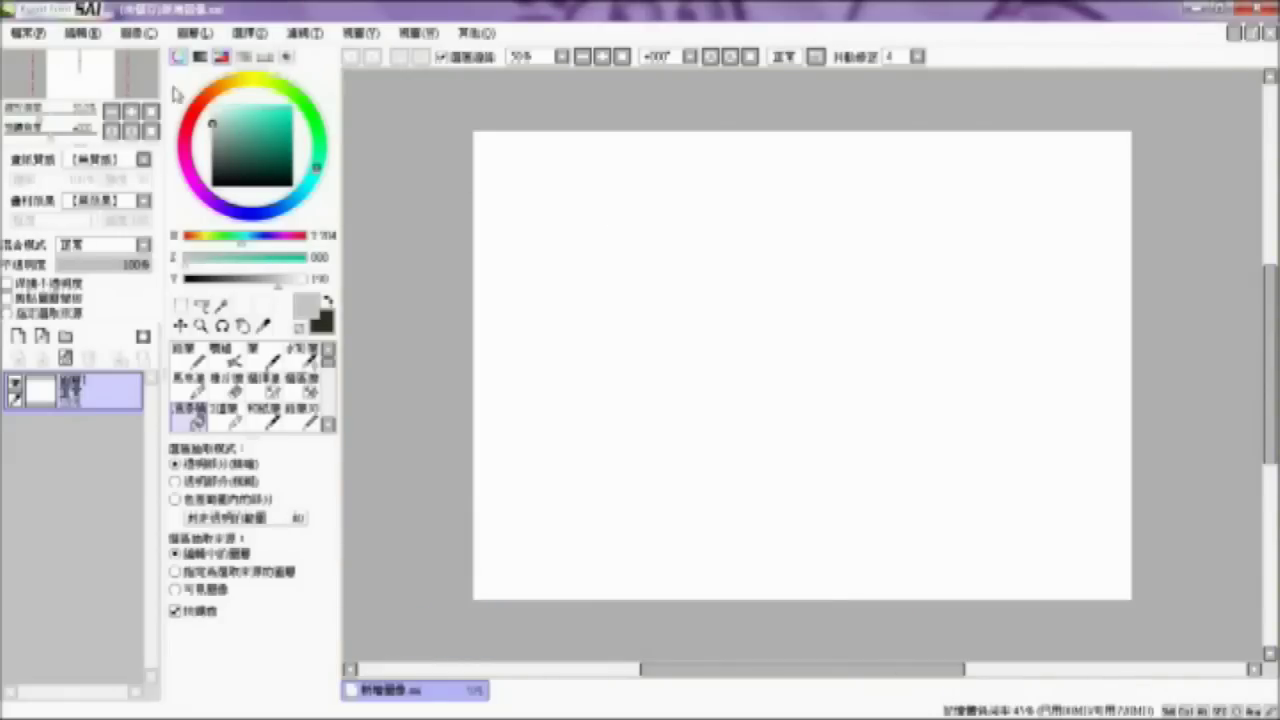
{"action": "left_click", "coordinate": [28, 32]}
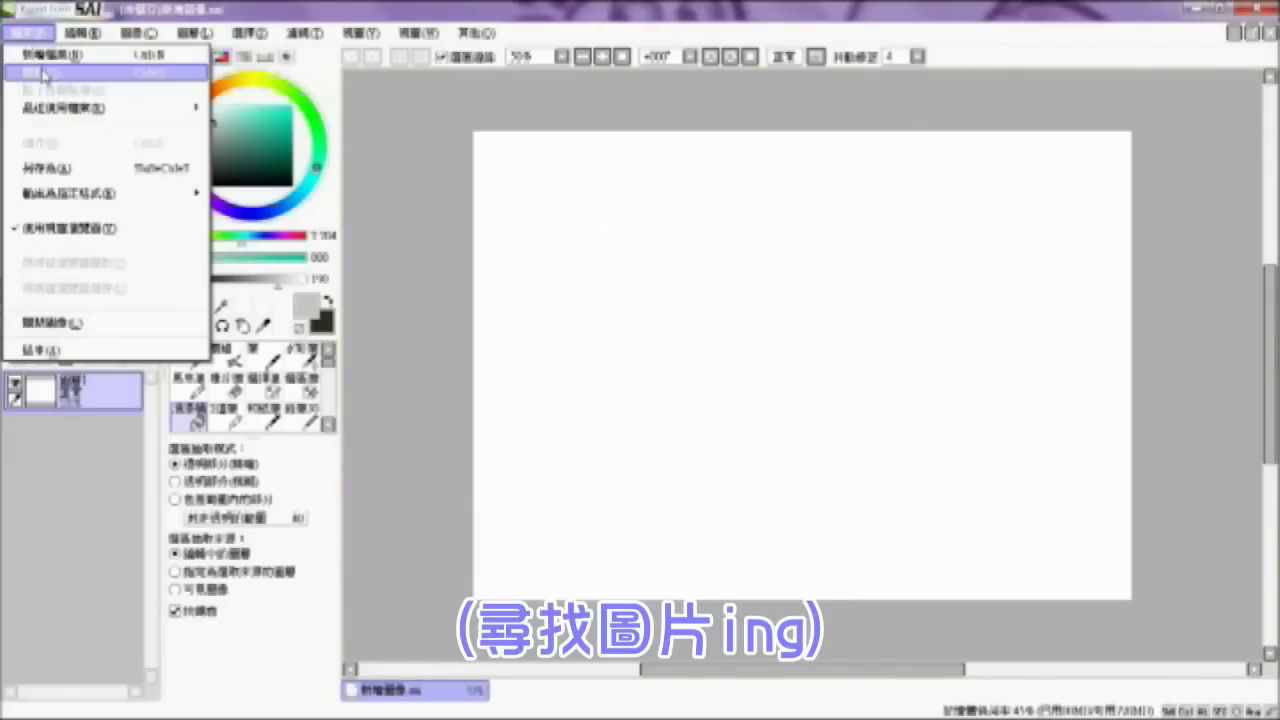
{"action": "left_click", "coordinate": [45, 76]}
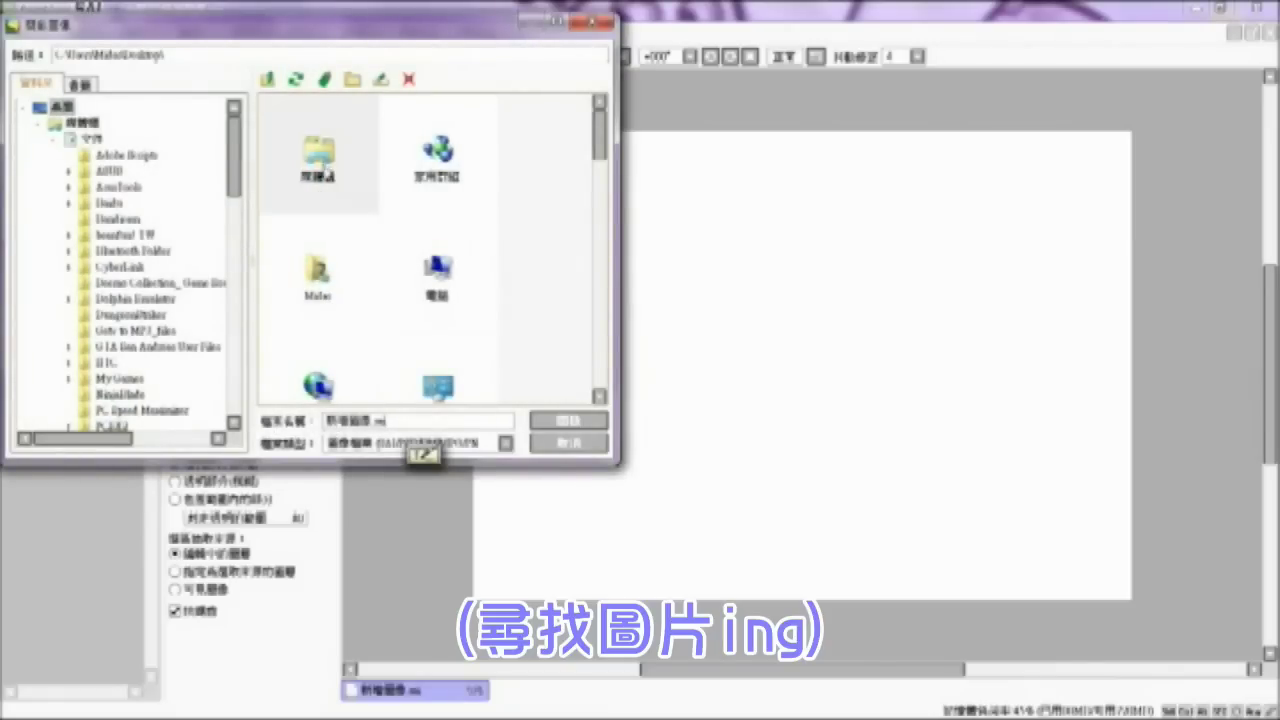
{"action": "double_click", "coordinate": [320, 171]}
{"action": "double_click", "coordinate": [322, 171]}
{"action": "left_click_drag", "start_coordinate": [599, 145], "coordinate": [611, 365]}
{"action": "double_click", "coordinate": [318, 235]}
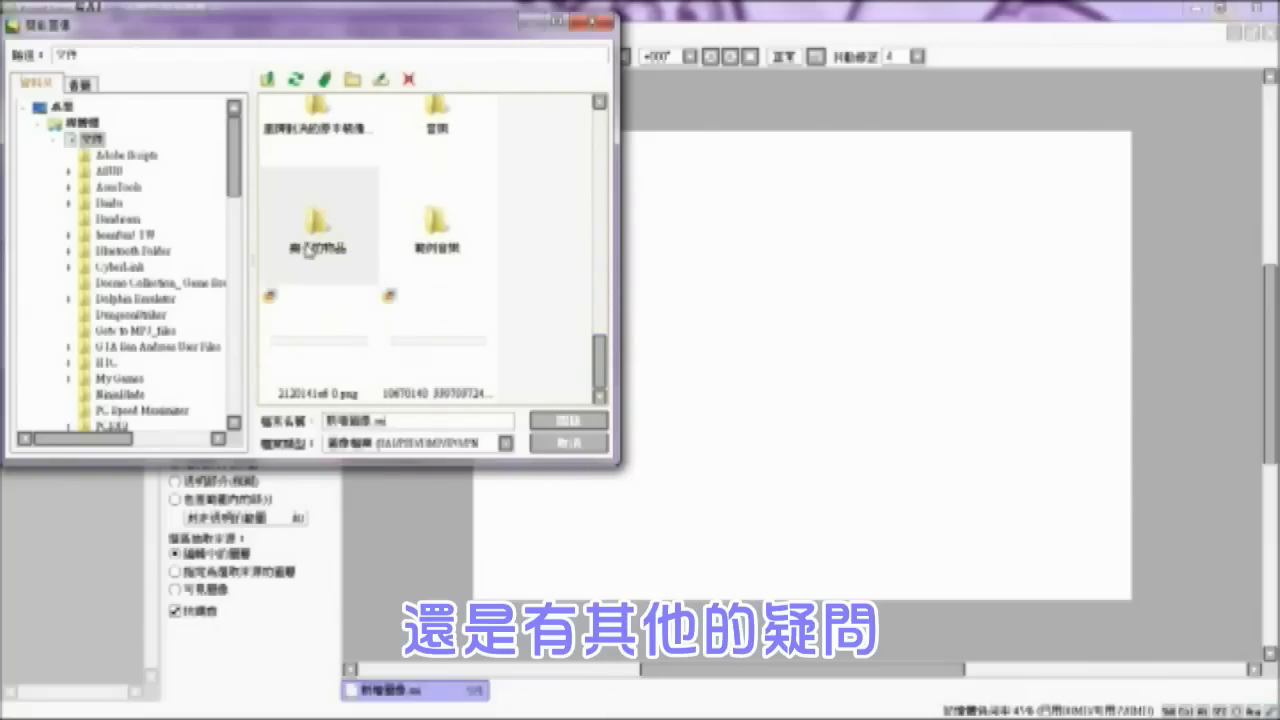
{"action": "double_click", "coordinate": [320, 160]}
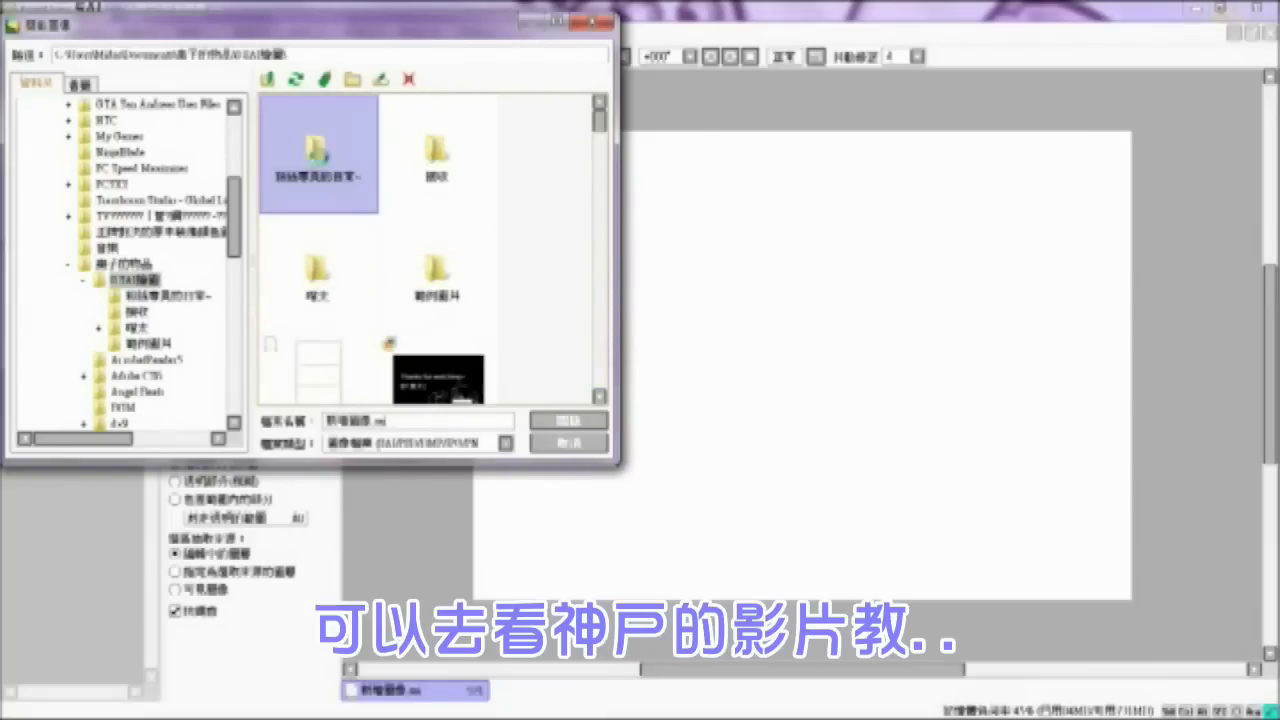
{"action": "double_click", "coordinate": [321, 157]}
{"action": "double_click", "coordinate": [322, 157]}
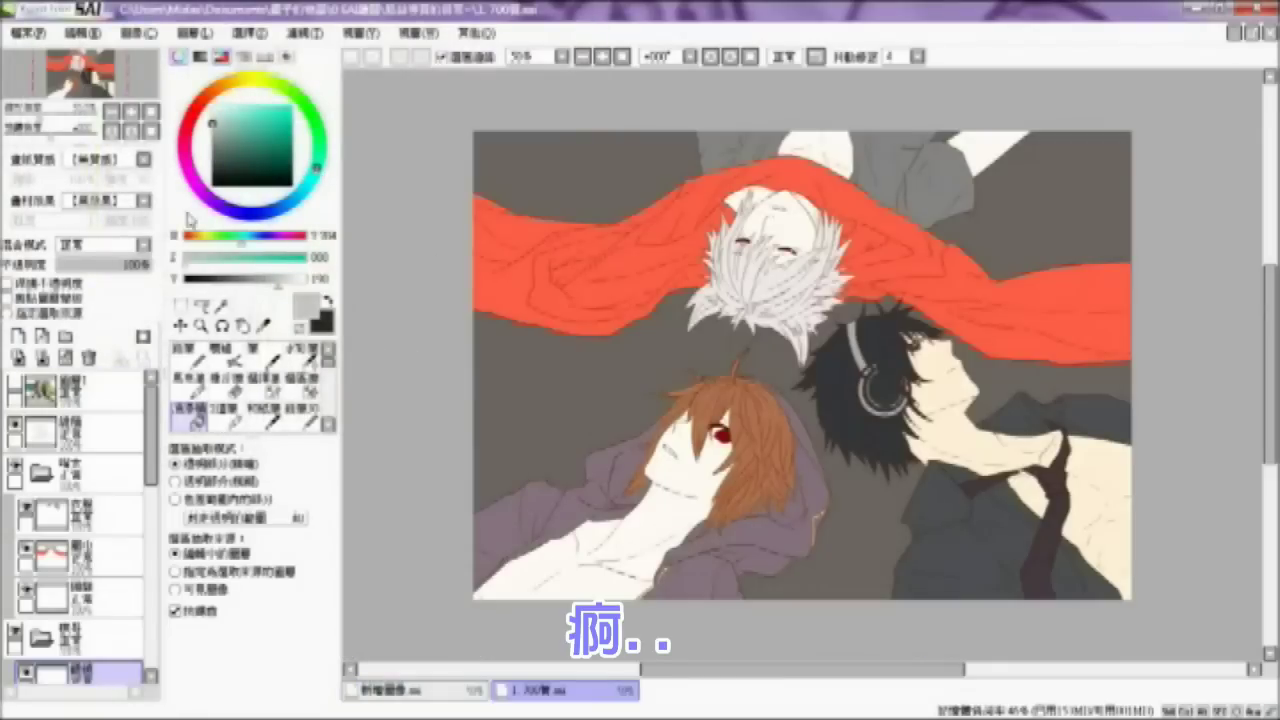
{"action": "left_click", "coordinate": [27, 32]}
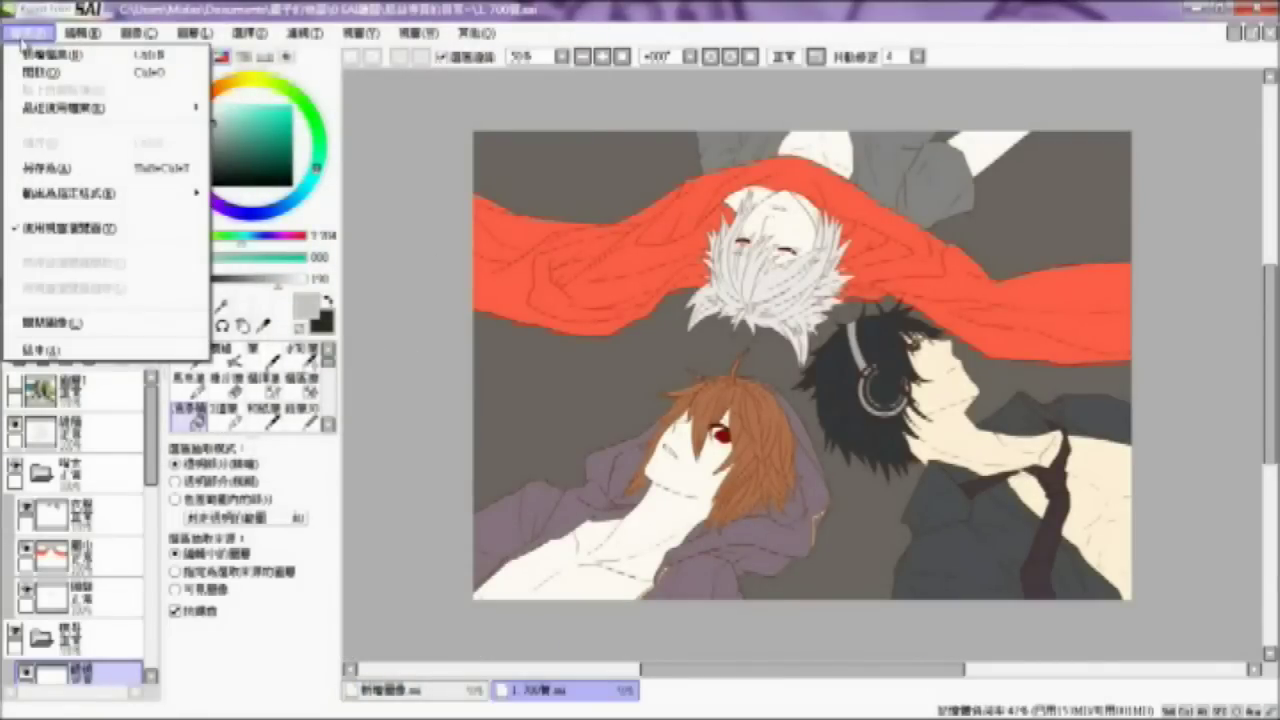
{"action": "left_click", "coordinate": [97, 333]}
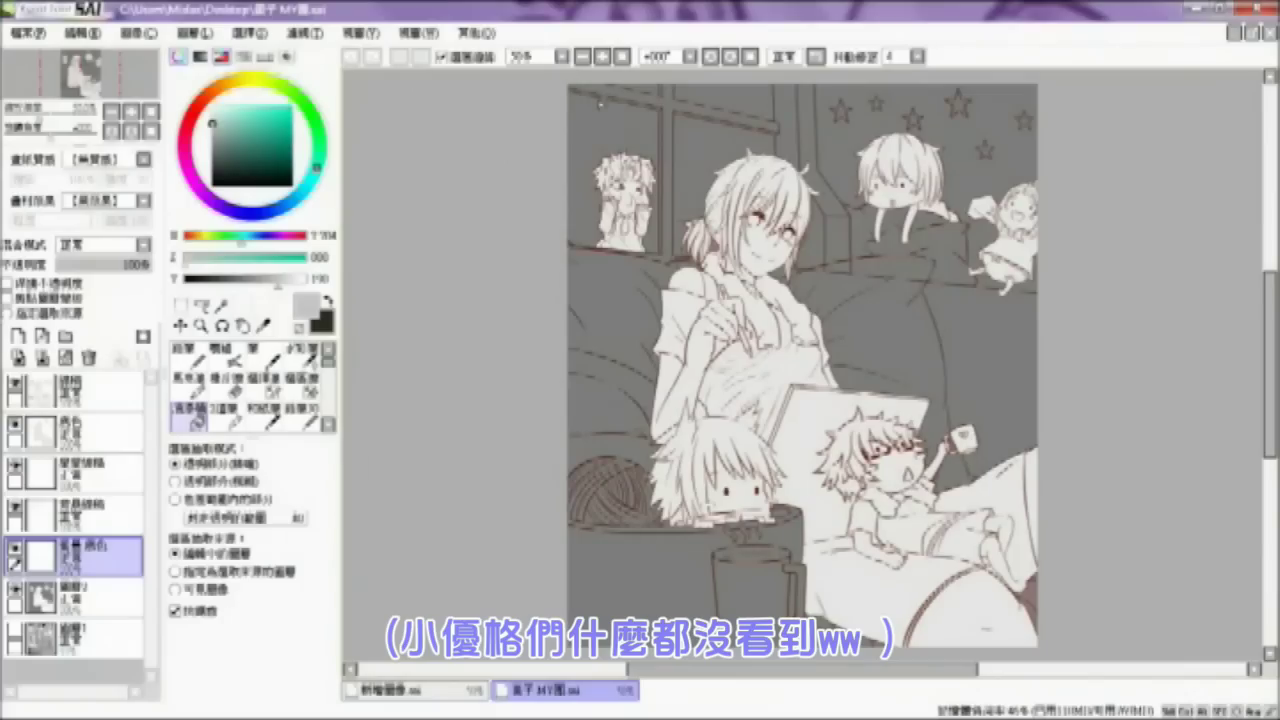
Step: Select the central character's bangs with the magic wand on the line-art layer
{"action": "left_click_drag", "start_coordinate": [1270, 334], "coordinate": [1210, 343]}
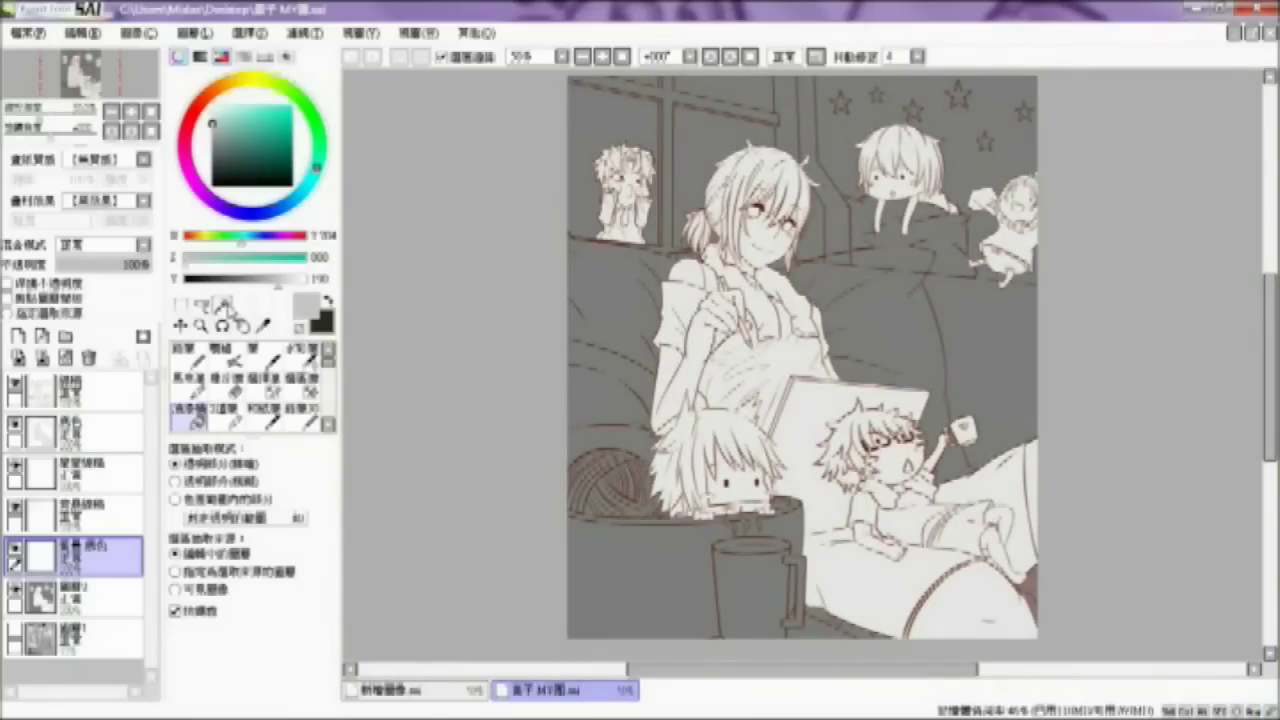
{"action": "left_click", "coordinate": [222, 304]}
{"action": "left_click", "coordinate": [133, 406]}
{"action": "left_click", "coordinate": [602, 56]}
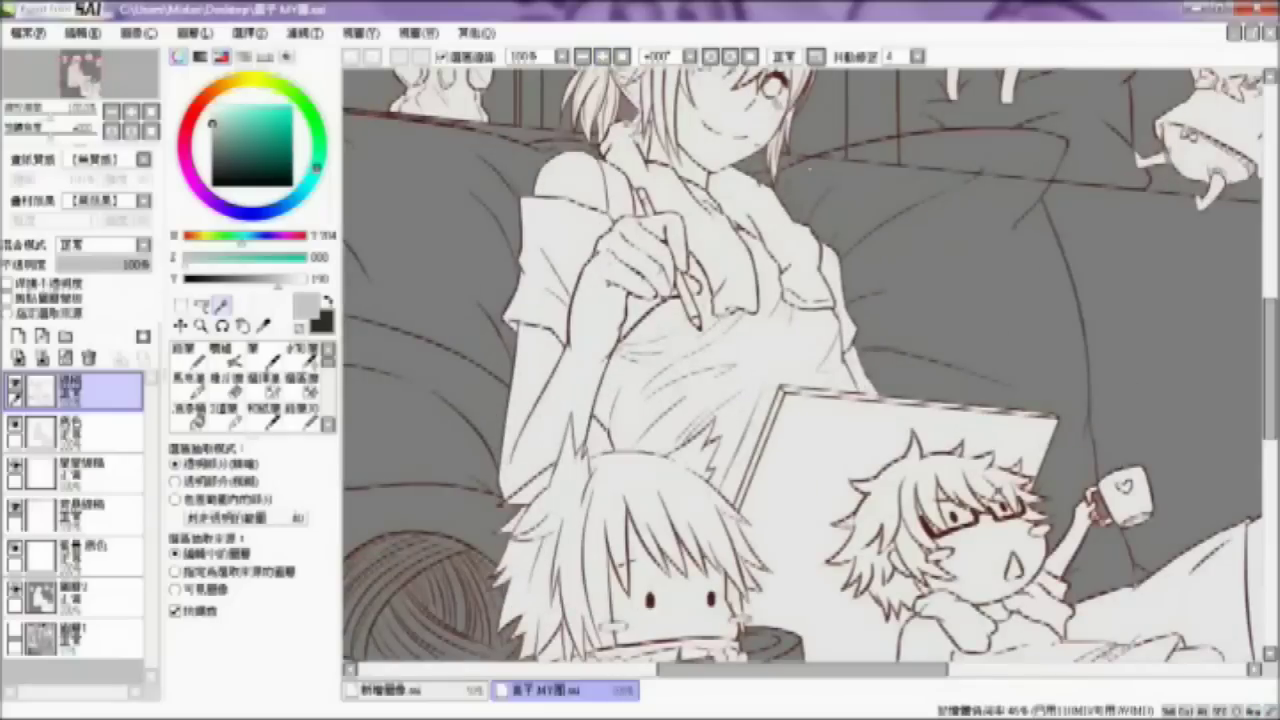
{"action": "left_click_drag", "start_coordinate": [1269, 345], "coordinate": [1268, 284]}
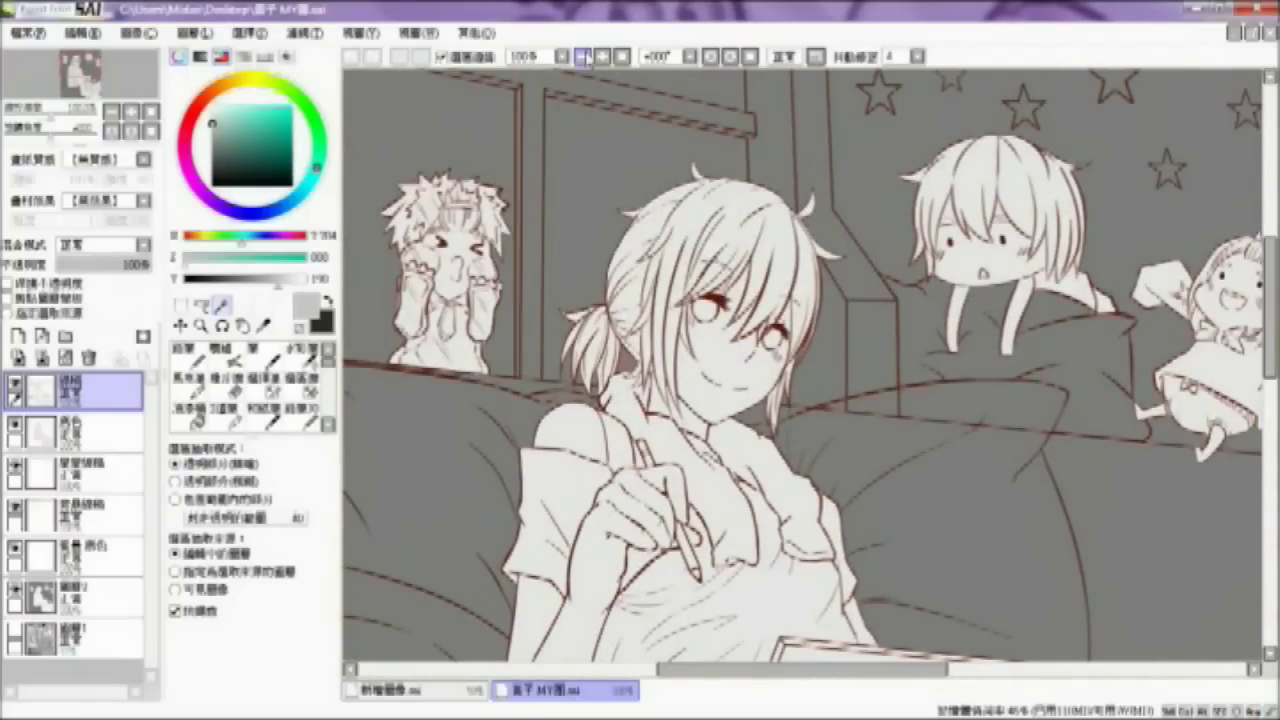
{"action": "left_click", "coordinate": [583, 56]}
{"action": "left_click_drag", "start_coordinate": [1270, 280], "coordinate": [1270, 265]}
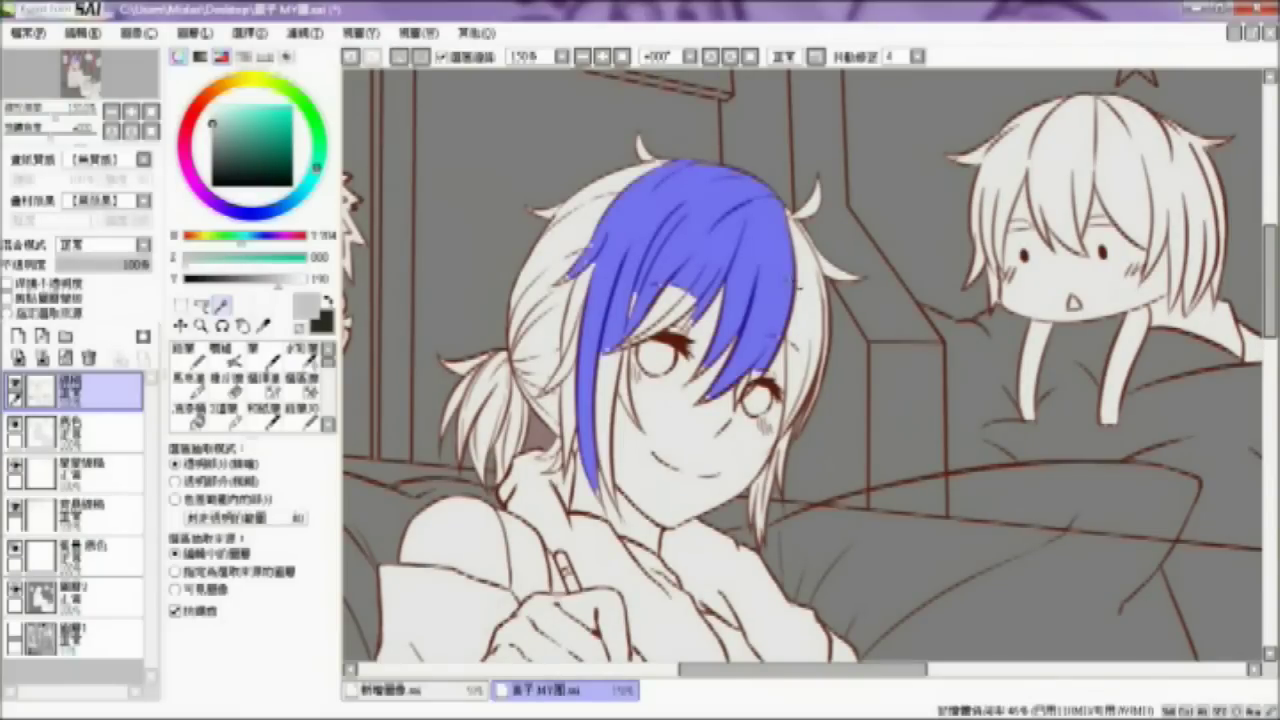
Step: Add the crown, the back of the head and the strands beside both sides of the face to the hair selection
{"action": "left_click_drag", "start_coordinate": [812, 230], "coordinate": [800, 410]}
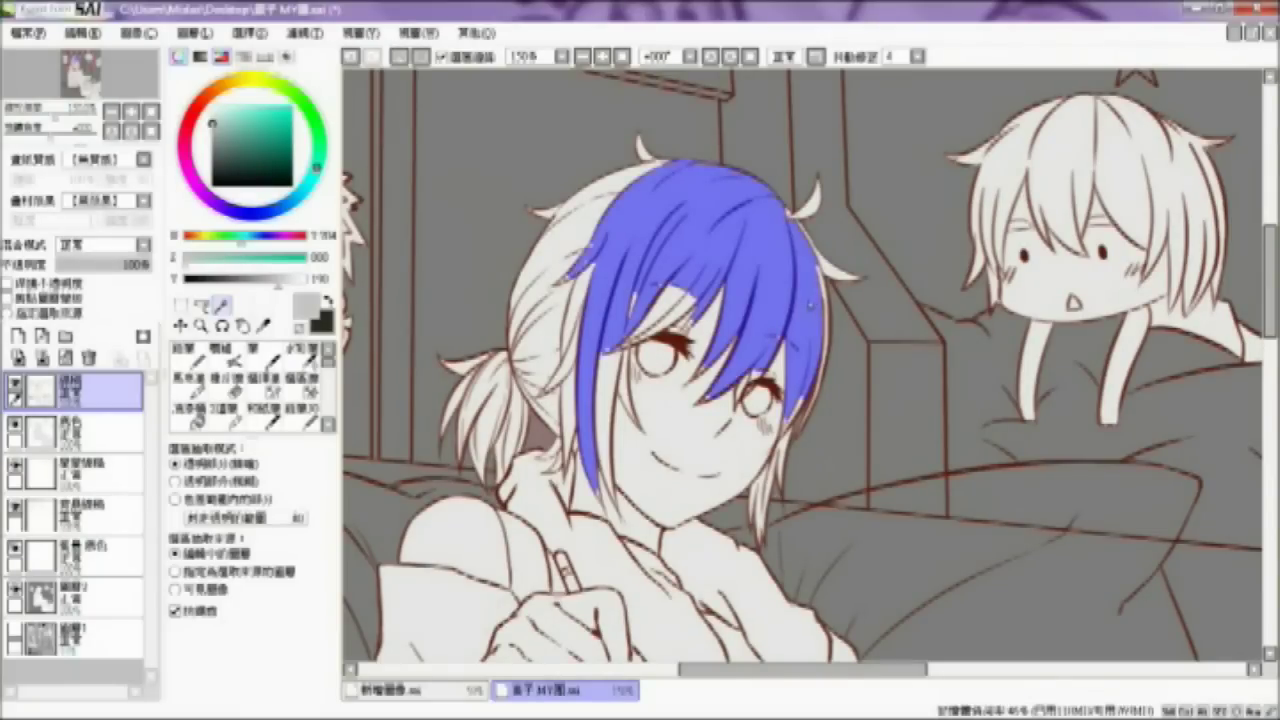
{"action": "left_click_drag", "start_coordinate": [555, 321], "coordinate": [525, 370]}
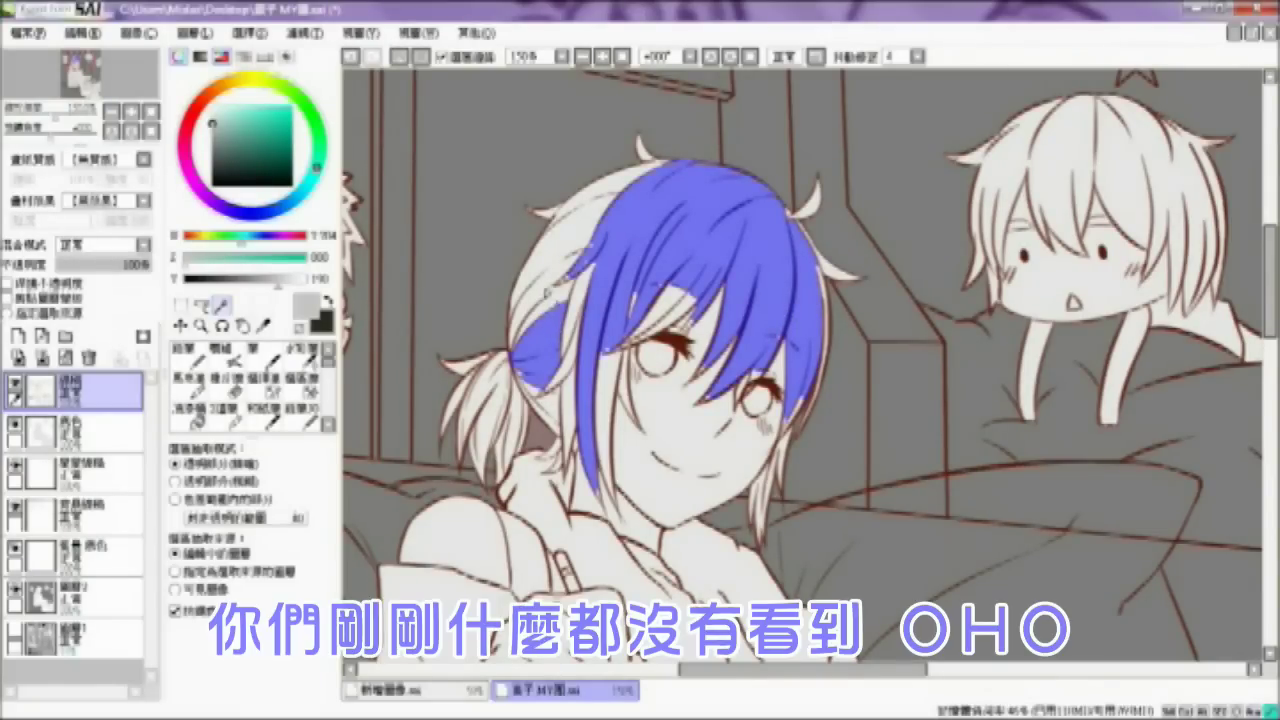
{"action": "left_click_drag", "start_coordinate": [545, 295], "coordinate": [552, 257]}
{"action": "left_click_drag", "start_coordinate": [660, 165], "coordinate": [560, 215]}
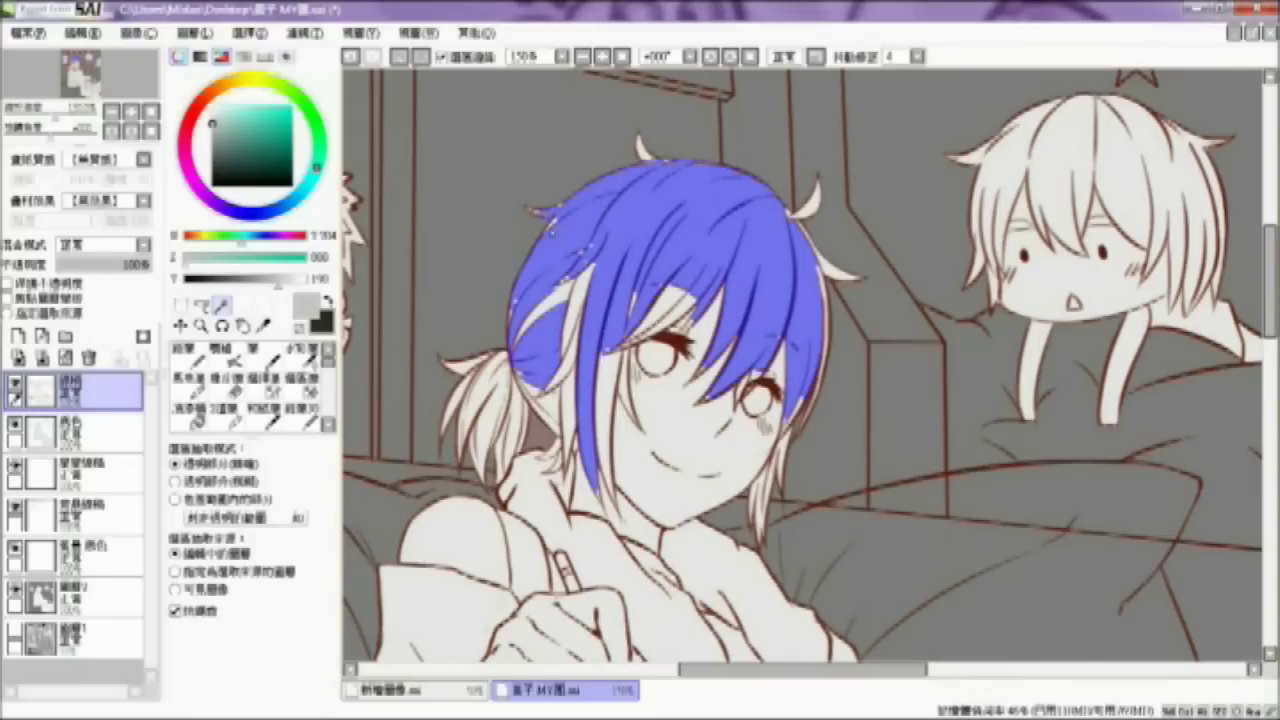
{"action": "left_click", "coordinate": [550, 304]}
{"action": "left_click", "coordinate": [576, 314]}
{"action": "left_click", "coordinate": [568, 412]}
{"action": "left_click", "coordinate": [549, 414]}
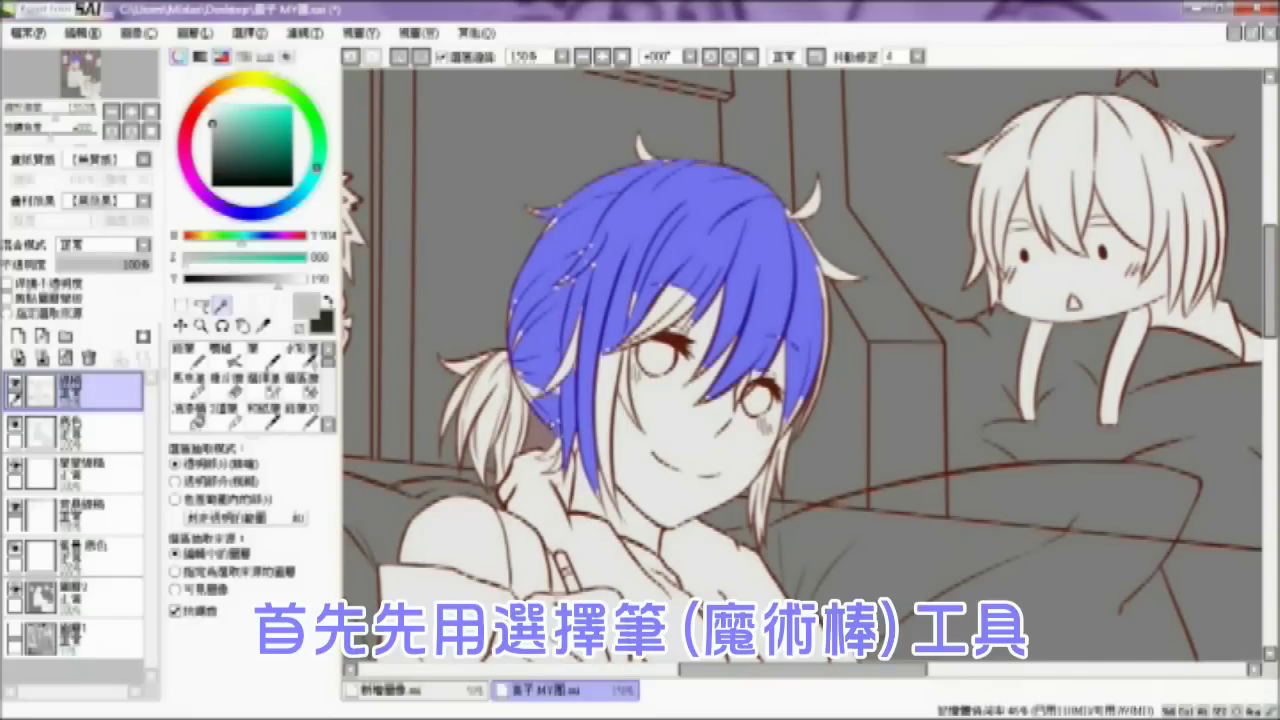
Step: Add all sections of the ponytail to the hair selection
{"action": "left_click", "coordinate": [497, 406]}
{"action": "left_click_drag", "start_coordinate": [468, 380], "coordinate": [448, 426]}
{"action": "left_click", "coordinate": [468, 364]}
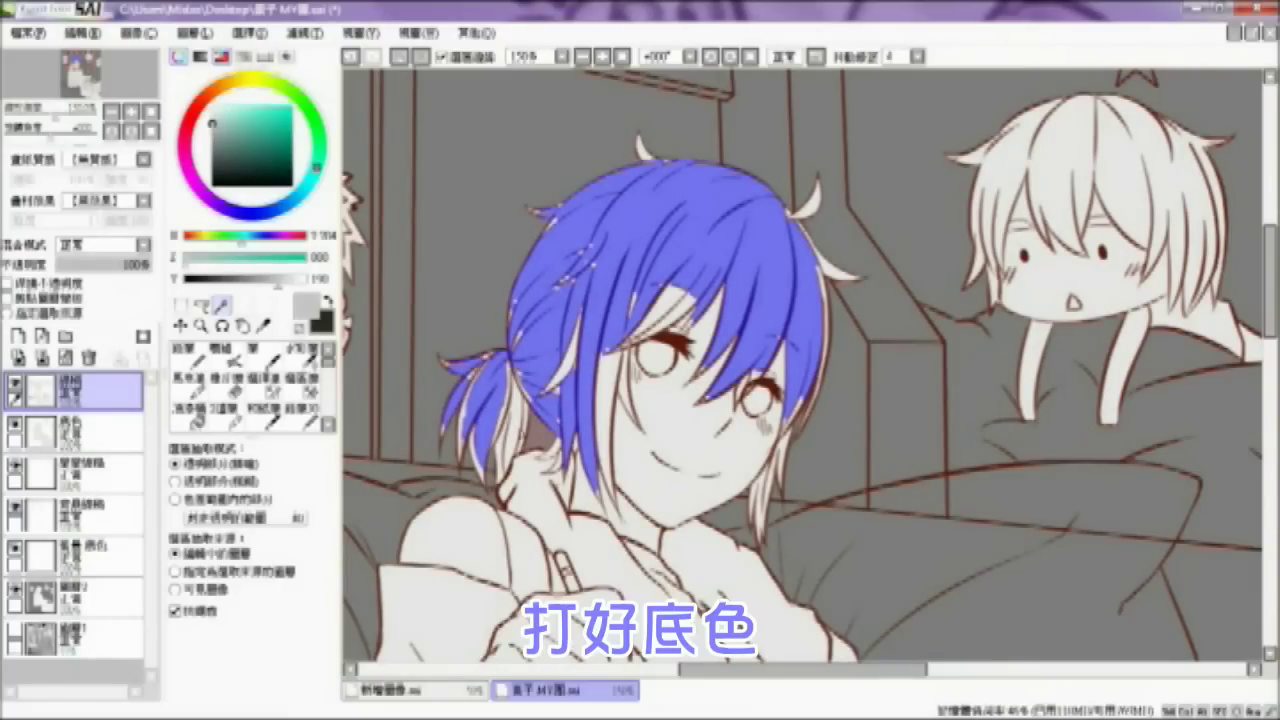
{"action": "left_click", "coordinate": [518, 430]}
{"action": "left_click", "coordinate": [501, 448]}
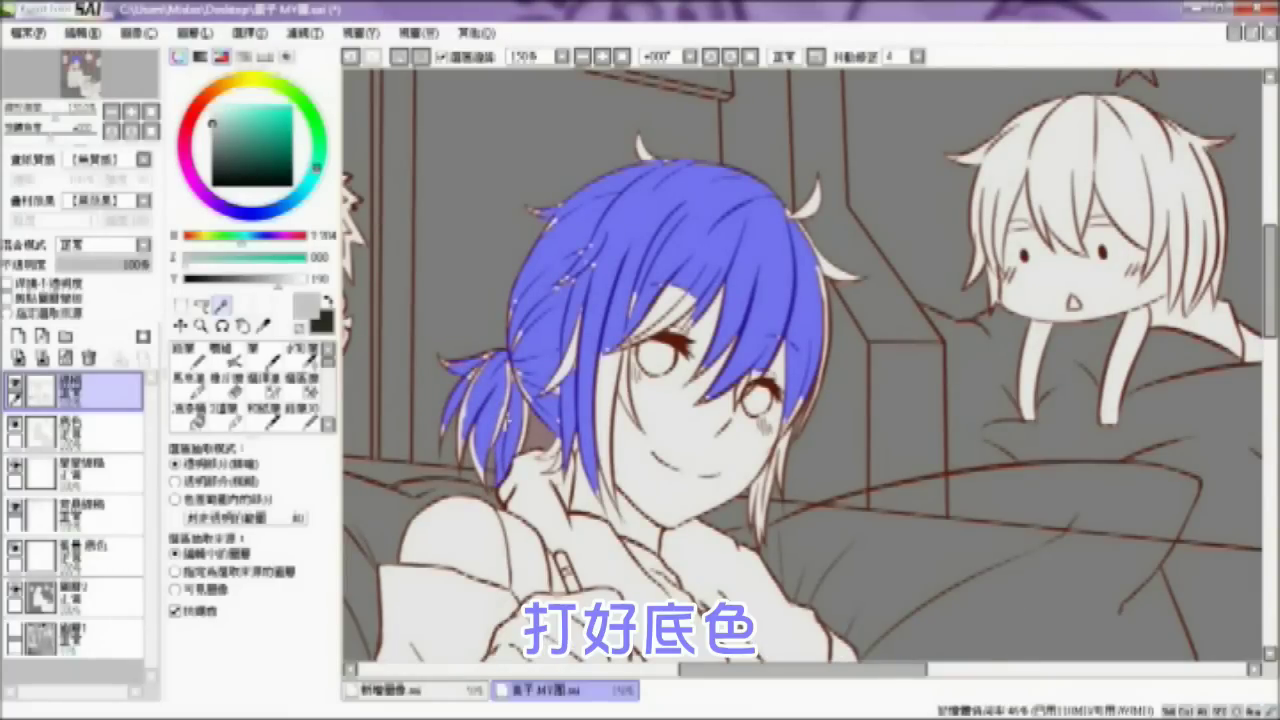
Step: Add the narrow strands behind the bangs and the two flyaway tips on the right of the head to the selection
{"action": "left_click", "coordinate": [563, 379]}
{"action": "left_click", "coordinate": [662, 304]}
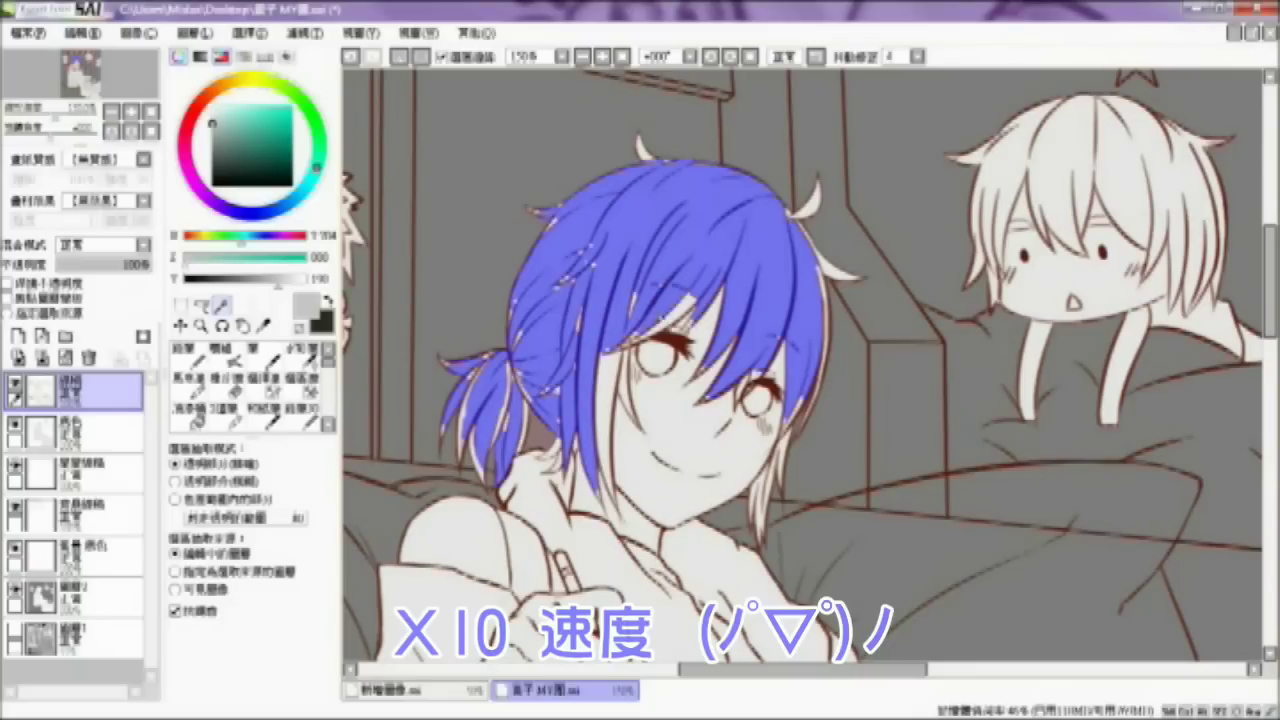
{"action": "left_click", "coordinate": [673, 318]}
{"action": "left_click", "coordinate": [811, 207]}
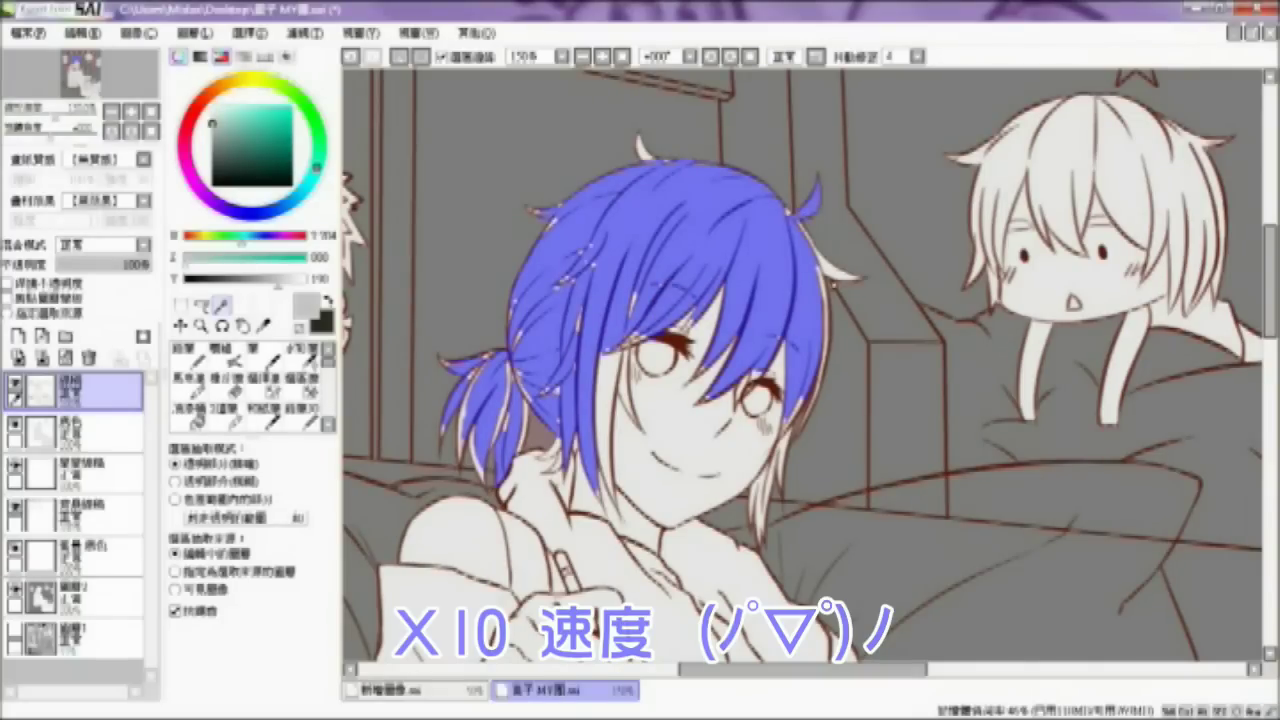
{"action": "left_click", "coordinate": [838, 272]}
Step: Add the thin locks beside the right cheek and the small tuft on top of the head to the selection
{"action": "left_click_drag", "start_coordinate": [762, 472], "coordinate": [758, 536]}
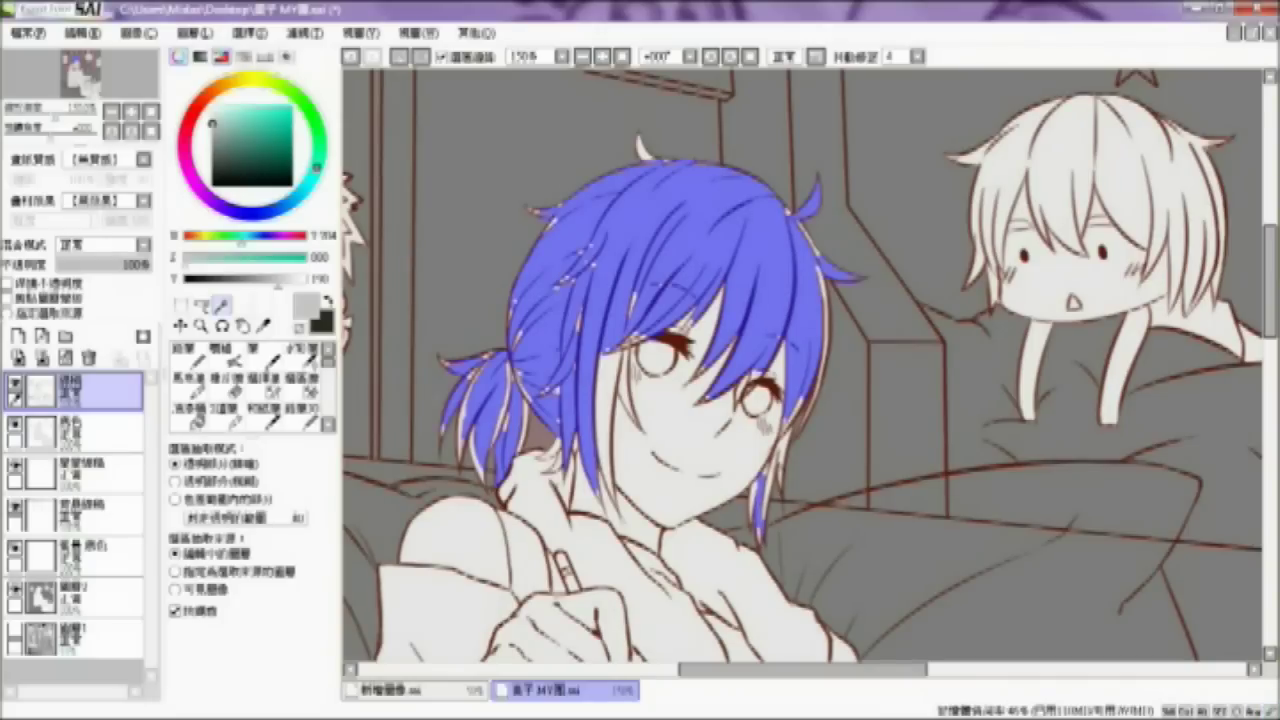
{"action": "left_click_drag", "start_coordinate": [784, 488], "coordinate": [782, 434]}
{"action": "left_click", "coordinate": [769, 482]}
{"action": "left_click_drag", "start_coordinate": [640, 138], "coordinate": [646, 164]}
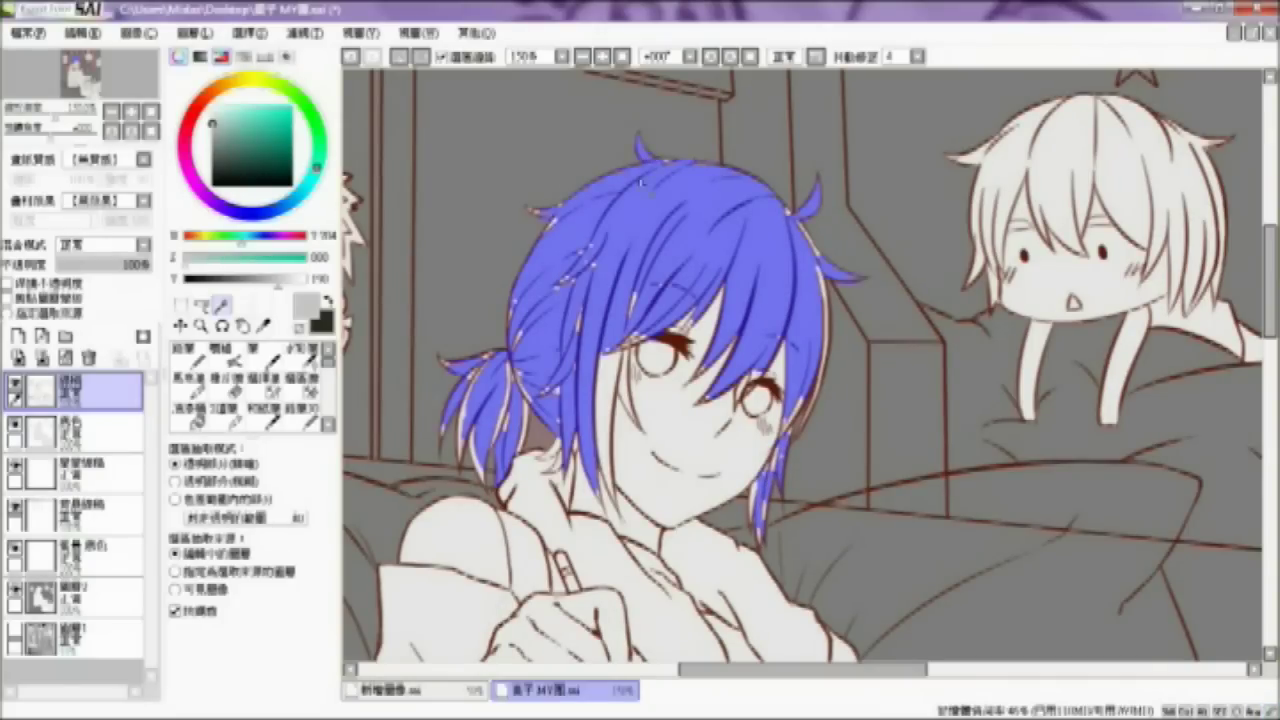
Step: Add the strand along the left cheek and the leftover slivers at the nape and in the ponytail to the selection
{"action": "mouse_move", "coordinate": [618, 356]}
{"action": "left_mouse_down"}
{"action": "mouse_move", "coordinate": [600, 488]}
{"action": "mouse_move", "coordinate": [624, 410]}
{"action": "left_mouse_up"}
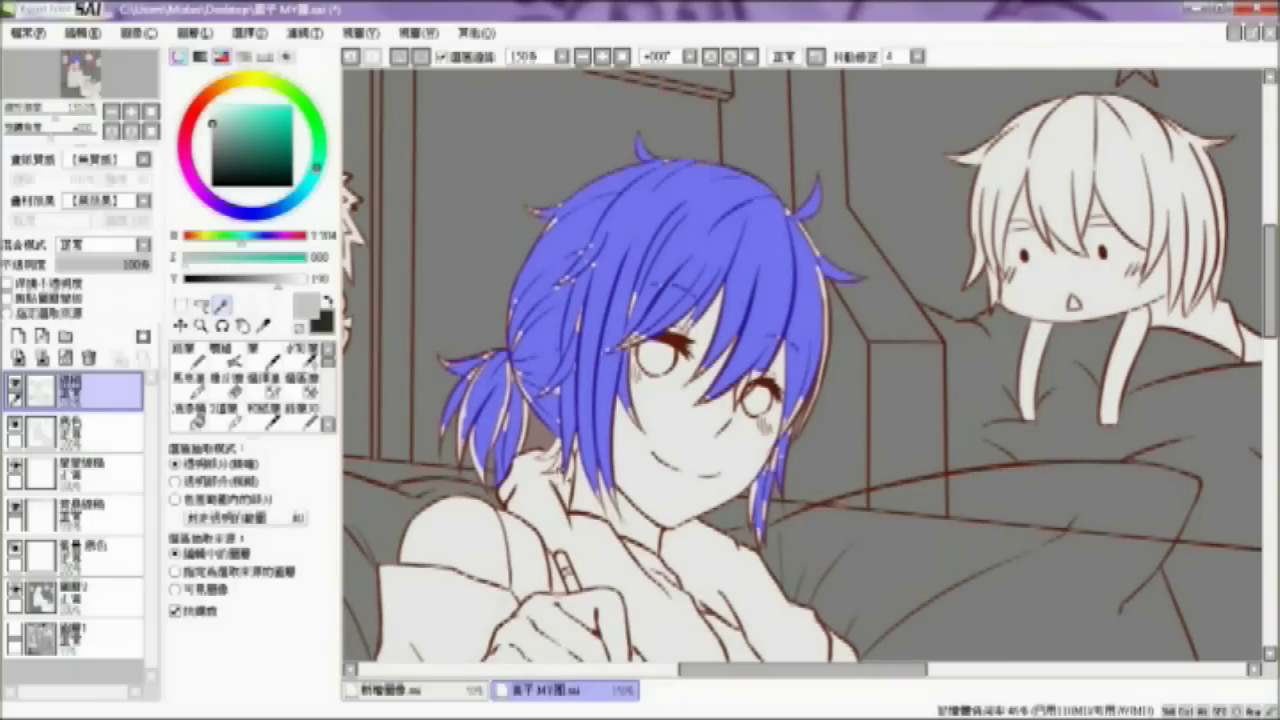
{"action": "left_click", "coordinate": [558, 463]}
{"action": "left_click", "coordinate": [551, 457]}
{"action": "left_click", "coordinate": [464, 426]}
{"action": "left_click", "coordinate": [477, 464]}
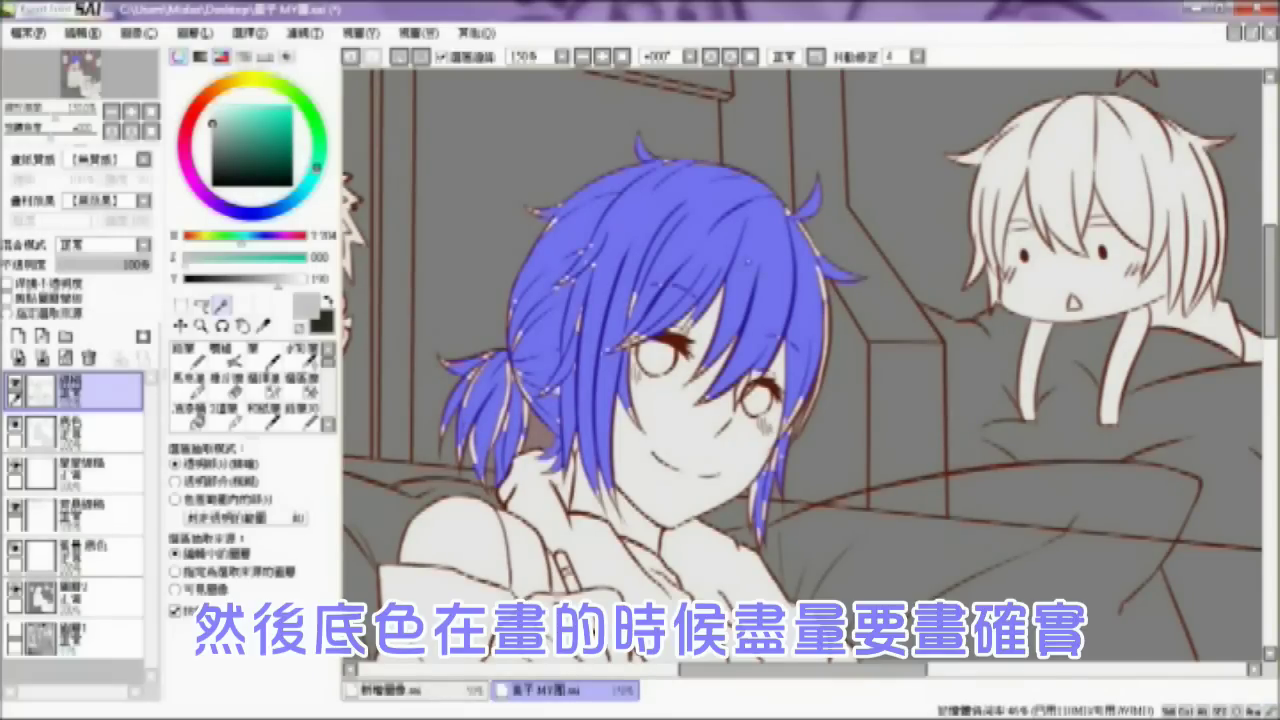
Step: Fill the unselected gaps at the back of the head using the selection pen with a maximum diameter of 23
{"action": "left_click", "coordinate": [602, 57]}
{"action": "left_click", "coordinate": [281, 392]}
{"action": "left_click", "coordinate": [262, 474]}
{"action": "left_click_drag", "start_coordinate": [518, 214], "coordinate": [491, 284]}
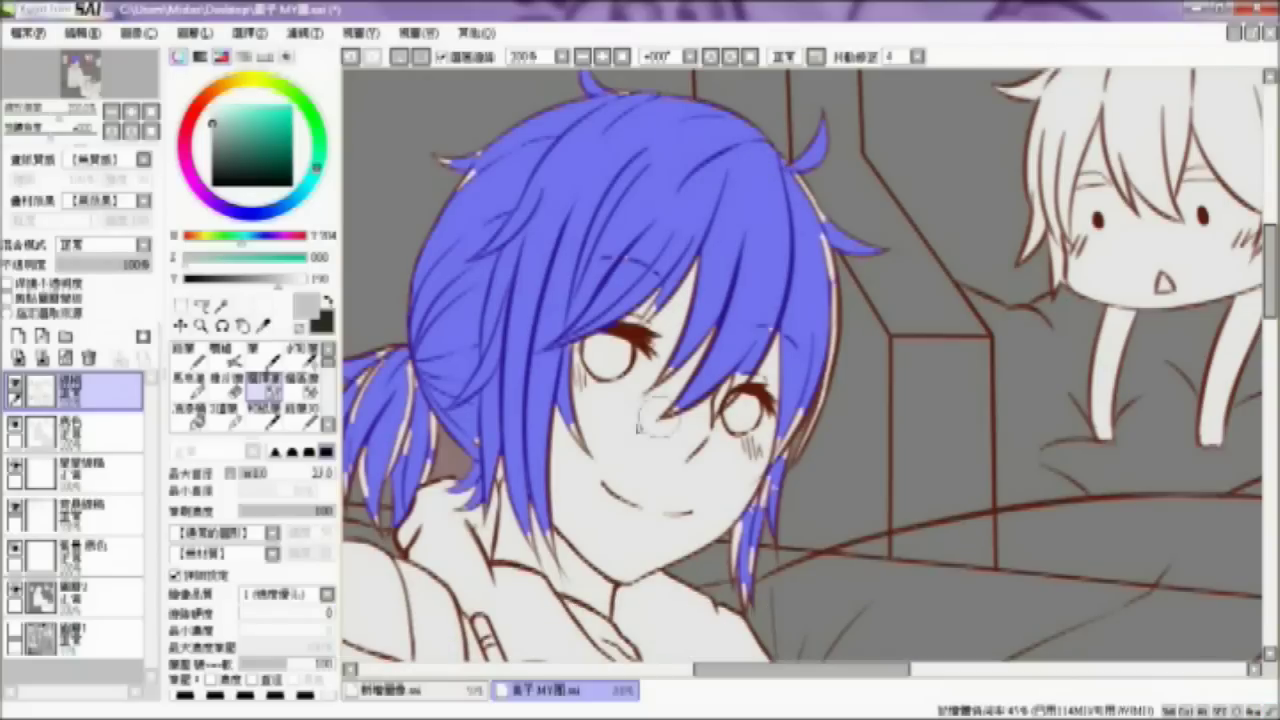
Step: Set the selection pen's maximum diameter to 8 and fill the unselected gaps between the ponytail strands
{"action": "left_click", "coordinate": [221, 303]}
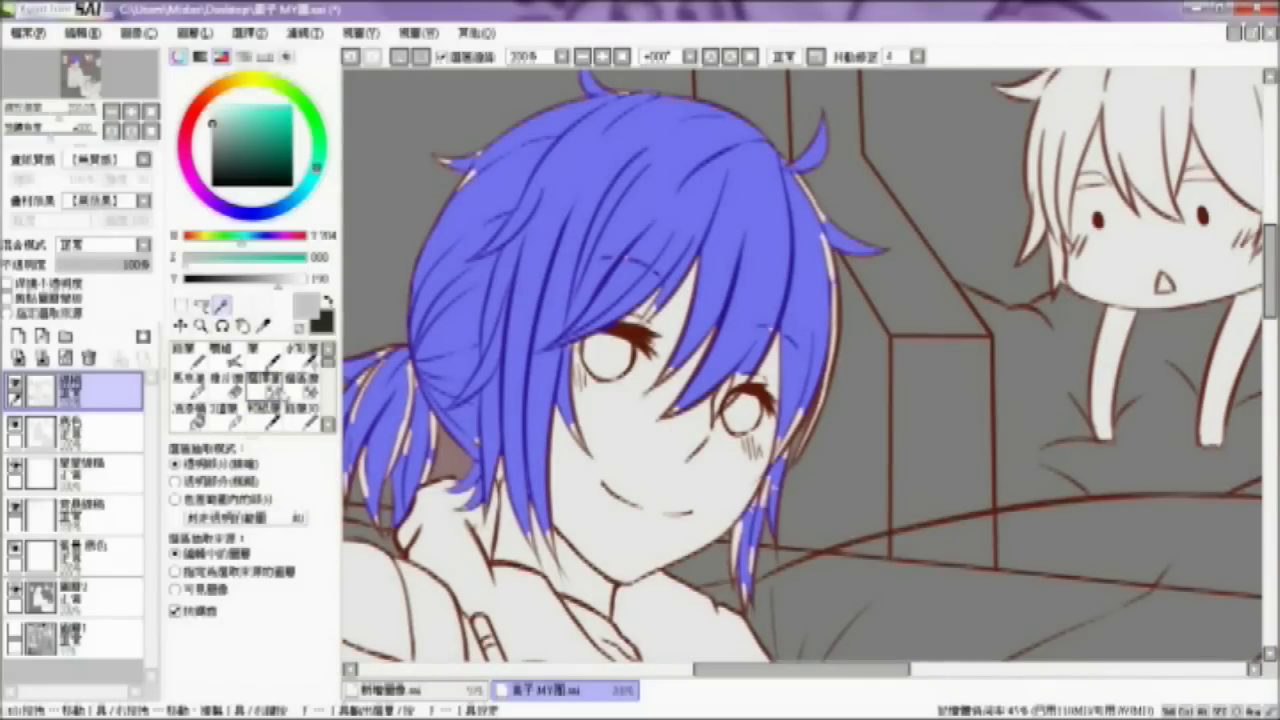
{"action": "left_click", "coordinate": [266, 383]}
{"action": "left_click_drag", "start_coordinate": [725, 670], "coordinate": [706, 671]}
{"action": "left_click_drag", "start_coordinate": [256, 474], "coordinate": [247, 475]}
{"action": "left_click_drag", "start_coordinate": [440, 458], "coordinate": [449, 500]}
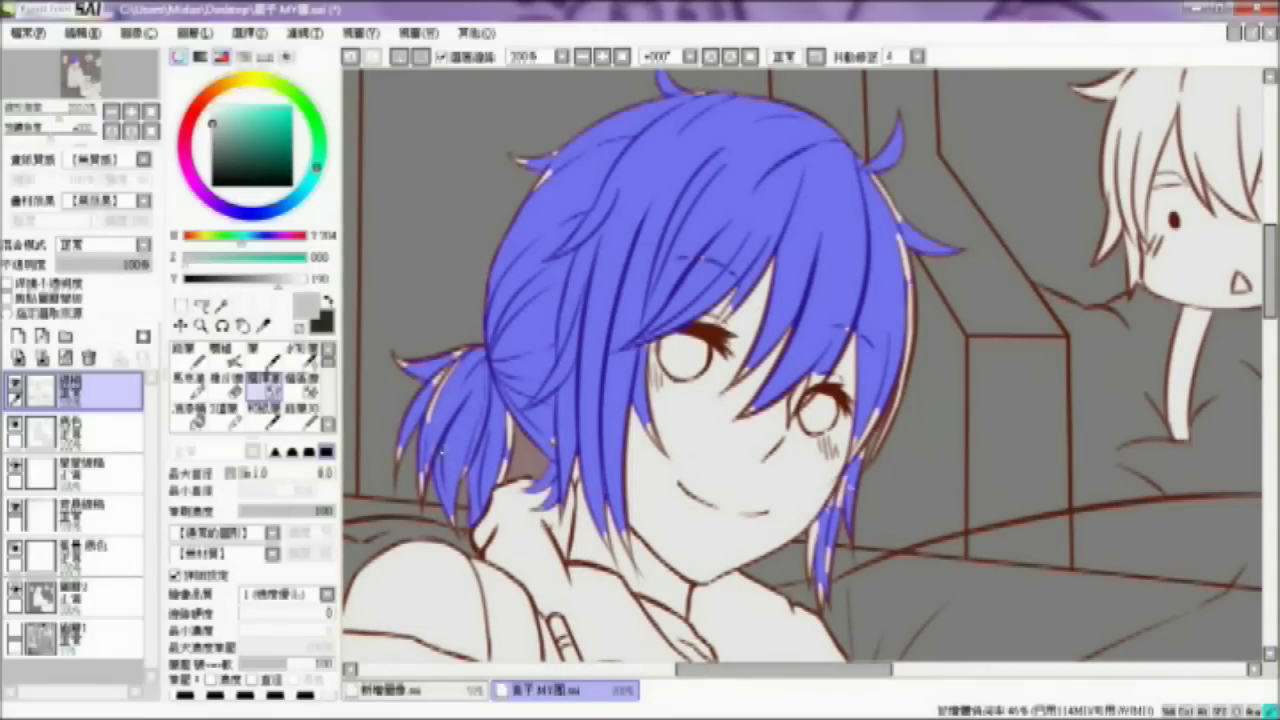
{"action": "left_click_drag", "start_coordinate": [442, 380], "coordinate": [430, 420]}
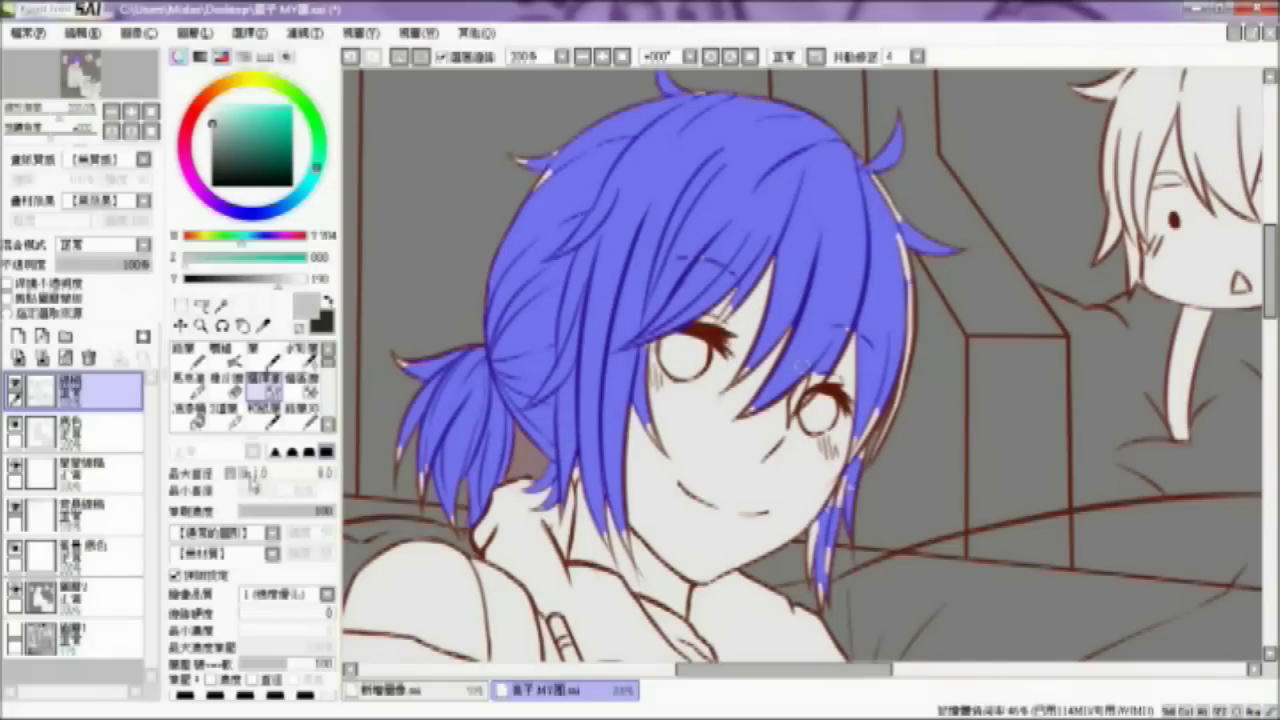
Step: Set the selection pen's maximum diameter to 1 and fill the gap at the tip of the lock beside the left cheek
{"action": "left_click", "coordinate": [253, 478]}
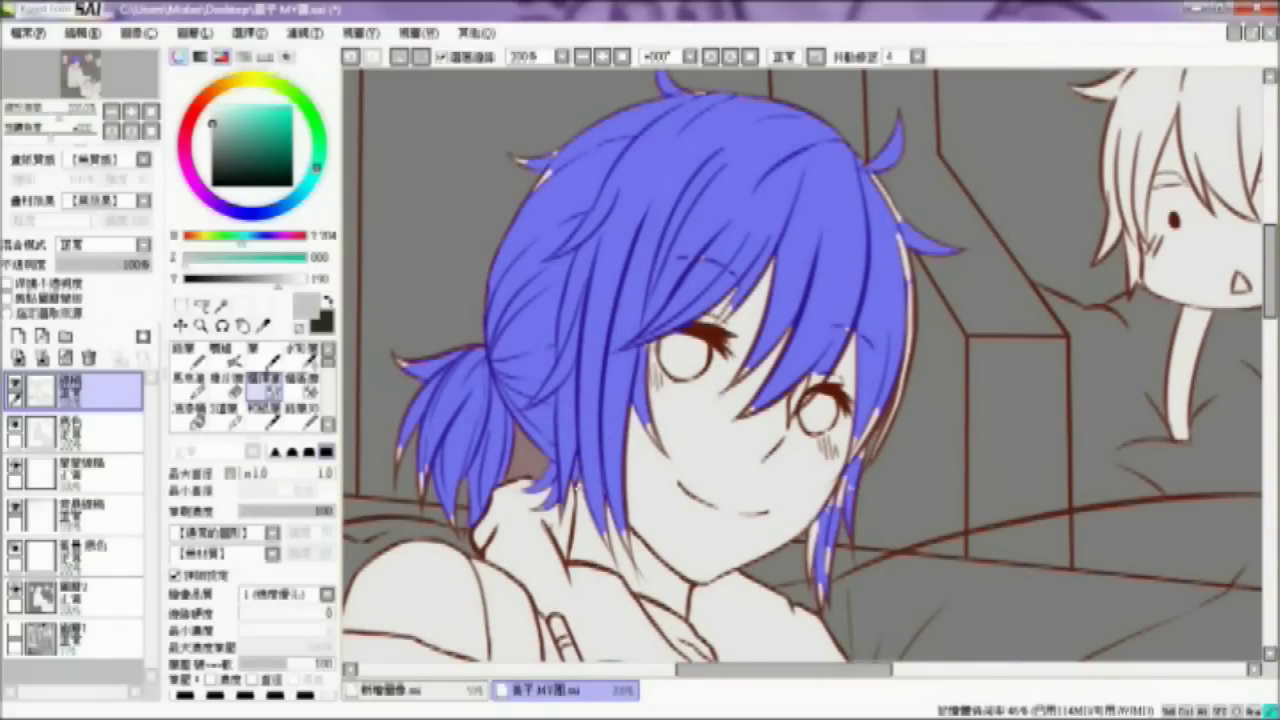
{"action": "left_click", "coordinate": [605, 60]}
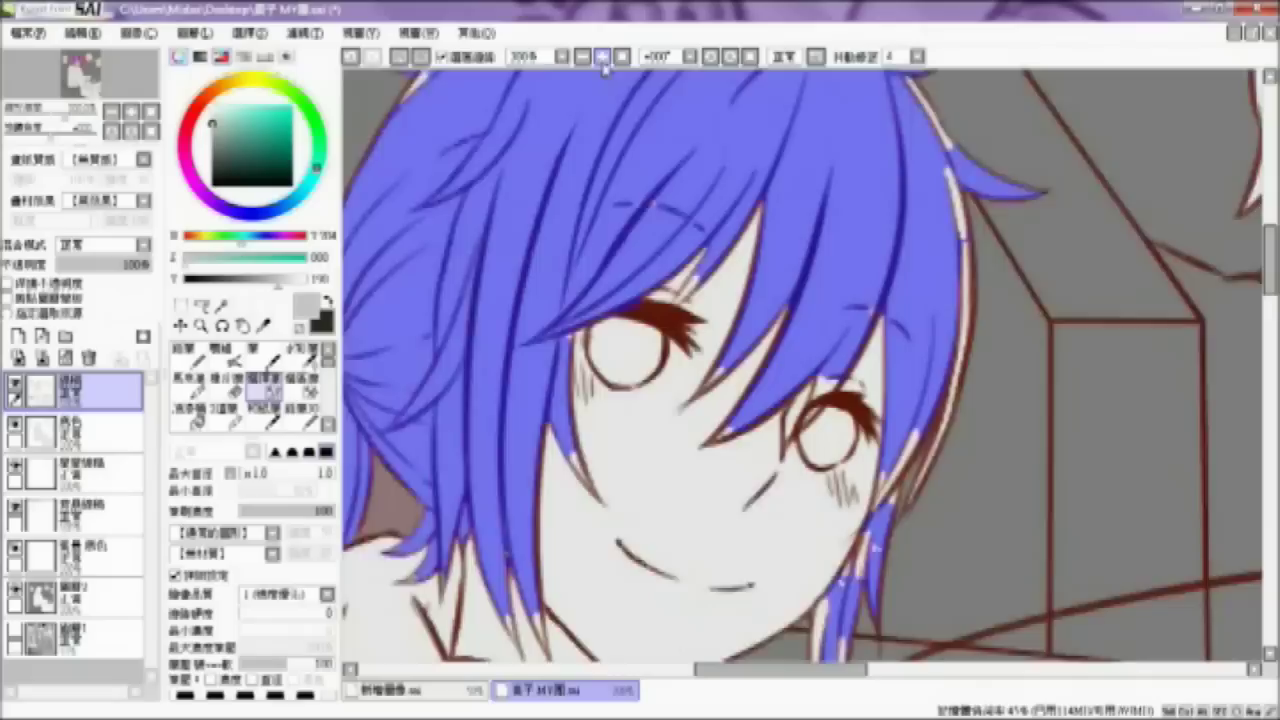
{"action": "left_click", "coordinate": [605, 60]}
{"action": "left_click_drag", "start_coordinate": [508, 496], "coordinate": [517, 519]}
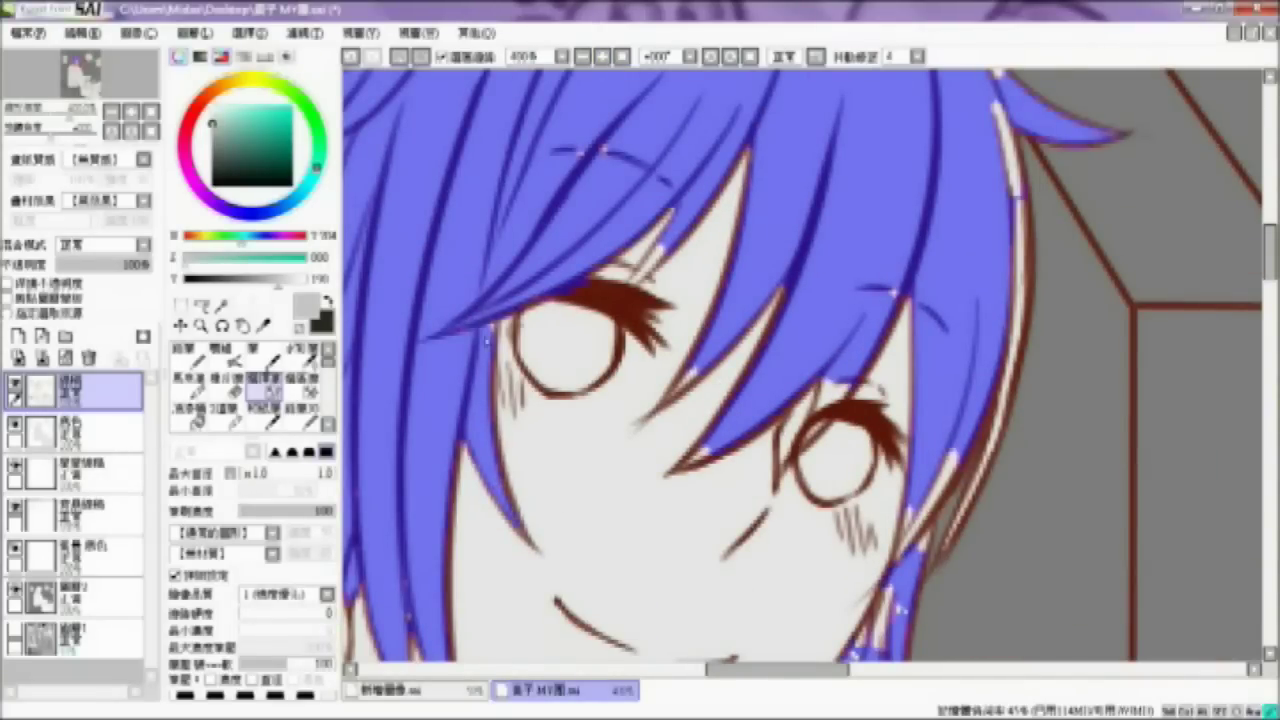
Step: Fill the unselected fine strands around both eyes and in the lock beside the right cheek with the selection pen
{"action": "left_click_drag", "start_coordinate": [662, 246], "coordinate": [642, 289]}
{"action": "key", "text": "ctrl+z"}
{"action": "left_click_drag", "start_coordinate": [663, 246], "coordinate": [639, 287]}
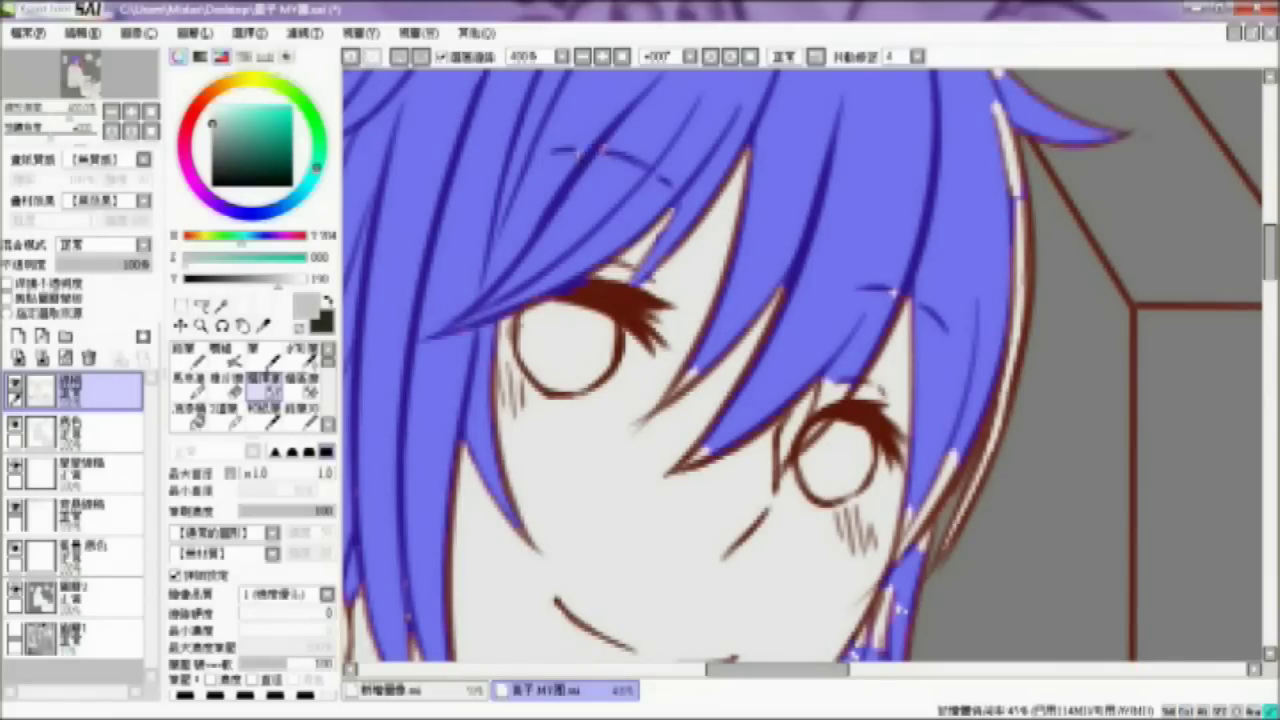
{"action": "left_click_drag", "start_coordinate": [838, 366], "coordinate": [802, 450]}
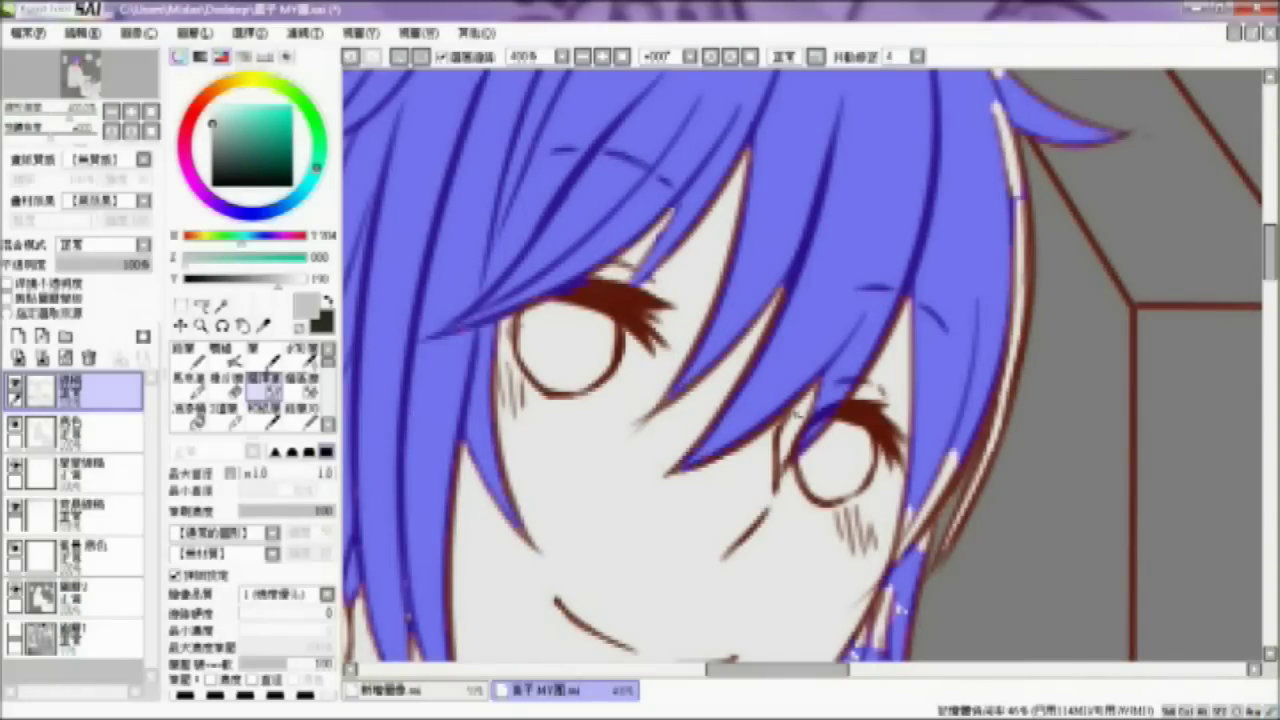
{"action": "left_click_drag", "start_coordinate": [956, 455], "coordinate": [900, 564]}
{"action": "left_click_drag", "start_coordinate": [927, 519], "coordinate": [911, 562]}
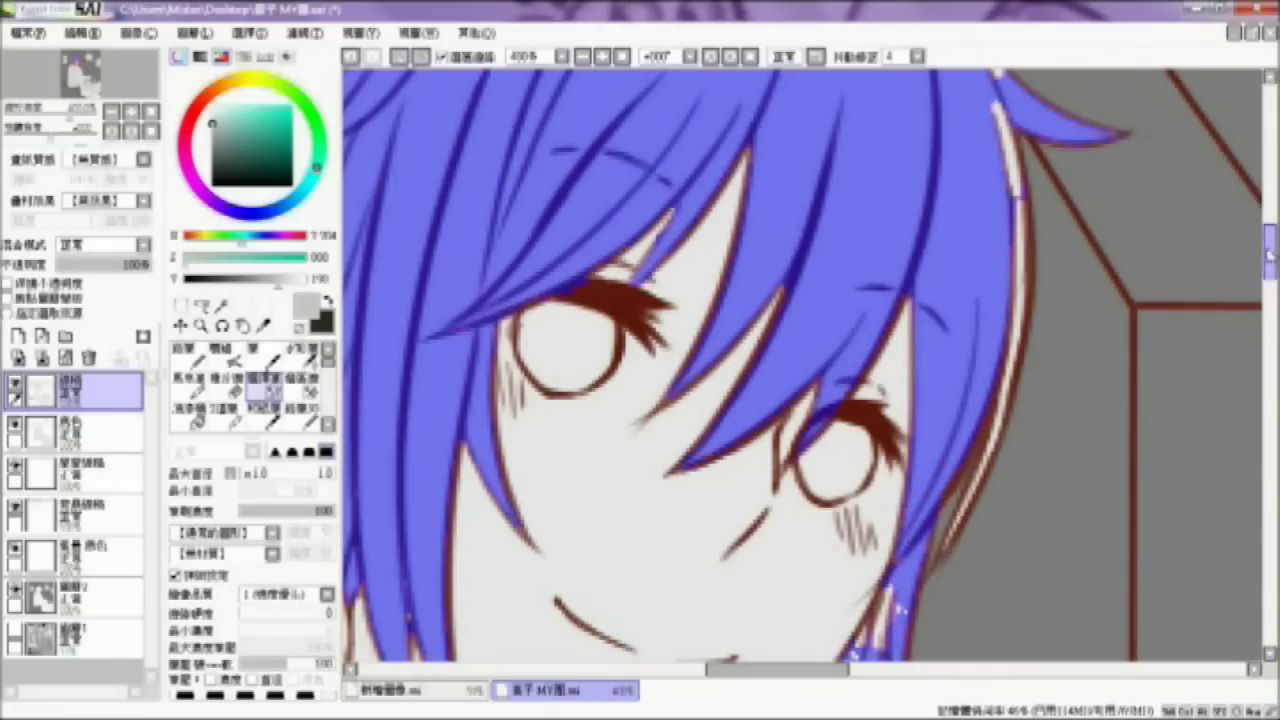
Step: Fill the unselected specks along the hair outline near the crown and at the tip of the upper back lock with the selection pen
{"action": "left_click_drag", "start_coordinate": [1269, 252], "coordinate": [1269, 234]}
{"action": "mouse_move", "coordinate": [936, 188]}
{"action": "left_mouse_down"}
{"action": "mouse_move", "coordinate": [970, 208]}
{"action": "mouse_move", "coordinate": [996, 262]}
{"action": "mouse_move", "coordinate": [958, 197]}
{"action": "left_mouse_up"}
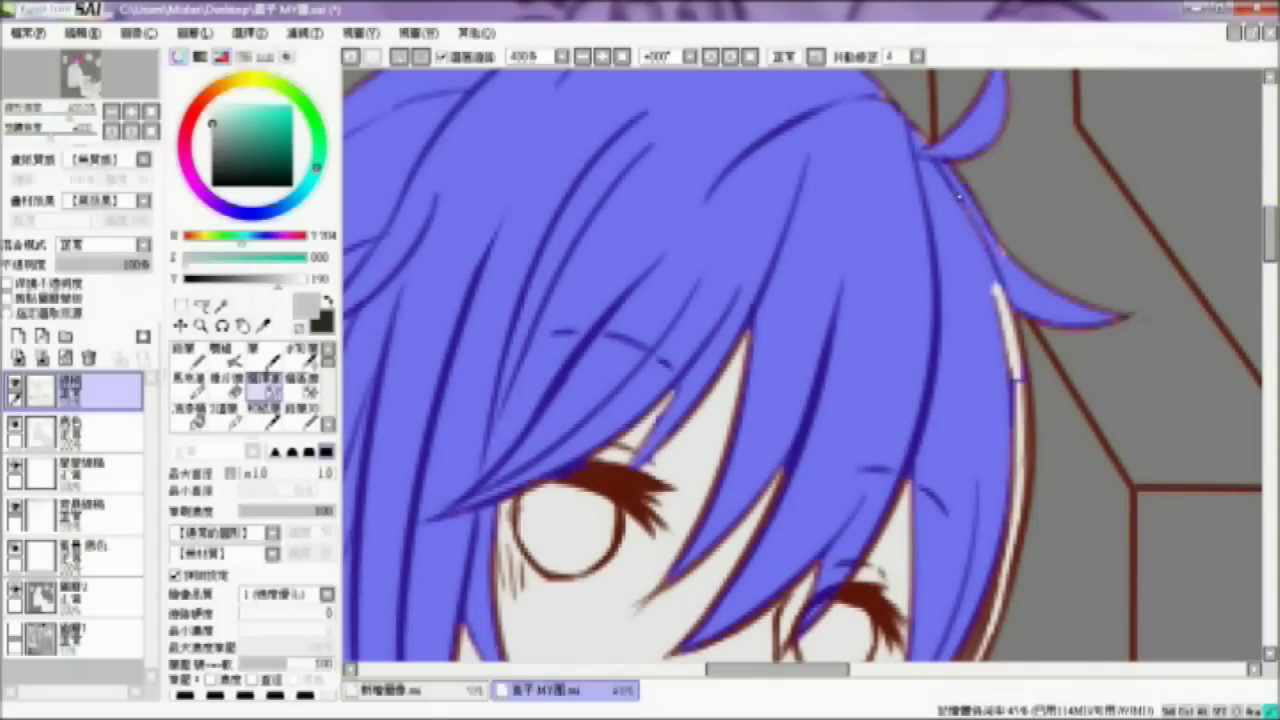
{"action": "left_click_drag", "start_coordinate": [1002, 253], "coordinate": [1008, 256]}
{"action": "left_click_drag", "start_coordinate": [767, 669], "coordinate": [708, 669]}
{"action": "left_click_drag", "start_coordinate": [687, 153], "coordinate": [645, 200]}
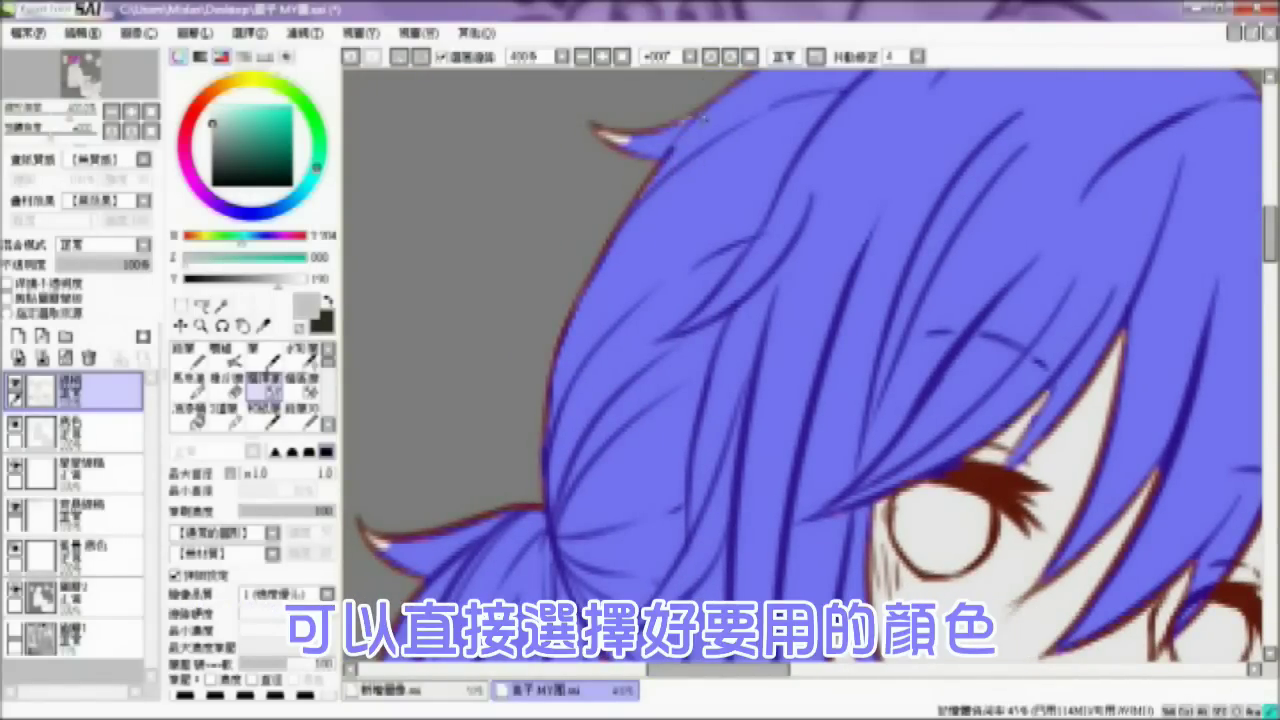
{"action": "left_click_drag", "start_coordinate": [606, 134], "coordinate": [636, 146]}
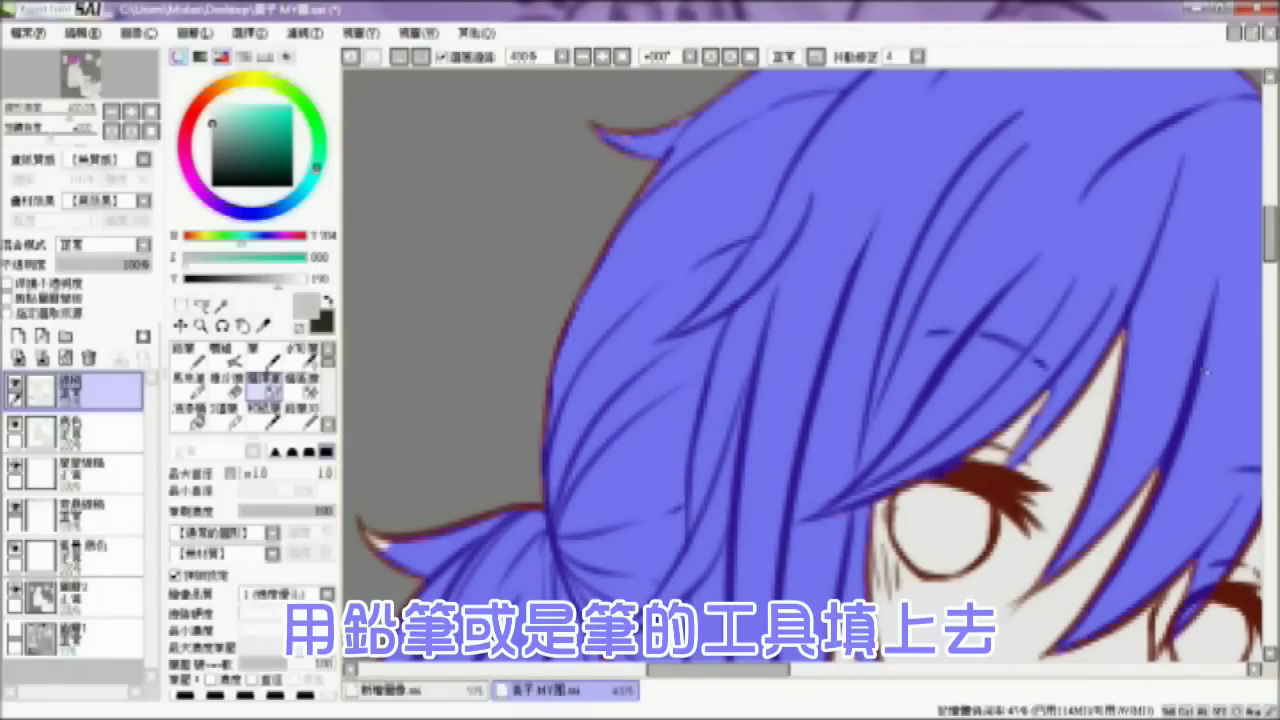
Step: Fill the unselected tips of the ponytail and of the locks beside the left cheek, checking the gaps with the line art hidden
{"action": "scroll", "coordinate": [1167, 373], "scroll_direction": "down", "scroll_amount": 5}
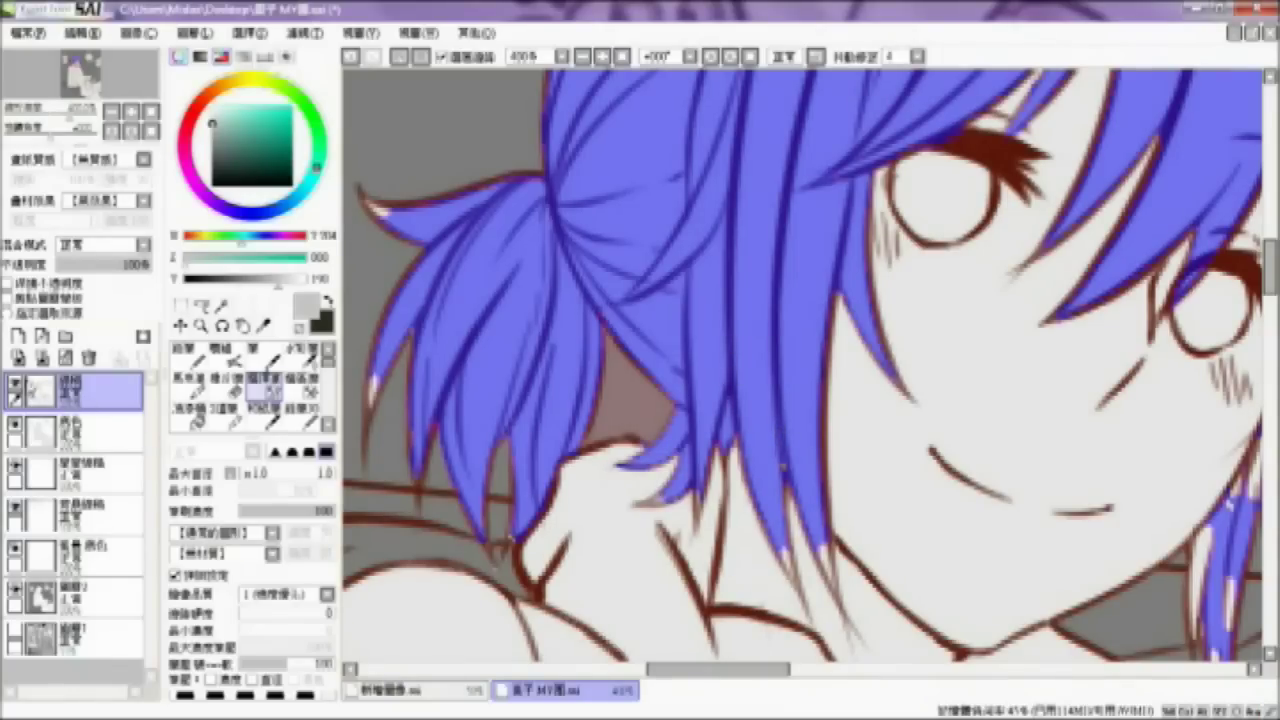
{"action": "left_click", "coordinate": [14, 383]}
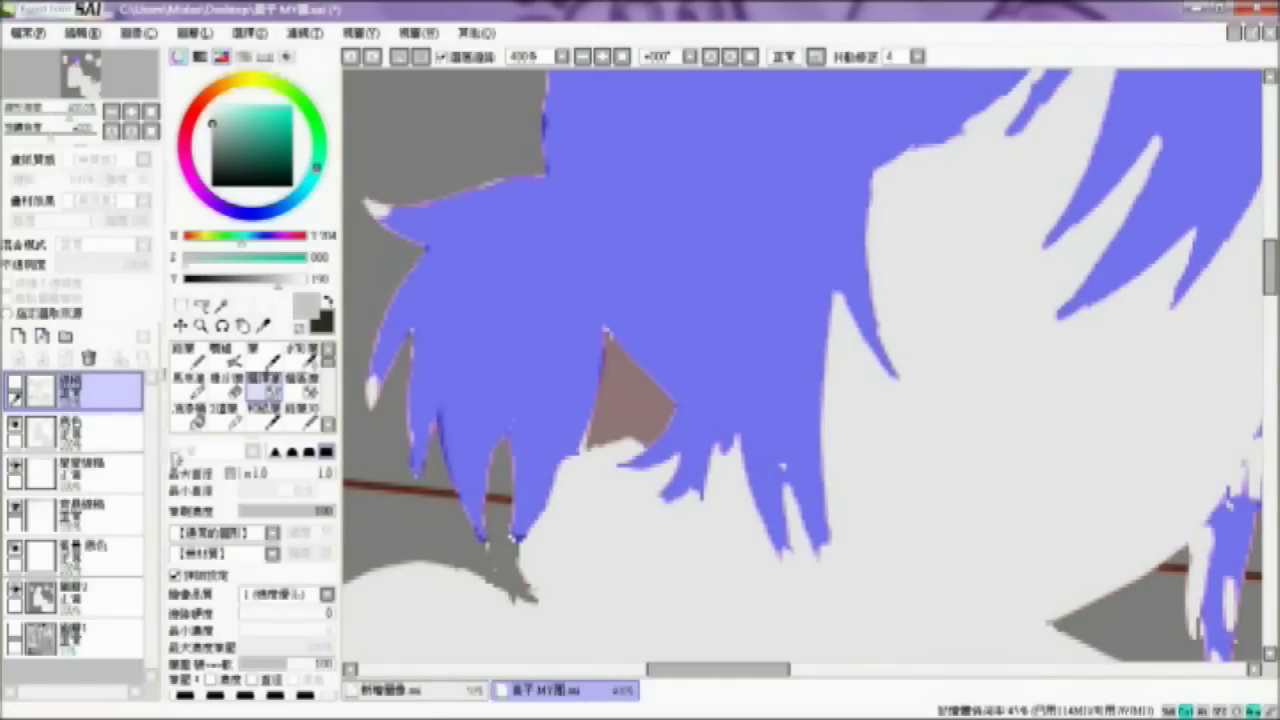
{"action": "left_click", "coordinate": [14, 383]}
{"action": "left_click_drag", "start_coordinate": [376, 374], "coordinate": [369, 410]}
{"action": "left_click_drag", "start_coordinate": [371, 206], "coordinate": [384, 214]}
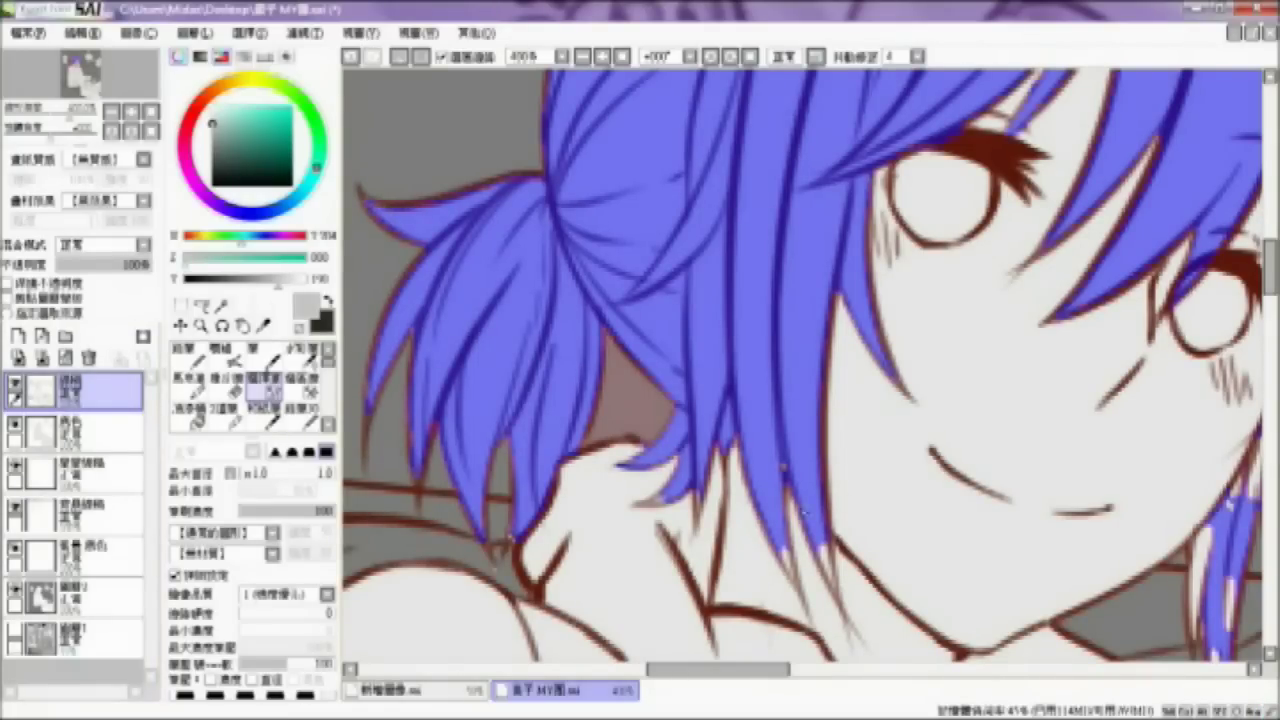
{"action": "mouse_move", "coordinate": [786, 553]}
{"action": "left_mouse_down"}
{"action": "mouse_move", "coordinate": [798, 503]}
{"action": "mouse_move", "coordinate": [786, 467]}
{"action": "mouse_move", "coordinate": [836, 561]}
{"action": "mouse_move", "coordinate": [817, 535]}
{"action": "mouse_move", "coordinate": [835, 588]}
{"action": "left_mouse_up"}
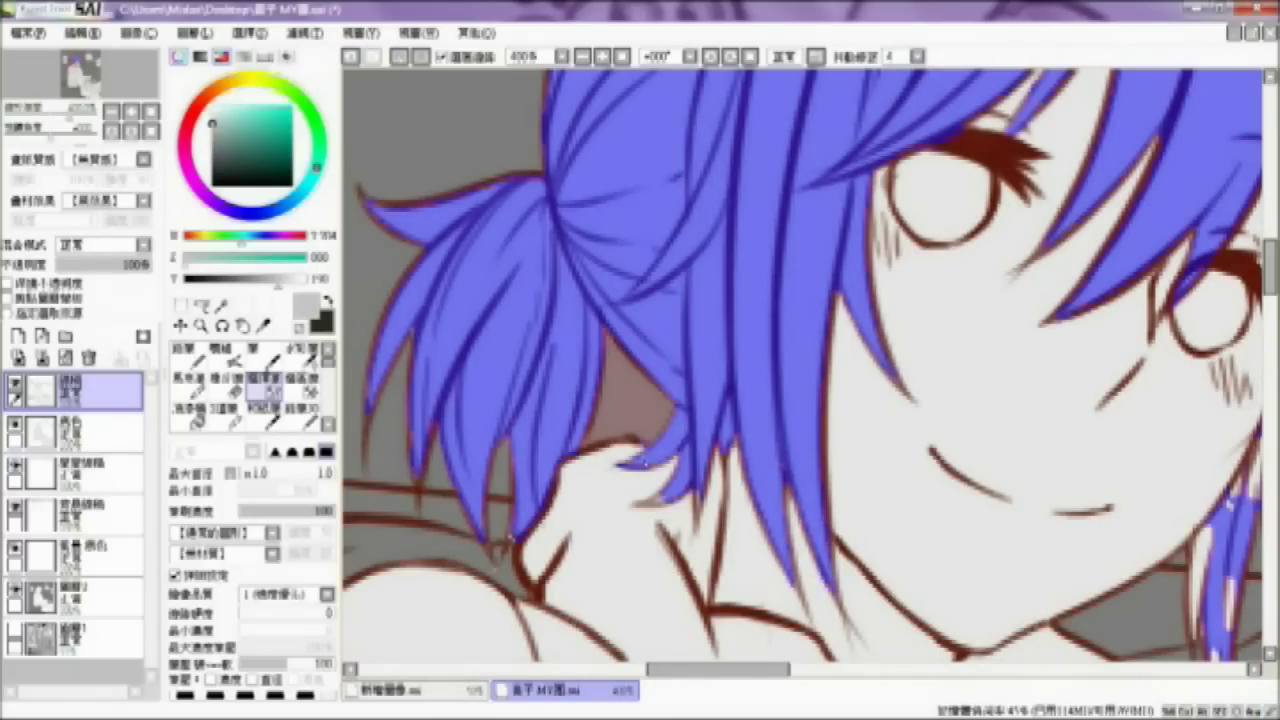
Step: Fill the unselected gaps in the hanging lock beside the right cheek with the selection pen
{"action": "left_click_drag", "start_coordinate": [771, 672], "coordinate": [845, 672]}
{"action": "left_click_drag", "start_coordinate": [794, 490], "coordinate": [806, 432]}
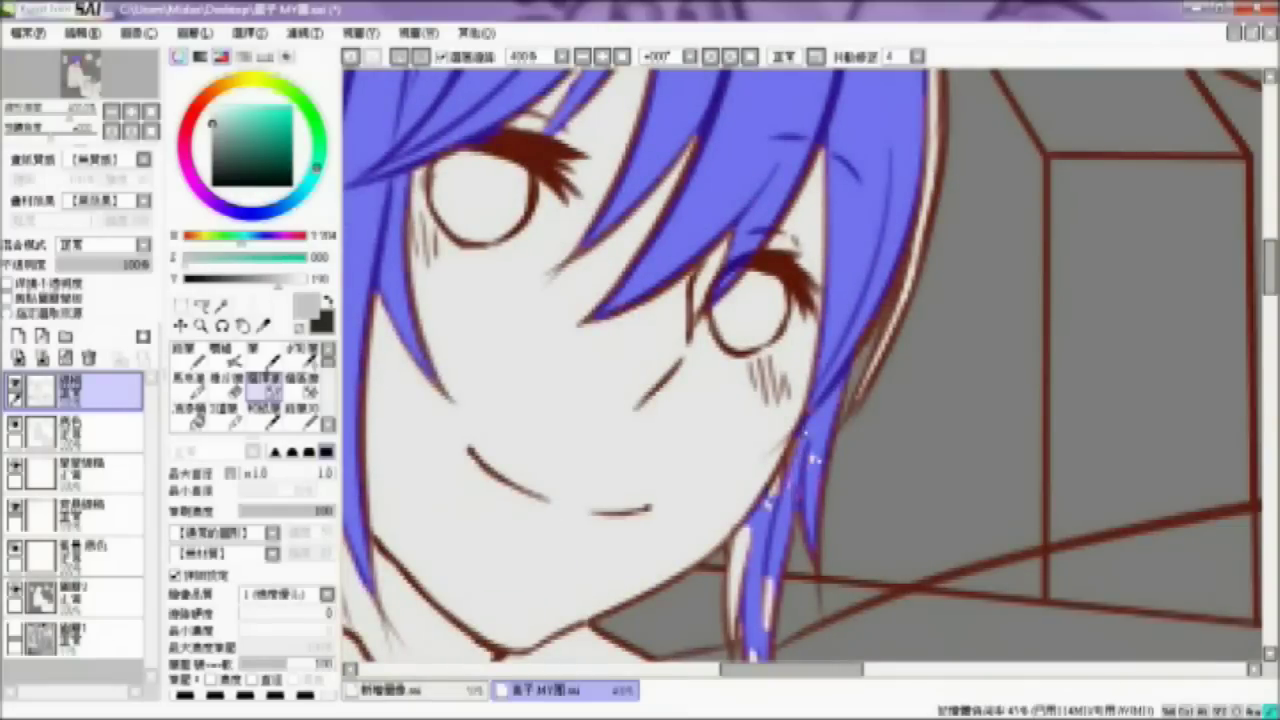
{"action": "mouse_move", "coordinate": [1270, 280]}
{"action": "left_mouse_down"}
{"action": "mouse_move", "coordinate": [1268, 323]}
{"action": "mouse_move", "coordinate": [1268, 305]}
{"action": "left_mouse_up"}
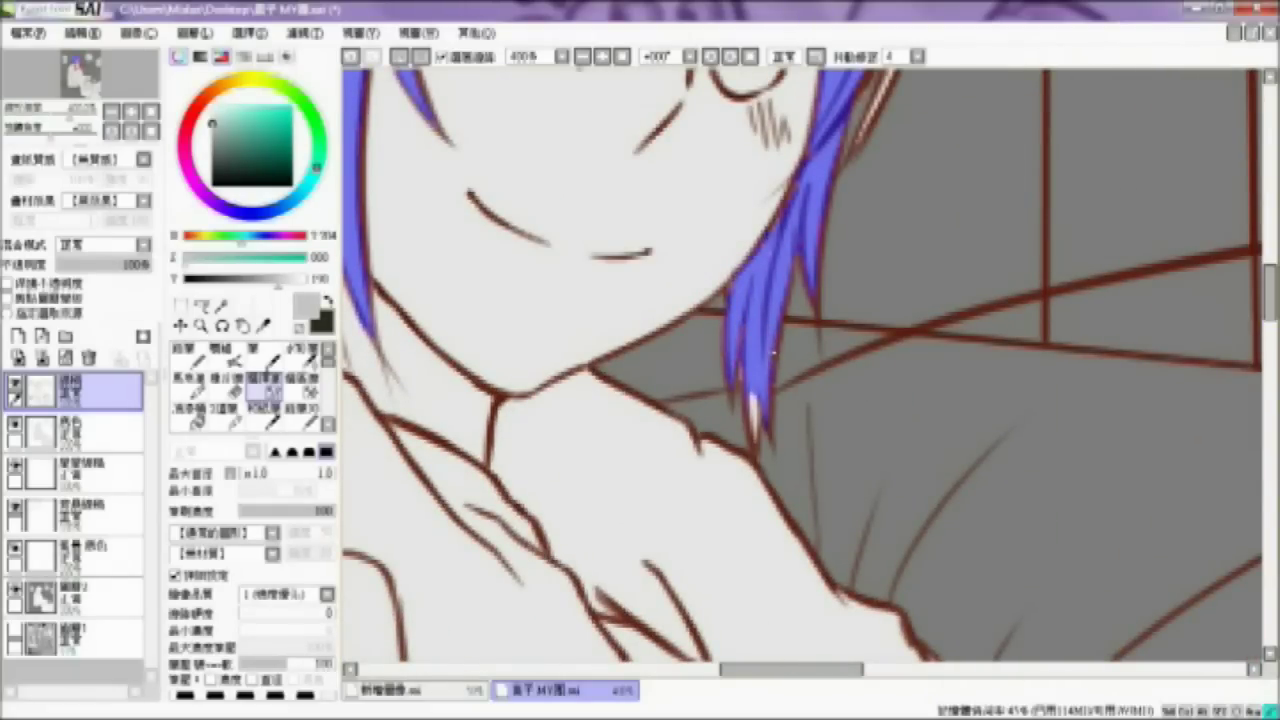
Step: Fill the thin unselected strip along the outer right edge of the hair, from the flicked lock down to the cheek
{"action": "scroll", "coordinate": [800, 365], "scroll_direction": "up", "scroll_amount": 5}
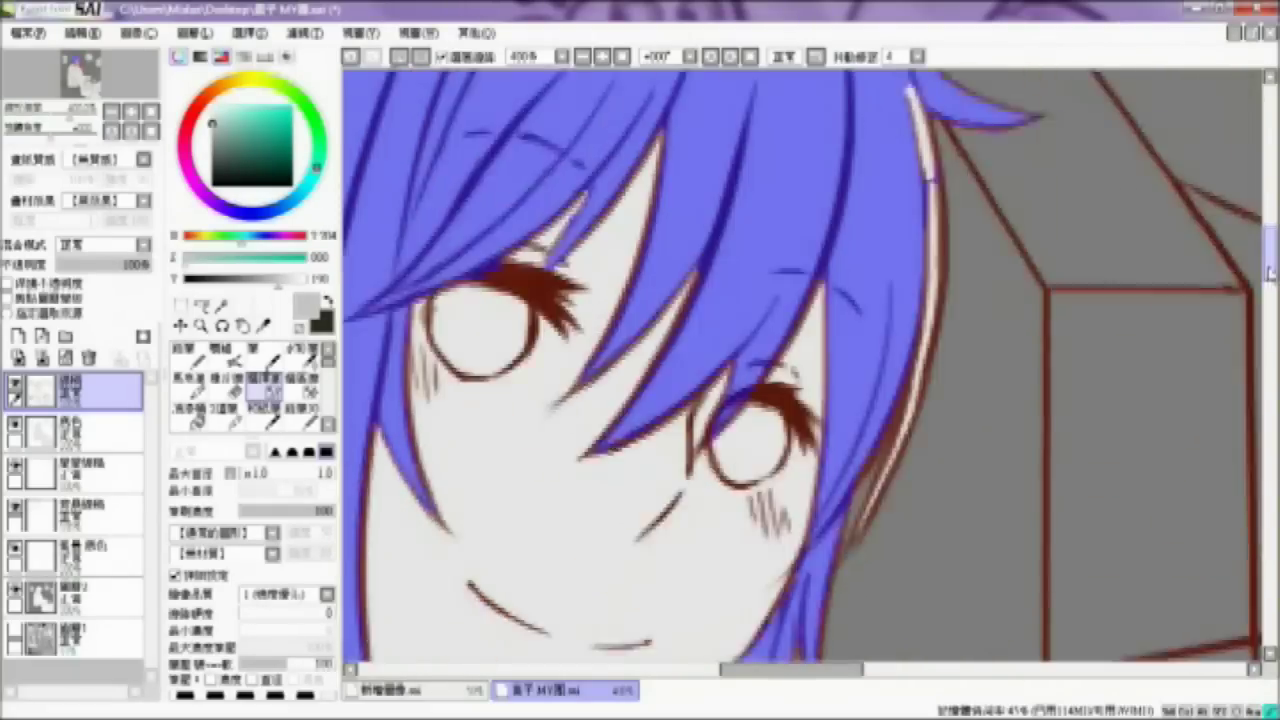
{"action": "left_click_drag", "start_coordinate": [930, 250], "coordinate": [916, 160]}
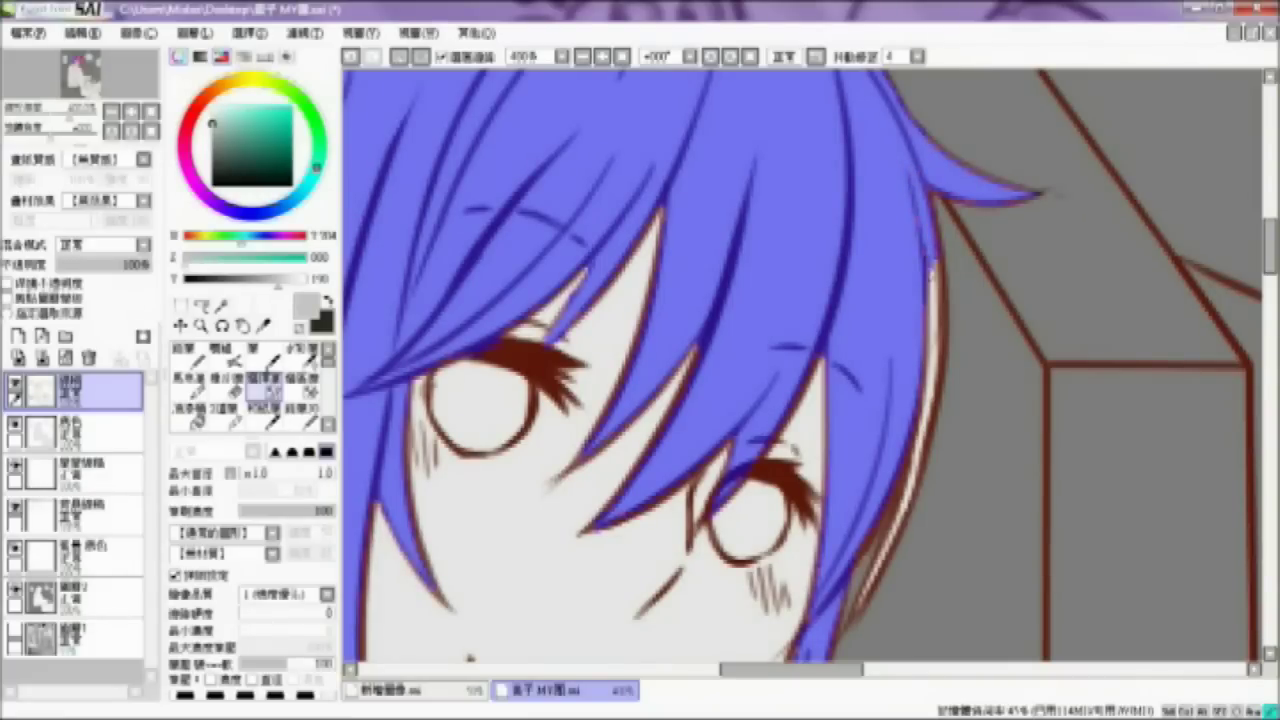
{"action": "left_click_drag", "start_coordinate": [936, 332], "coordinate": [933, 262]}
{"action": "left_click_drag", "start_coordinate": [926, 410], "coordinate": [935, 334]}
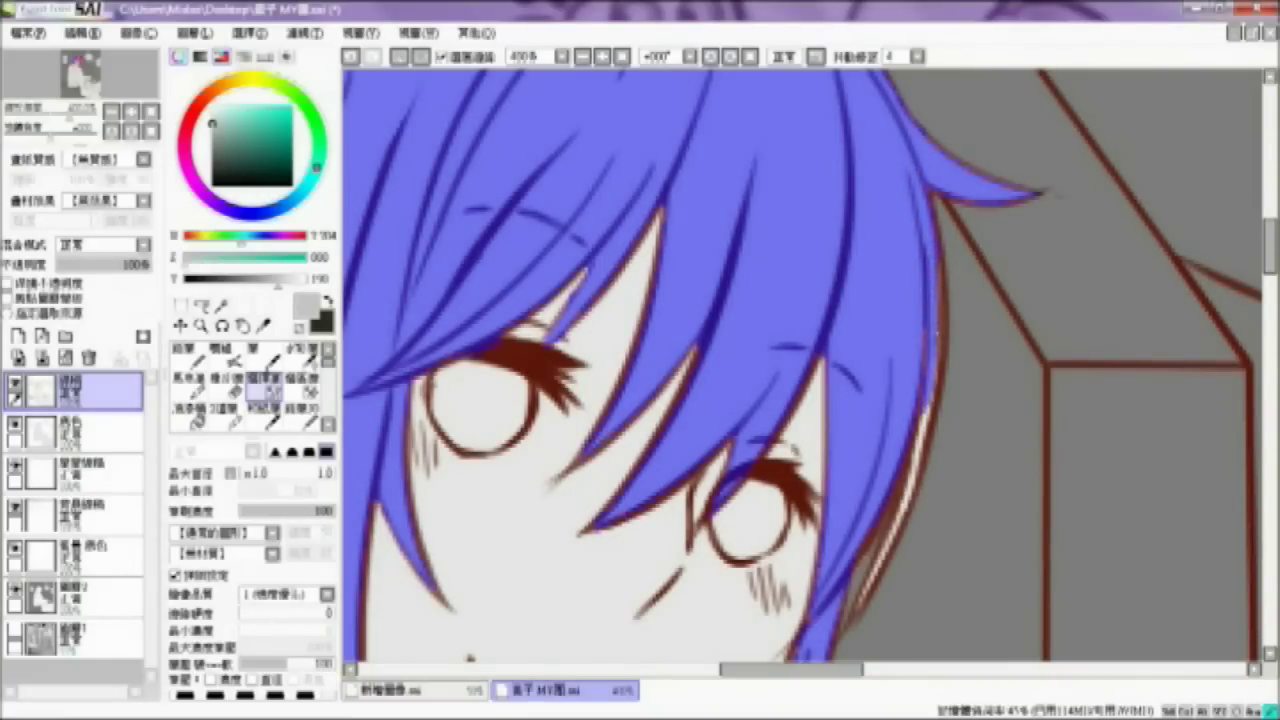
{"action": "left_click_drag", "start_coordinate": [892, 536], "coordinate": [914, 480]}
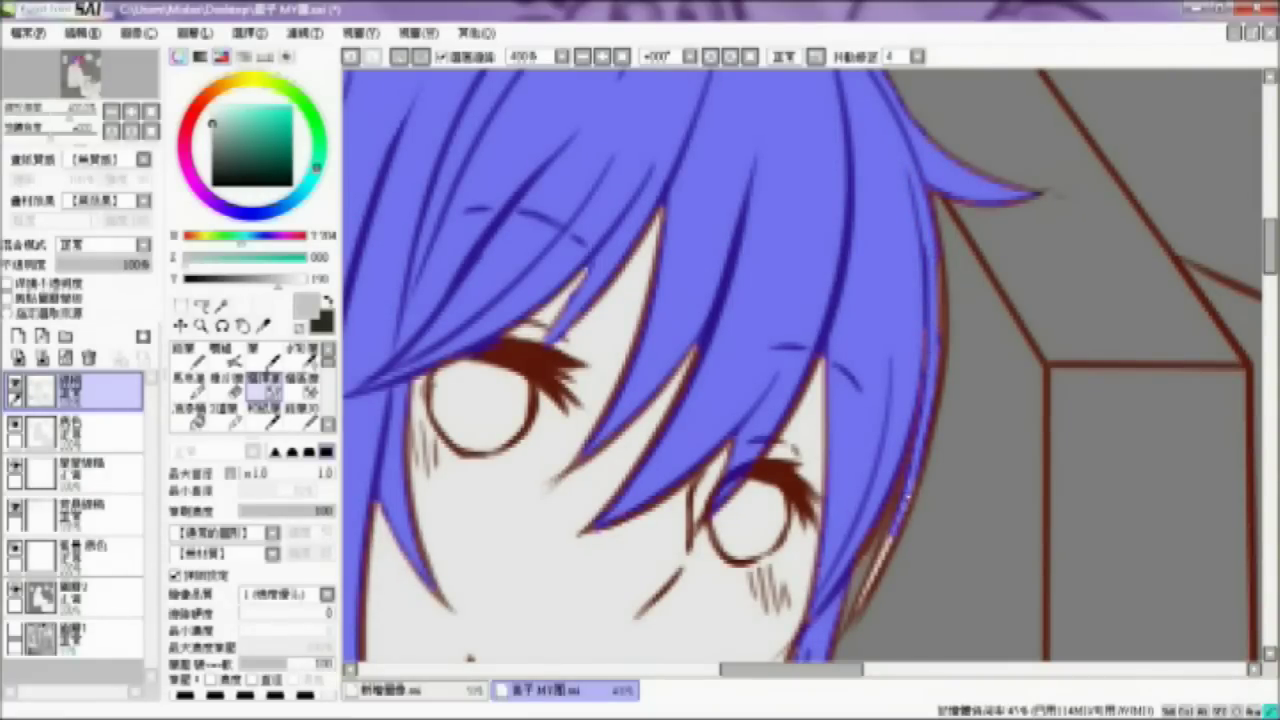
{"action": "scroll", "coordinate": [1027, 421], "scroll_direction": "down", "scroll_amount": 3}
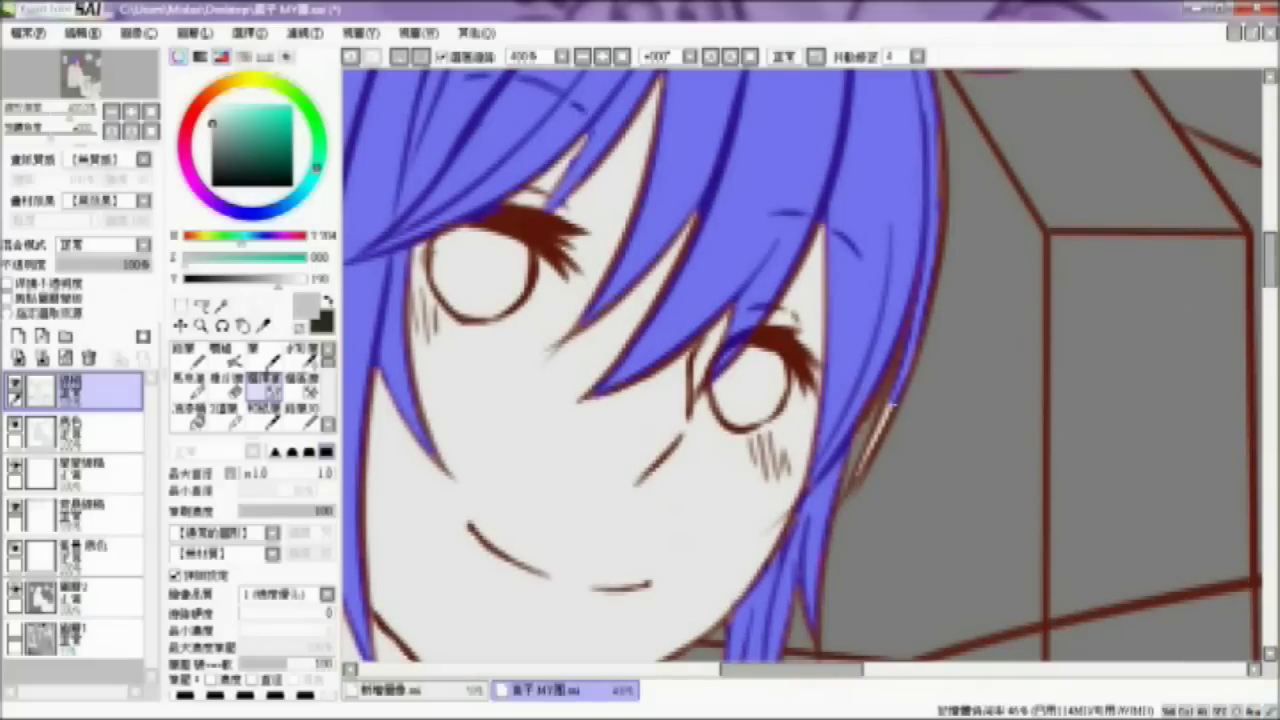
Step: Check the whole hair selection for remaining gaps, both around the crown up close and over the entire head
{"action": "left_click", "coordinate": [582, 57]}
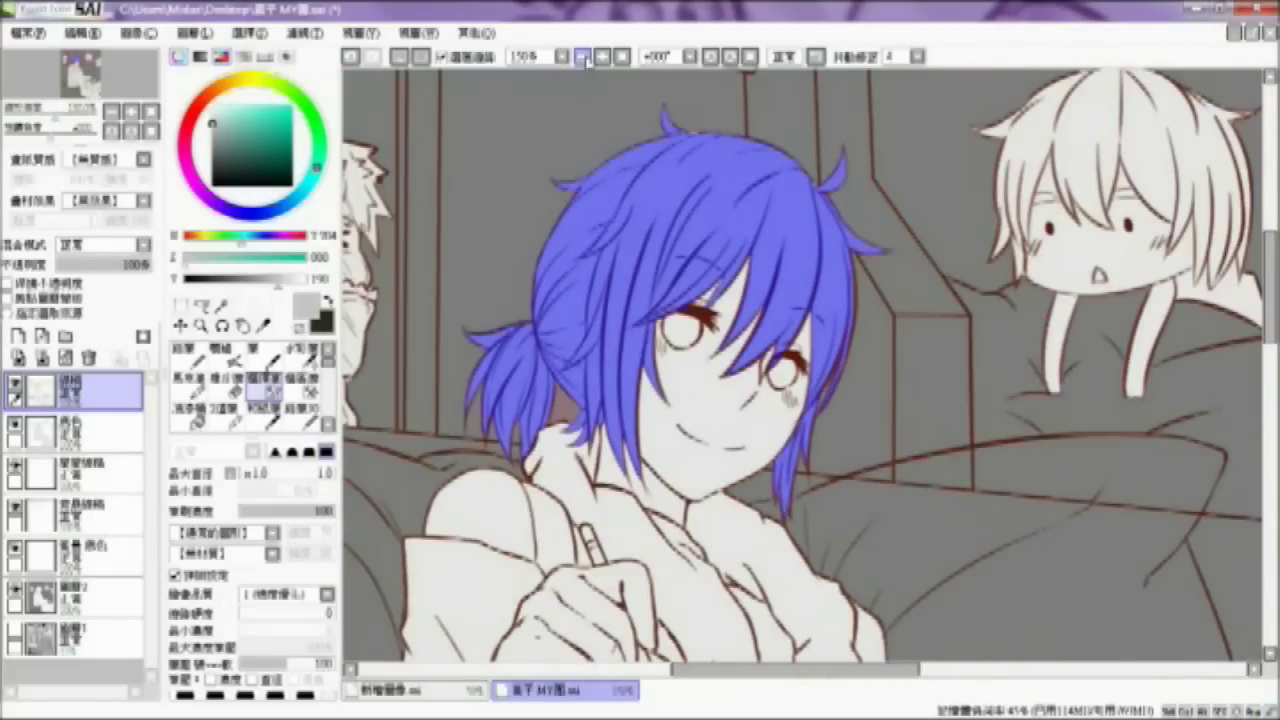
{"action": "left_click_drag", "start_coordinate": [1270, 290], "coordinate": [1270, 259]}
{"action": "left_click", "coordinate": [604, 57]}
{"action": "left_click", "coordinate": [604, 57]}
{"action": "left_click", "coordinate": [604, 57]}
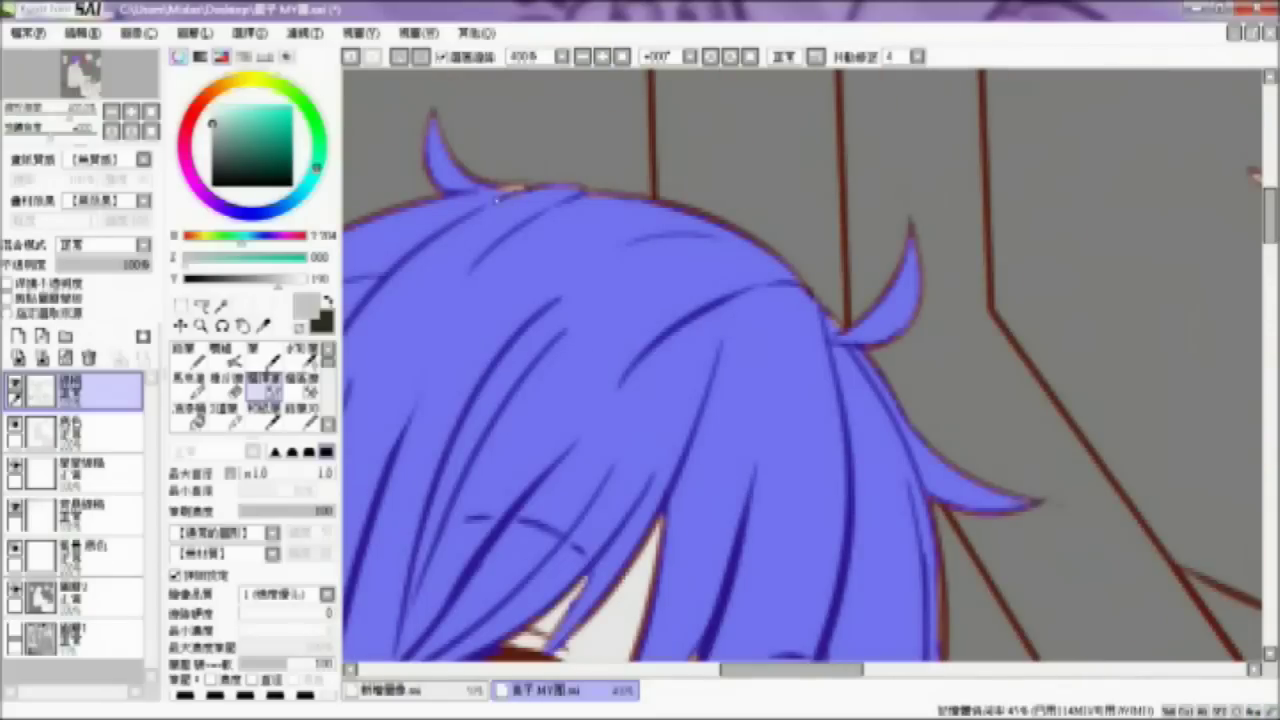
{"action": "left_click", "coordinate": [583, 57]}
{"action": "left_click", "coordinate": [583, 57]}
{"action": "left_click_drag", "start_coordinate": [704, 673], "coordinate": [682, 675]}
{"action": "left_click_drag", "start_coordinate": [1273, 258], "coordinate": [1272, 290]}
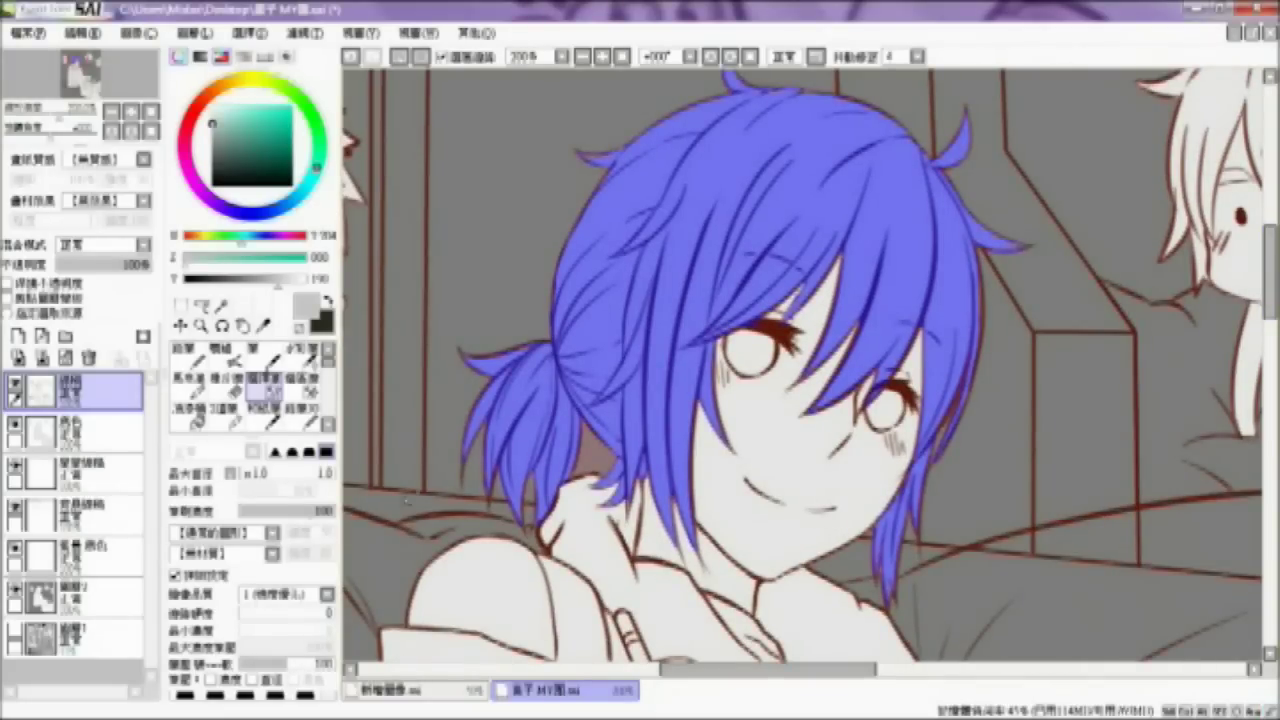
Step: Add a new layer above the 底色 layer and name it 頭髮
{"action": "left_click", "coordinate": [100, 433]}
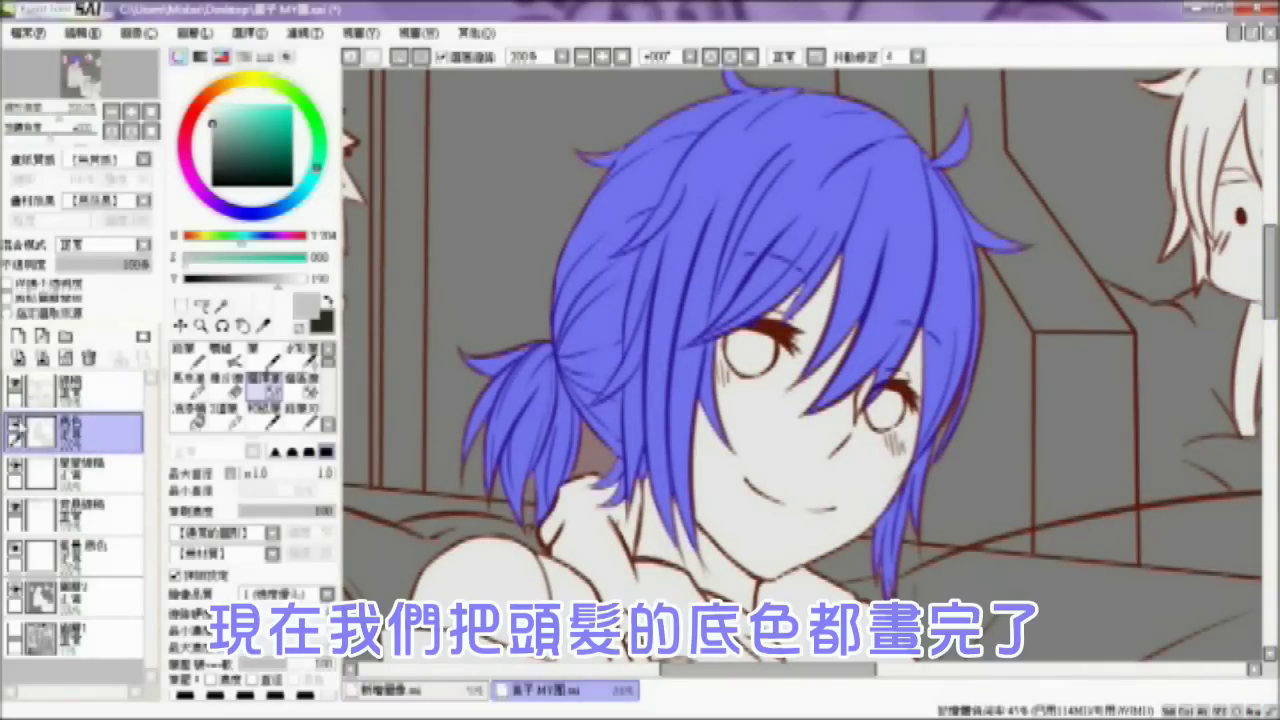
{"action": "left_click", "coordinate": [17, 336]}
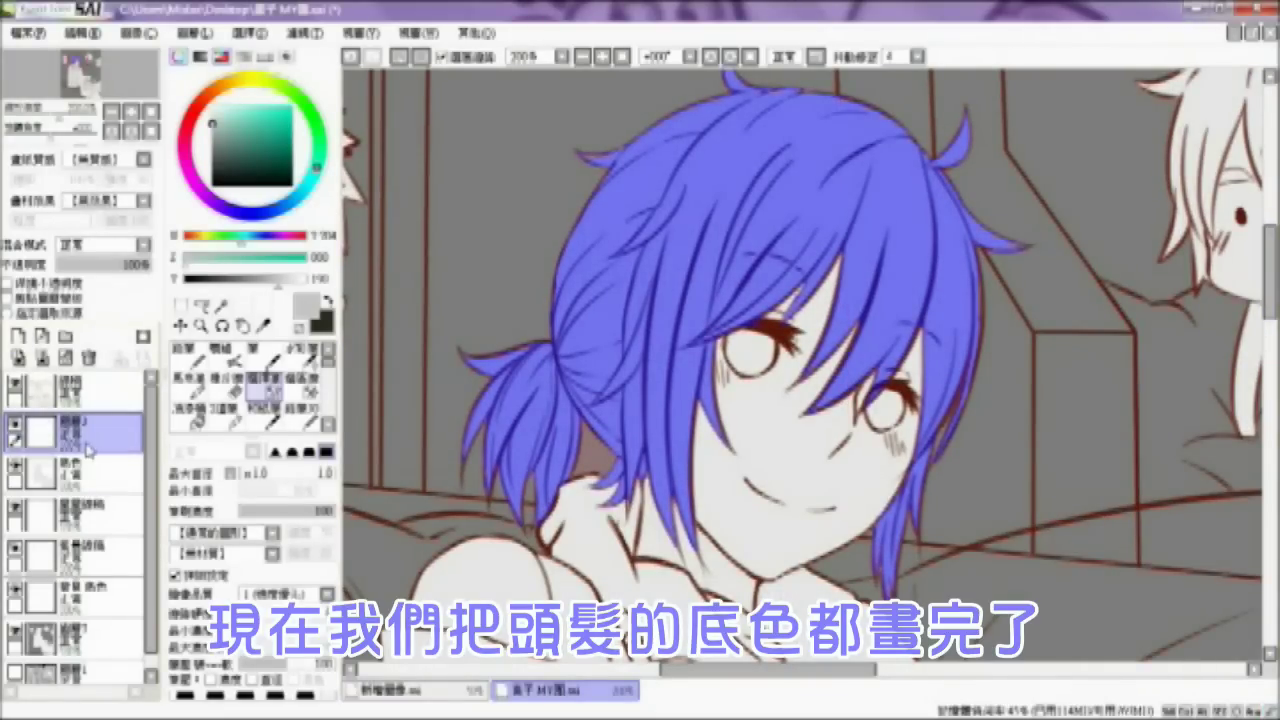
{"action": "double_click", "coordinate": [92, 450]}
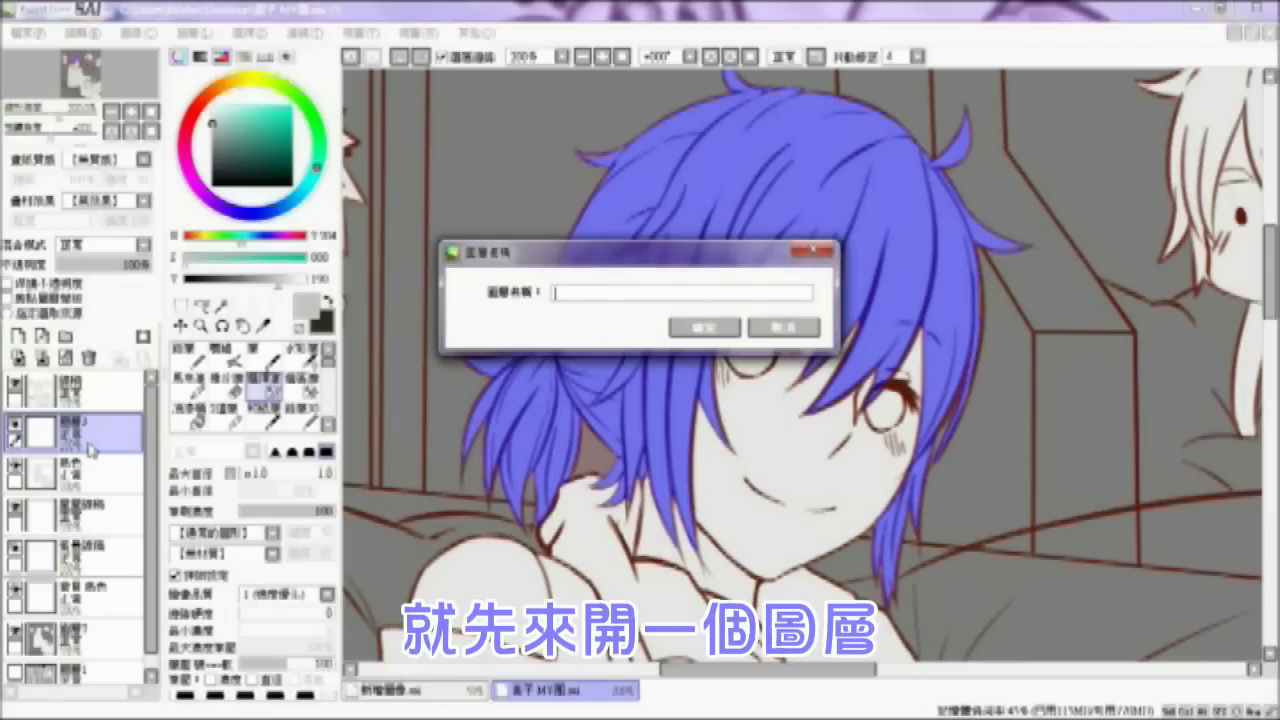
{"action": "type", "text": "ㄊ"}
{"action": "type", "text": "髮"}
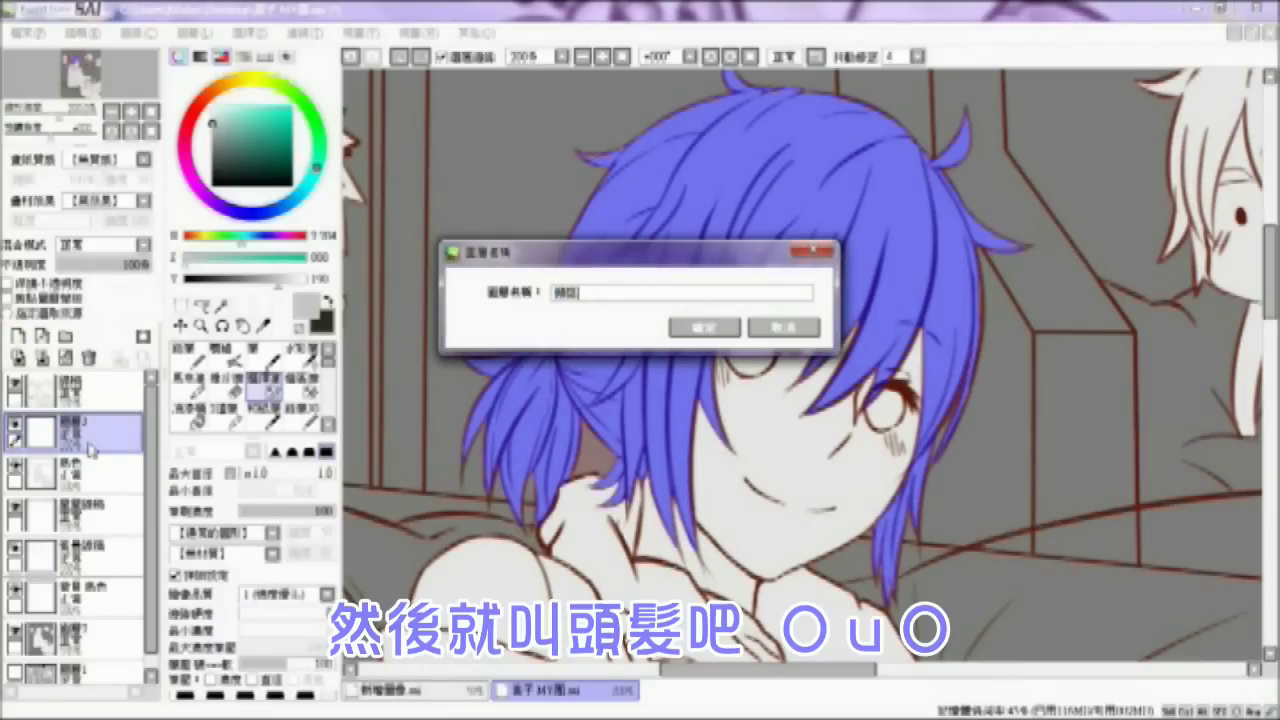
{"action": "key", "text": "Return"}
Step: Fill the hair selection with an orange-brown base colour using the bucket, and clear the selection
{"action": "left_click", "coordinate": [205, 99]}
{"action": "left_click_drag", "start_coordinate": [246, 160], "coordinate": [260, 135]}
{"action": "left_click", "coordinate": [212, 91]}
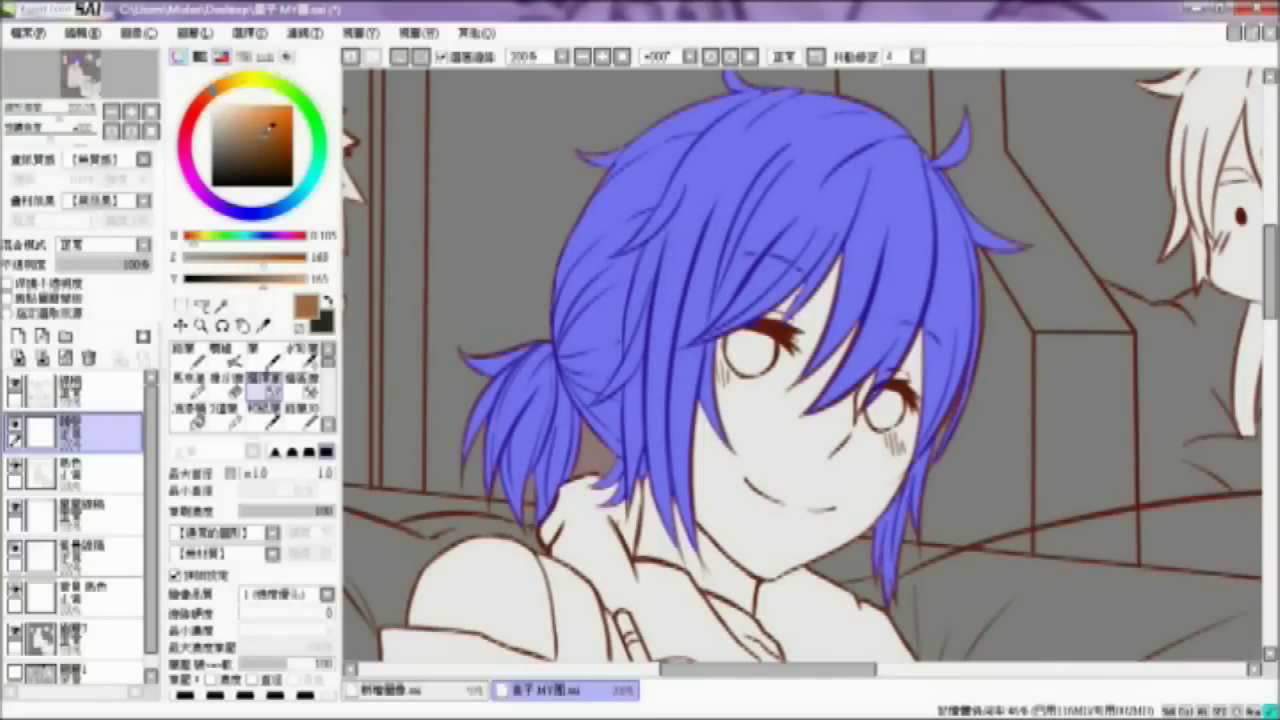
{"action": "left_click", "coordinate": [190, 417]}
{"action": "left_click", "coordinate": [640, 215]}
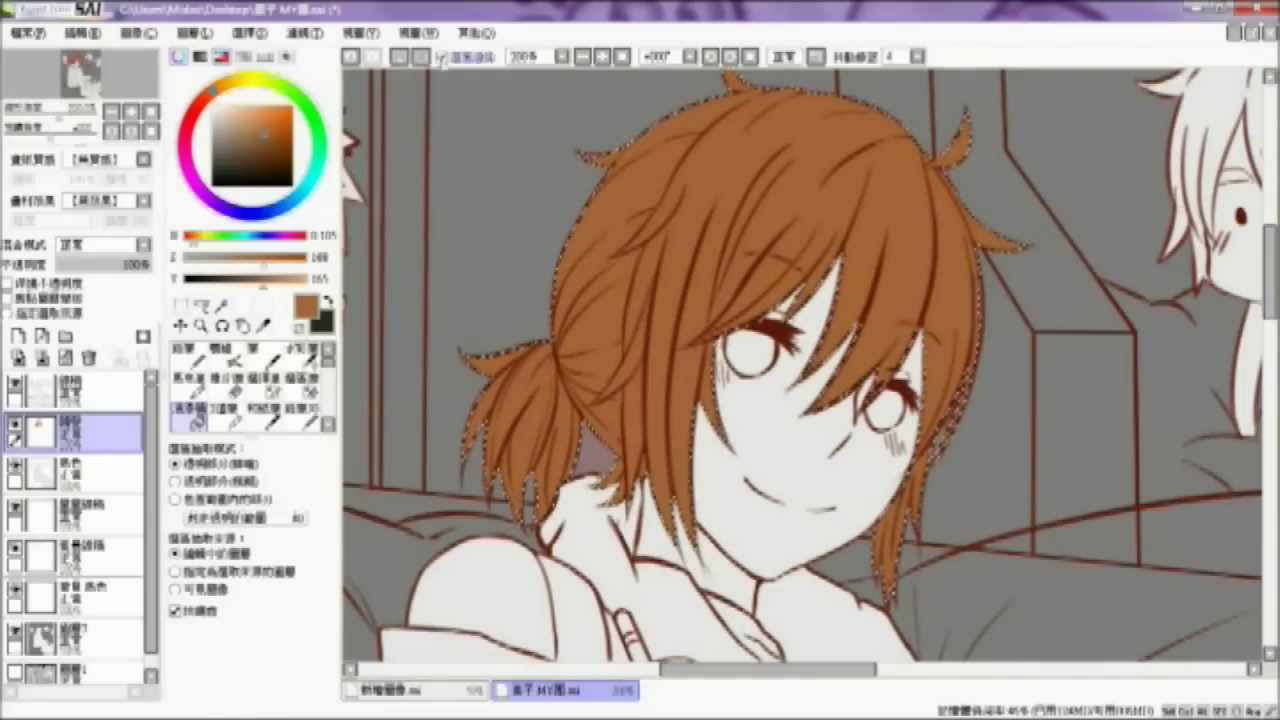
{"action": "left_click", "coordinate": [403, 58]}
{"action": "left_click", "coordinate": [582, 57]}
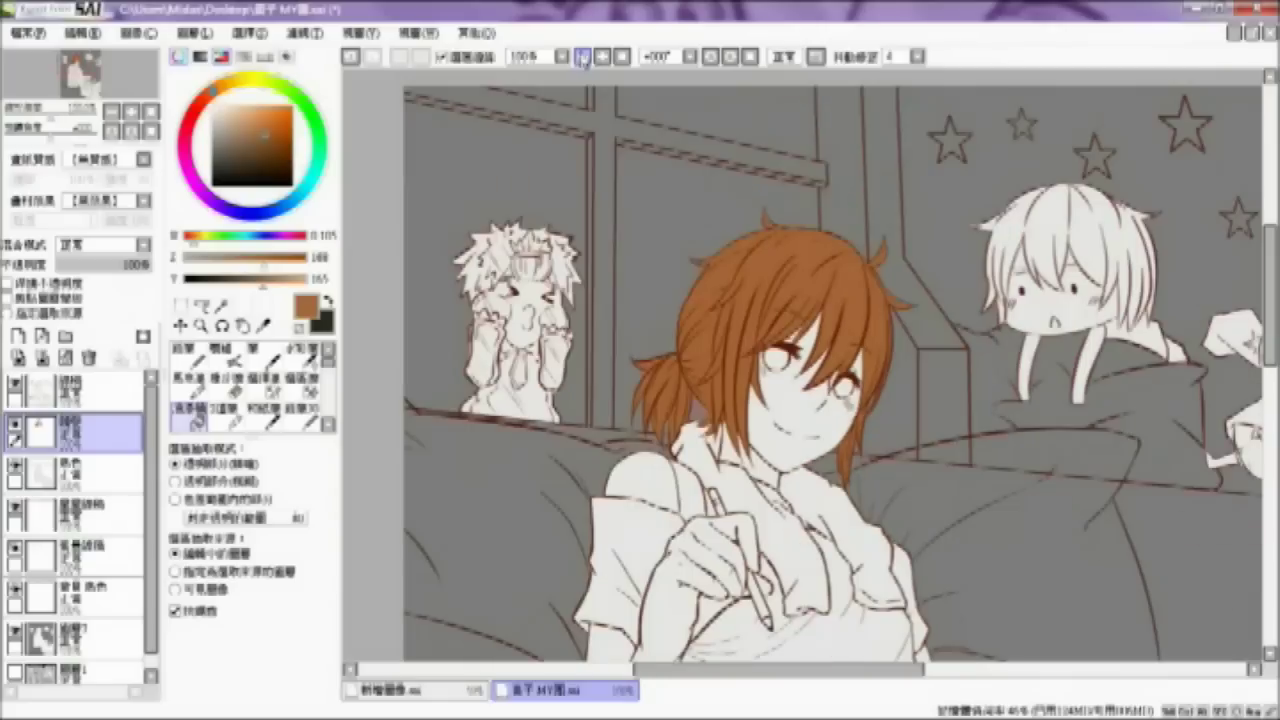
{"action": "left_click", "coordinate": [601, 57]}
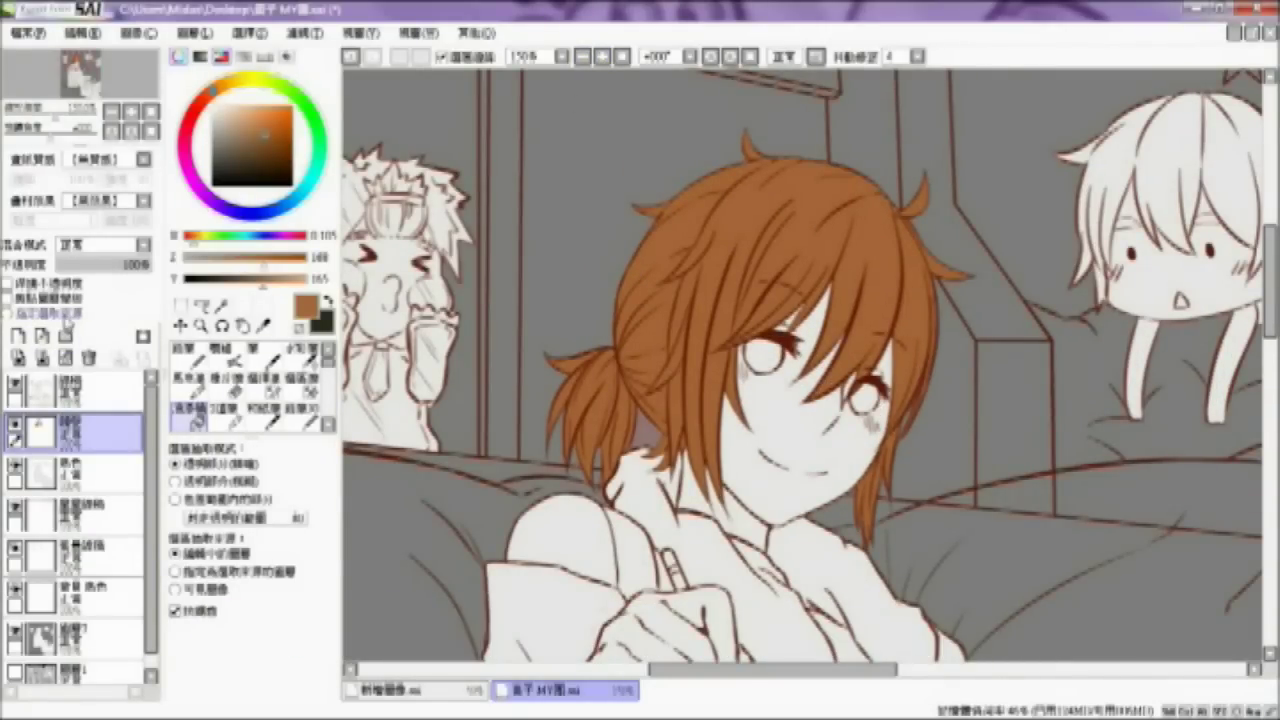
Step: Mark the 頭髮 layer as the selection source and add a new layer above it, clipped to the hair
{"action": "left_click", "coordinate": [60, 314]}
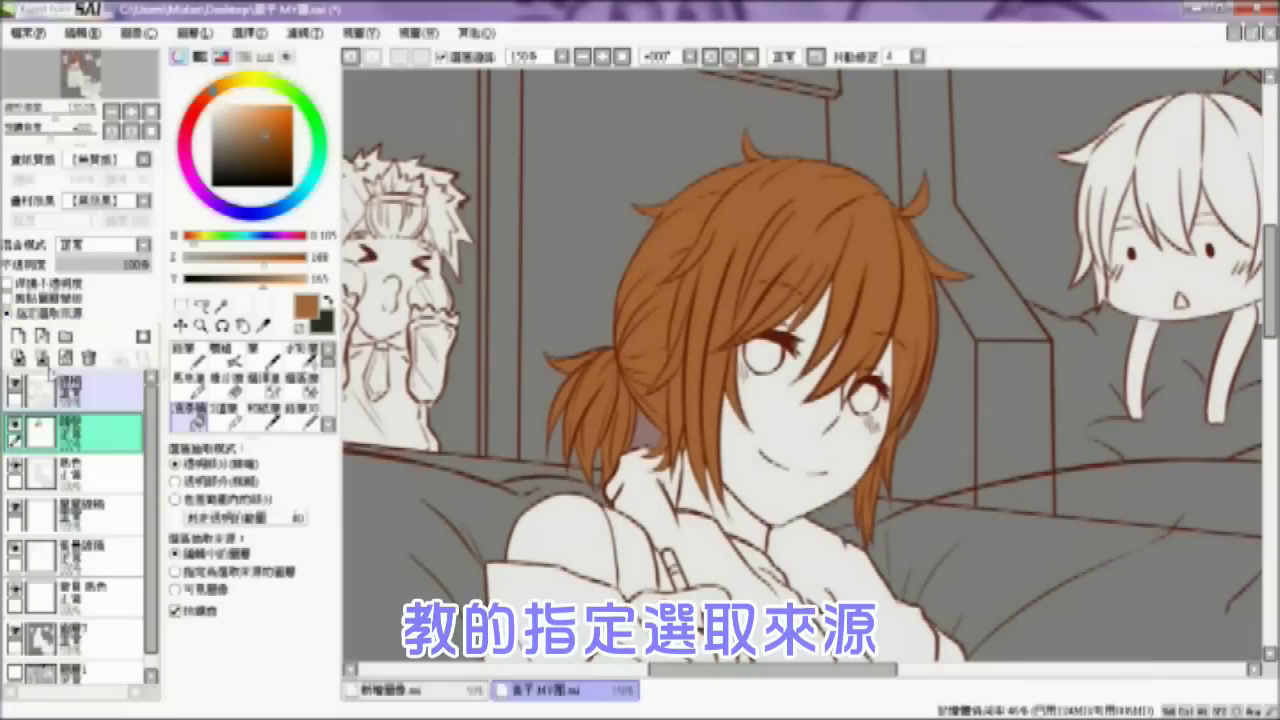
{"action": "left_click", "coordinate": [17, 336]}
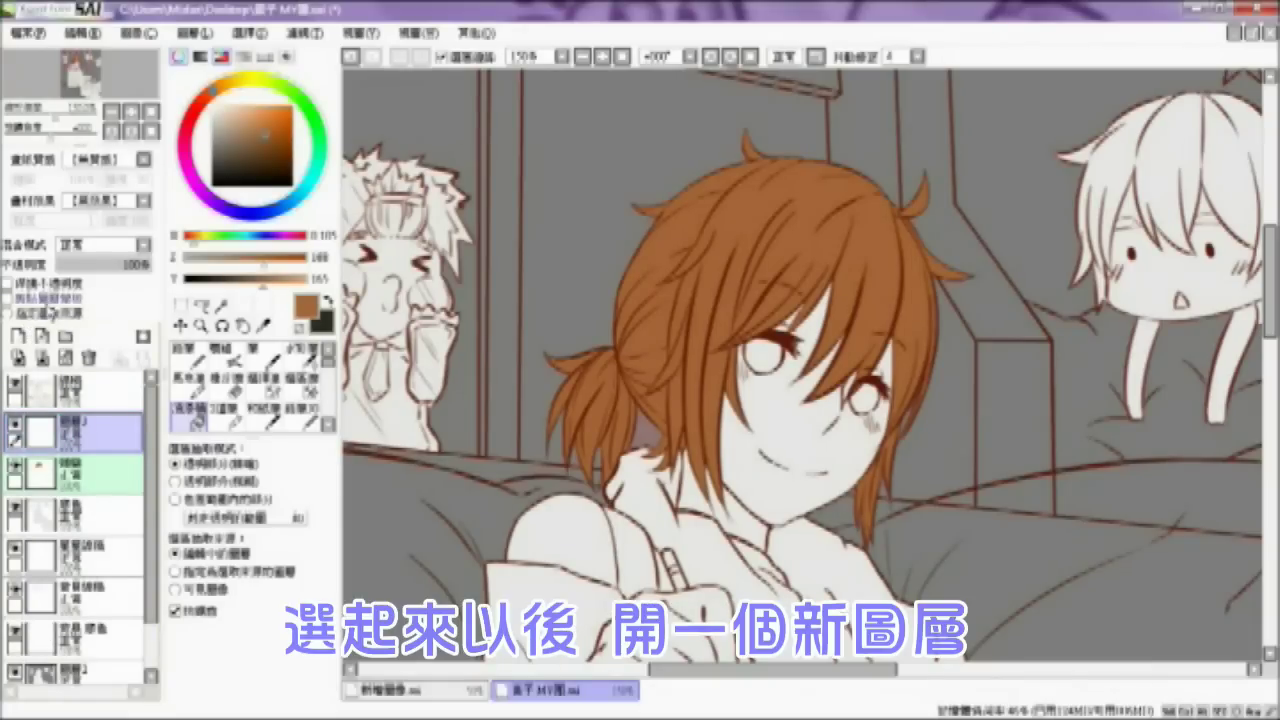
{"action": "left_click", "coordinate": [8, 298]}
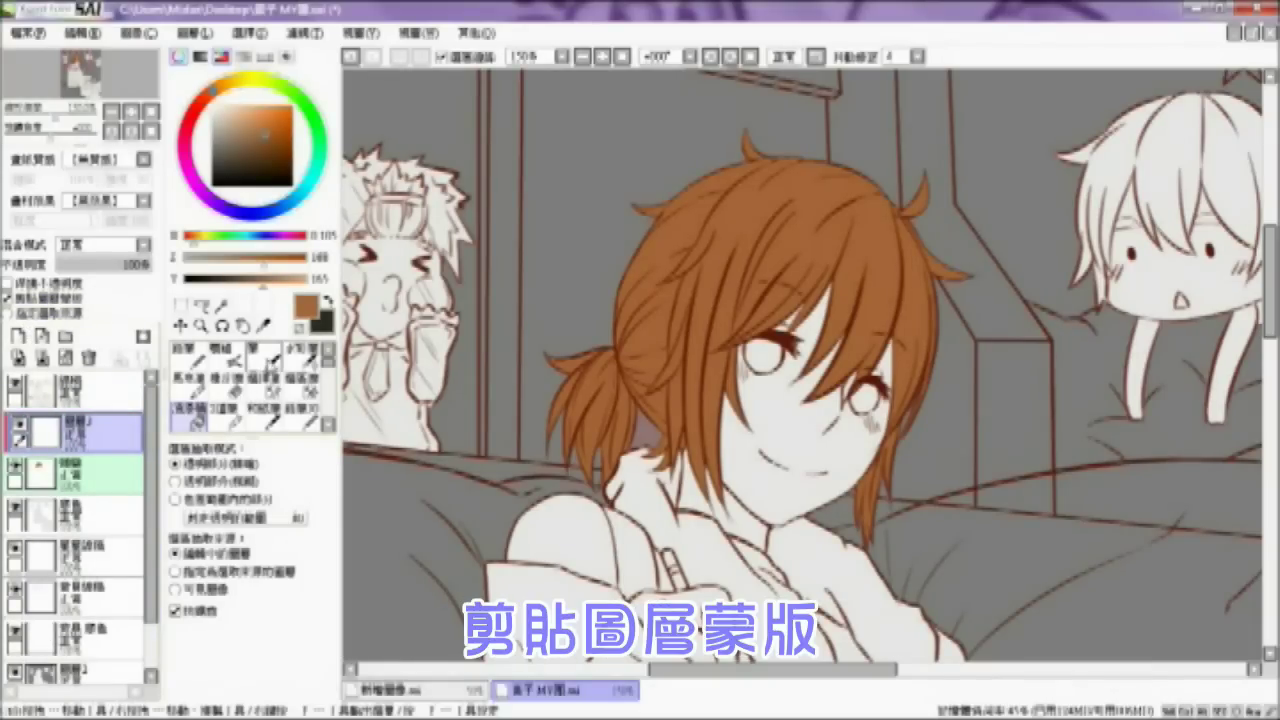
Step: Set the Brush to a maximum diameter of 43 with a light orange, and try a stroke across the clipped hair
{"action": "left_click", "coordinate": [265, 355]}
{"action": "left_click", "coordinate": [283, 473]}
{"action": "left_click_drag", "start_coordinate": [260, 128], "coordinate": [253, 105]}
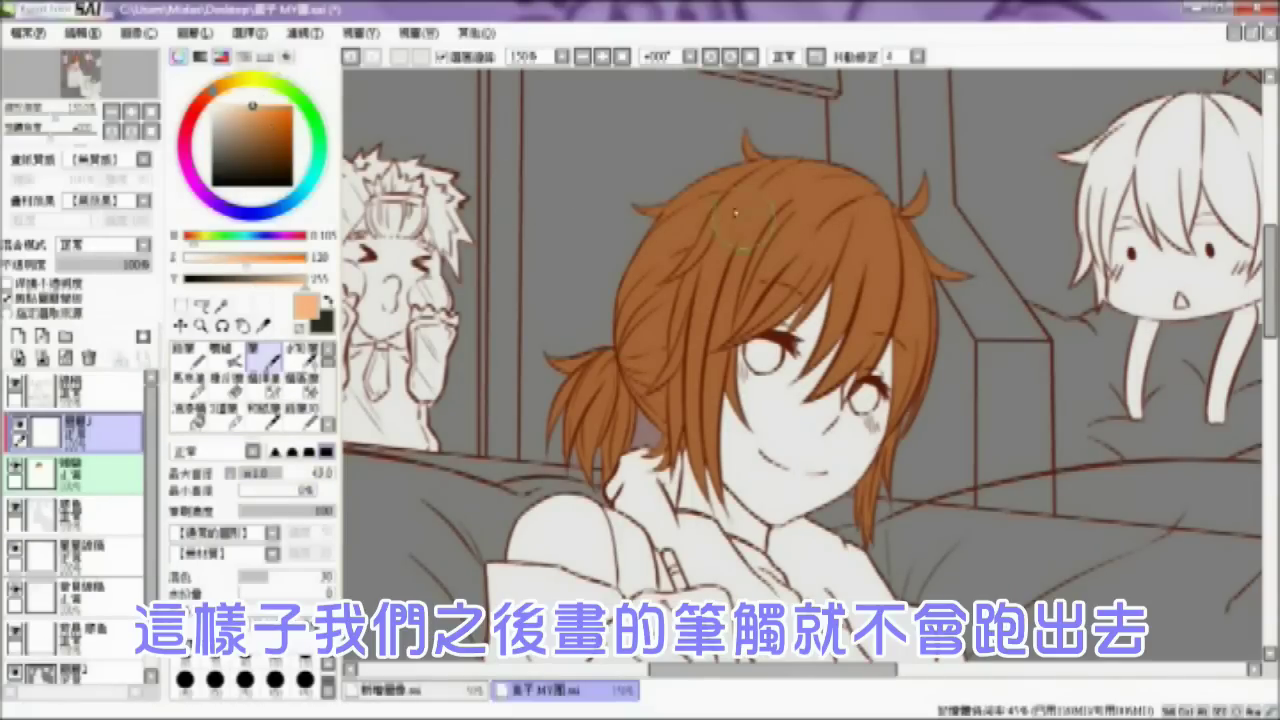
{"action": "left_click_drag", "start_coordinate": [652, 158], "coordinate": [1007, 399]}
{"action": "key", "text": "ctrl+z"}
Step: Adjust the brush size and paint a broad light orange band across the top of the hair
{"action": "left_click", "coordinate": [266, 473]}
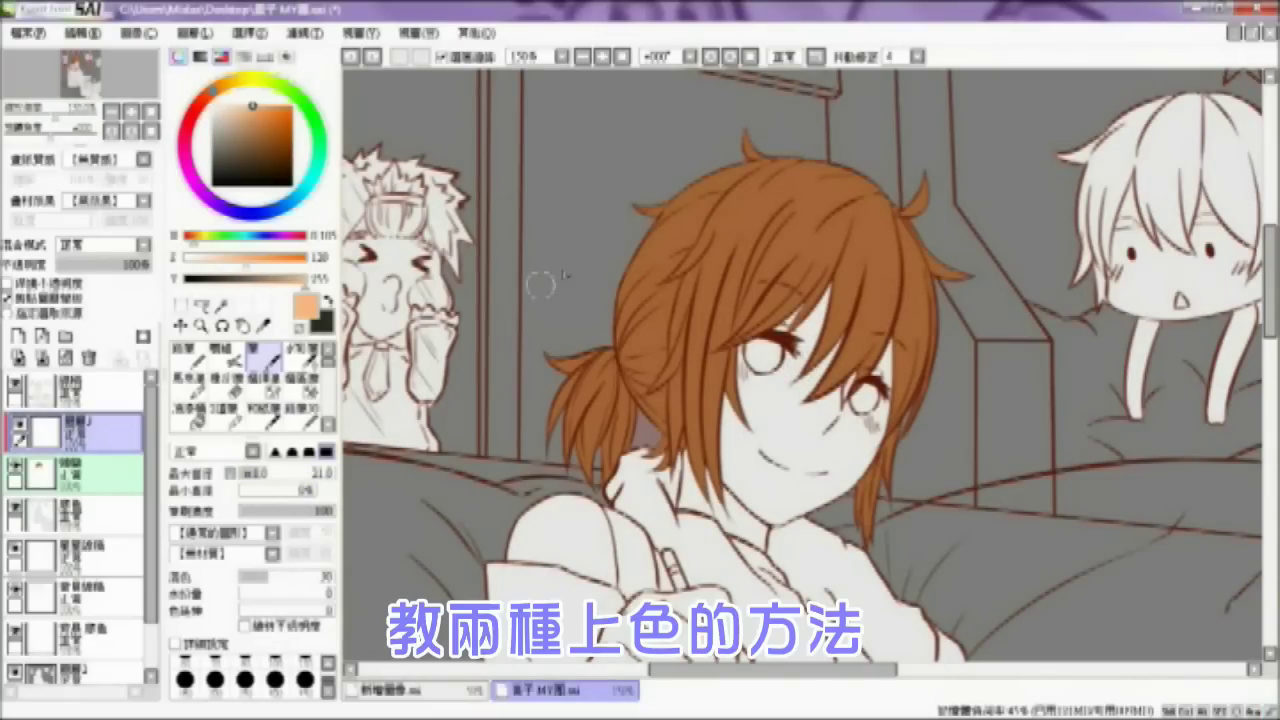
{"action": "left_click", "coordinate": [291, 473]}
{"action": "mouse_move", "coordinate": [652, 208]}
{"action": "left_mouse_down"}
{"action": "mouse_move", "coordinate": [830, 160]}
{"action": "mouse_move", "coordinate": [681, 190]}
{"action": "mouse_move", "coordinate": [856, 180]}
{"action": "mouse_move", "coordinate": [830, 168]}
{"action": "mouse_move", "coordinate": [892, 178]}
{"action": "mouse_move", "coordinate": [972, 219]}
{"action": "mouse_move", "coordinate": [961, 240]}
{"action": "mouse_move", "coordinate": [943, 228]}
{"action": "mouse_move", "coordinate": [960, 250]}
{"action": "mouse_move", "coordinate": [933, 213]}
{"action": "mouse_move", "coordinate": [696, 172]}
{"action": "mouse_move", "coordinate": [571, 292]}
{"action": "mouse_move", "coordinate": [633, 245]}
{"action": "mouse_move", "coordinate": [786, 170]}
{"action": "mouse_move", "coordinate": [668, 215]}
{"action": "mouse_move", "coordinate": [846, 166]}
{"action": "left_mouse_up"}
{"action": "left_click_drag", "start_coordinate": [632, 244], "coordinate": [870, 188]}
Step: Sample the hair's brown, darken it, and paint the ponytail and lower hair tips with the Brush
{"action": "left_click", "coordinate": [263, 326]}
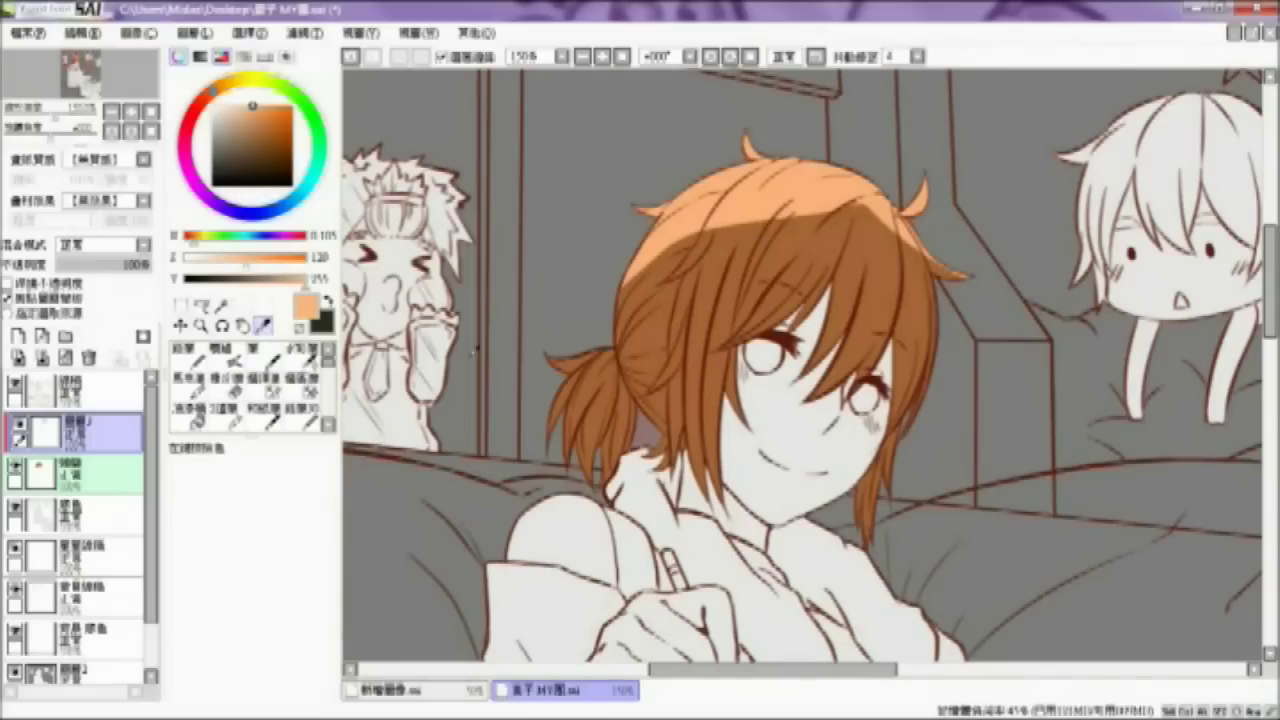
{"action": "left_click", "coordinate": [702, 398]}
{"action": "left_click", "coordinate": [265, 358]}
{"action": "left_click_drag", "start_coordinate": [267, 283], "coordinate": [258, 285]}
{"action": "left_click_drag", "start_coordinate": [265, 148], "coordinate": [257, 148]}
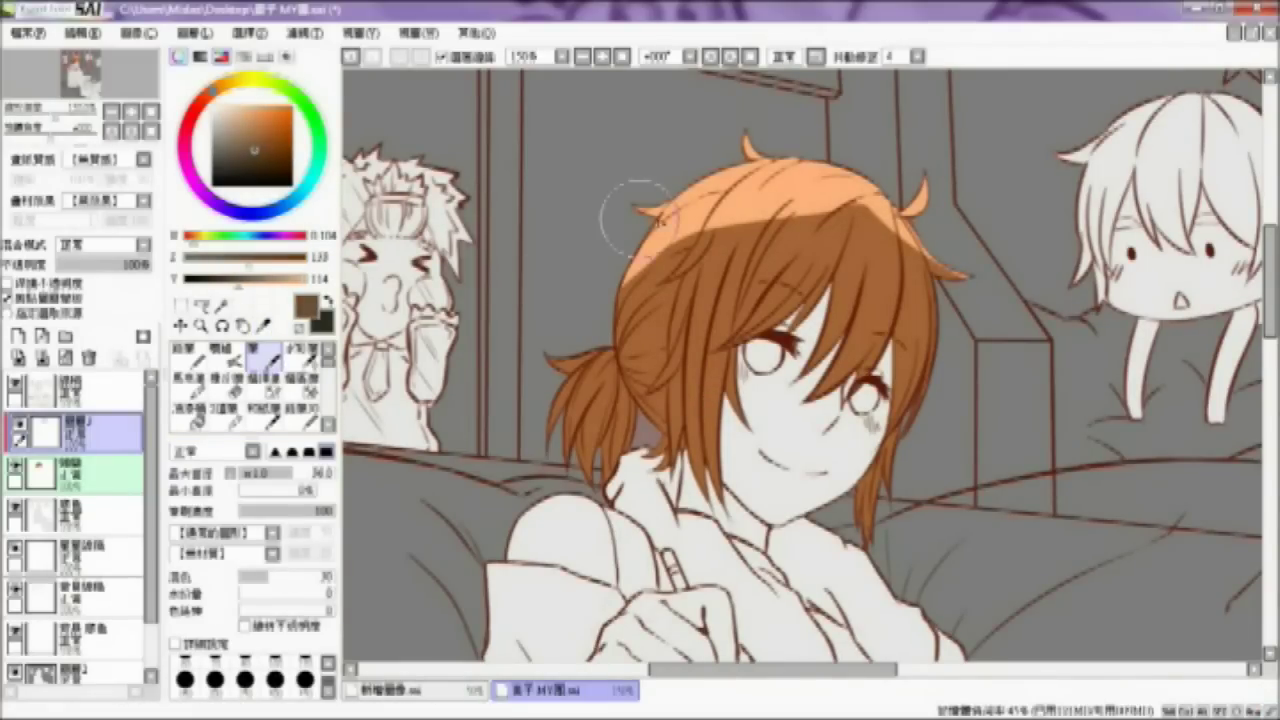
{"action": "mouse_move", "coordinate": [598, 472]}
{"action": "left_mouse_down"}
{"action": "mouse_move", "coordinate": [634, 482]}
{"action": "mouse_move", "coordinate": [563, 464]}
{"action": "mouse_move", "coordinate": [798, 469]}
{"action": "mouse_move", "coordinate": [828, 509]}
{"action": "mouse_move", "coordinate": [872, 537]}
{"action": "left_mouse_up"}
{"action": "left_click_drag", "start_coordinate": [626, 385], "coordinate": [564, 376]}
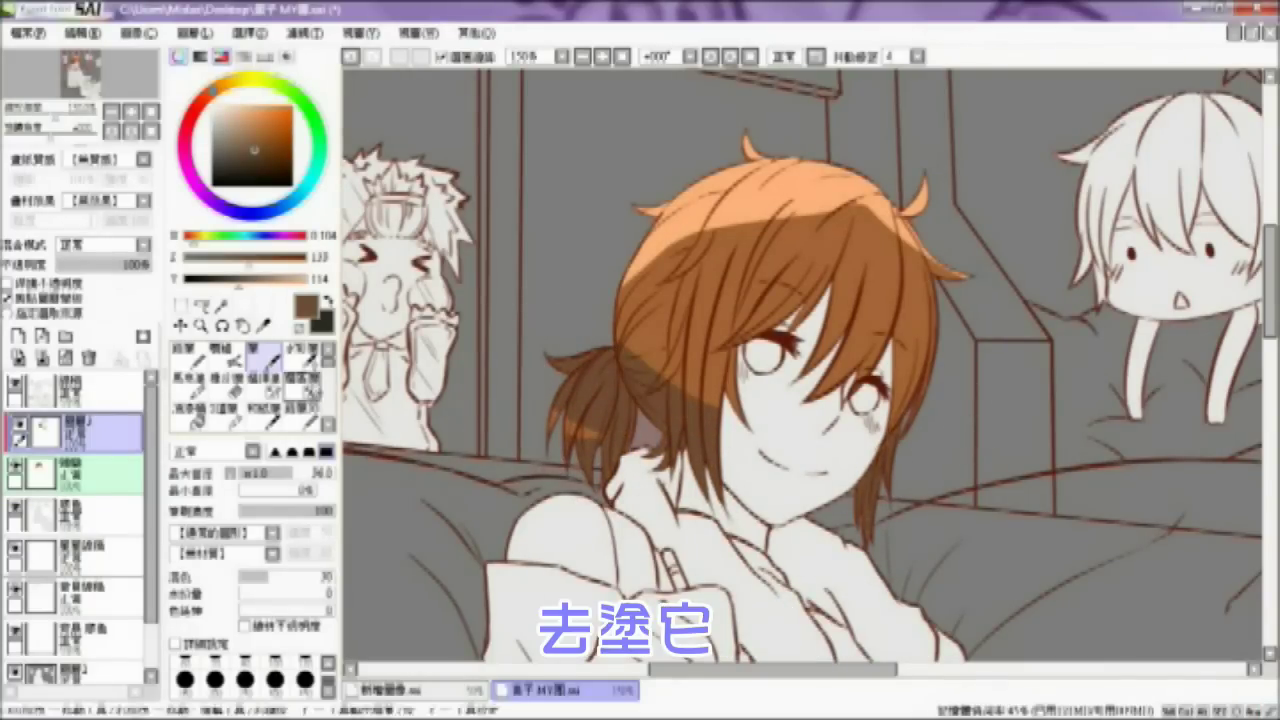
Step: Blend the edges of the light crown band and the dark lower area into the base brown with the watercolour brush
{"action": "left_click", "coordinate": [300, 352]}
{"action": "mouse_move", "coordinate": [648, 260]}
{"action": "left_mouse_down"}
{"action": "mouse_move", "coordinate": [832, 206]}
{"action": "mouse_move", "coordinate": [880, 208]}
{"action": "mouse_move", "coordinate": [916, 244]}
{"action": "left_mouse_up"}
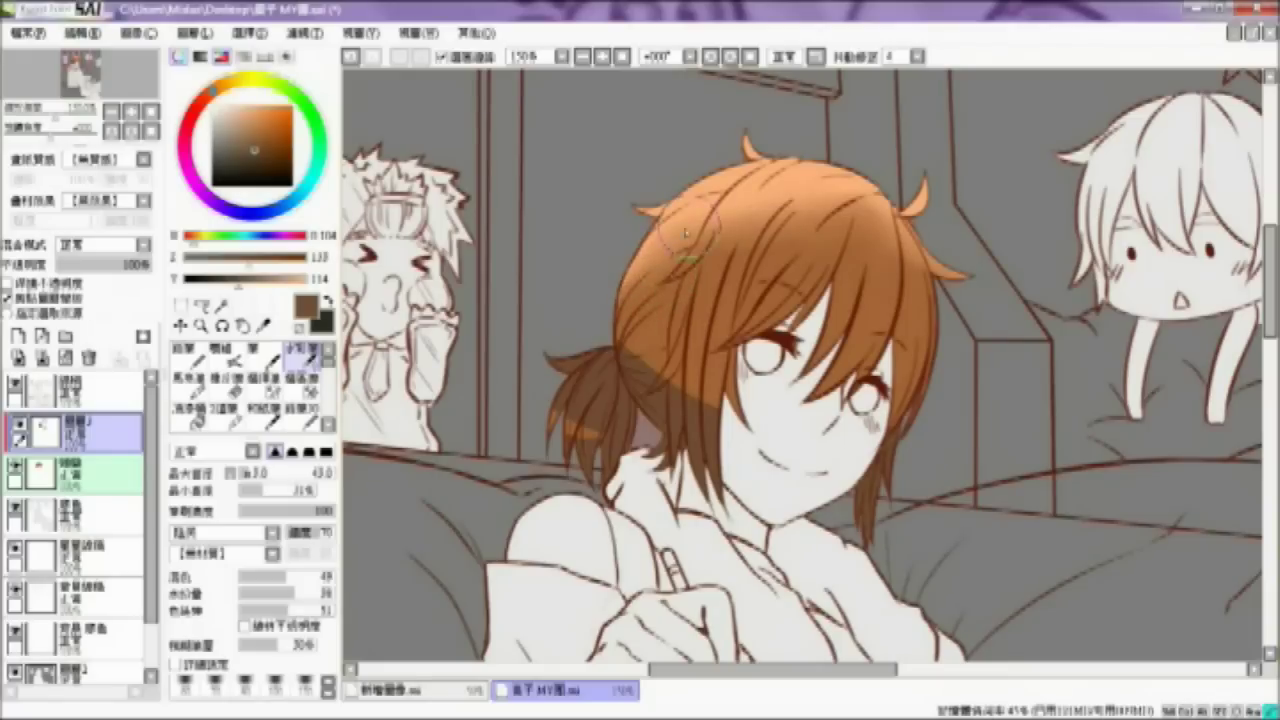
{"action": "mouse_move", "coordinate": [712, 428]}
{"action": "left_mouse_down"}
{"action": "mouse_move", "coordinate": [658, 384]}
{"action": "mouse_move", "coordinate": [574, 412]}
{"action": "mouse_move", "coordinate": [590, 425]}
{"action": "left_mouse_up"}
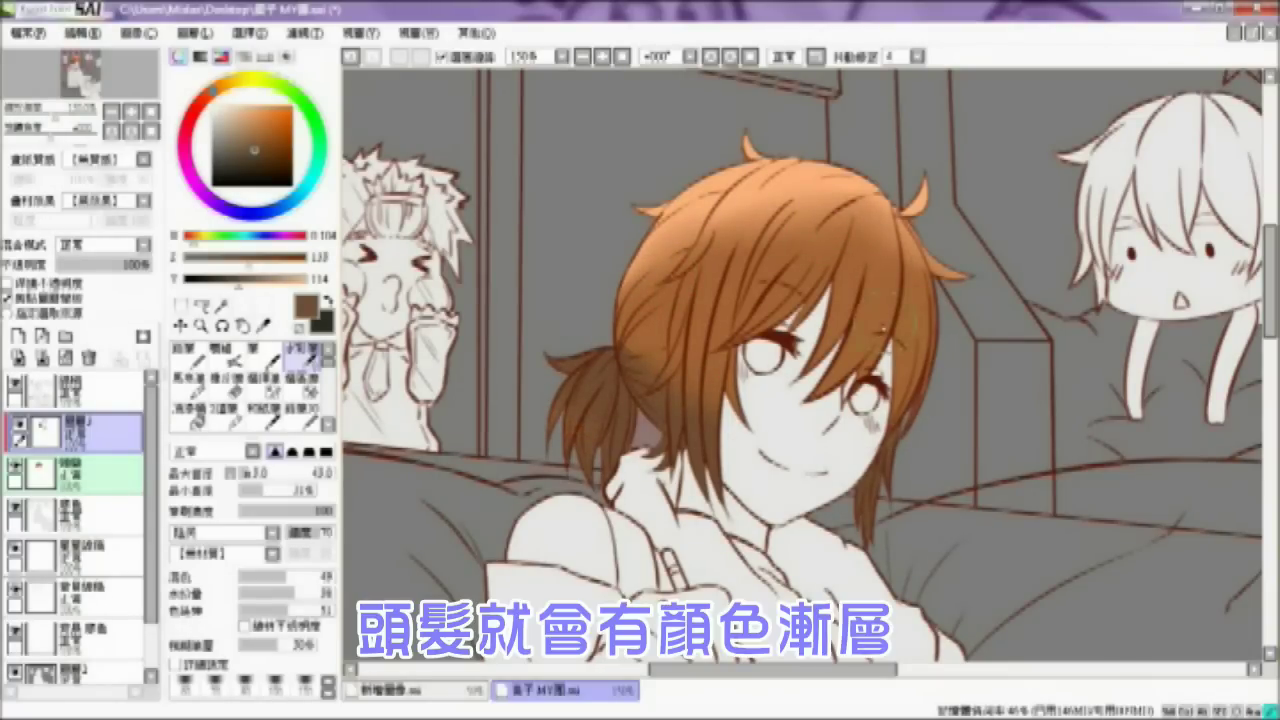
Step: Try a bright orange with the Brush on the lower tips of the side locks framing the face
{"action": "left_click", "coordinate": [583, 57]}
{"action": "left_click", "coordinate": [583, 57]}
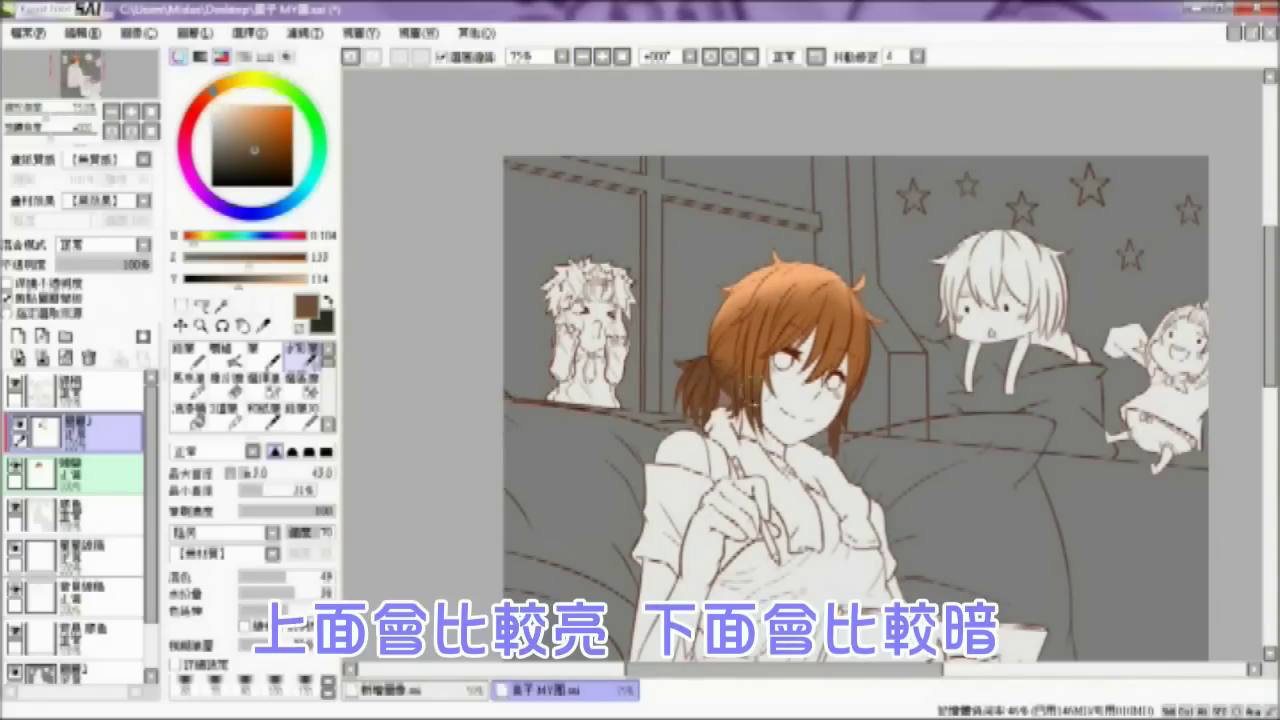
{"action": "left_click", "coordinate": [602, 57]}
{"action": "left_click", "coordinate": [602, 57]}
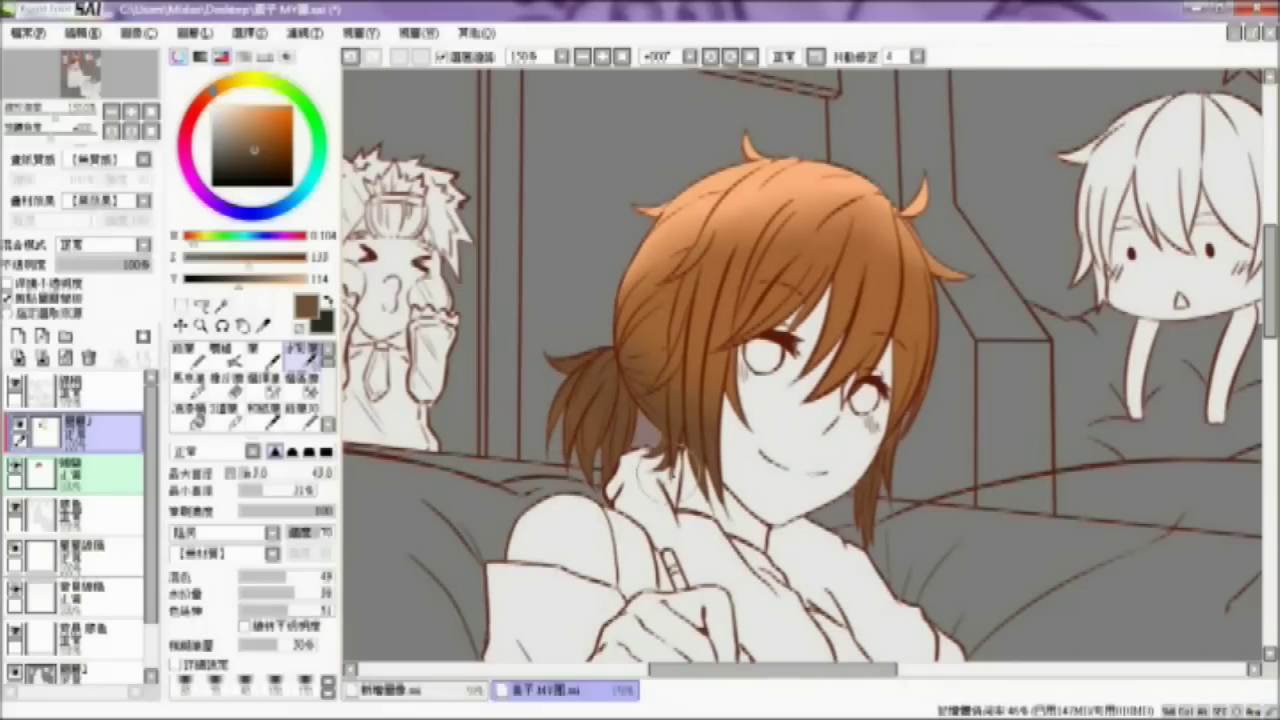
{"action": "left_click", "coordinate": [251, 101]}
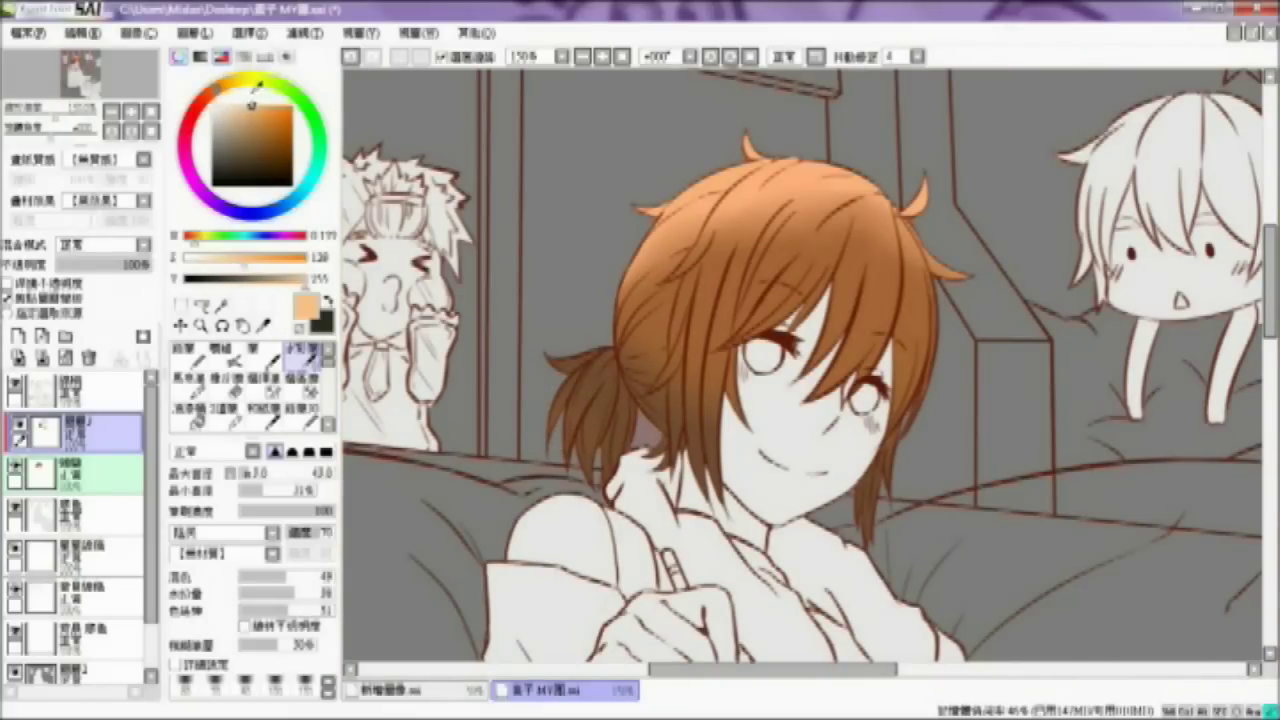
{"action": "left_click_drag", "start_coordinate": [253, 104], "coordinate": [268, 102]}
{"action": "left_click", "coordinate": [264, 355]}
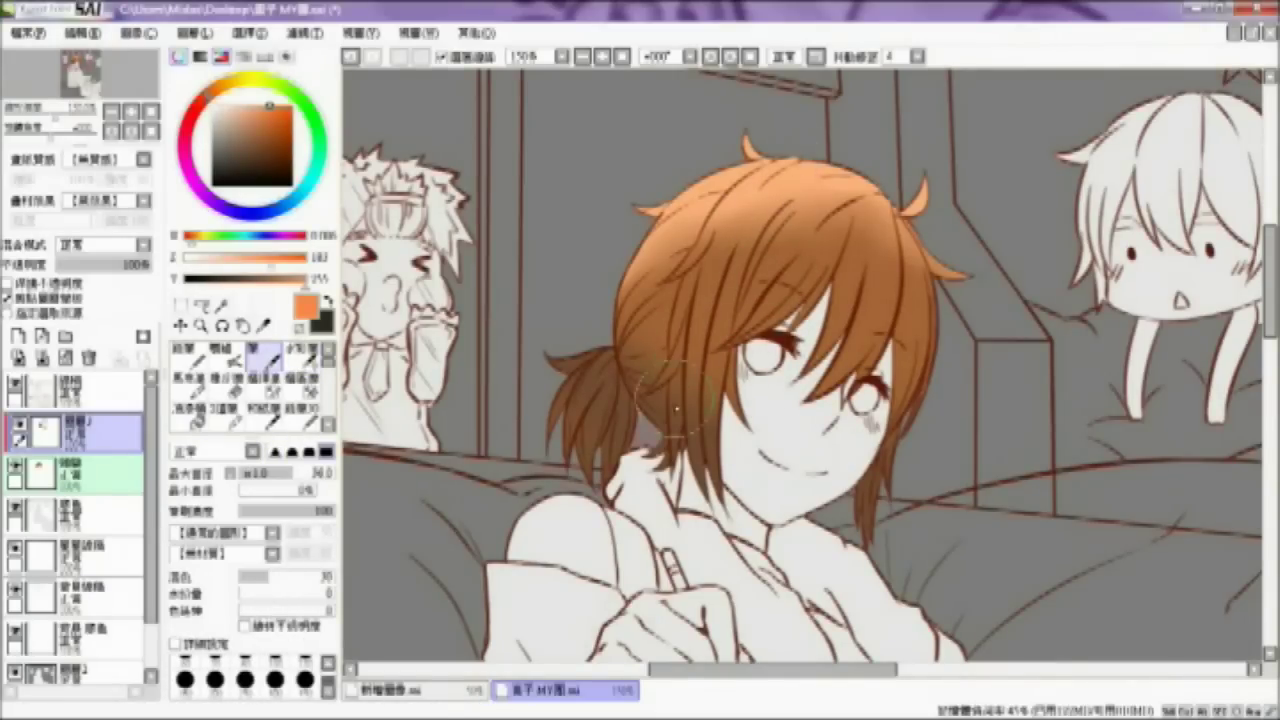
{"action": "mouse_move", "coordinate": [712, 489]}
{"action": "left_mouse_down"}
{"action": "mouse_move", "coordinate": [705, 418]}
{"action": "mouse_move", "coordinate": [692, 455]}
{"action": "left_mouse_up"}
{"action": "mouse_move", "coordinate": [871, 517]}
{"action": "left_mouse_down"}
{"action": "mouse_move", "coordinate": [866, 500]}
{"action": "mouse_move", "coordinate": [862, 535]}
{"action": "left_mouse_up"}
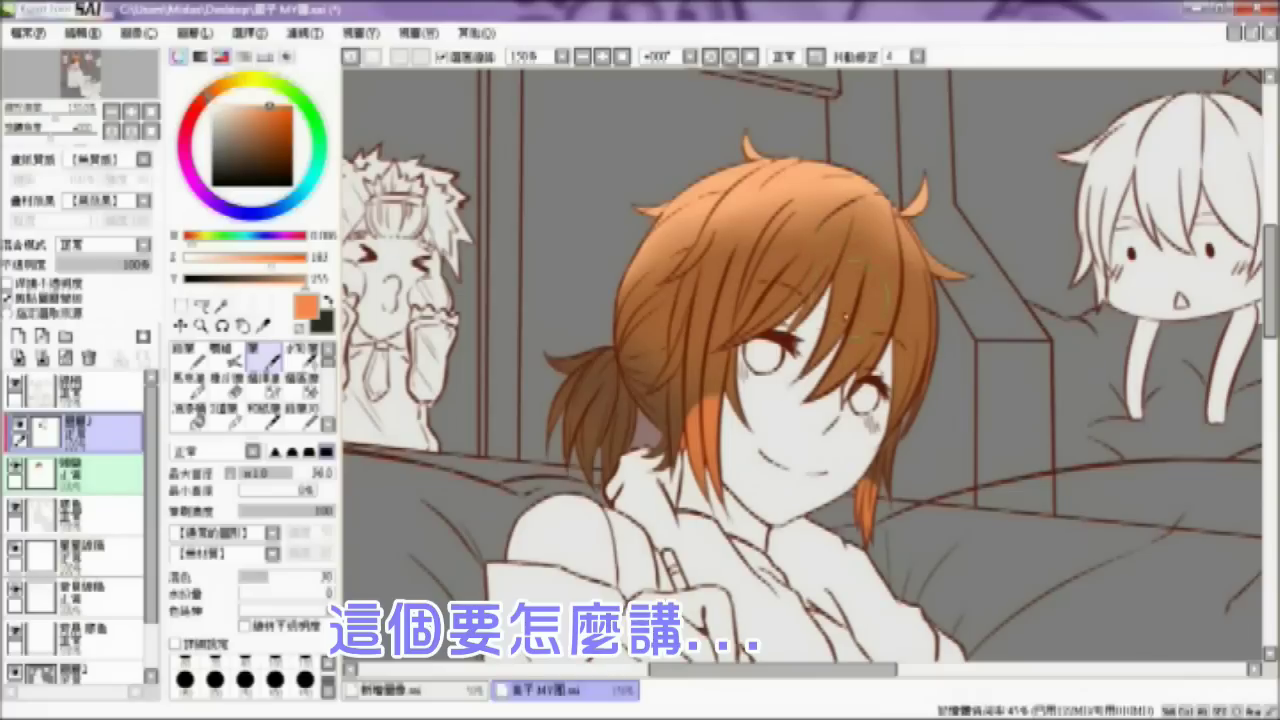
Step: Try blending the orange tips into the brown with the watercolour brush, then undo the blending and orange strokes
{"action": "left_click", "coordinate": [302, 358]}
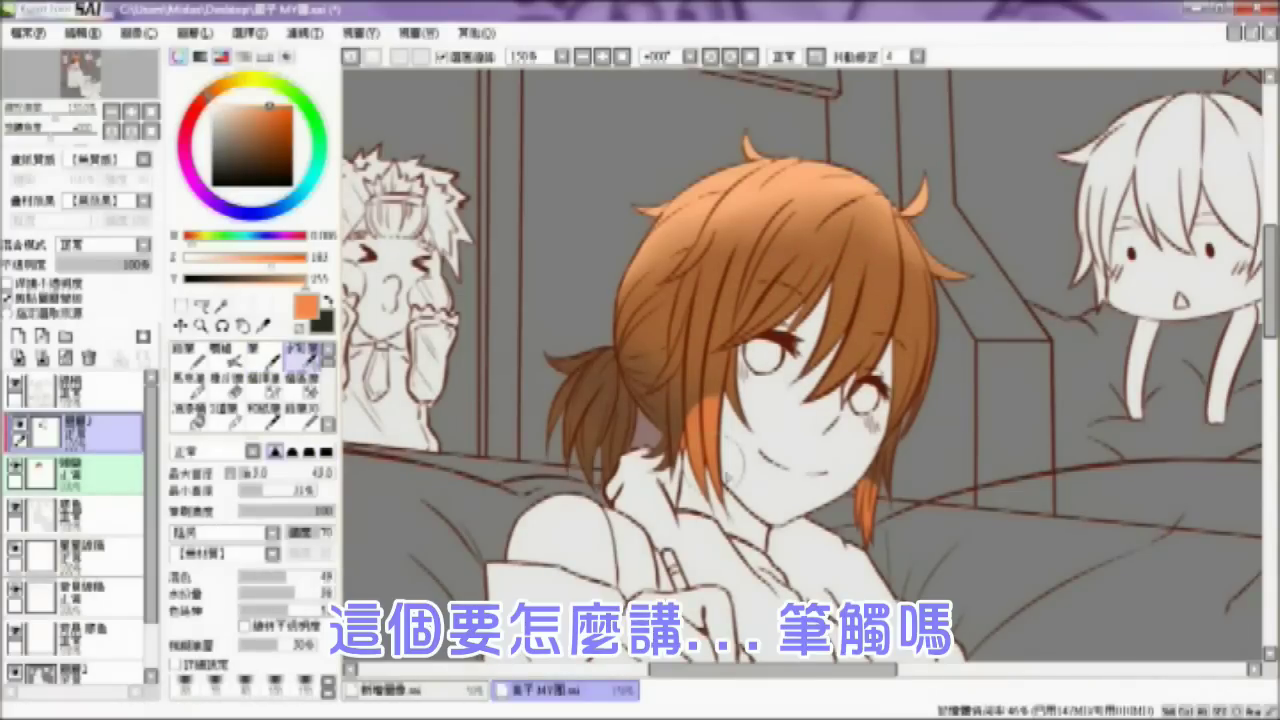
{"action": "left_click_drag", "start_coordinate": [705, 428], "coordinate": [697, 408]}
{"action": "left_click_drag", "start_coordinate": [868, 516], "coordinate": [871, 508]}
{"action": "key", "text": "ctrl+z"}
{"action": "key", "text": "ctrl+z"}
{"action": "key", "text": "ctrl+z"}
Step: Try a more saturated orange on the side lock tips, blend it with the watercolour brush, and undo it
{"action": "left_click_drag", "start_coordinate": [263, 126], "coordinate": [294, 100]}
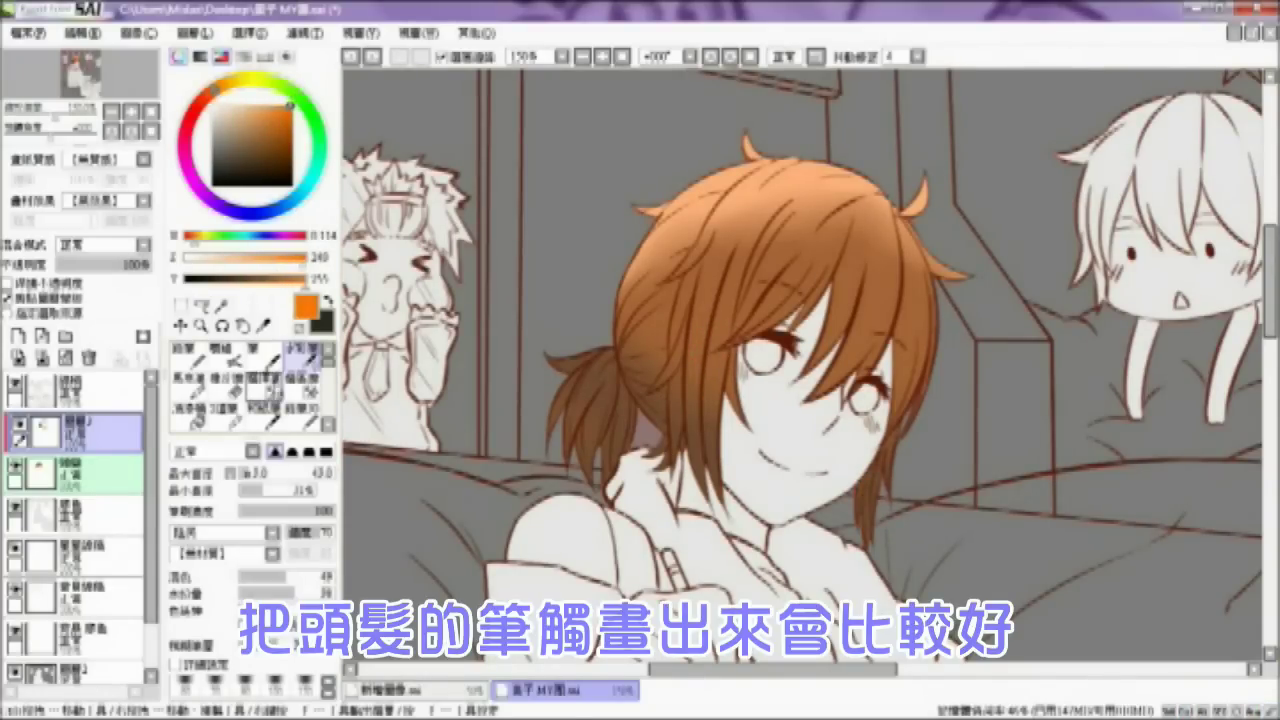
{"action": "left_click", "coordinate": [265, 356]}
{"action": "mouse_move", "coordinate": [714, 425]}
{"action": "left_mouse_down"}
{"action": "mouse_move", "coordinate": [716, 492]}
{"action": "mouse_move", "coordinate": [725, 384]}
{"action": "left_mouse_up"}
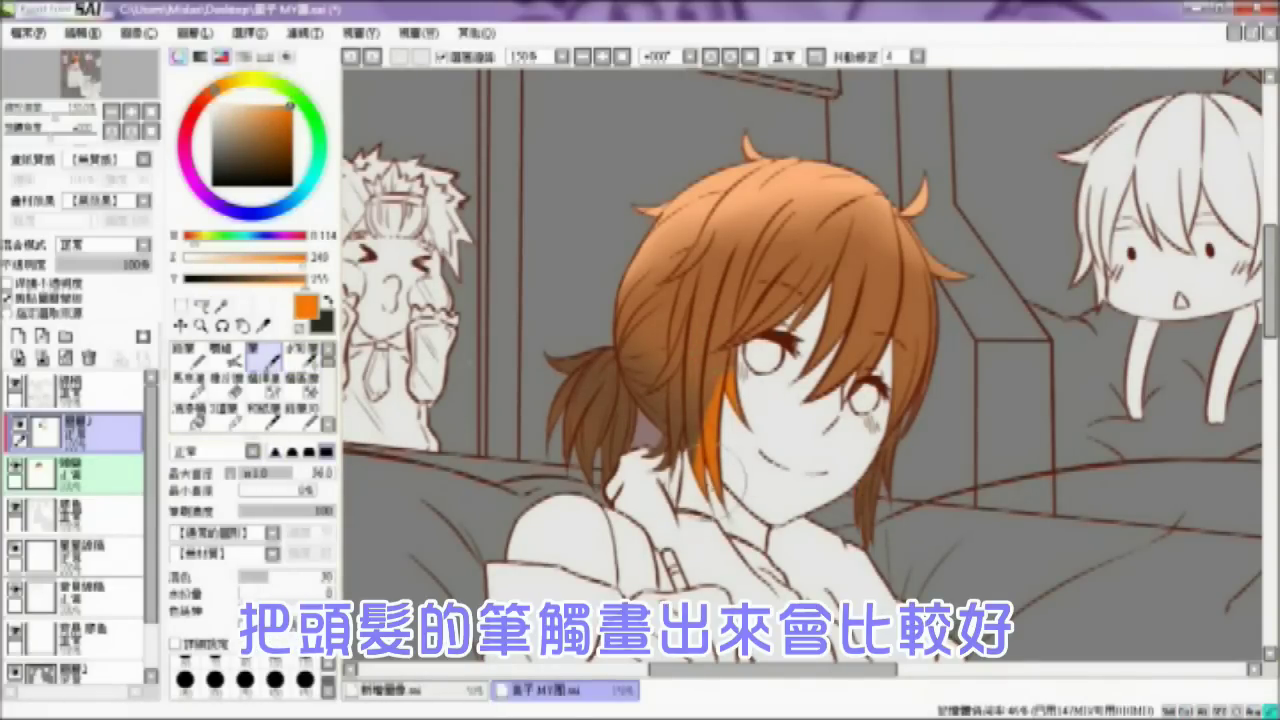
{"action": "left_click_drag", "start_coordinate": [868, 535], "coordinate": [876, 486]}
{"action": "left_click", "coordinate": [305, 354]}
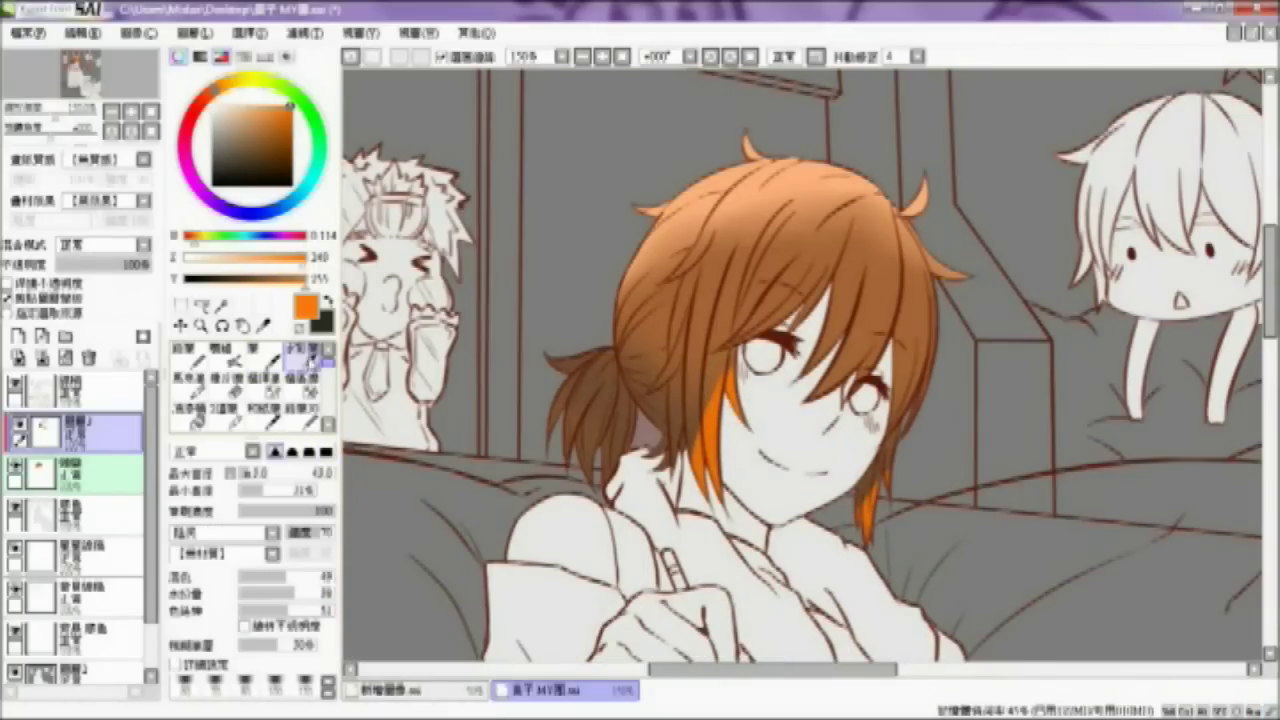
{"action": "left_click_drag", "start_coordinate": [726, 397], "coordinate": [693, 438]}
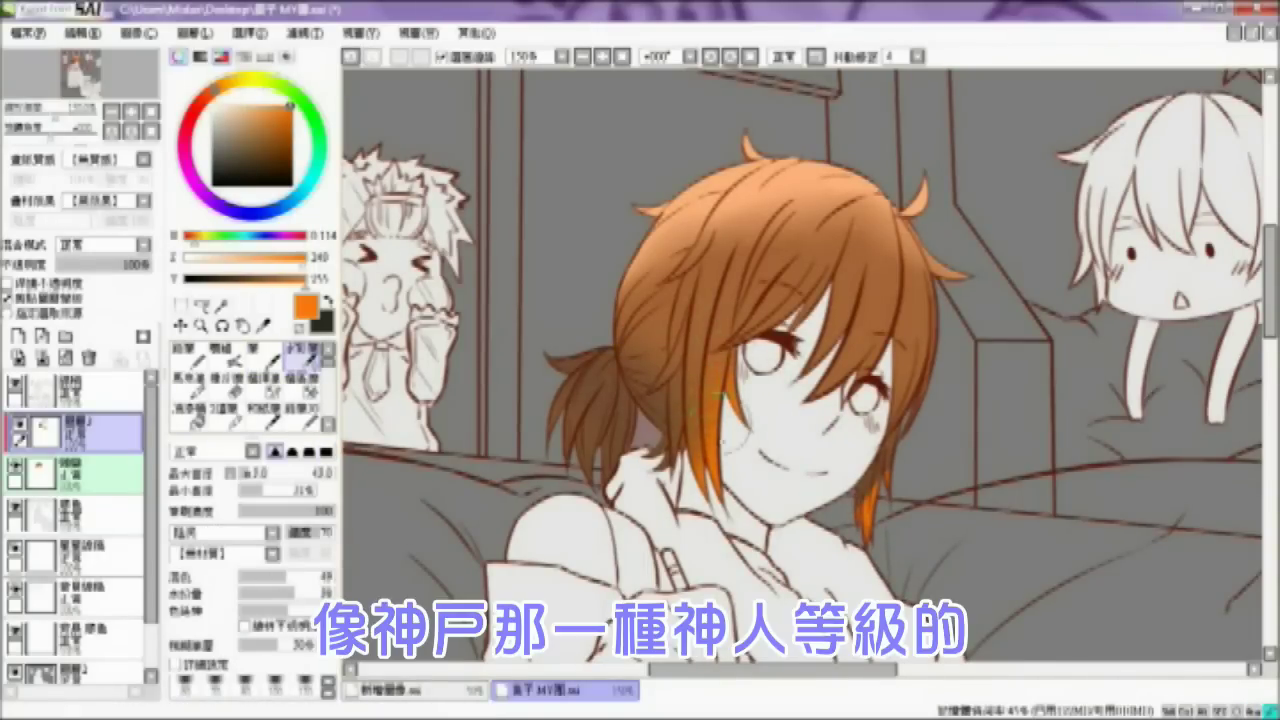
{"action": "key", "text": "ctrl+z"}
{"action": "key", "text": "ctrl+z"}
{"action": "key", "text": "ctrl+z"}
Step: Choose a softer light orange and paint the tips of both side locks with the Brush
{"action": "left_click", "coordinate": [274, 104]}
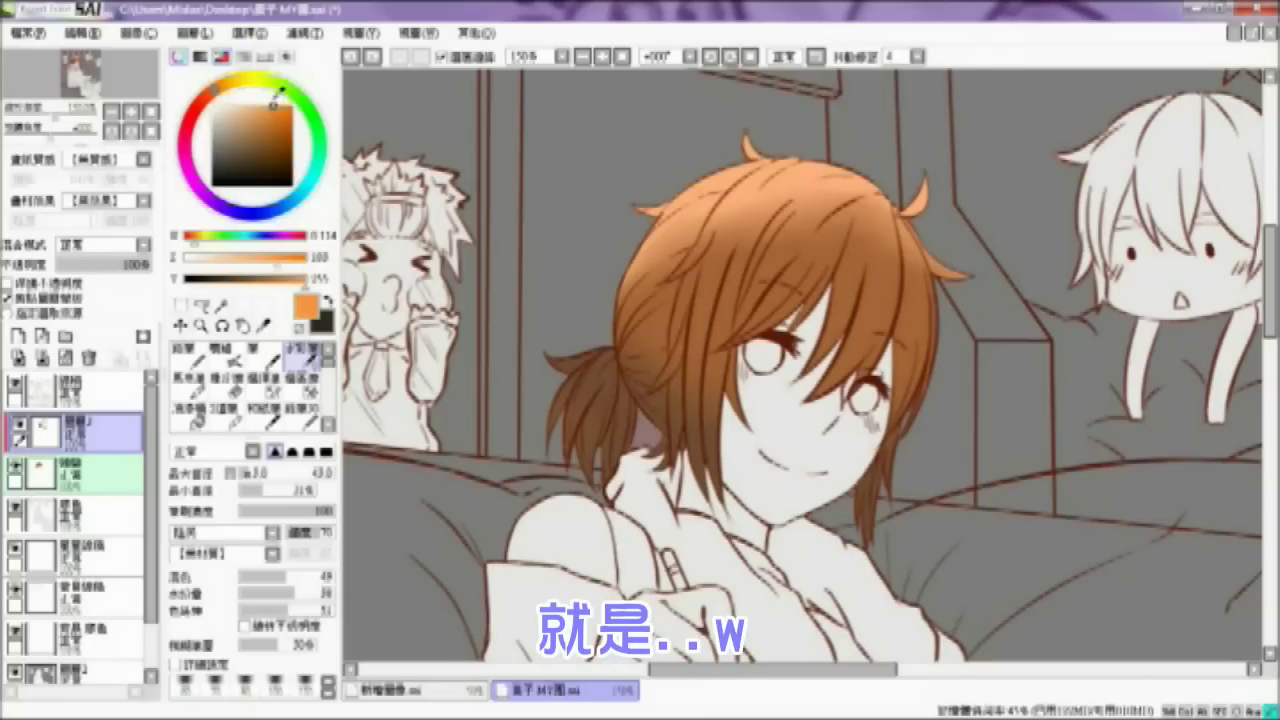
{"action": "left_click", "coordinate": [268, 354]}
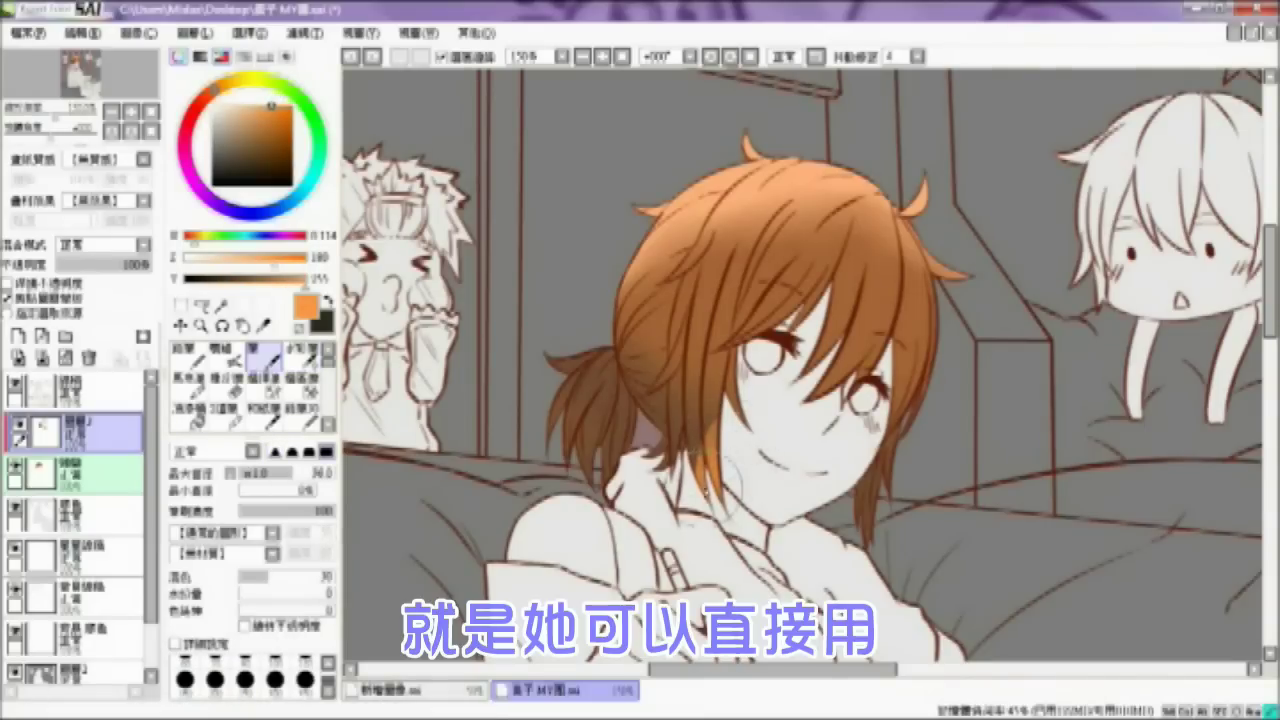
{"action": "left_click_drag", "start_coordinate": [706, 491], "coordinate": [708, 420]}
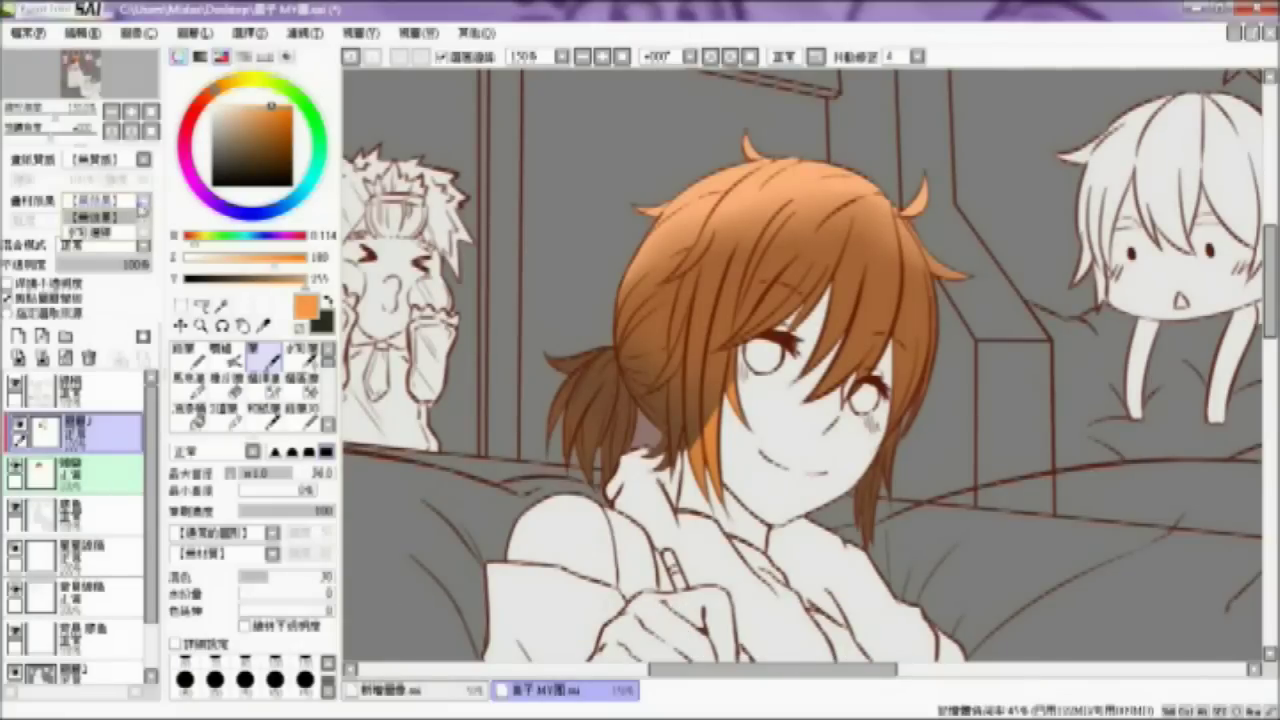
{"action": "mouse_move", "coordinate": [873, 488]}
{"action": "left_mouse_down"}
{"action": "mouse_move", "coordinate": [861, 536]}
{"action": "mouse_move", "coordinate": [872, 490]}
{"action": "left_mouse_up"}
{"action": "key", "text": "ctrl+z"}
Step: Blend the light orange tips of both side locks upward into the brown with the watercolour brush
{"action": "left_click", "coordinate": [302, 357]}
{"action": "left_click_drag", "start_coordinate": [708, 404], "coordinate": [698, 456]}
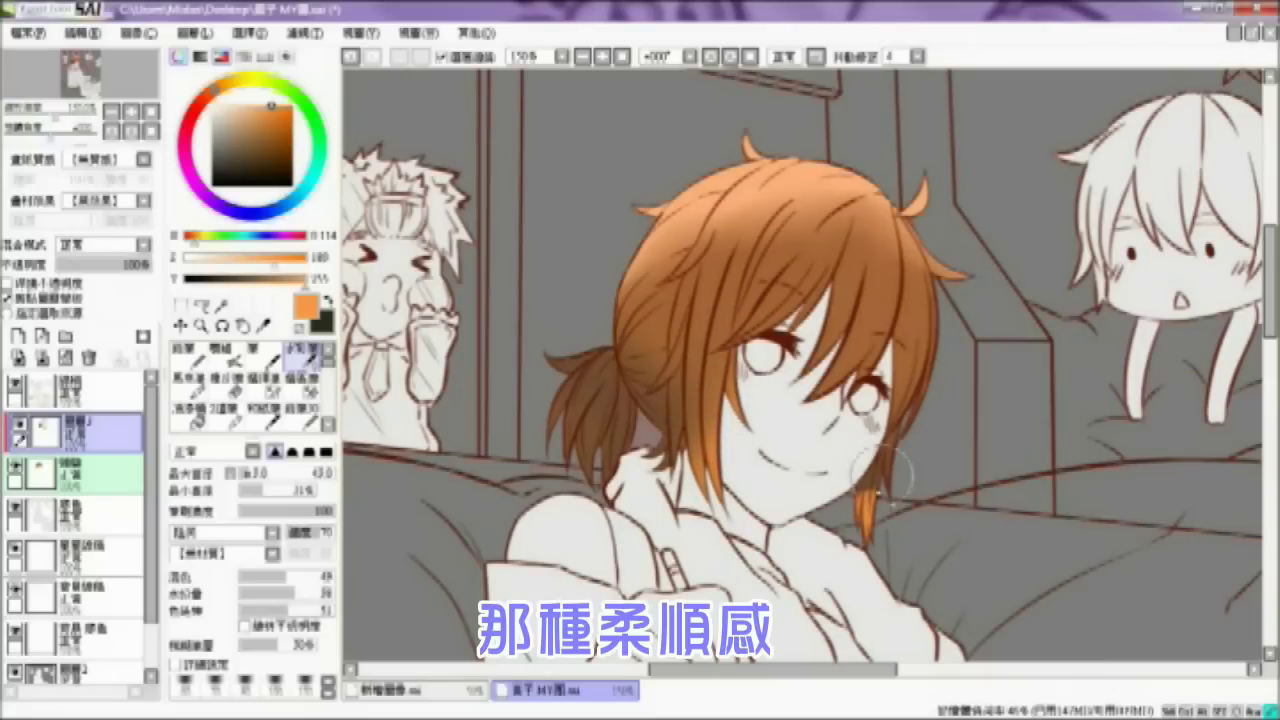
{"action": "left_click_drag", "start_coordinate": [880, 470], "coordinate": [863, 500]}
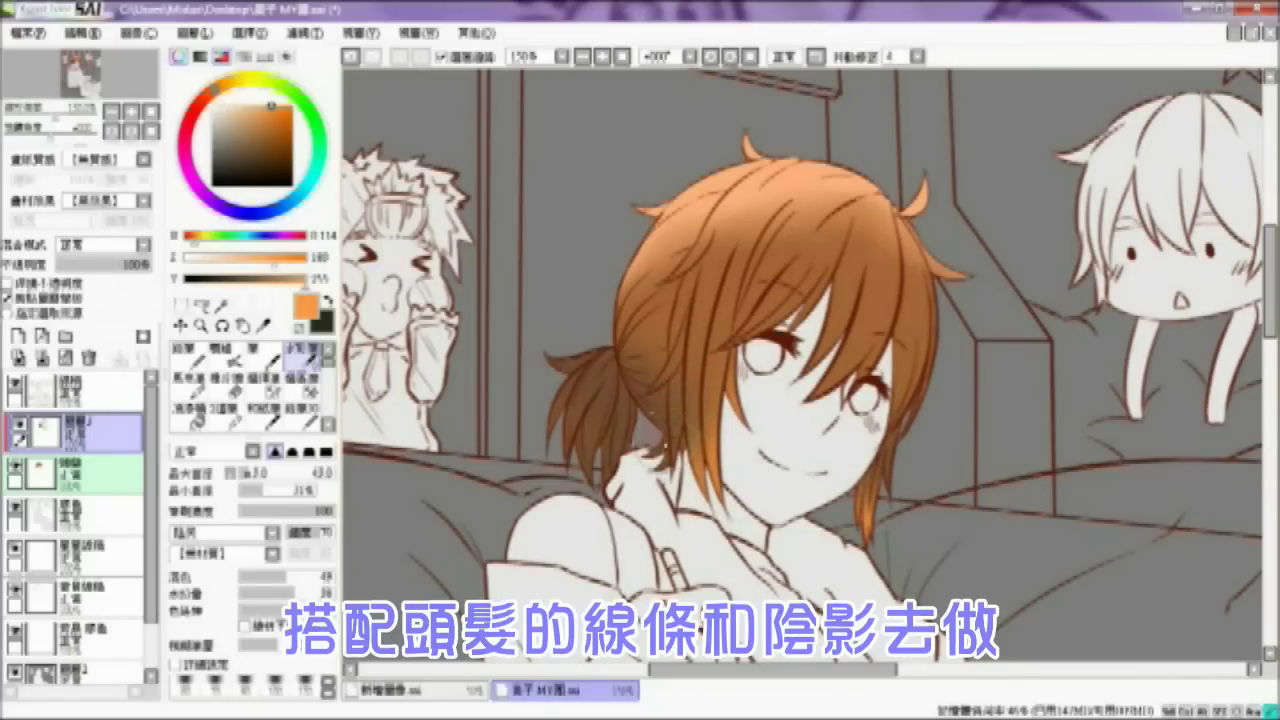
Step: Switch back to the Brush and add a new clipped layer above the hair's gradient layer
{"action": "left_click", "coordinate": [588, 58]}
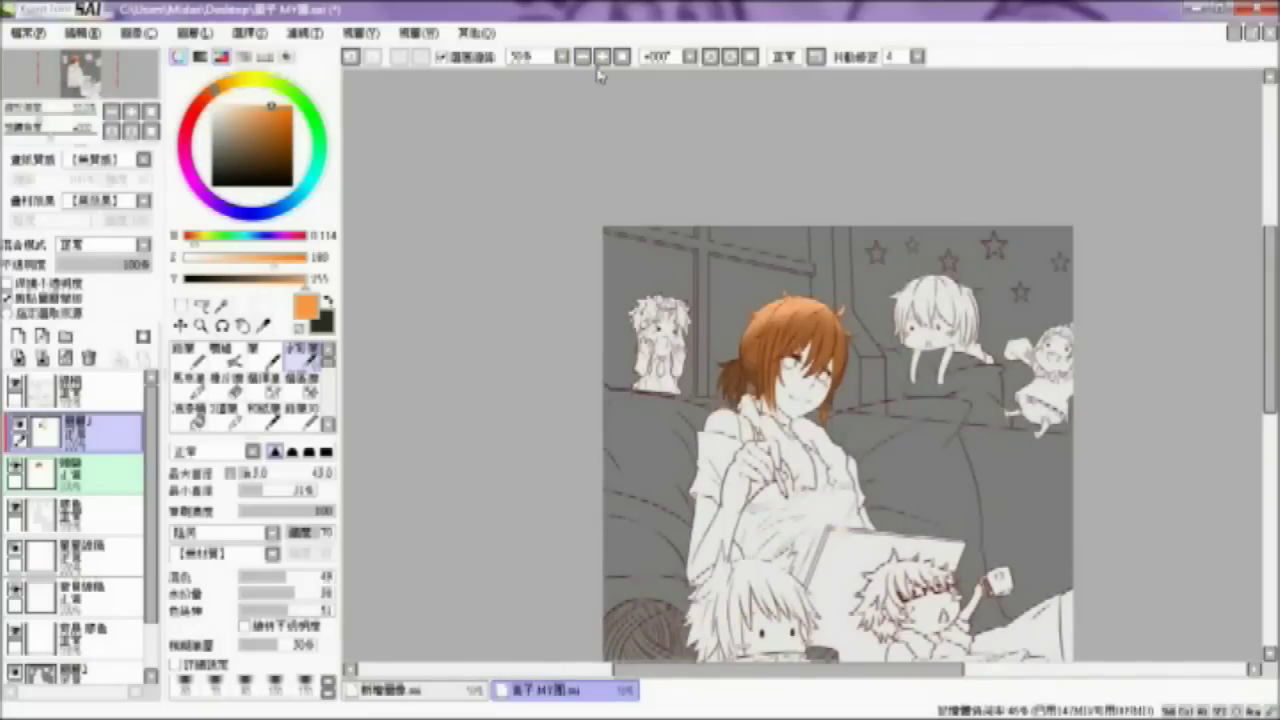
{"action": "left_click", "coordinate": [602, 57]}
{"action": "left_click", "coordinate": [602, 57]}
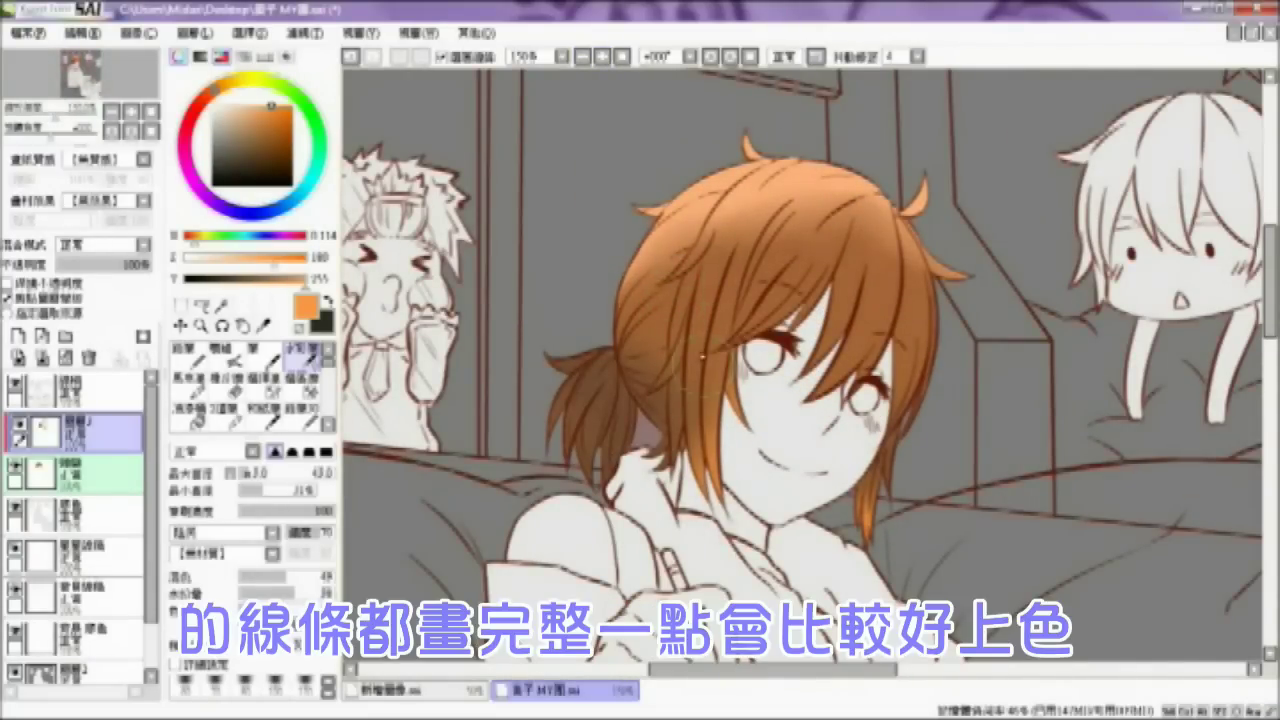
{"action": "left_click", "coordinate": [602, 57]}
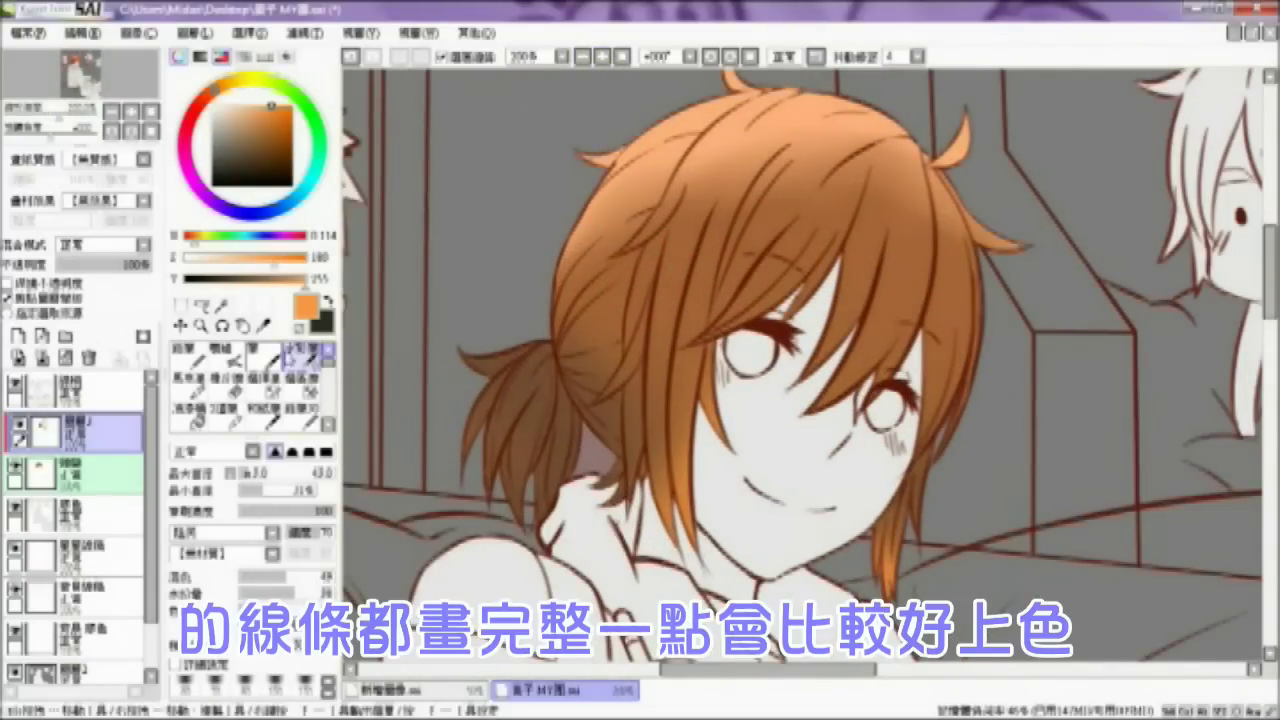
{"action": "left_click", "coordinate": [266, 352]}
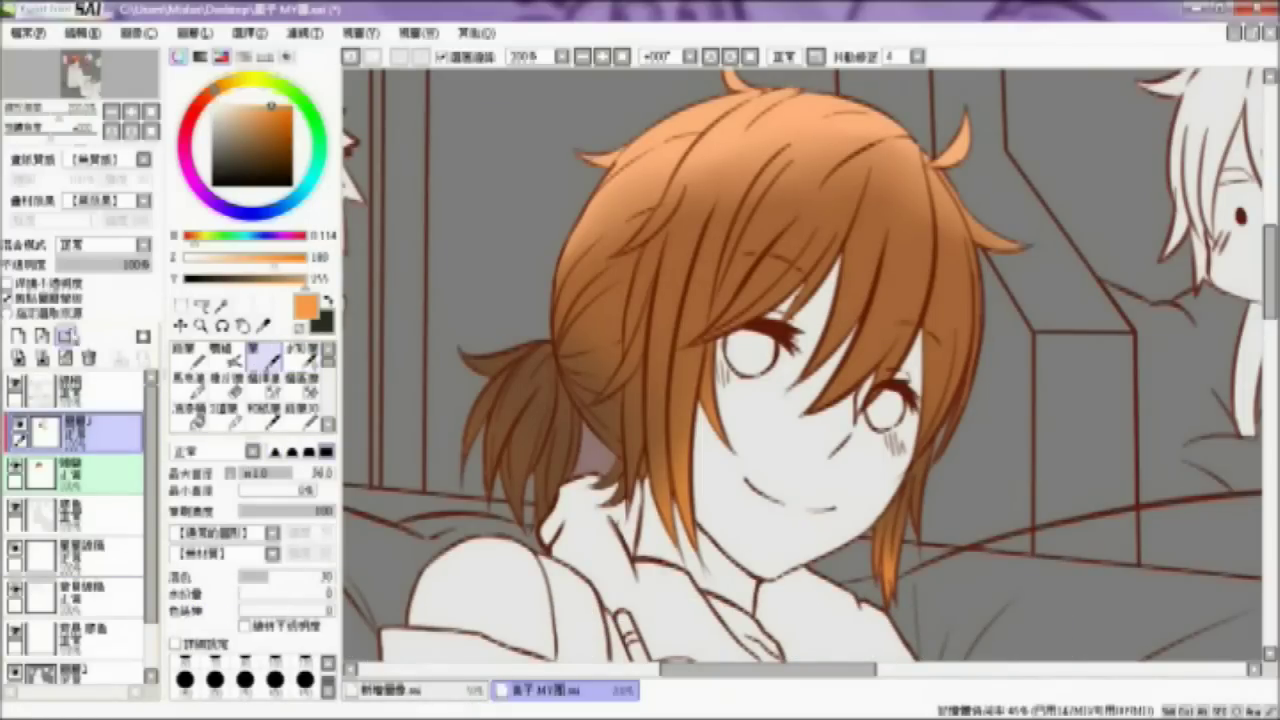
{"action": "left_click", "coordinate": [18, 335]}
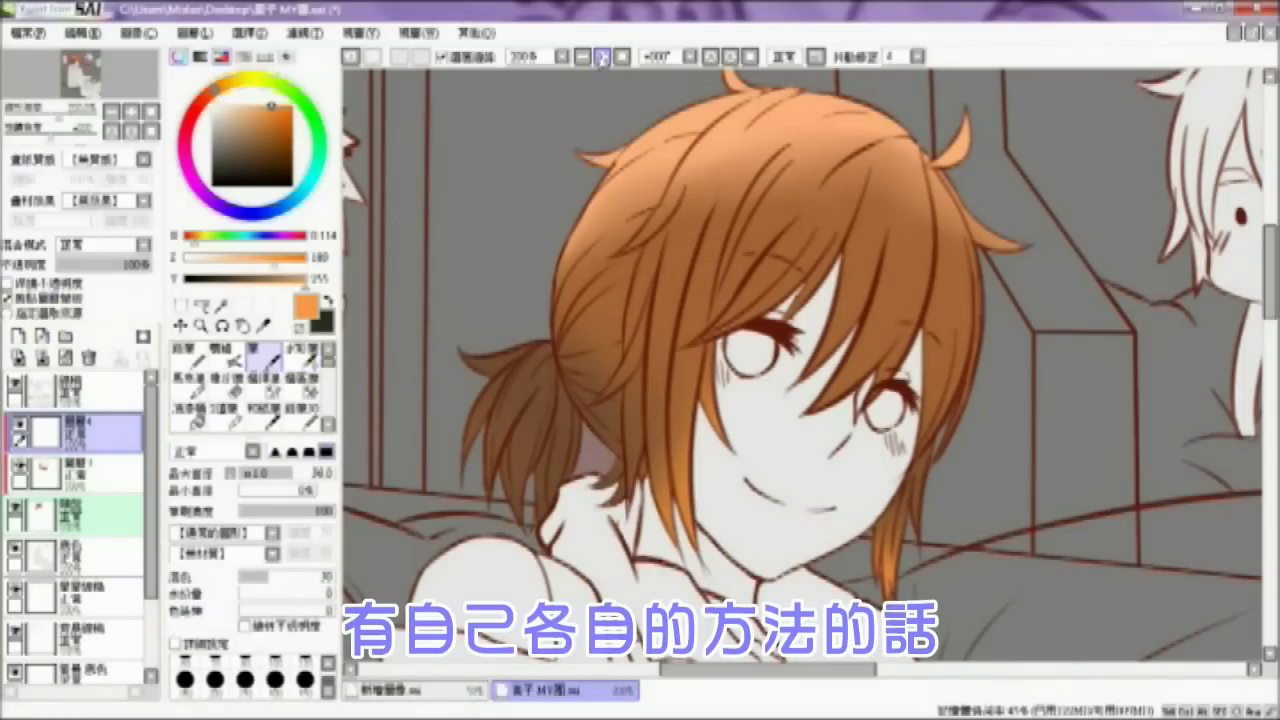
Step: Compare the hair with and without the gradient by toggling the gradient layer's visibility at different zoom levels
{"action": "left_click", "coordinate": [602, 57]}
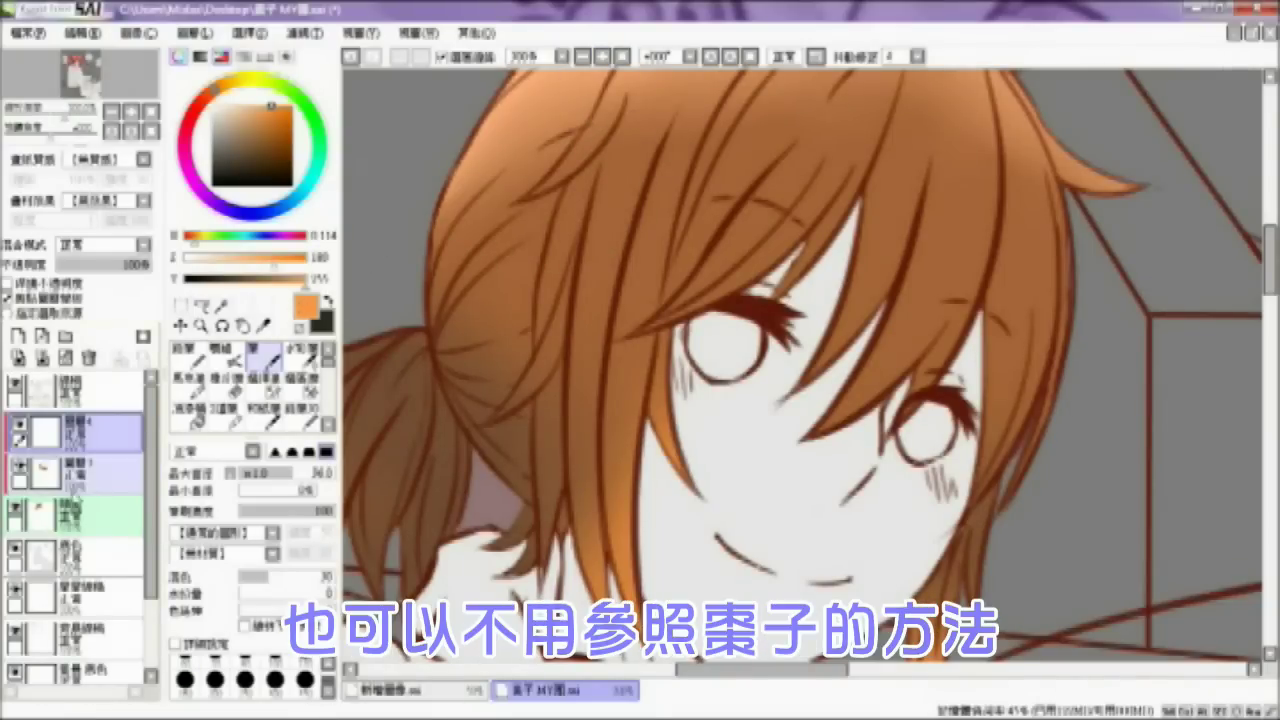
{"action": "left_click", "coordinate": [19, 469]}
{"action": "left_click", "coordinate": [19, 469]}
{"action": "left_click", "coordinate": [19, 469]}
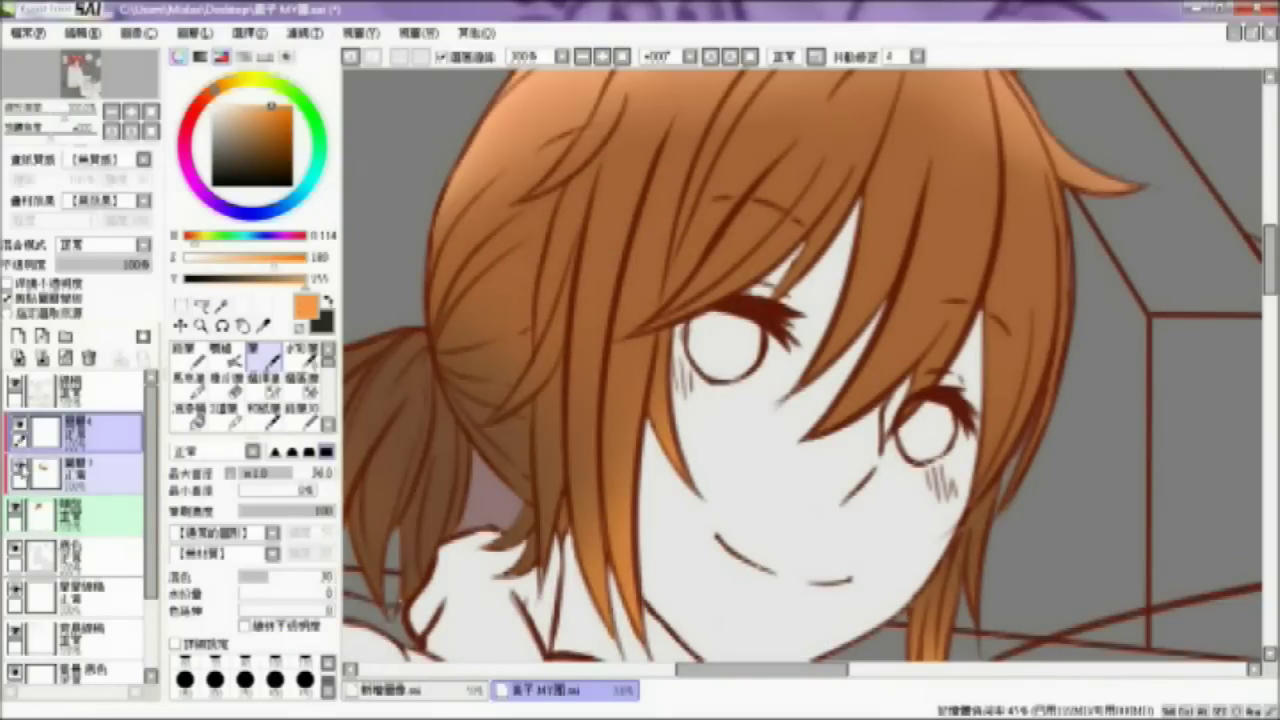
{"action": "left_click", "coordinate": [19, 469]}
{"action": "left_click", "coordinate": [19, 469]}
{"action": "left_click", "coordinate": [583, 57]}
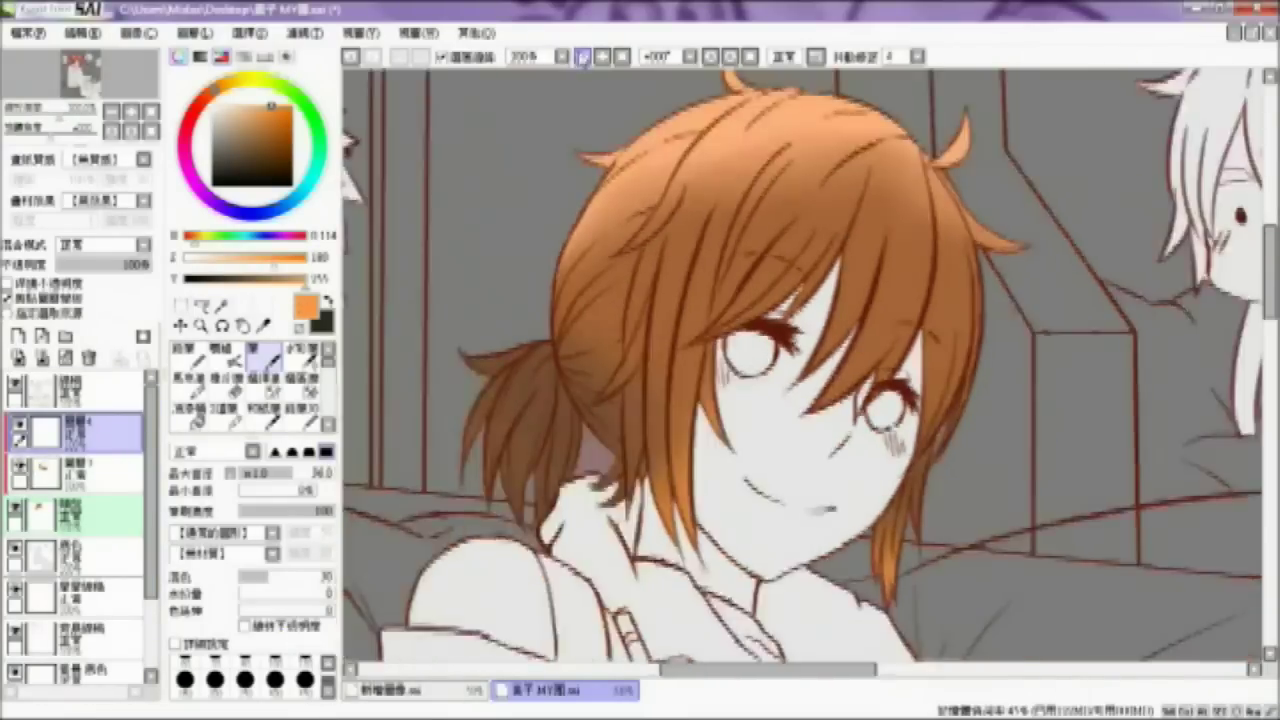
{"action": "left_click", "coordinate": [583, 57]}
{"action": "left_click", "coordinate": [21, 467]}
{"action": "left_click", "coordinate": [21, 467]}
{"action": "left_click", "coordinate": [21, 467]}
{"action": "left_click", "coordinate": [21, 467]}
Step: Make the new empty clipped layer active, sample the hair's brown, and darken it slightly for shading with the Brush
{"action": "left_click", "coordinate": [113, 480]}
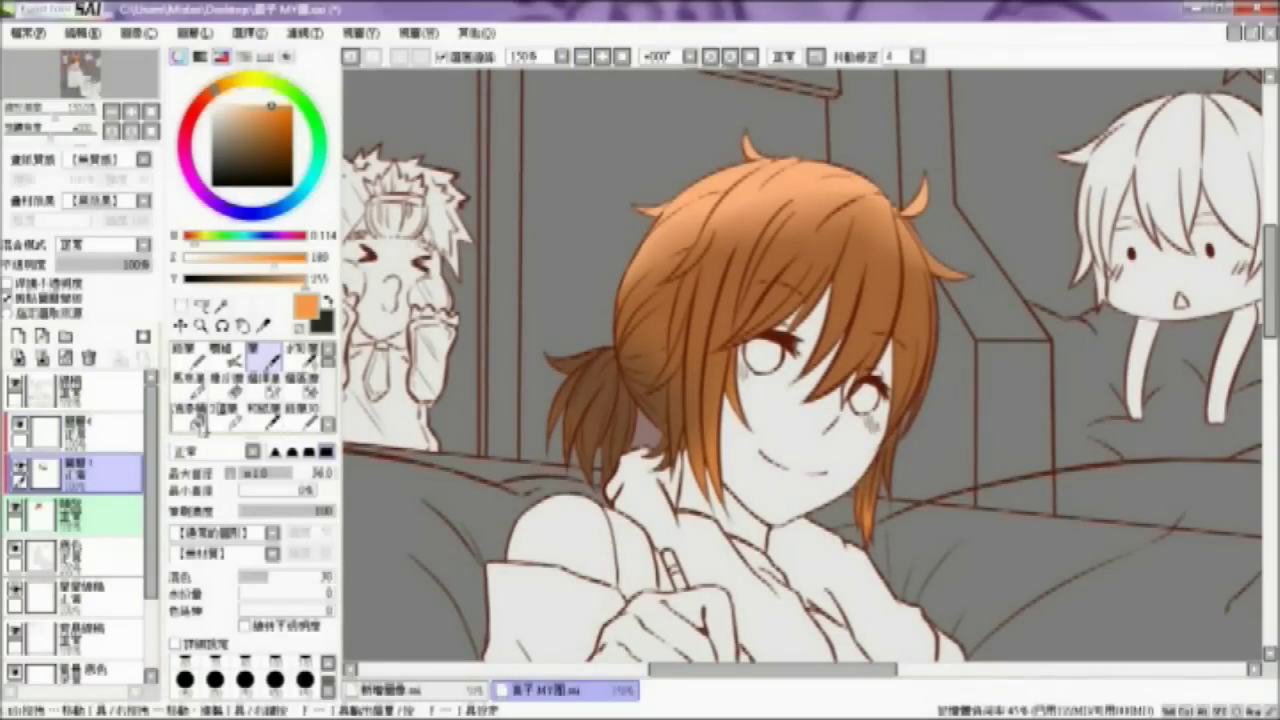
{"action": "left_click", "coordinate": [305, 354]}
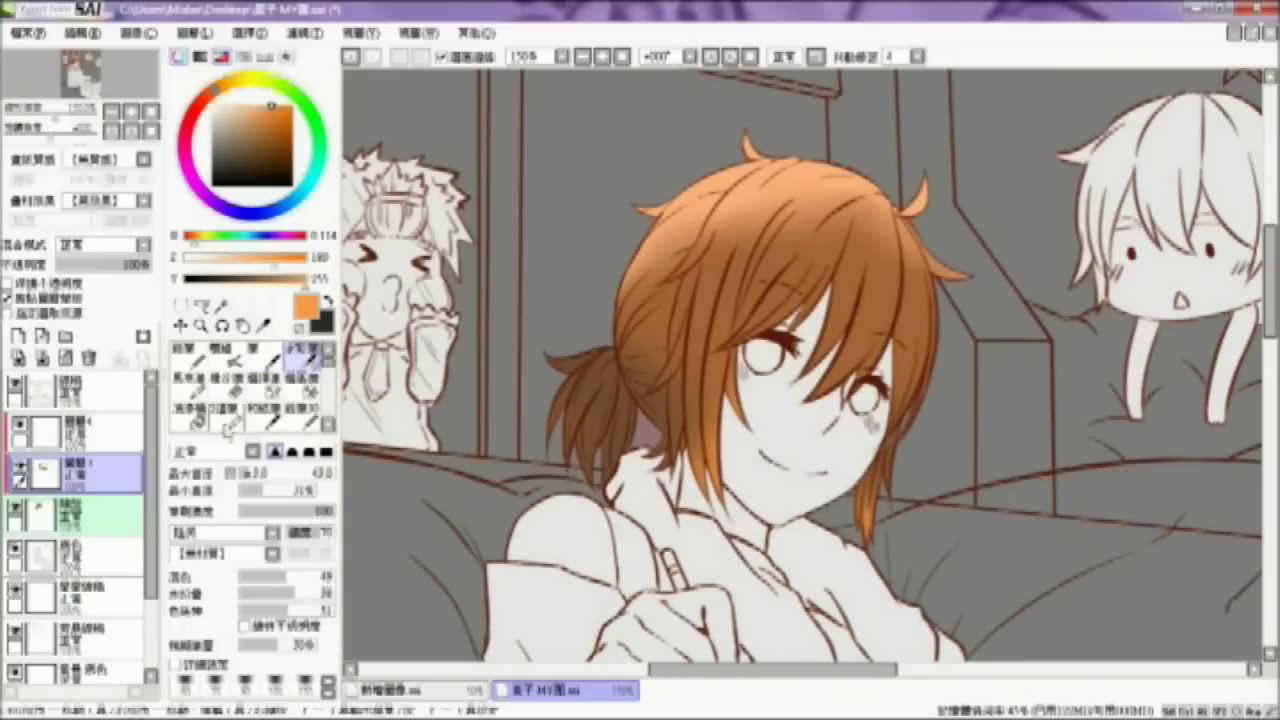
{"action": "left_click", "coordinate": [110, 440]}
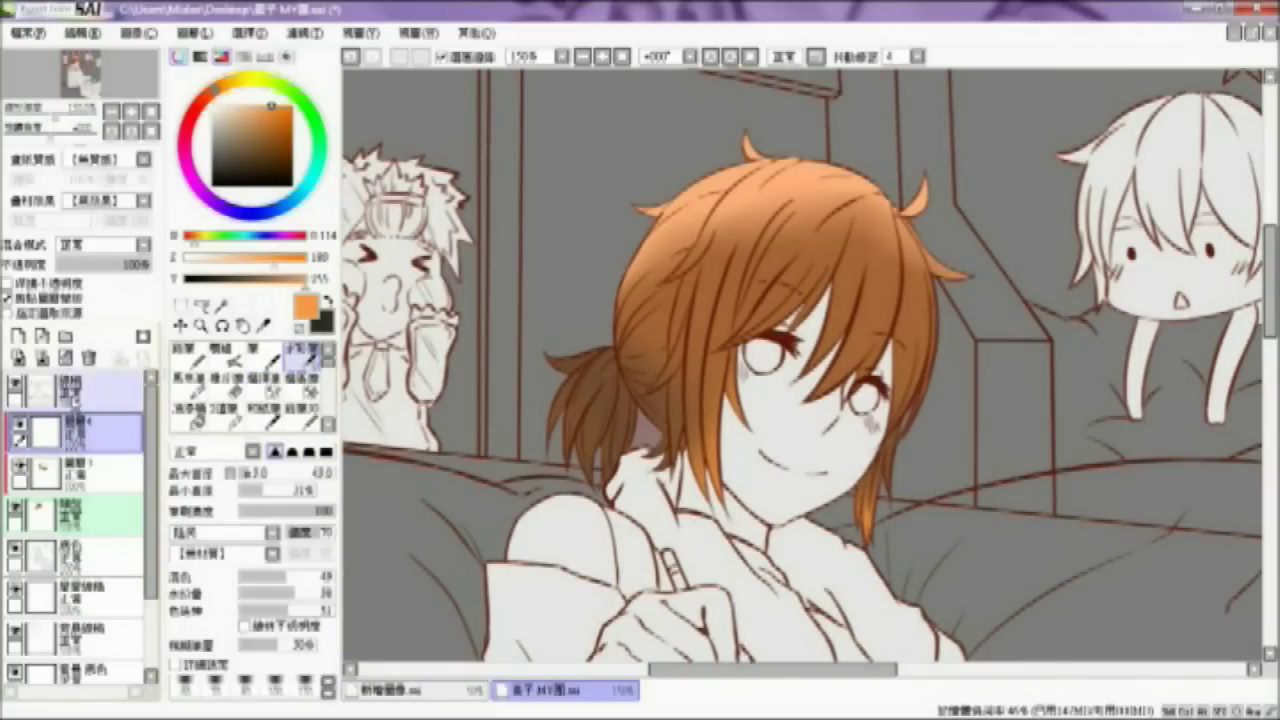
{"action": "left_click", "coordinate": [263, 352]}
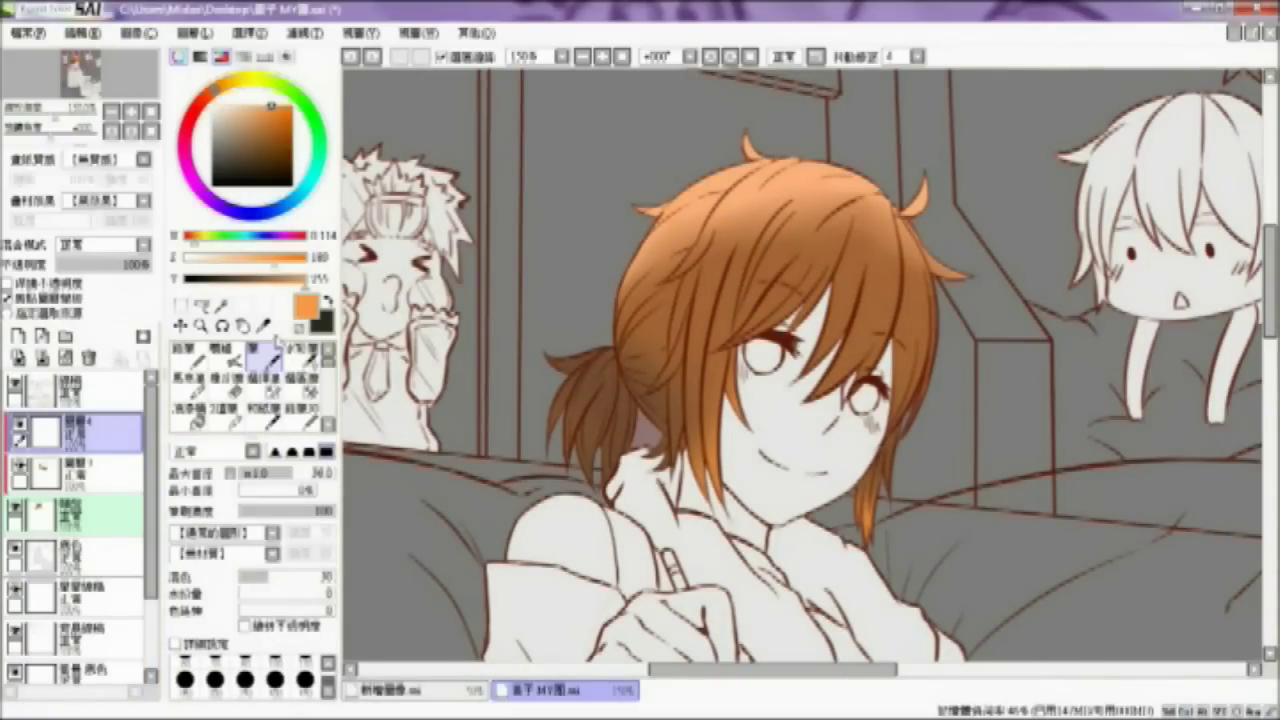
{"action": "key", "text": "alt"}
{"action": "left_click", "coordinate": [646, 362], "text": "alt"}
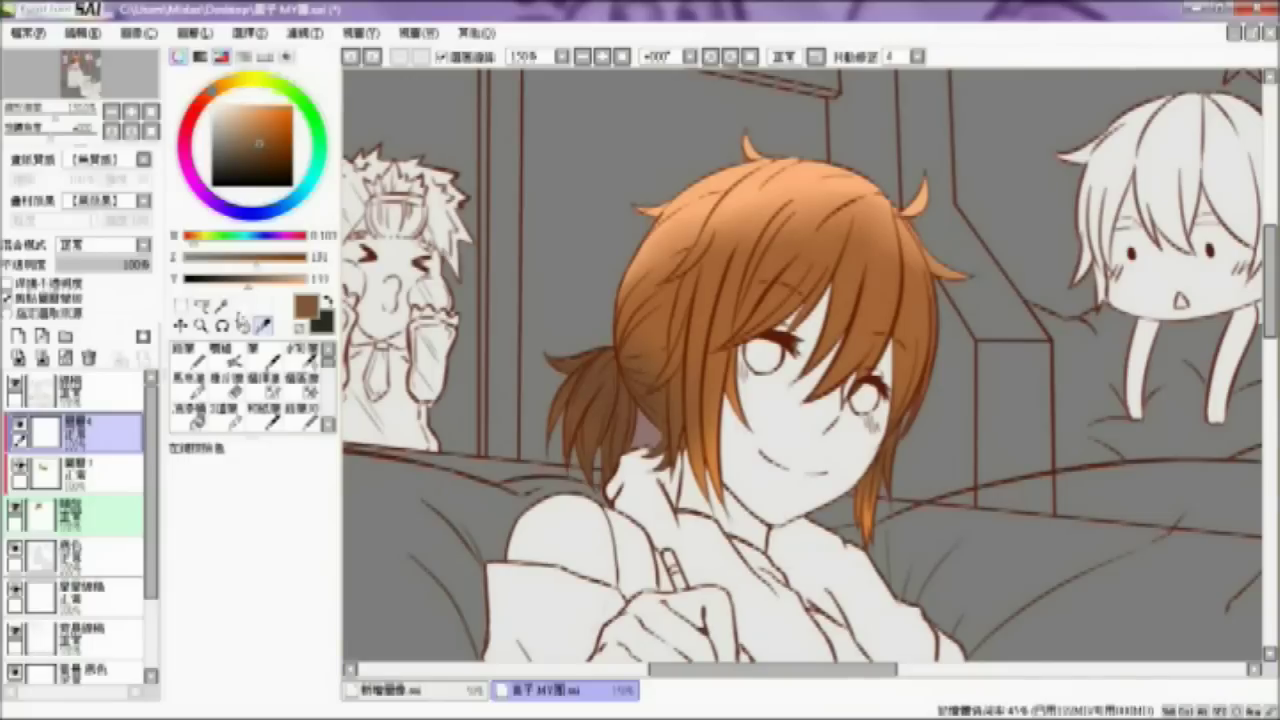
{"action": "left_click_drag", "start_coordinate": [247, 291], "coordinate": [237, 290]}
{"action": "left_click", "coordinate": [264, 360]}
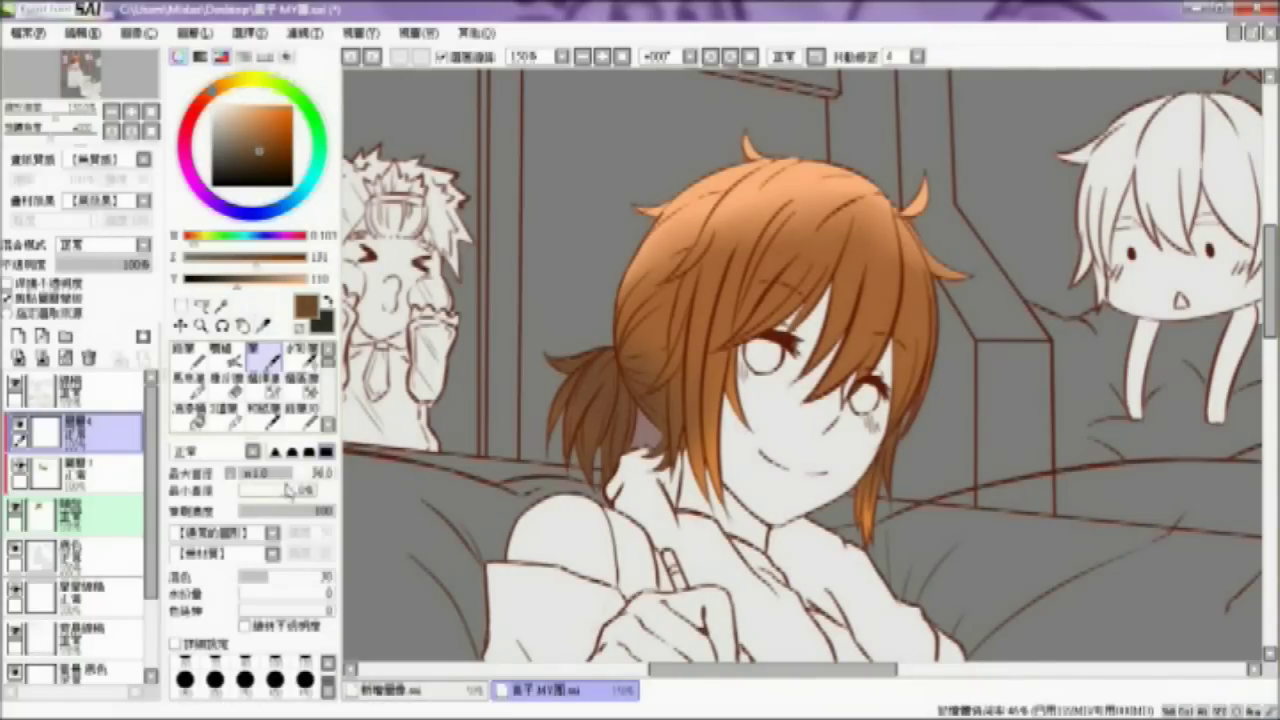
Step: Set the Brush's maximum diameter to 6 and paint thin dark brown shadow strokes beside the strands of the bangs
{"action": "left_click_drag", "start_coordinate": [276, 478], "coordinate": [258, 480]}
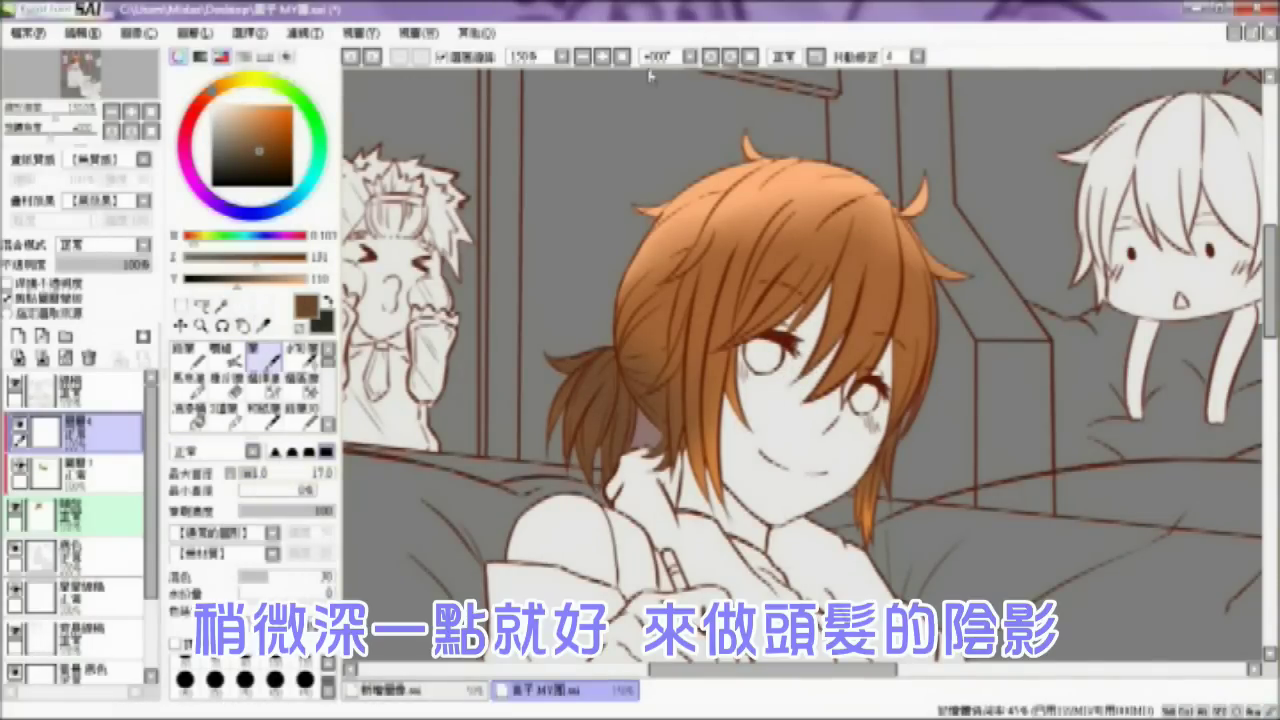
{"action": "left_click", "coordinate": [603, 58]}
{"action": "left_click", "coordinate": [603, 58]}
{"action": "left_click_drag", "start_coordinate": [1270, 267], "coordinate": [1270, 252]}
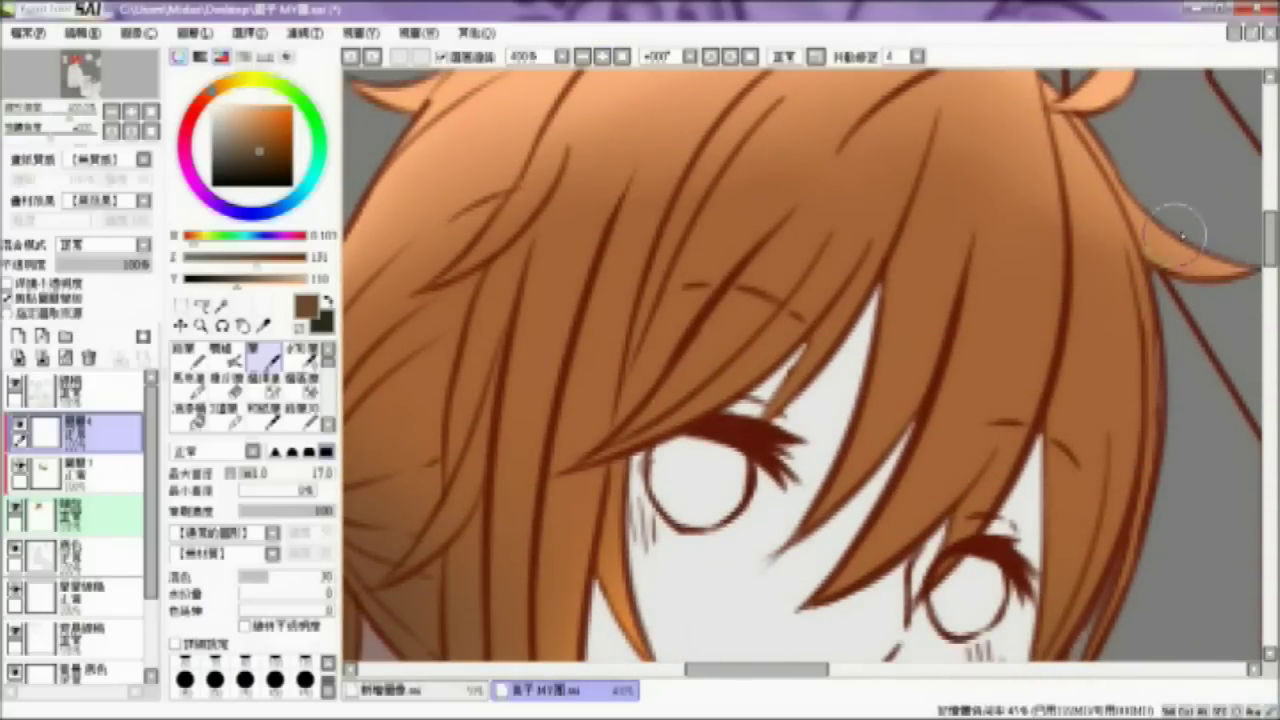
{"action": "left_click_drag", "start_coordinate": [730, 668], "coordinate": [770, 636]}
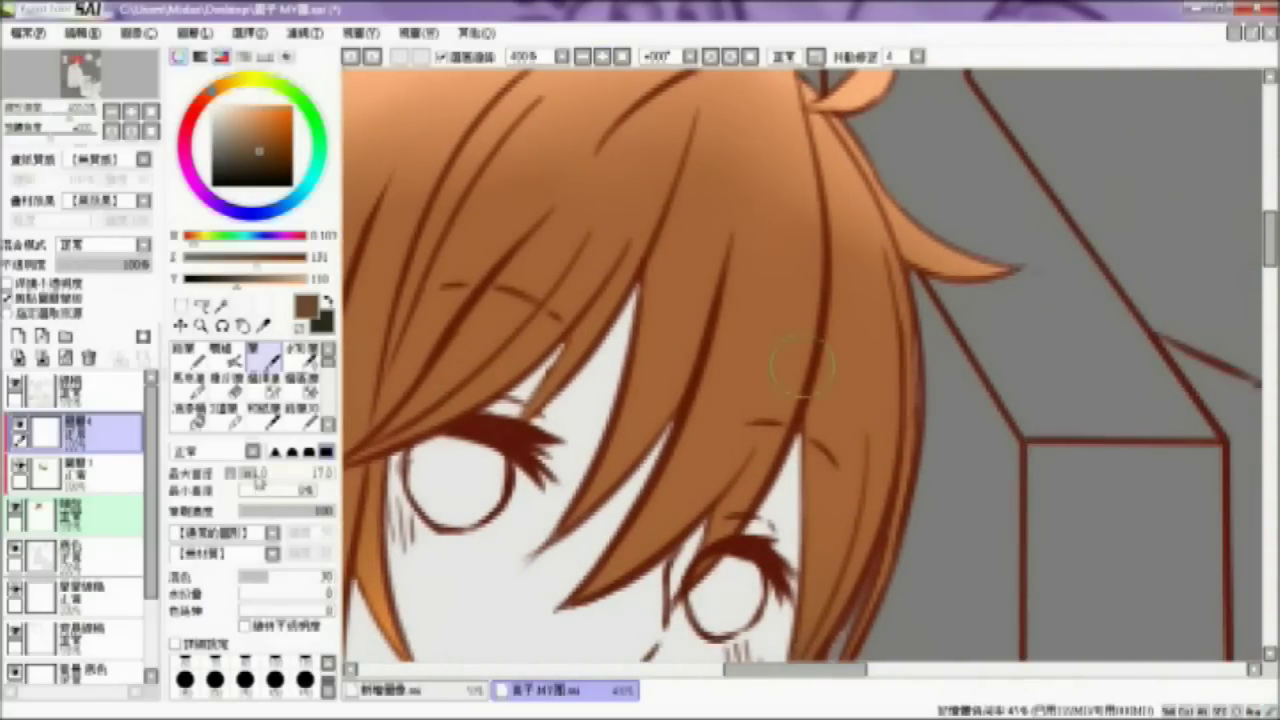
{"action": "left_click_drag", "start_coordinate": [260, 486], "coordinate": [252, 480]}
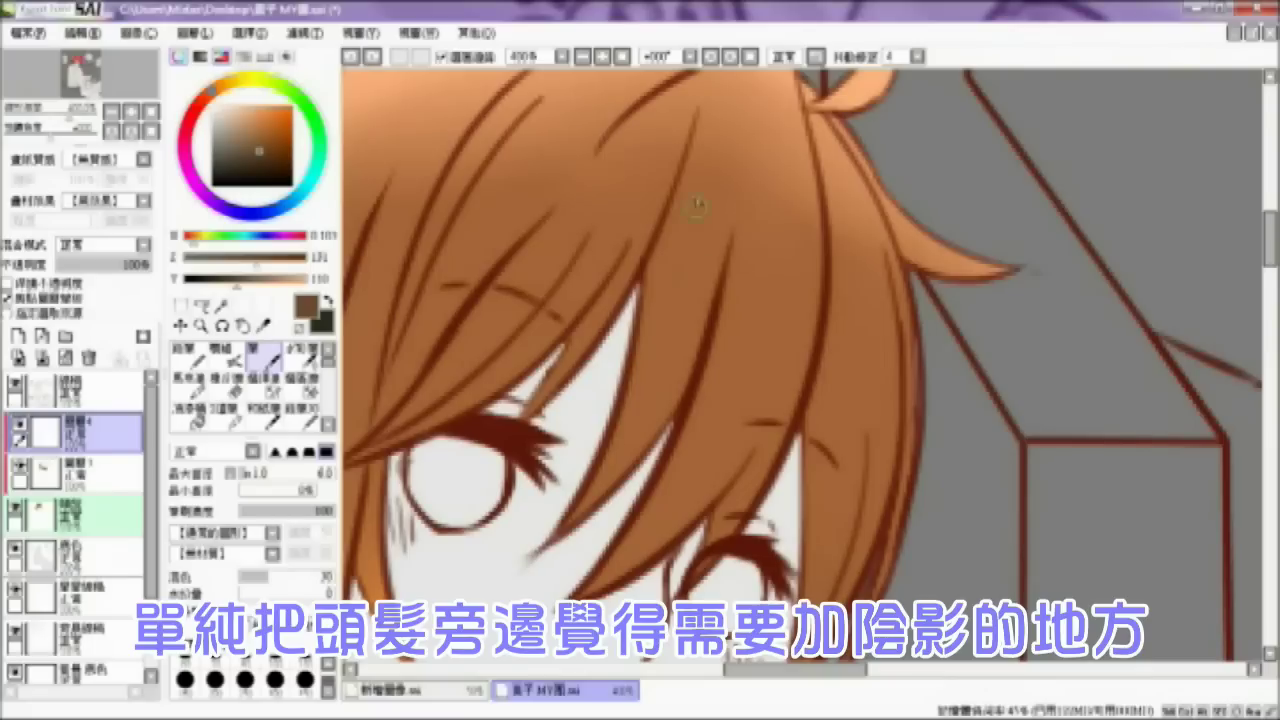
{"action": "mouse_move", "coordinate": [686, 156]}
{"action": "left_mouse_down"}
{"action": "mouse_move", "coordinate": [635, 320]}
{"action": "mouse_move", "coordinate": [666, 216]}
{"action": "mouse_move", "coordinate": [683, 220]}
{"action": "mouse_move", "coordinate": [690, 152]}
{"action": "mouse_move", "coordinate": [671, 217]}
{"action": "left_mouse_up"}
{"action": "key", "text": "ctrl+z"}
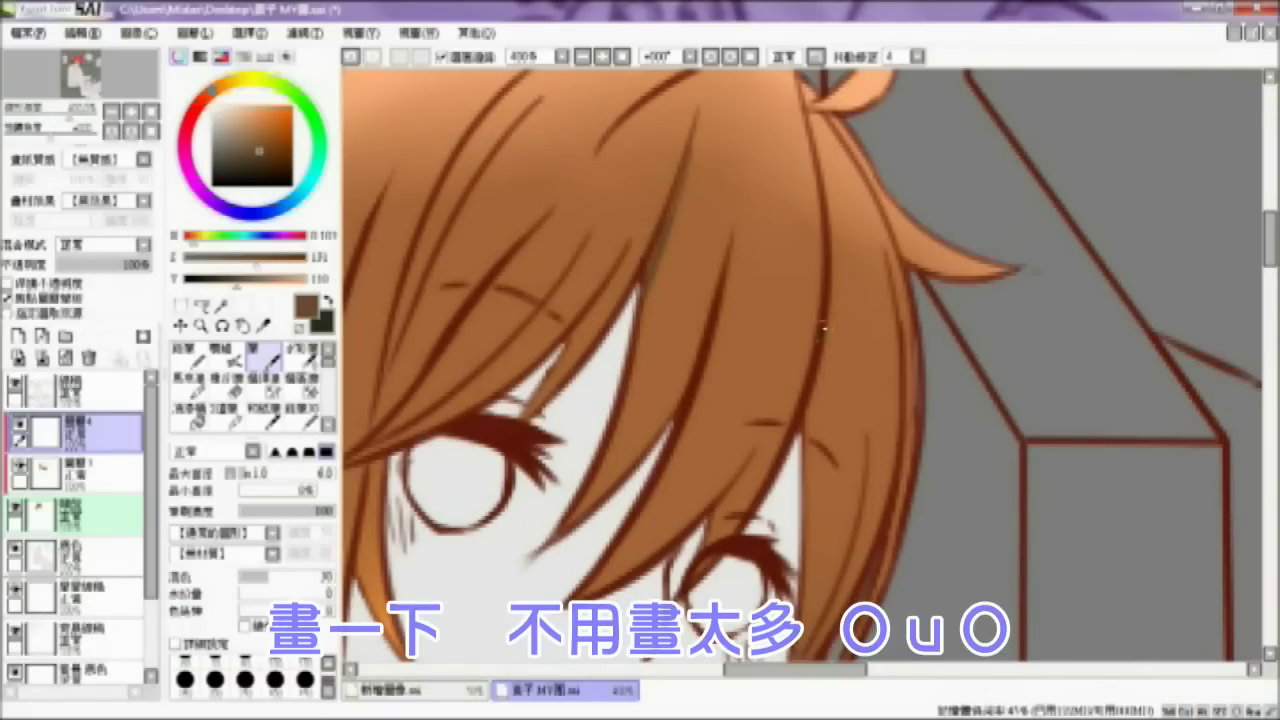
{"action": "key", "text": "ctrl+z"}
{"action": "left_click_drag", "start_coordinate": [832, 256], "coordinate": [761, 528]}
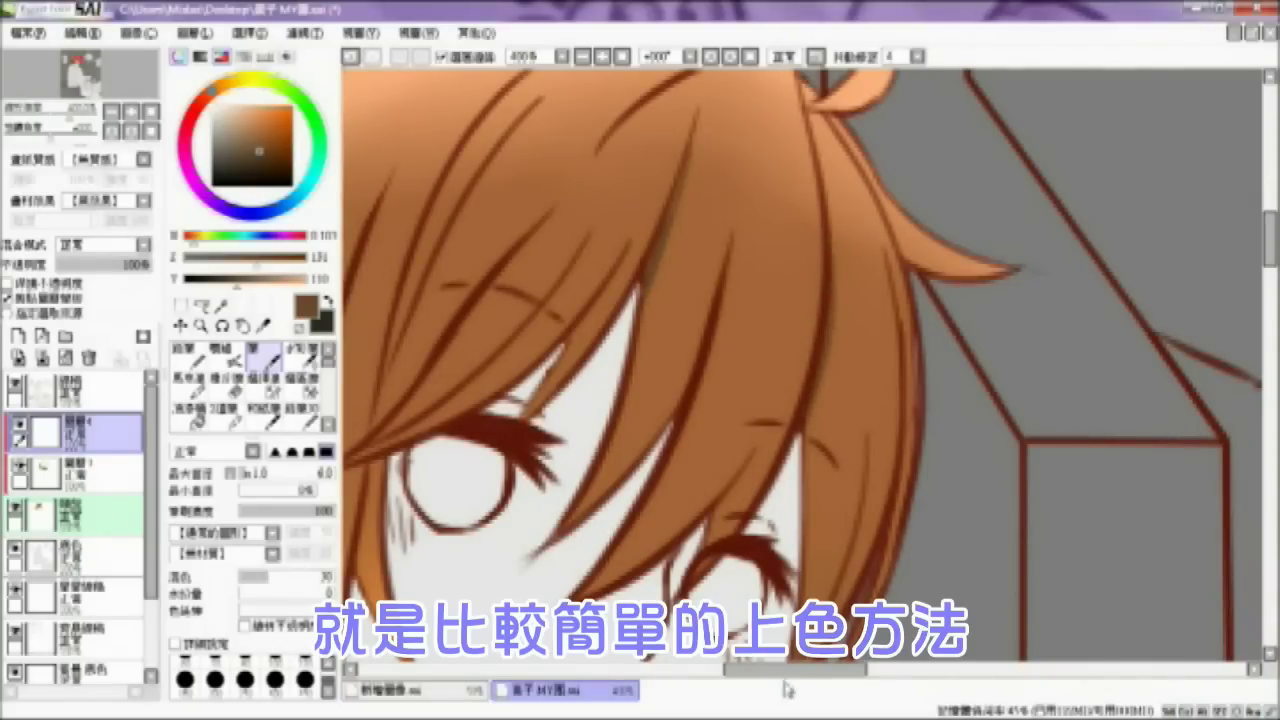
Step: Paint thin dark brown shadow strokes beside the strands of the left bangs and the side hair framing the face
{"action": "left_click_drag", "start_coordinate": [785, 668], "coordinate": [732, 668]}
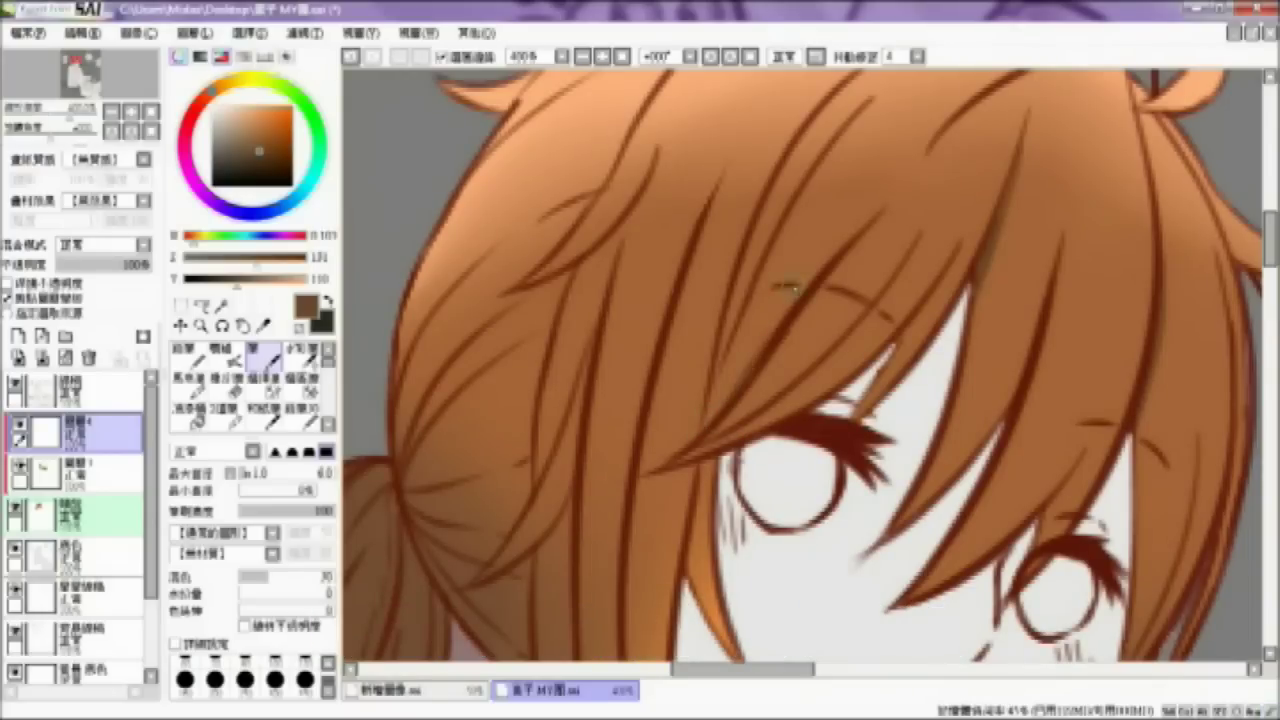
{"action": "left_click_drag", "start_coordinate": [716, 420], "coordinate": [762, 284]}
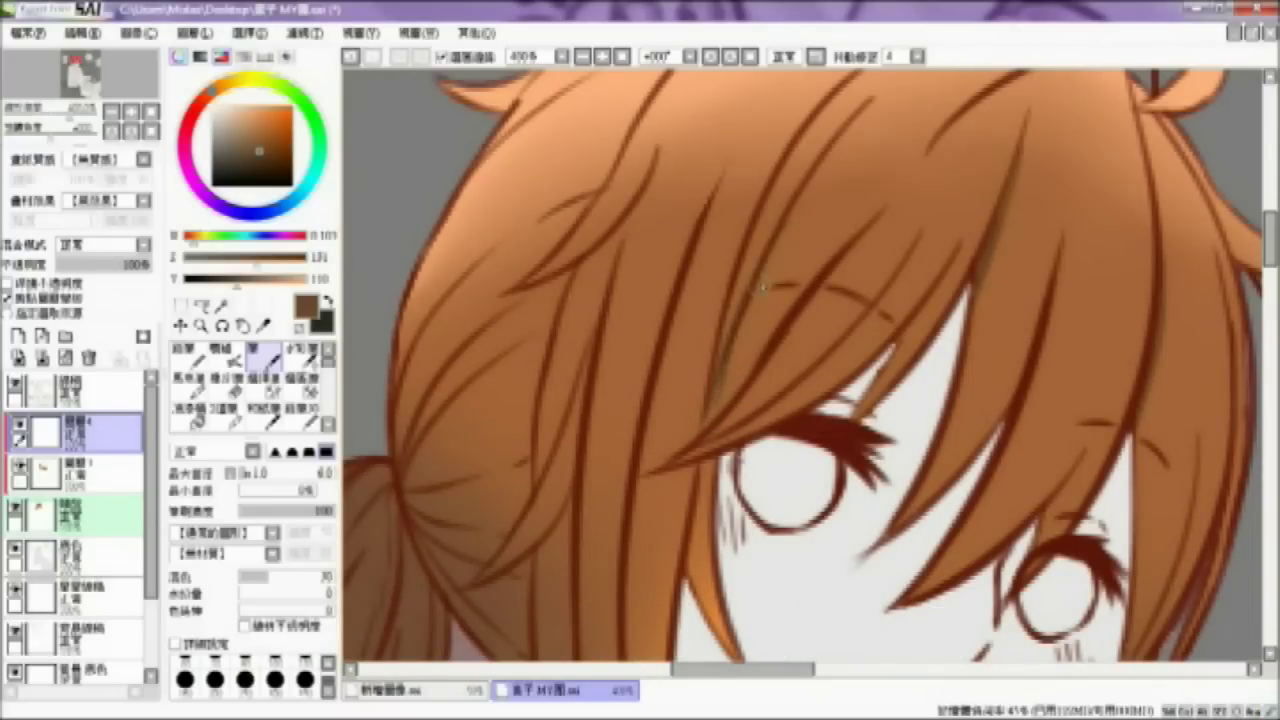
{"action": "scroll", "coordinate": [1233, 238], "scroll_direction": "down", "scroll_amount": 5}
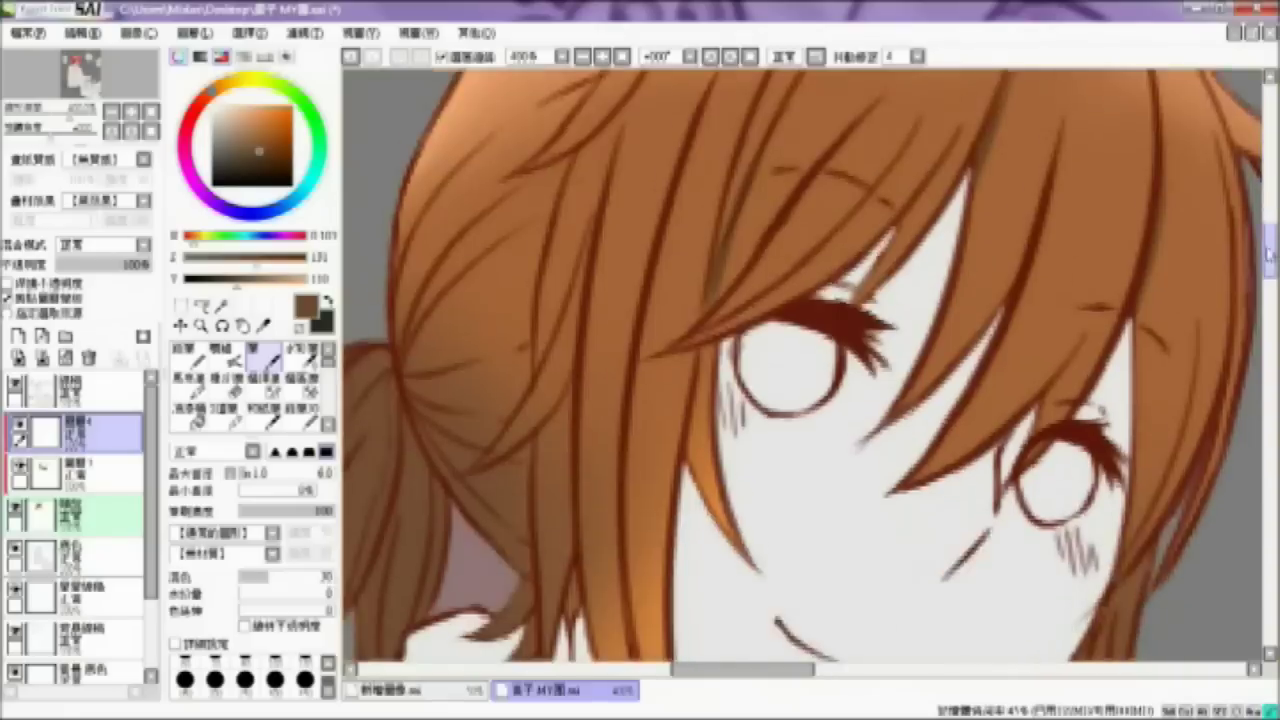
{"action": "left_click_drag", "start_coordinate": [575, 238], "coordinate": [563, 382]}
{"action": "left_click_drag", "start_coordinate": [573, 281], "coordinate": [568, 400]}
{"action": "left_click_drag", "start_coordinate": [567, 312], "coordinate": [570, 348]}
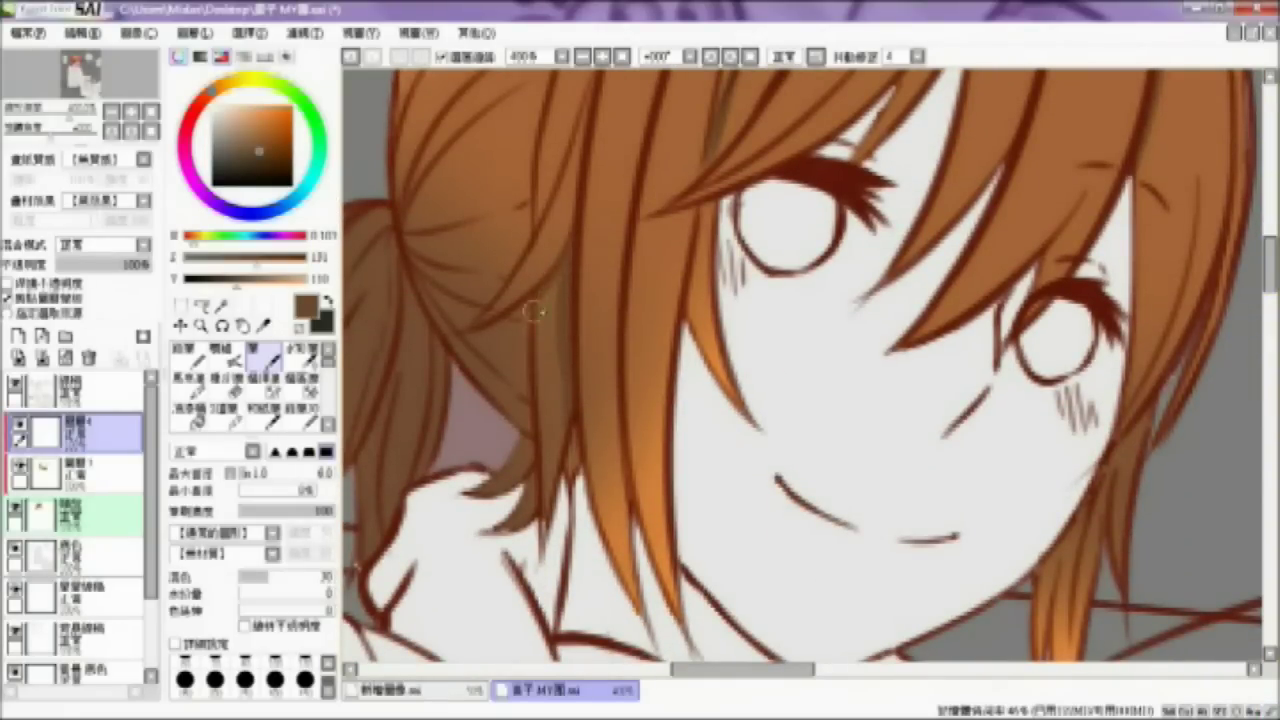
{"action": "left_click_drag", "start_coordinate": [704, 218], "coordinate": [690, 332]}
Step: Paint dark brown shadow strokes on the right side hair, from the lock below the cheek up to beside the eye
{"action": "left_click_drag", "start_coordinate": [747, 668], "coordinate": [789, 668]}
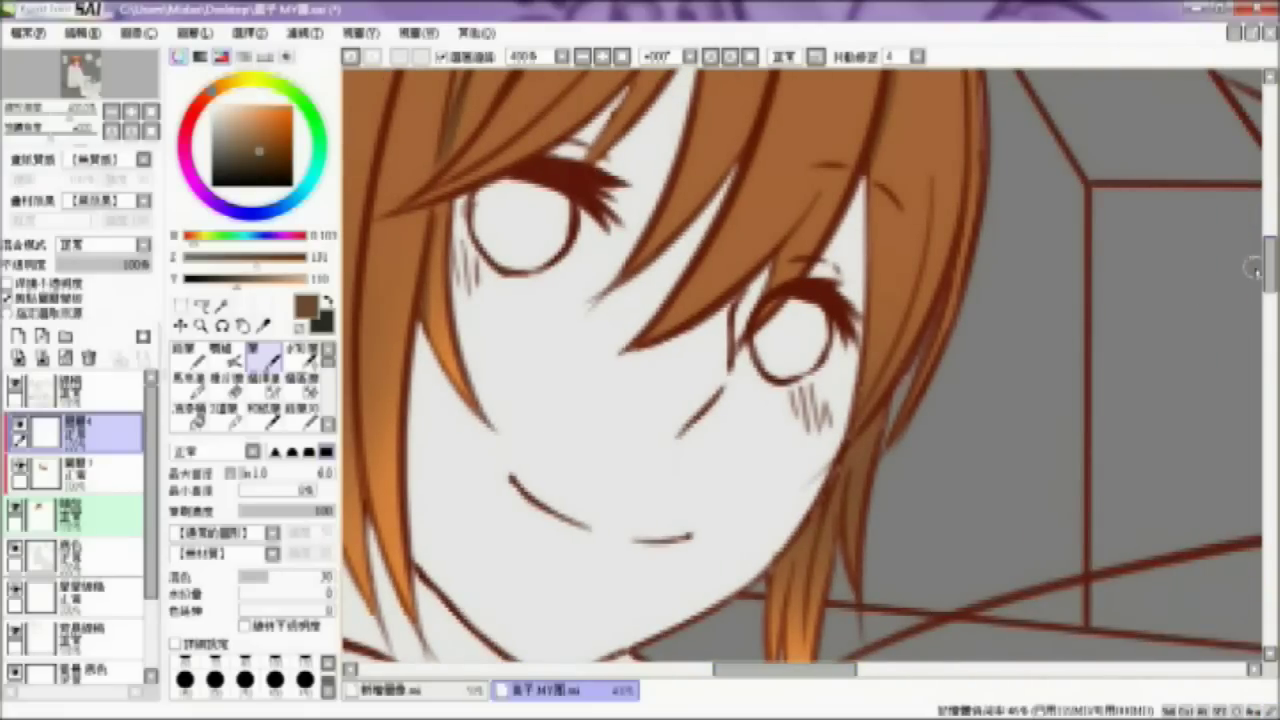
{"action": "left_click_drag", "start_coordinate": [1268, 266], "coordinate": [1268, 292]}
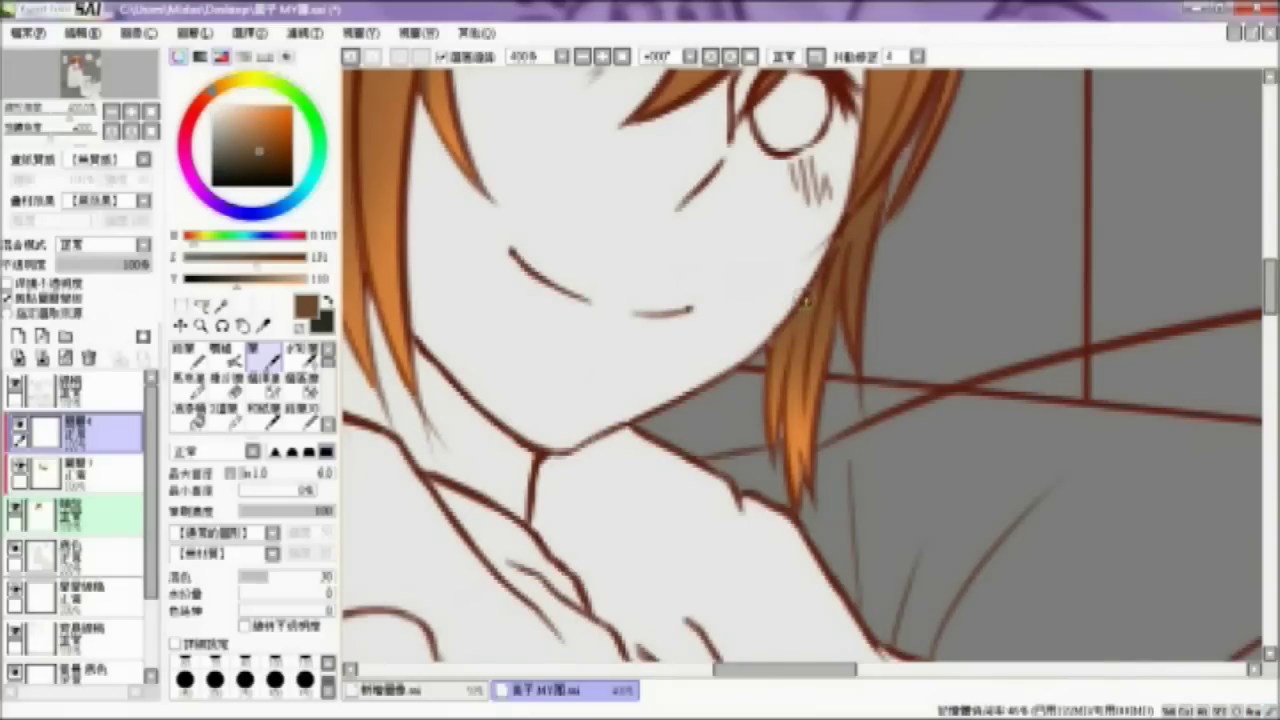
{"action": "left_click_drag", "start_coordinate": [816, 288], "coordinate": [797, 395]}
{"action": "mouse_move", "coordinate": [790, 320]}
{"action": "left_mouse_down"}
{"action": "mouse_move", "coordinate": [782, 426]}
{"action": "mouse_move", "coordinate": [781, 415]}
{"action": "left_mouse_up"}
{"action": "key", "text": "ctrl+z"}
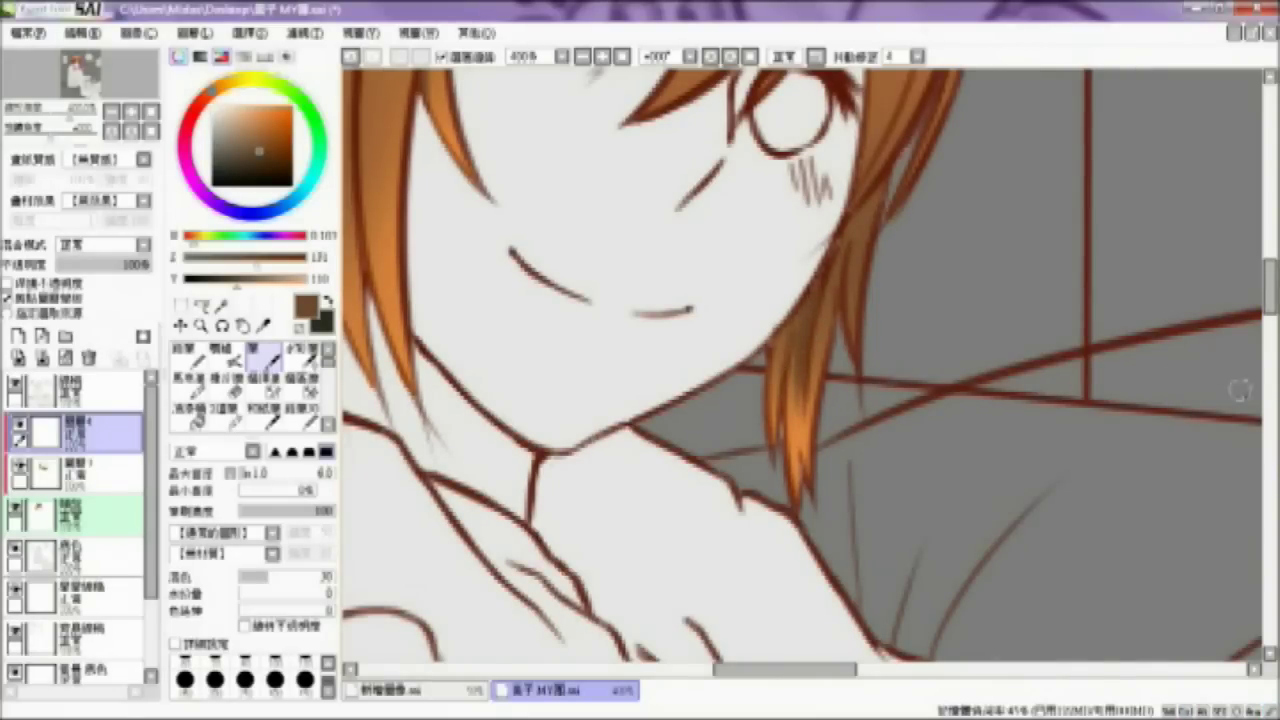
{"action": "scroll", "coordinate": [1168, 310], "scroll_direction": "up", "scroll_amount": 4}
{"action": "left_click_drag", "start_coordinate": [932, 325], "coordinate": [912, 468]}
{"action": "left_click_drag", "start_coordinate": [930, 406], "coordinate": [884, 524]}
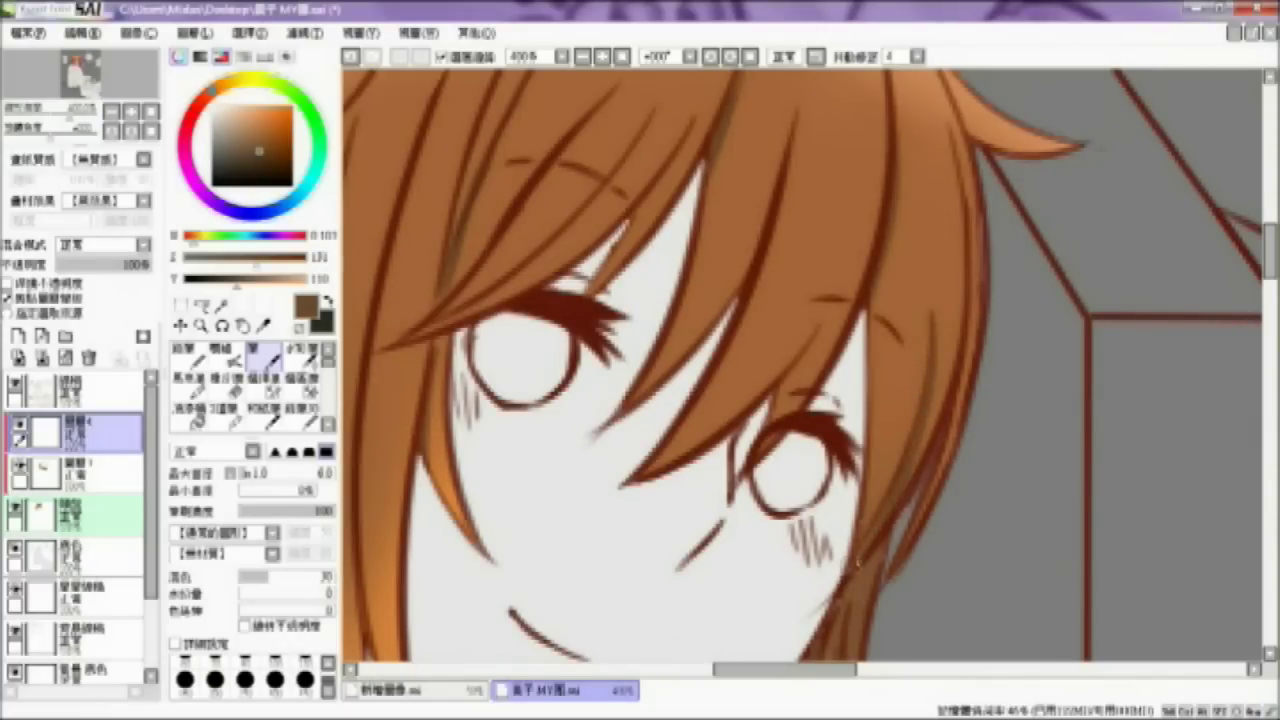
{"action": "scroll", "coordinate": [968, 322], "scroll_direction": "up", "scroll_amount": 2}
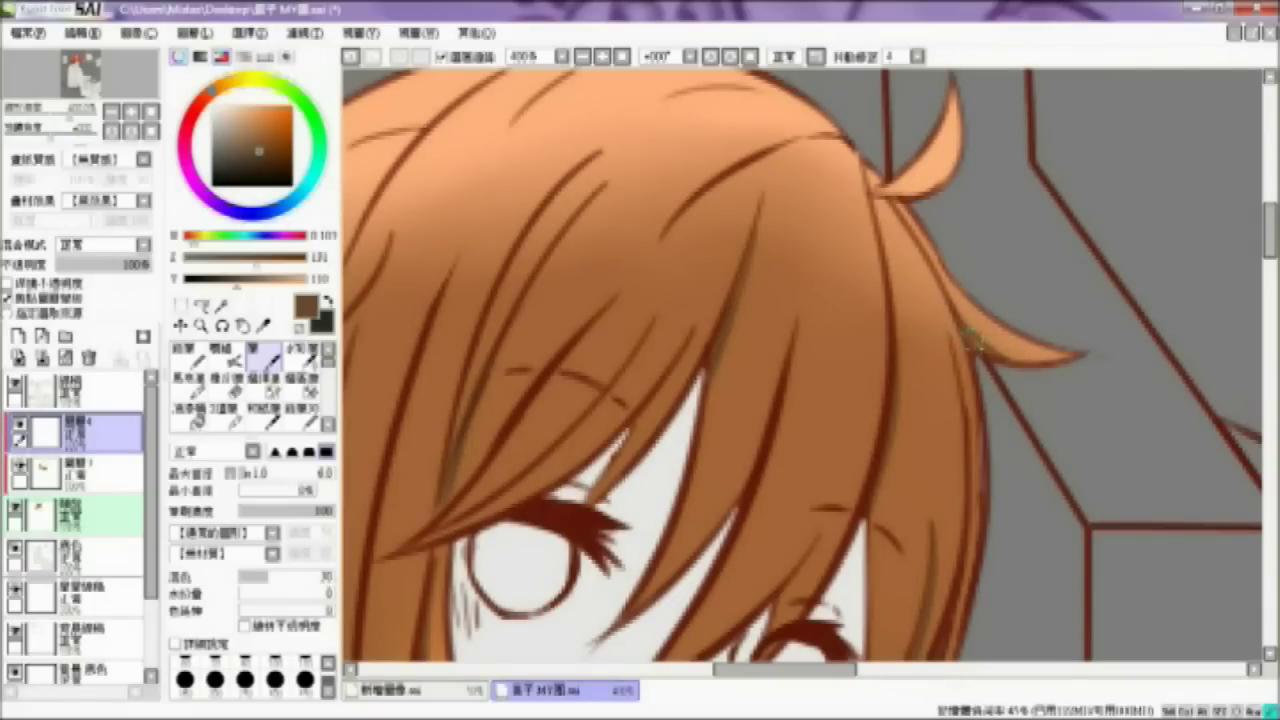
{"action": "left_click", "coordinate": [583, 58]}
{"action": "left_click", "coordinate": [583, 58]}
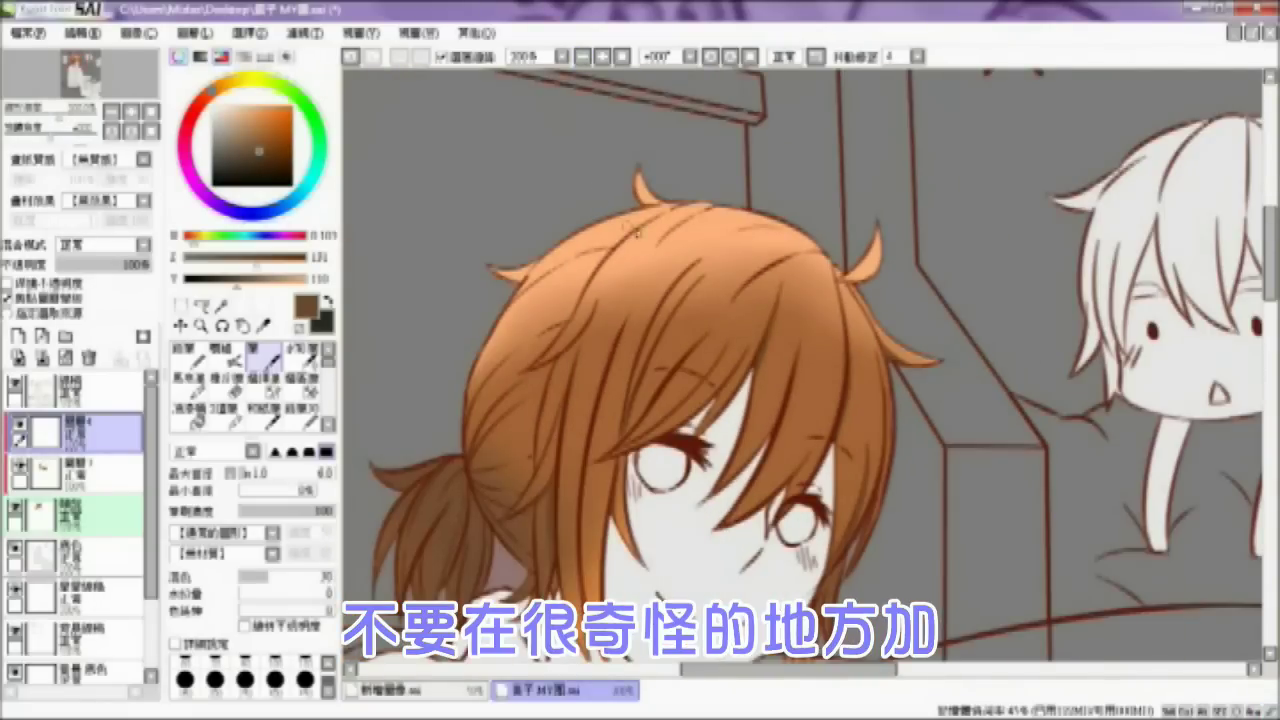
{"action": "left_click_drag", "start_coordinate": [749, 669], "coordinate": [709, 669]}
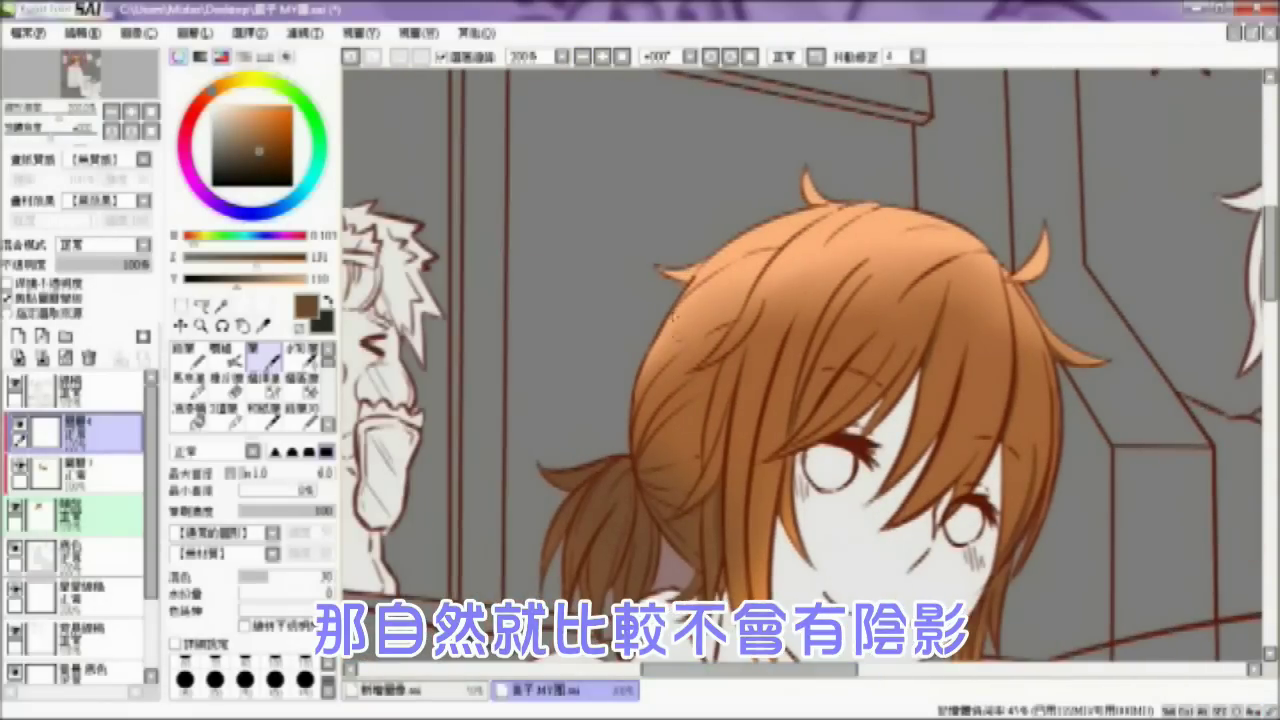
{"action": "left_click", "coordinate": [603, 57]}
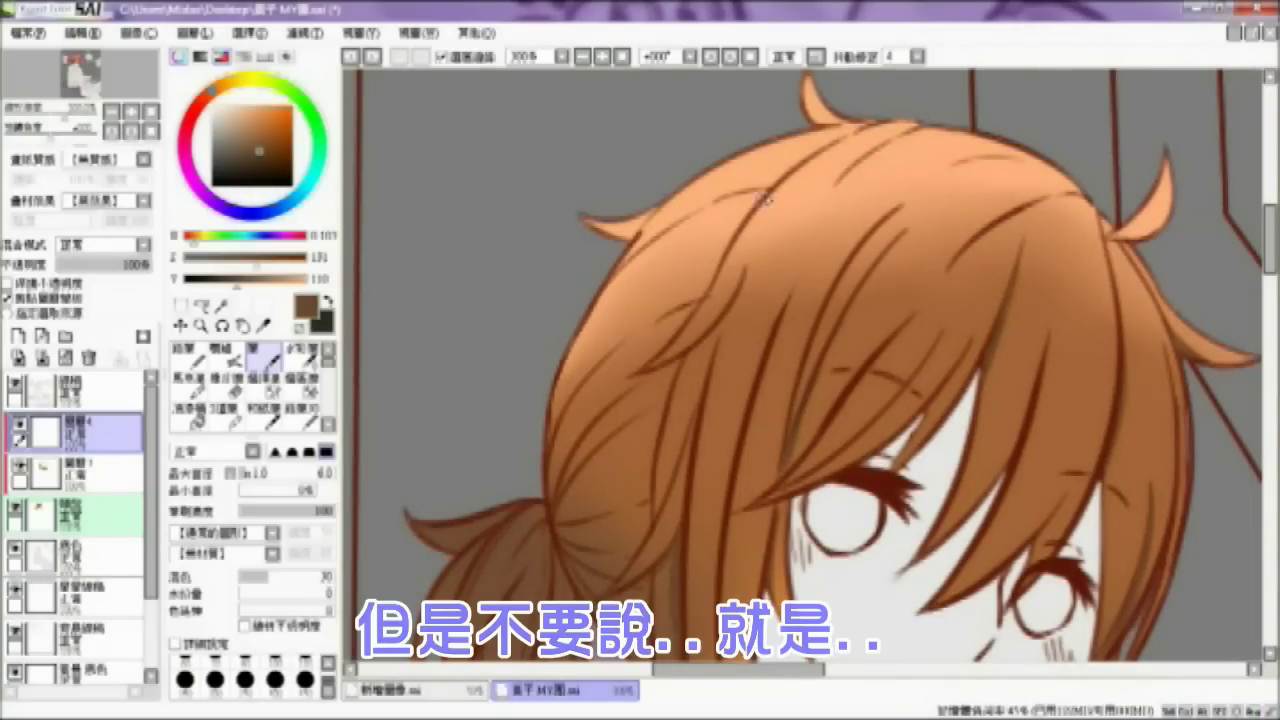
{"action": "left_click_drag", "start_coordinate": [634, 256], "coordinate": [770, 168]}
{"action": "mouse_move", "coordinate": [722, 208]}
{"action": "left_mouse_down"}
{"action": "mouse_move", "coordinate": [638, 286]}
{"action": "mouse_move", "coordinate": [580, 392]}
{"action": "mouse_move", "coordinate": [604, 414]}
{"action": "left_mouse_up"}
{"action": "key", "text": "ctrl+z"}
{"action": "key", "text": "ctrl+z"}
Step: Paint shadow strokes under the left side strands and along the hair pulled back towards the ponytail
{"action": "left_click", "coordinate": [619, 60]}
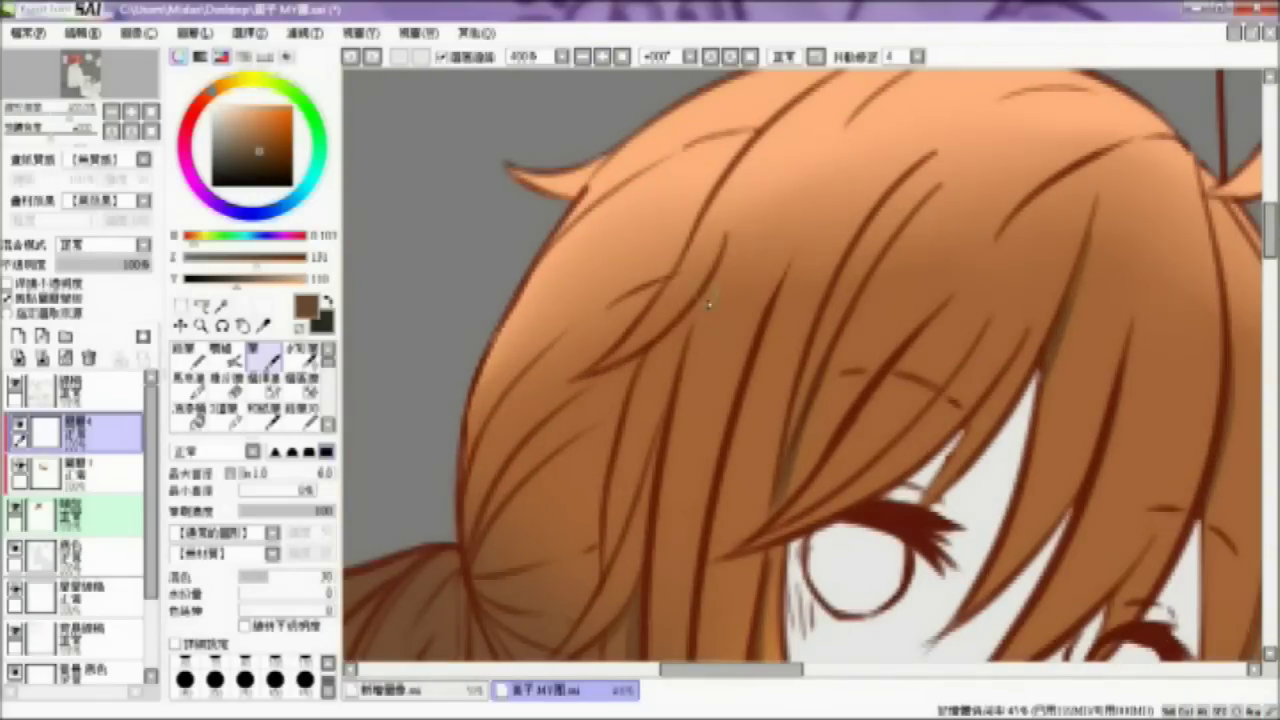
{"action": "left_click_drag", "start_coordinate": [714, 284], "coordinate": [648, 362]}
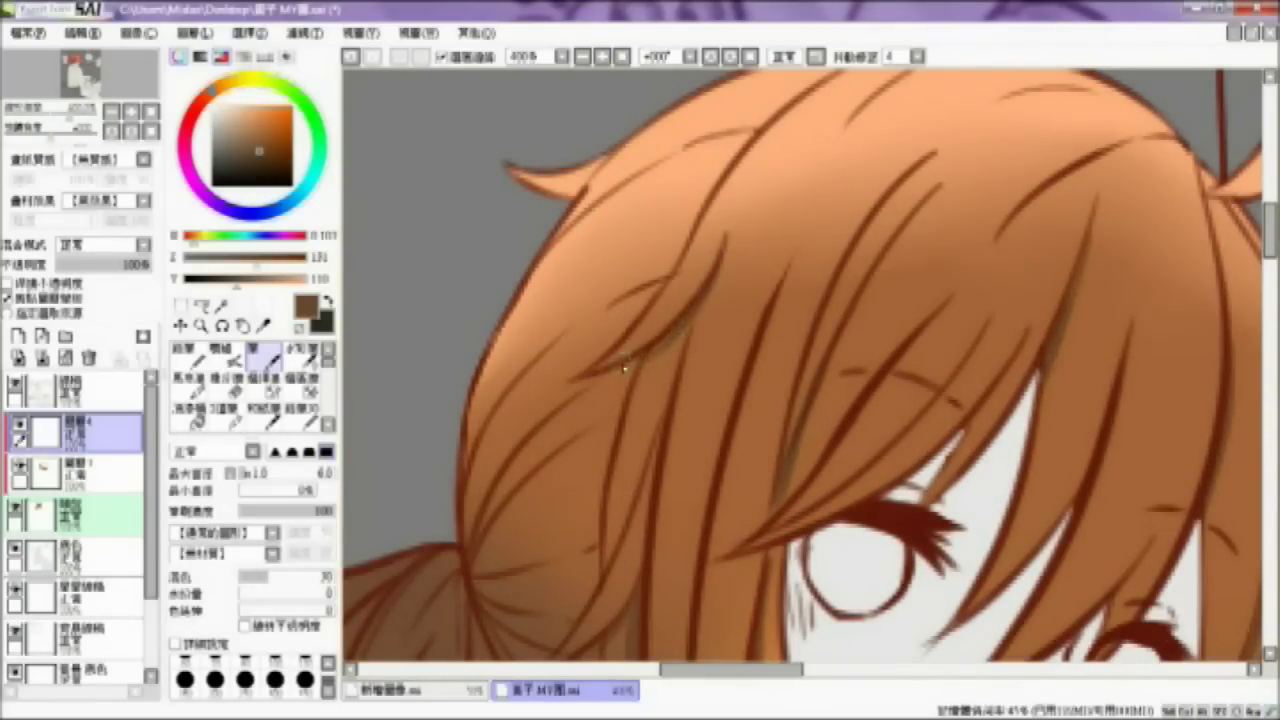
{"action": "left_click_drag", "start_coordinate": [1270, 230], "coordinate": [1270, 254]}
{"action": "left_click_drag", "start_coordinate": [676, 146], "coordinate": [631, 280]}
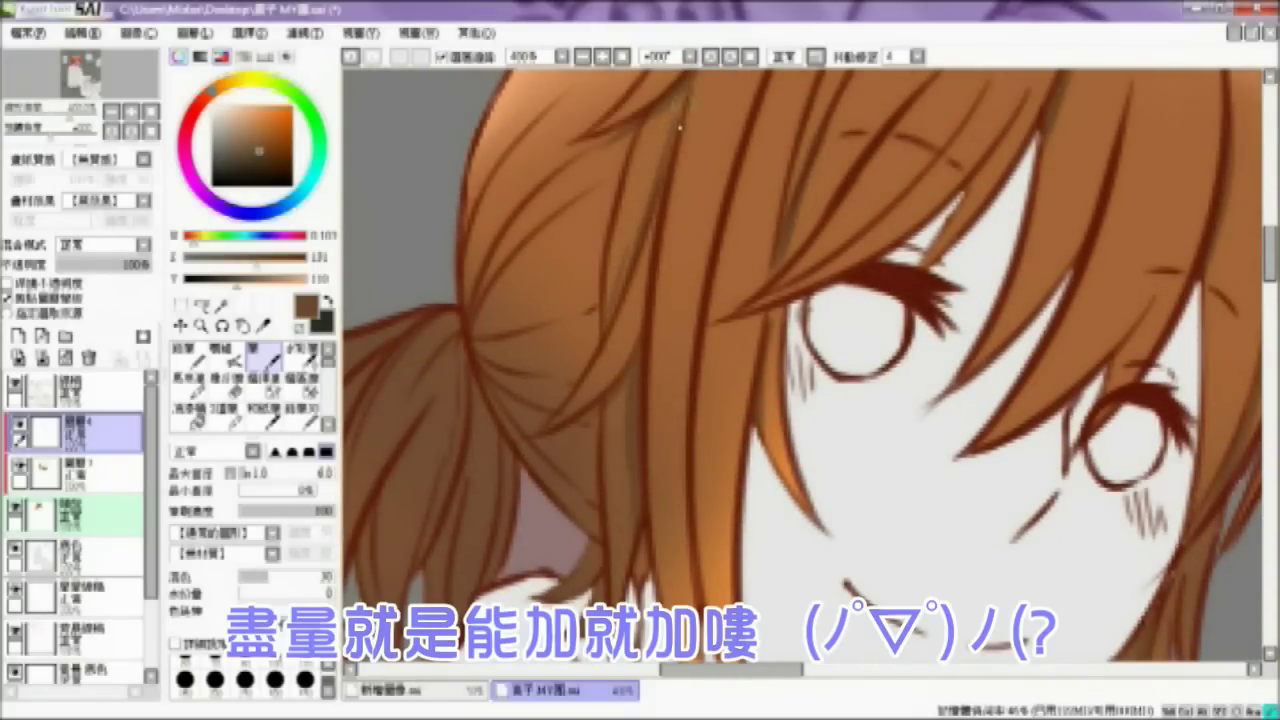
{"action": "left_click_drag", "start_coordinate": [683, 670], "coordinate": [665, 675]}
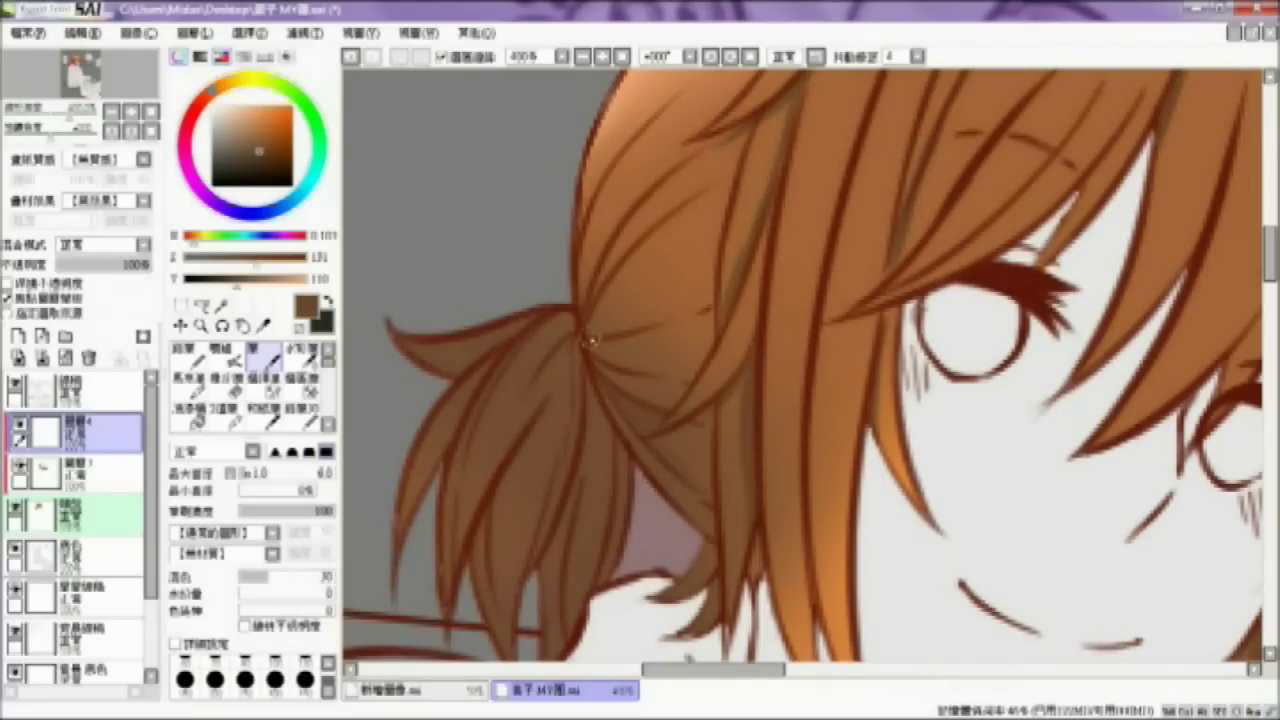
{"action": "mouse_move", "coordinate": [593, 308]}
{"action": "left_mouse_down"}
{"action": "mouse_move", "coordinate": [696, 194]}
{"action": "mouse_move", "coordinate": [598, 285]}
{"action": "mouse_move", "coordinate": [714, 178]}
{"action": "left_mouse_up"}
{"action": "left_click_drag", "start_coordinate": [588, 310], "coordinate": [637, 200]}
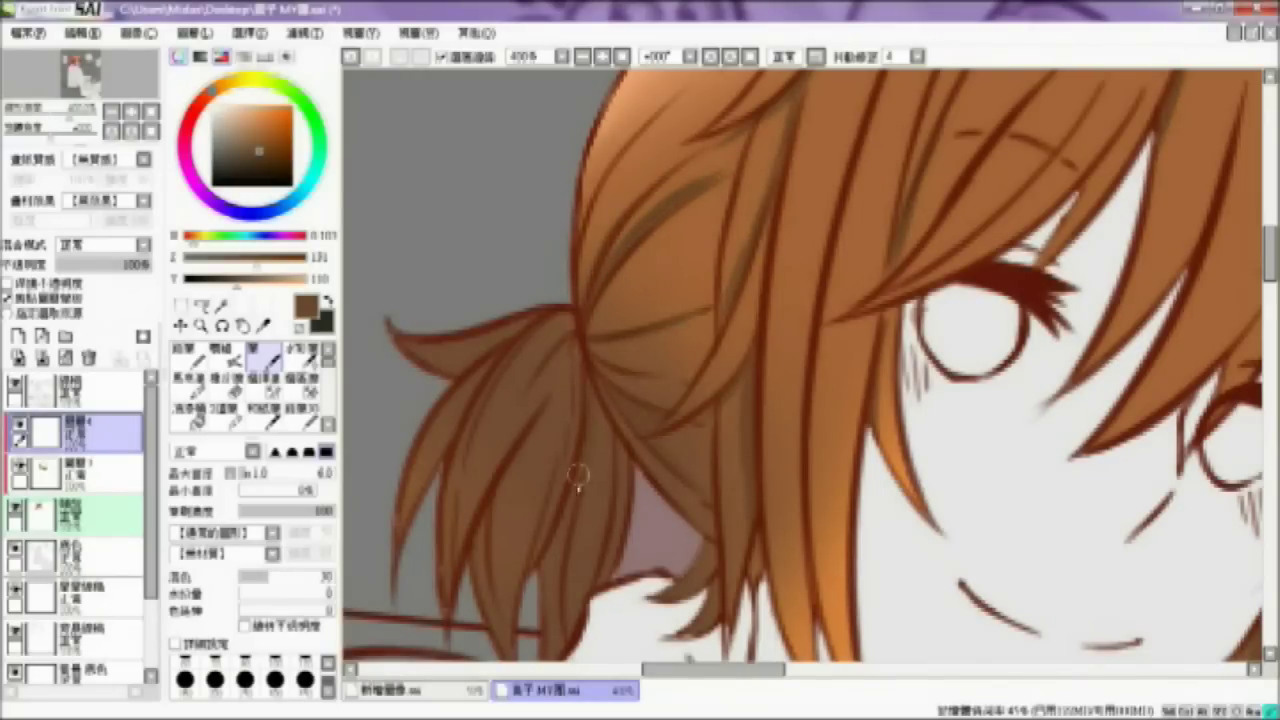
Step: Darken the brown further and paint shadow strokes between the strands of the ponytail with the Brush
{"action": "scroll", "coordinate": [912, 380], "scroll_direction": "down", "scroll_amount": 3}
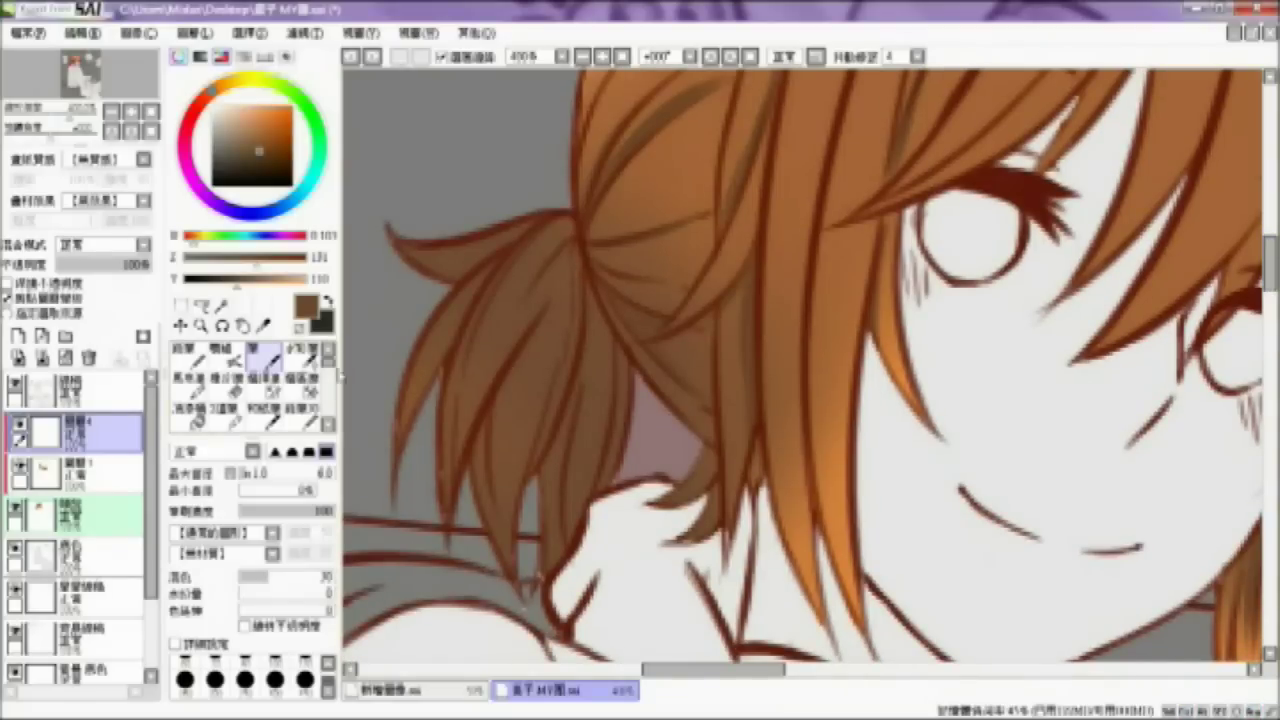
{"action": "left_click", "coordinate": [265, 325]}
{"action": "left_click_drag", "start_coordinate": [239, 288], "coordinate": [221, 287]}
{"action": "left_click", "coordinate": [264, 358]}
{"action": "mouse_move", "coordinate": [586, 282]}
{"action": "left_mouse_down"}
{"action": "mouse_move", "coordinate": [584, 390]}
{"action": "mouse_move", "coordinate": [557, 447]}
{"action": "left_mouse_up"}
{"action": "left_click_drag", "start_coordinate": [589, 326], "coordinate": [540, 489]}
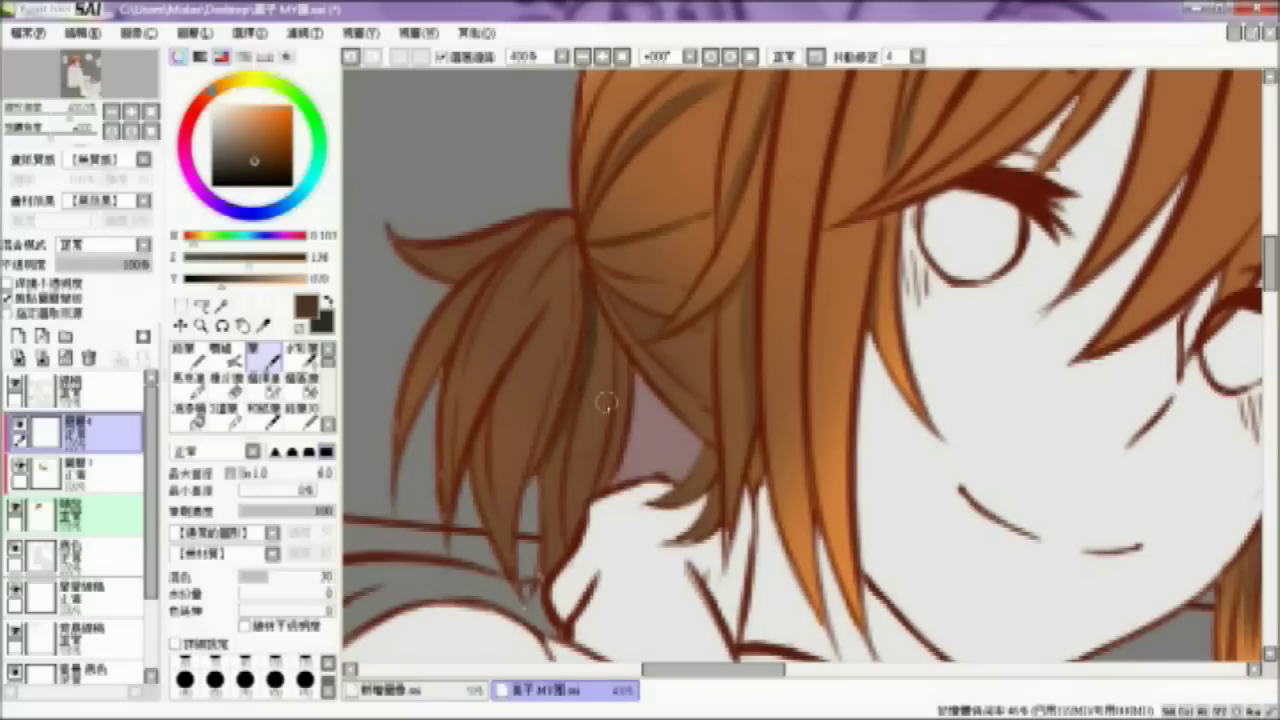
{"action": "mouse_move", "coordinate": [614, 340]}
{"action": "left_mouse_down"}
{"action": "mouse_move", "coordinate": [610, 451]}
{"action": "mouse_move", "coordinate": [623, 351]}
{"action": "mouse_move", "coordinate": [617, 435]}
{"action": "mouse_move", "coordinate": [620, 359]}
{"action": "mouse_move", "coordinate": [623, 417]}
{"action": "left_mouse_up"}
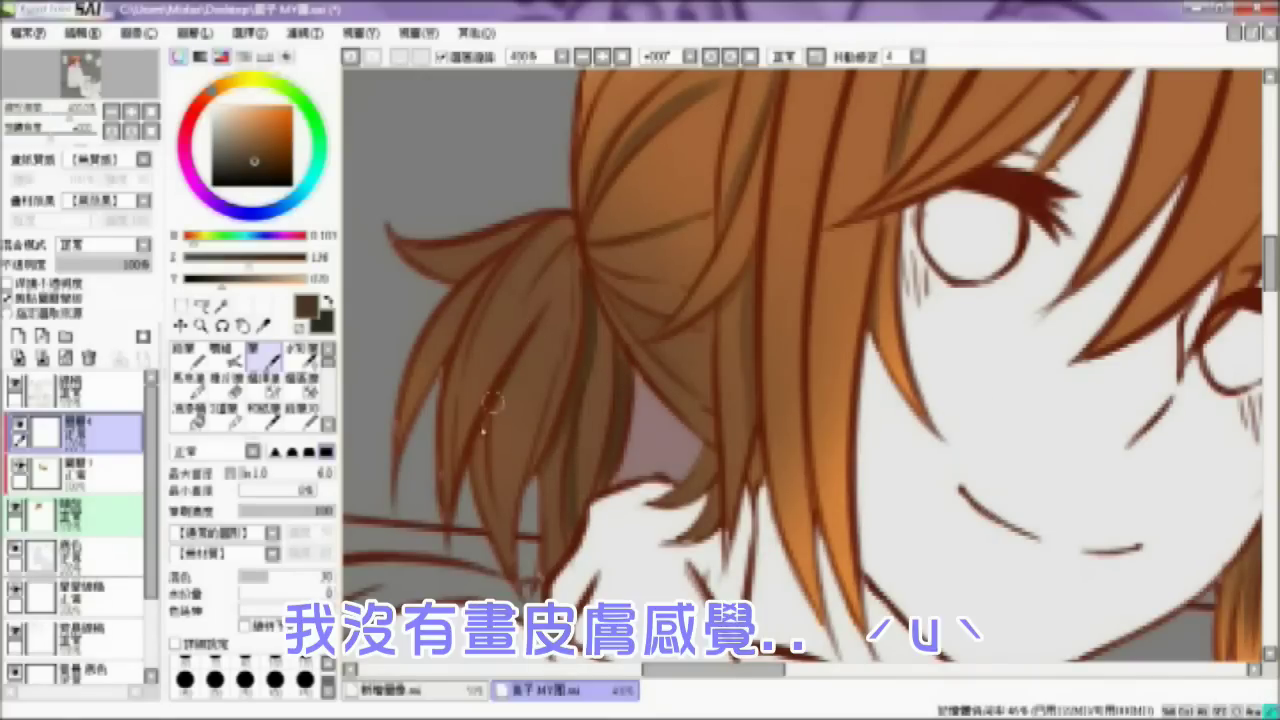
{"action": "left_click_drag", "start_coordinate": [480, 435], "coordinate": [504, 546]}
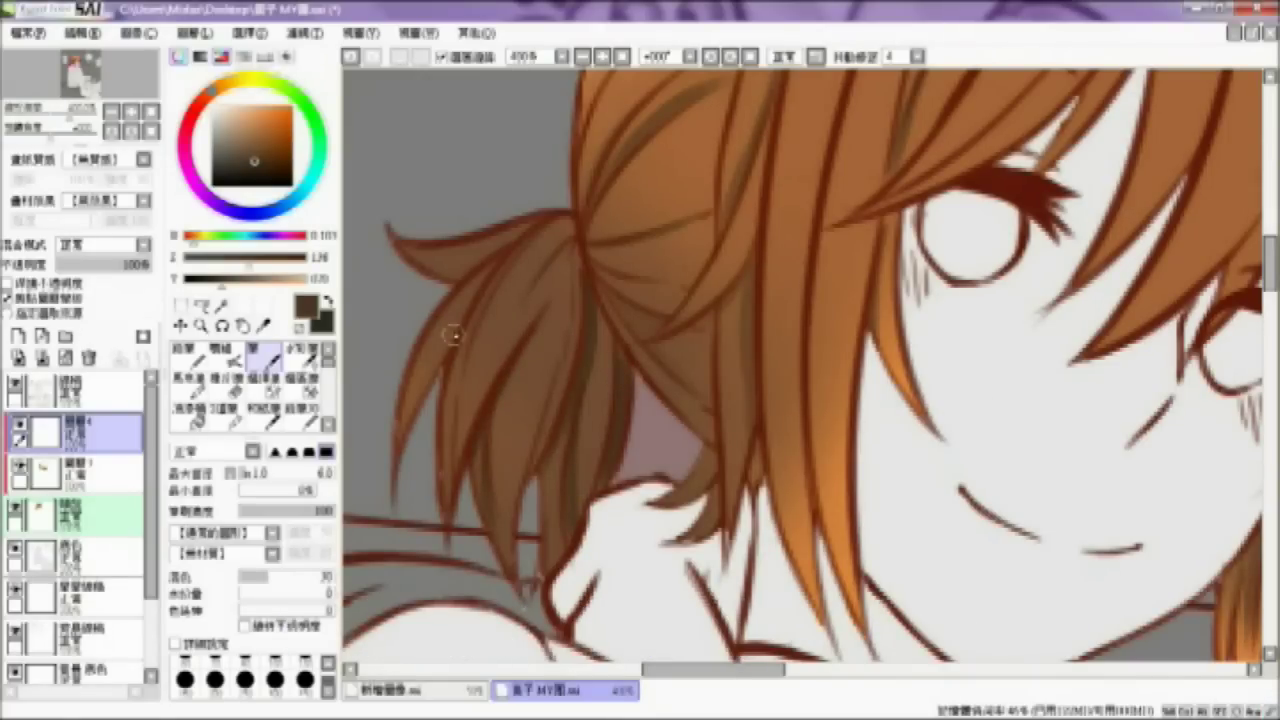
{"action": "mouse_move", "coordinate": [457, 278]}
{"action": "left_mouse_down"}
{"action": "mouse_move", "coordinate": [510, 234]}
{"action": "mouse_move", "coordinate": [442, 287]}
{"action": "mouse_move", "coordinate": [553, 213]}
{"action": "mouse_move", "coordinate": [548, 184]}
{"action": "mouse_move", "coordinate": [598, 252]}
{"action": "mouse_move", "coordinate": [530, 294]}
{"action": "left_mouse_up"}
{"action": "left_click_drag", "start_coordinate": [575, 222], "coordinate": [534, 278]}
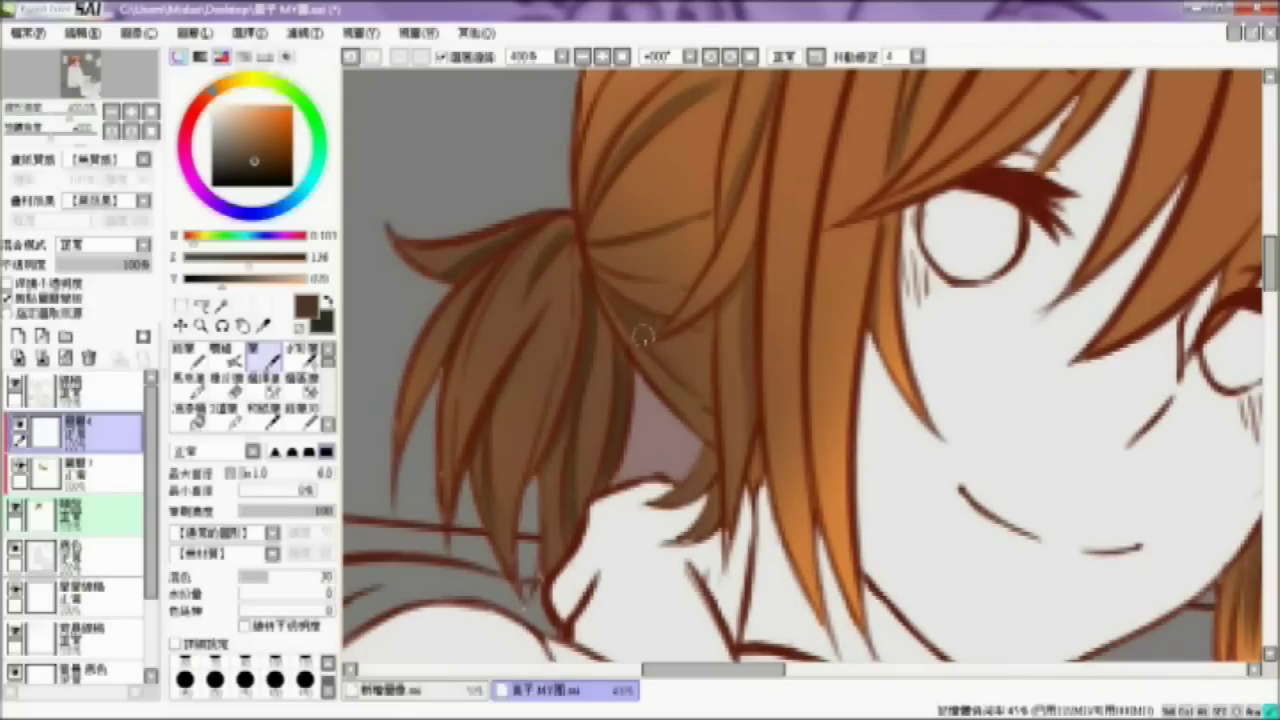
Step: Fill the underside of the hair between ponytail and face with dark brown and soften it with the watercolour brush
{"action": "mouse_move", "coordinate": [678, 362]}
{"action": "left_mouse_down"}
{"action": "mouse_move", "coordinate": [652, 349]}
{"action": "mouse_move", "coordinate": [709, 366]}
{"action": "mouse_move", "coordinate": [702, 347]}
{"action": "mouse_move", "coordinate": [709, 389]}
{"action": "left_mouse_up"}
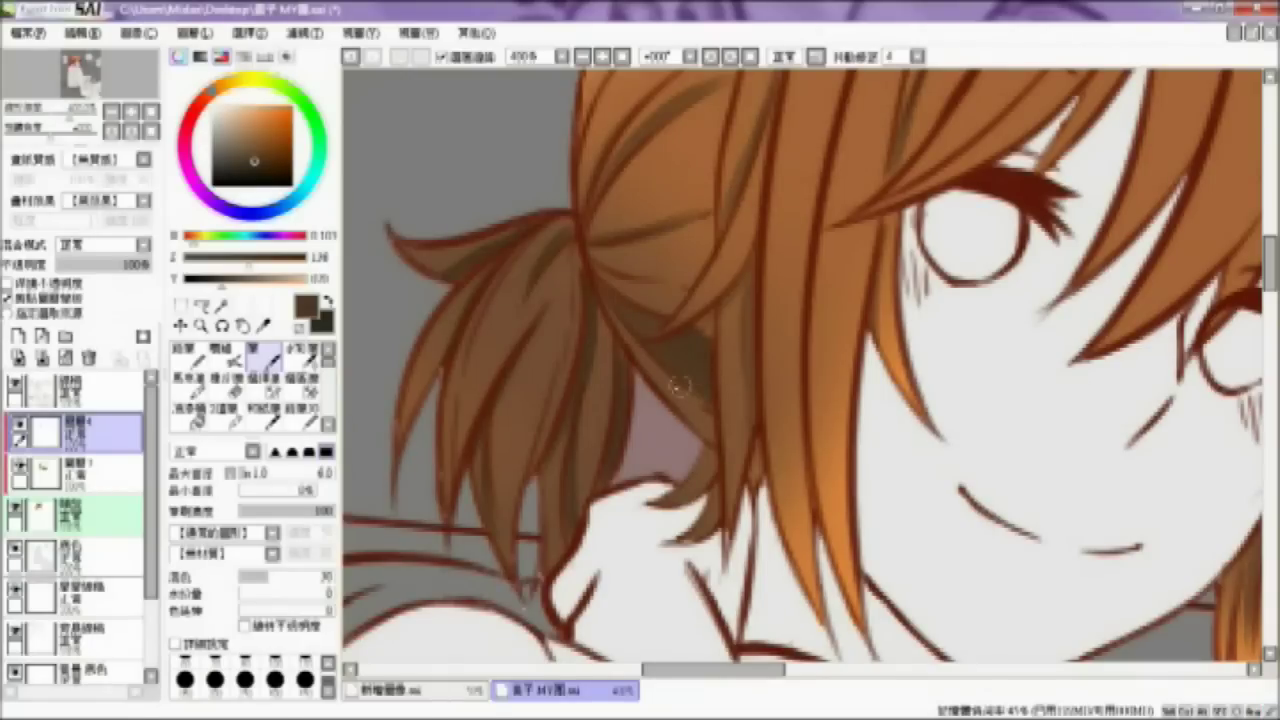
{"action": "left_click", "coordinate": [303, 358]}
{"action": "left_click", "coordinate": [247, 474]}
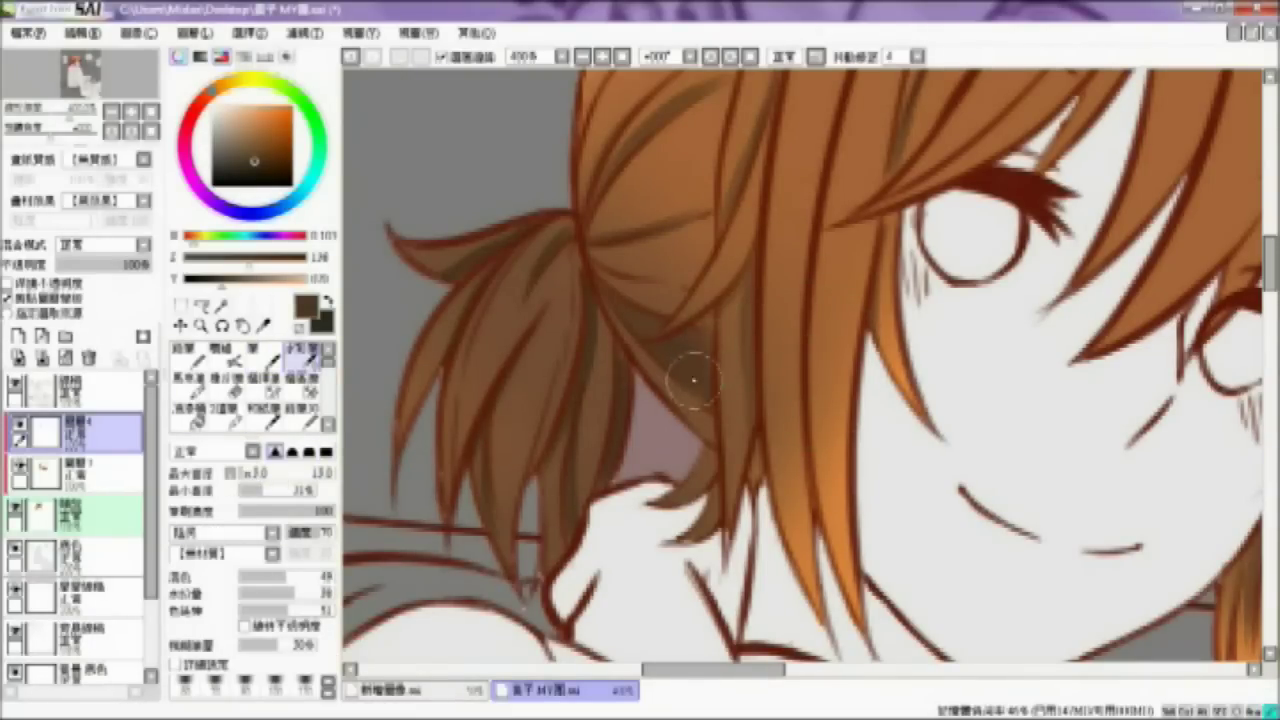
Step: Examine the shaded hair against the whole picture at 150% and 100% zoom
{"action": "left_click", "coordinate": [583, 57]}
{"action": "left_click", "coordinate": [583, 57]}
{"action": "left_click", "coordinate": [583, 57]}
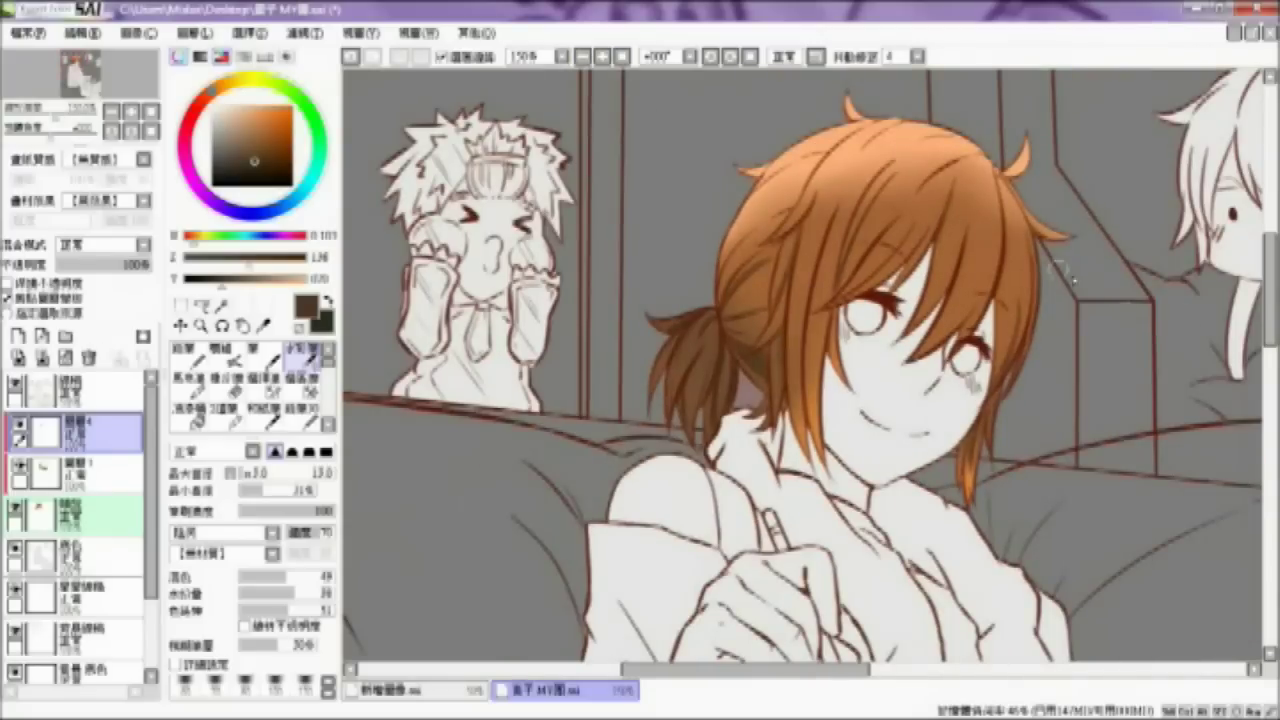
{"action": "left_click_drag", "start_coordinate": [1269, 297], "coordinate": [1267, 268]}
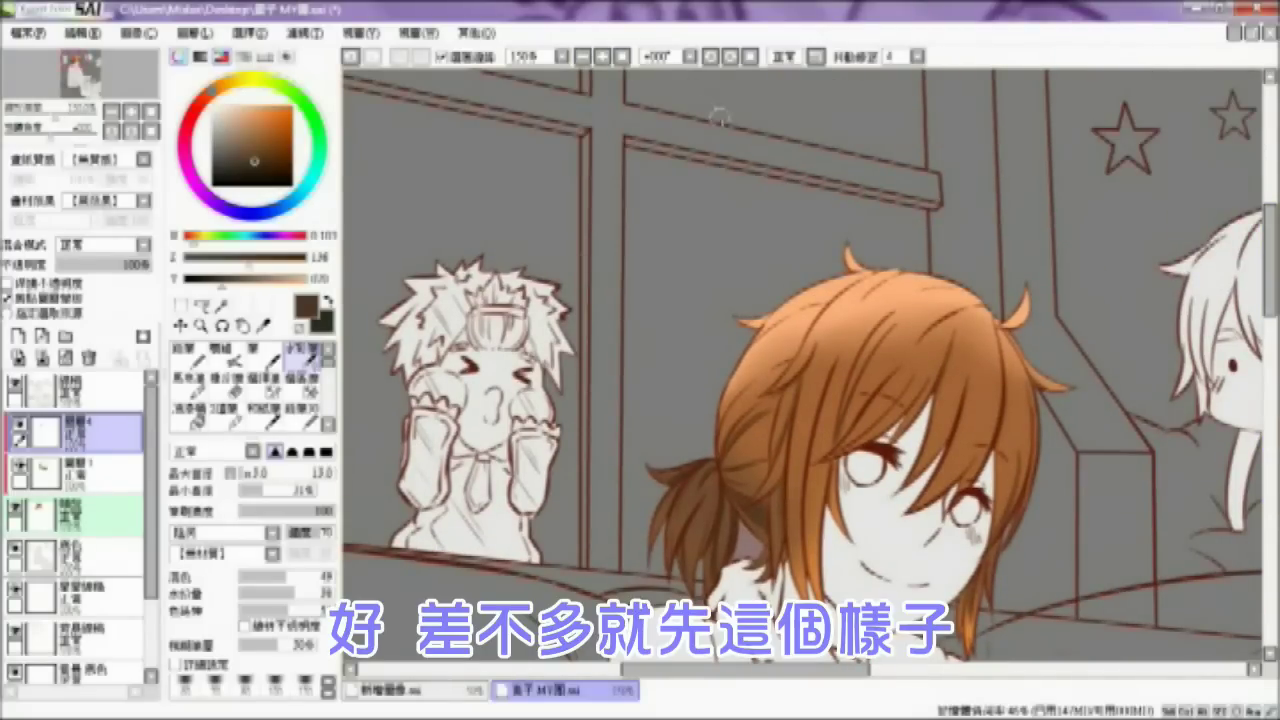
{"action": "left_click", "coordinate": [584, 58]}
{"action": "left_click_drag", "start_coordinate": [1268, 274], "coordinate": [1268, 301]}
{"action": "left_click_drag", "start_coordinate": [758, 660], "coordinate": [777, 600]}
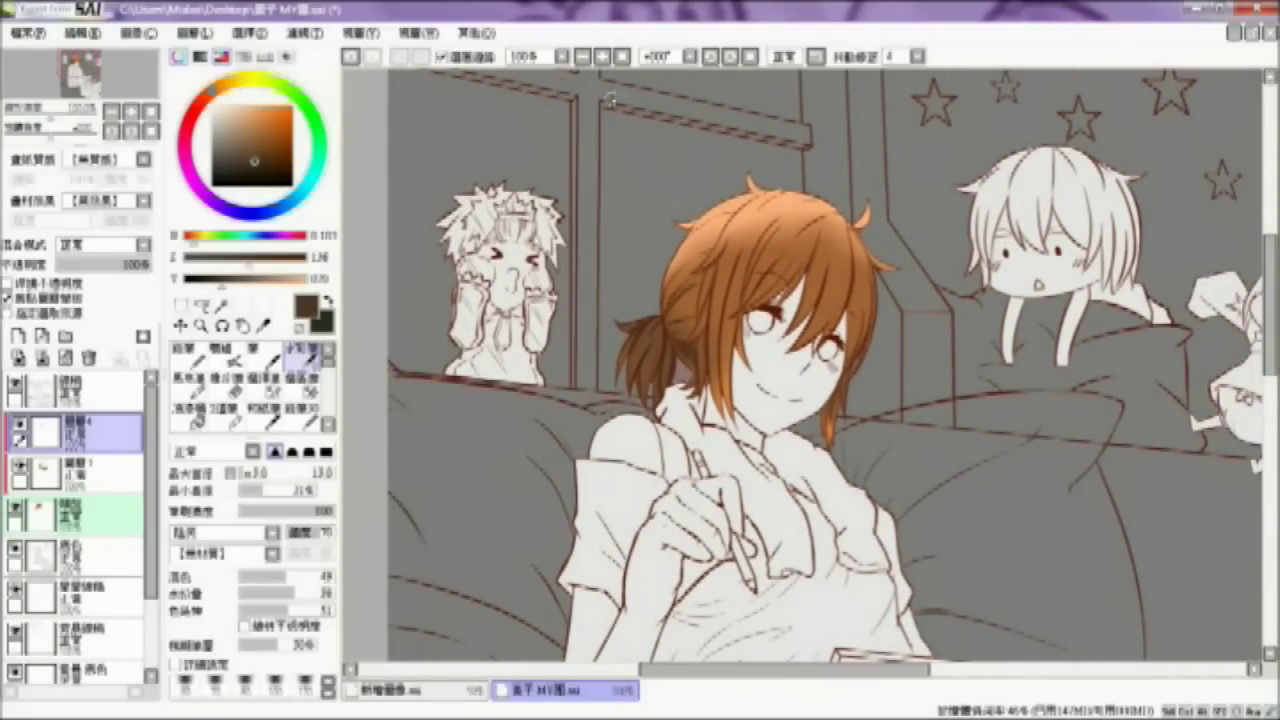
{"action": "left_click", "coordinate": [603, 57]}
{"action": "left_click_drag", "start_coordinate": [1268, 290], "coordinate": [1268, 282]}
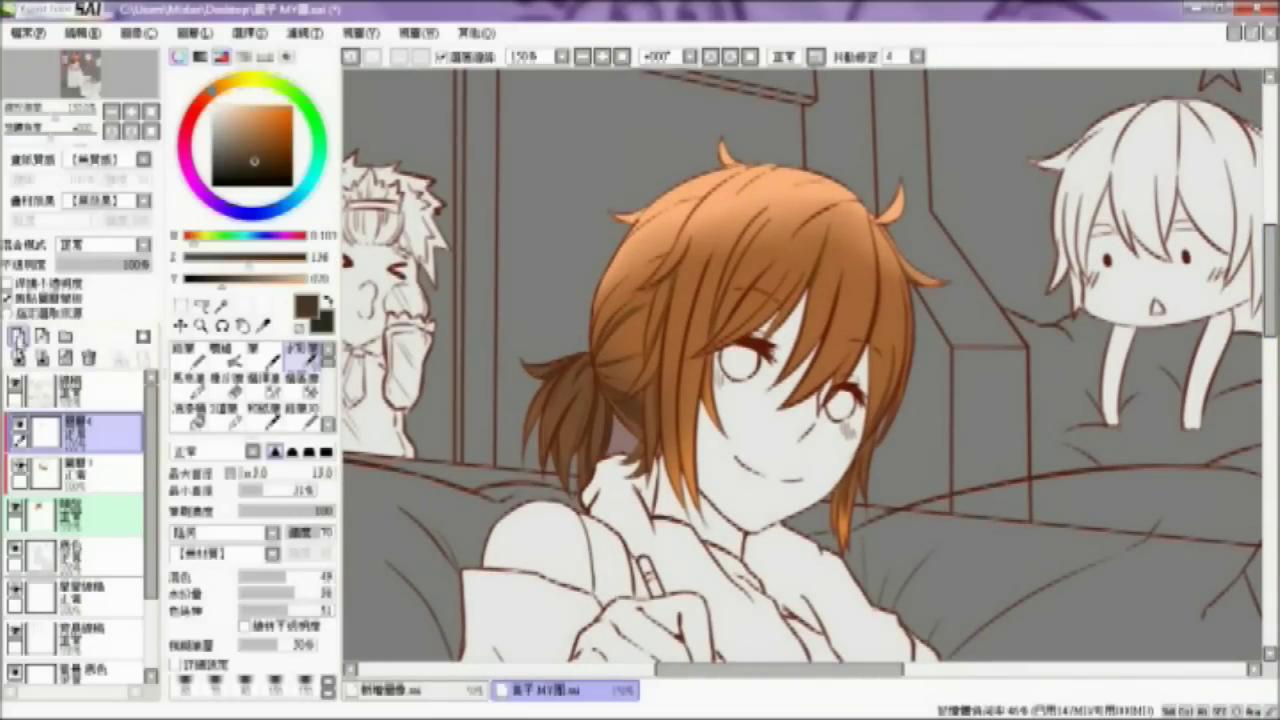
Step: Add a new clipped layer above the hair shadow layer and choose a pale yellow highlight colour for the Brush
{"action": "left_click", "coordinate": [40, 336]}
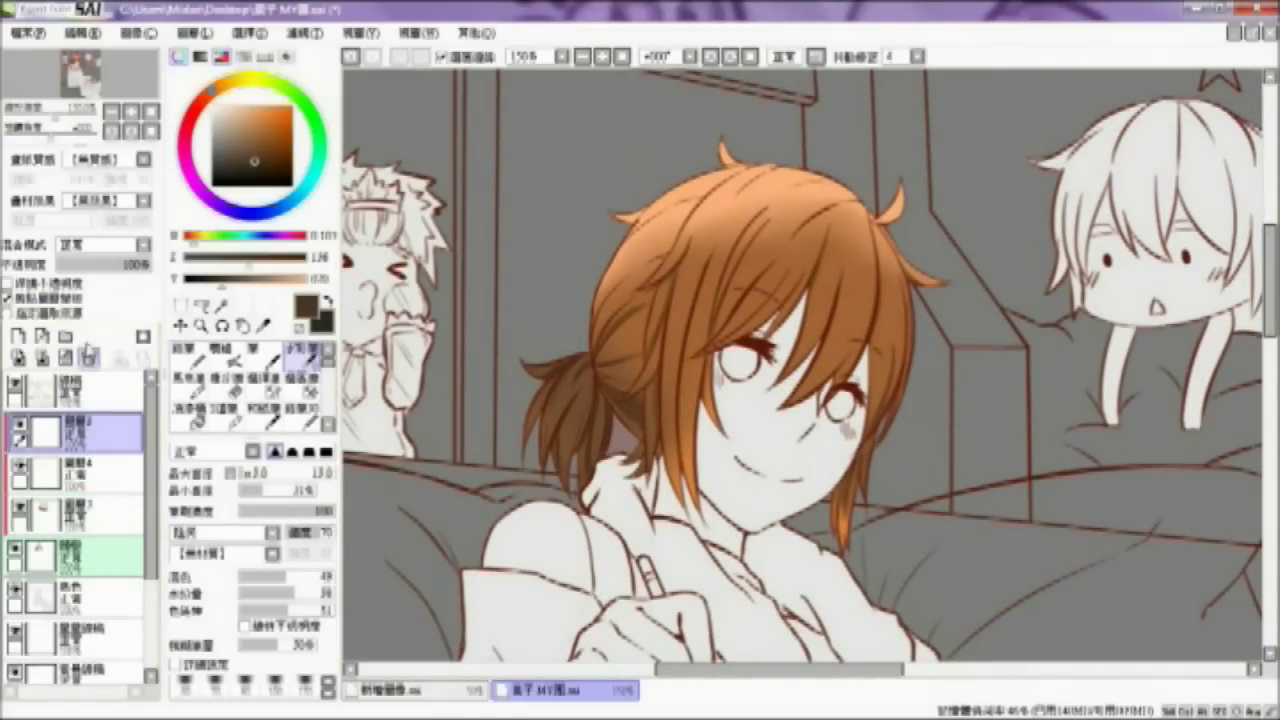
{"action": "left_click", "coordinate": [263, 326]}
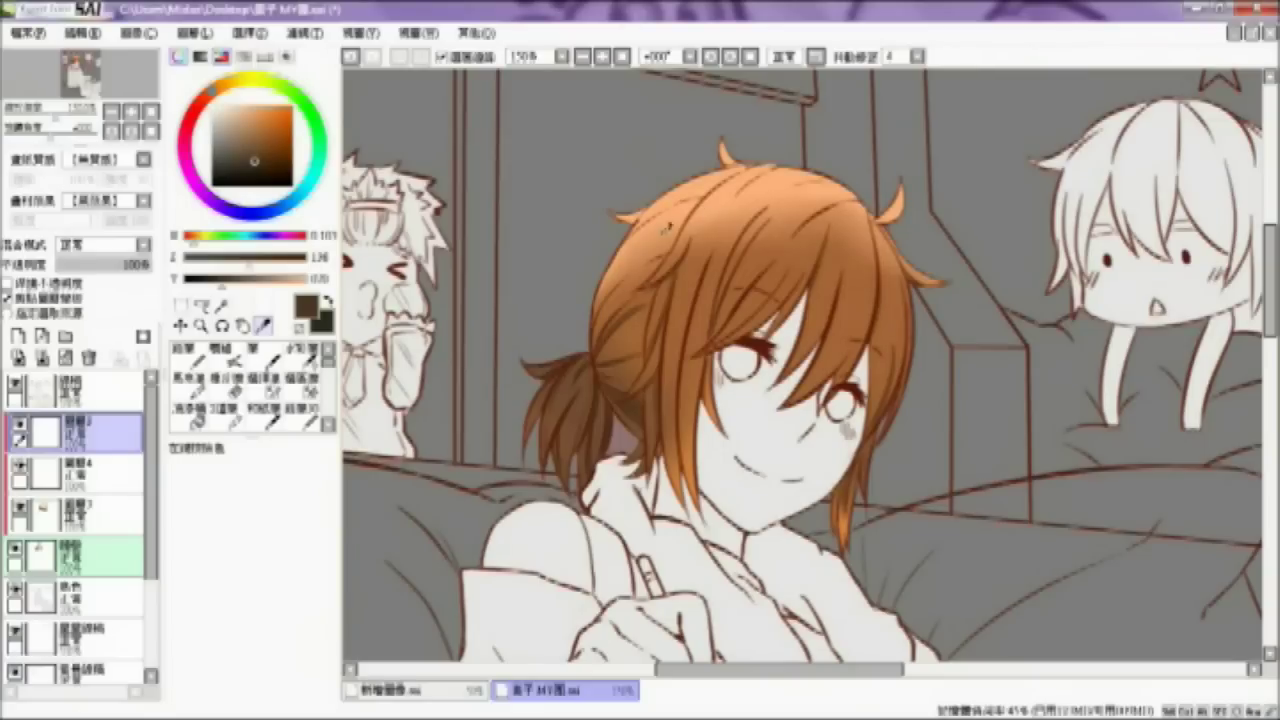
{"action": "left_click", "coordinate": [663, 218]}
{"action": "left_click", "coordinate": [237, 82]}
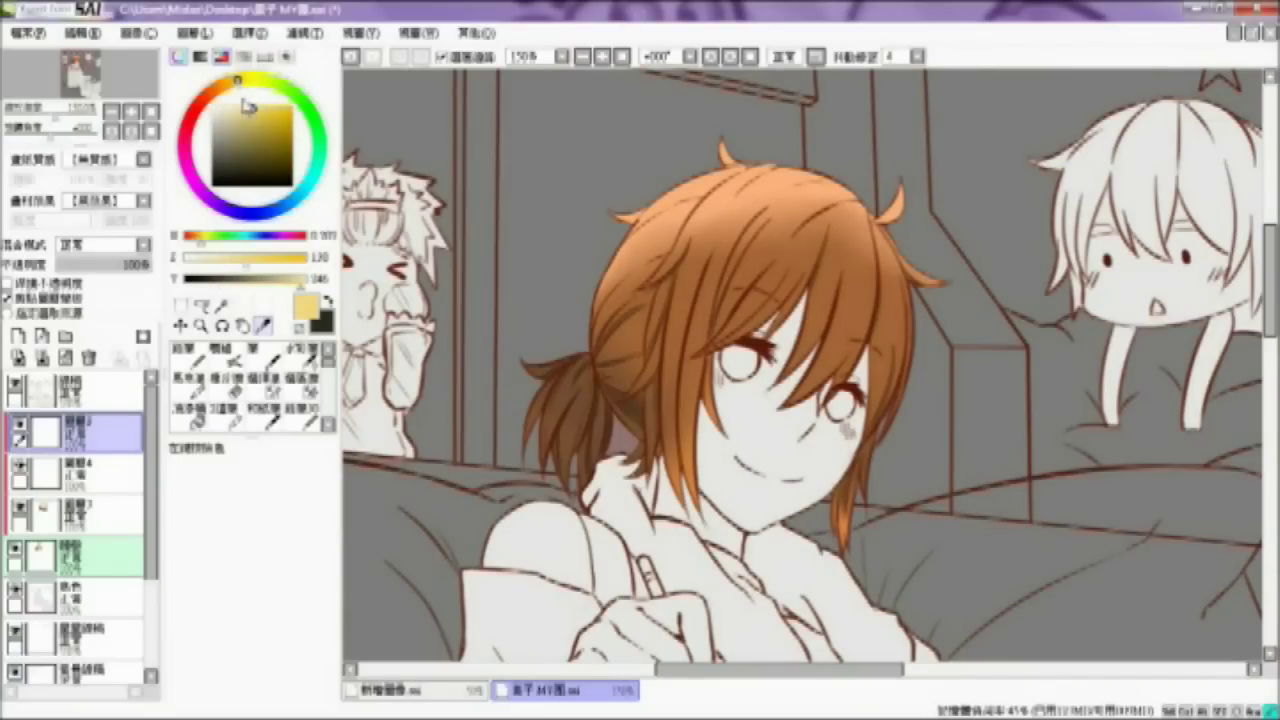
{"action": "left_click", "coordinate": [241, 105]}
{"action": "left_click", "coordinate": [270, 350]}
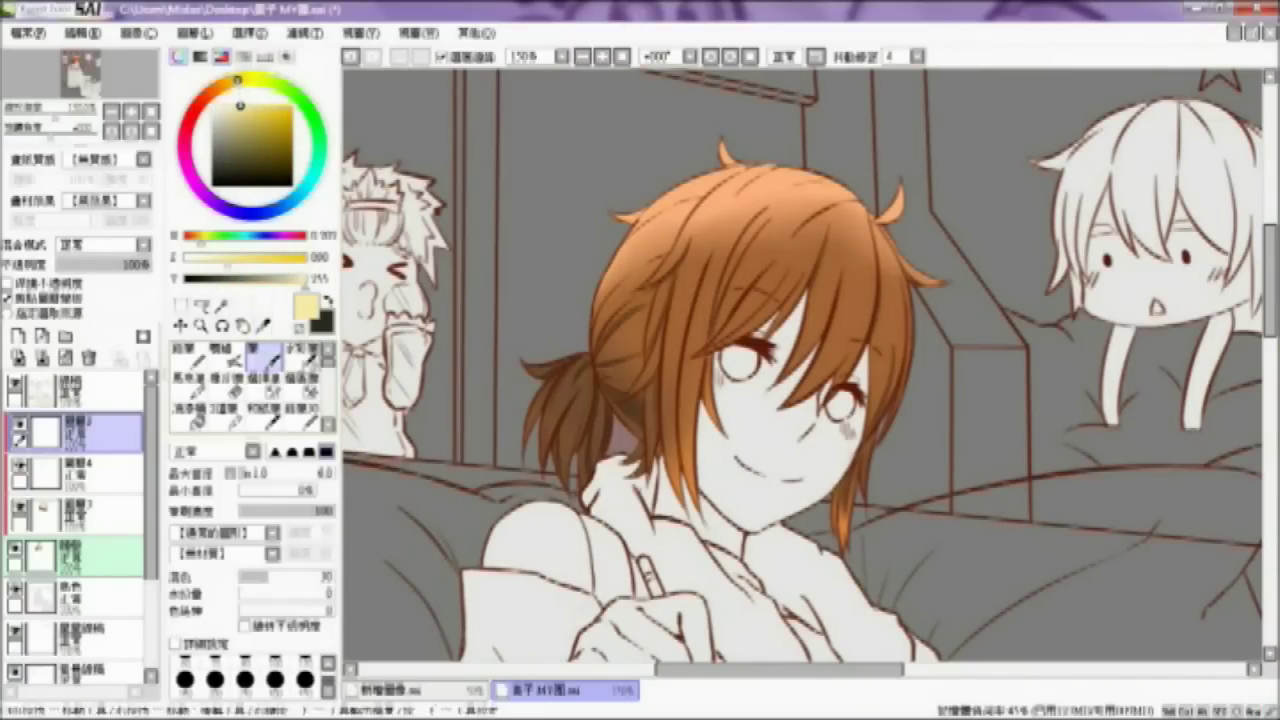
{"action": "left_click", "coordinate": [605, 59]}
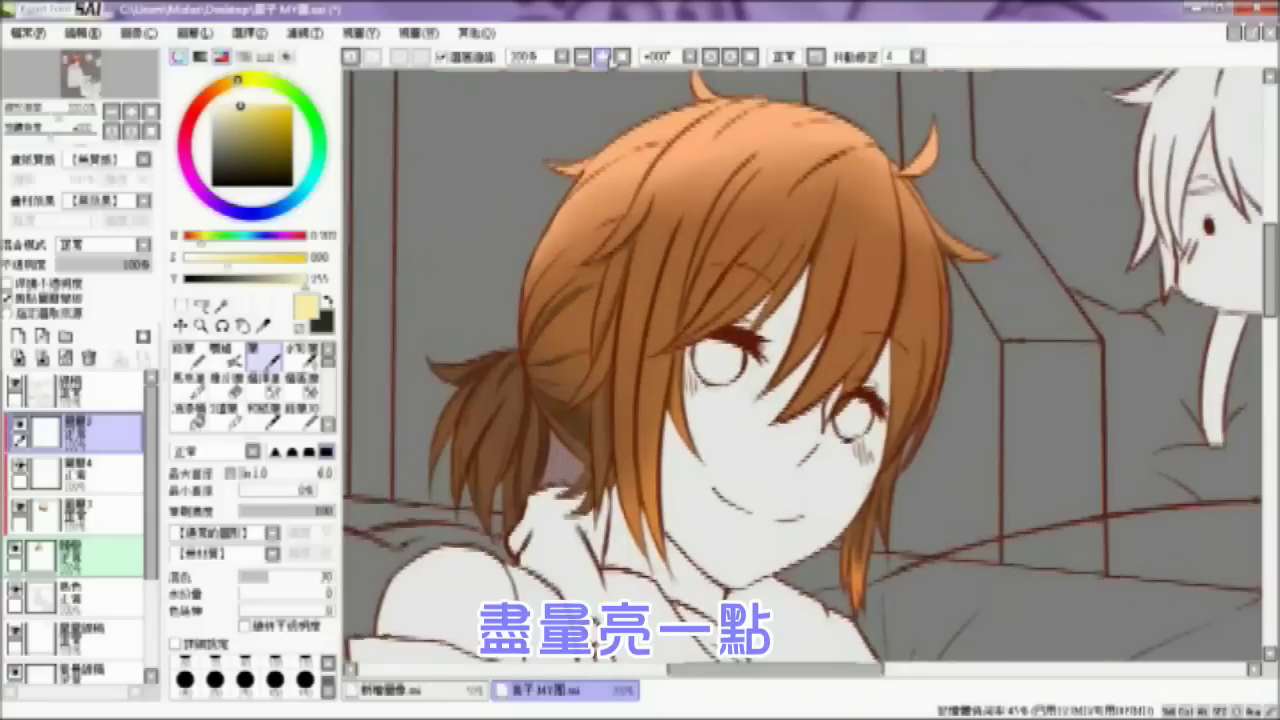
{"action": "left_click", "coordinate": [605, 59]}
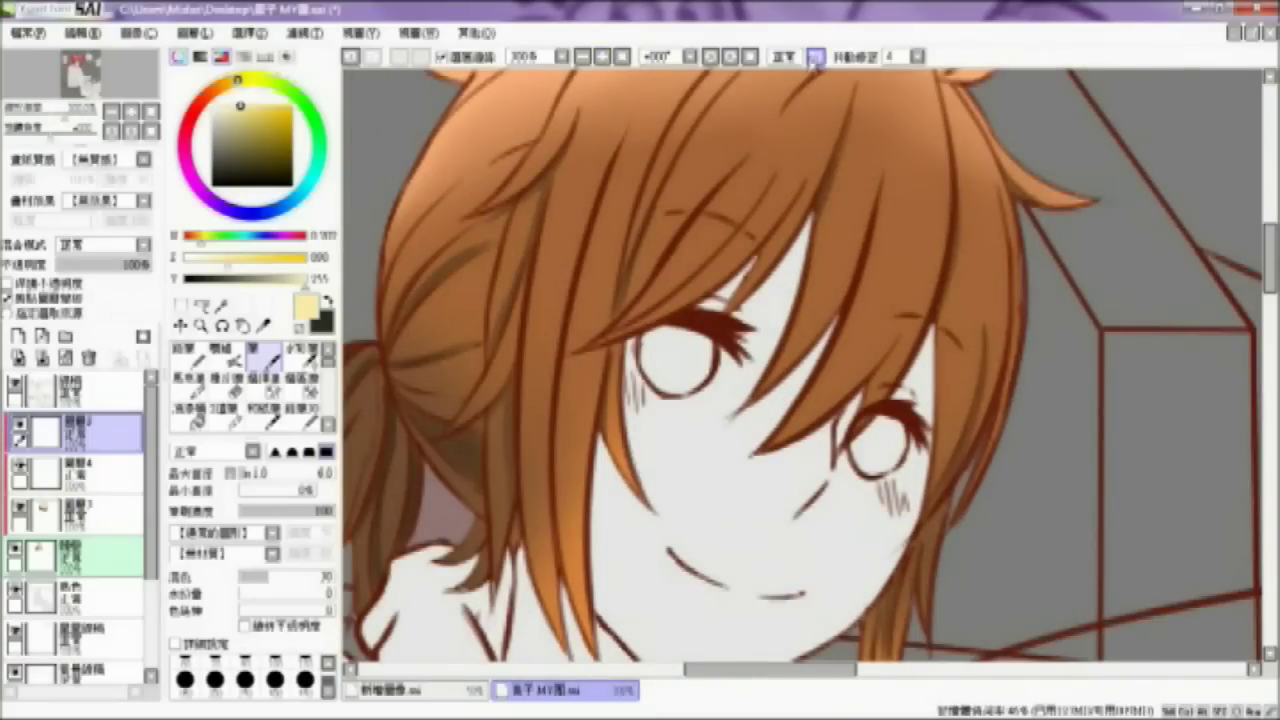
{"action": "key", "text": "h"}
{"action": "key", "text": "h"}
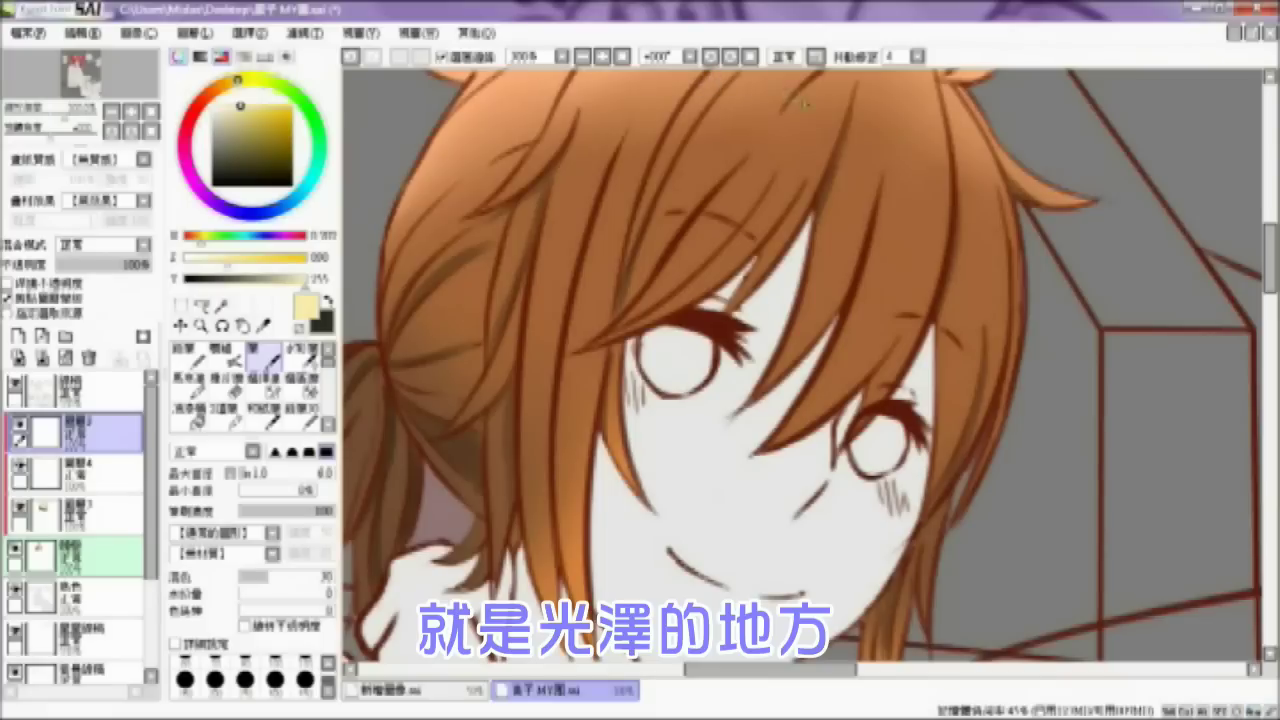
Step: Pick a slightly paler yellow and paint thin highlight strokes along the outer edge of the crown above the ponytail at 400% zoom
{"action": "key", "text": "h"}
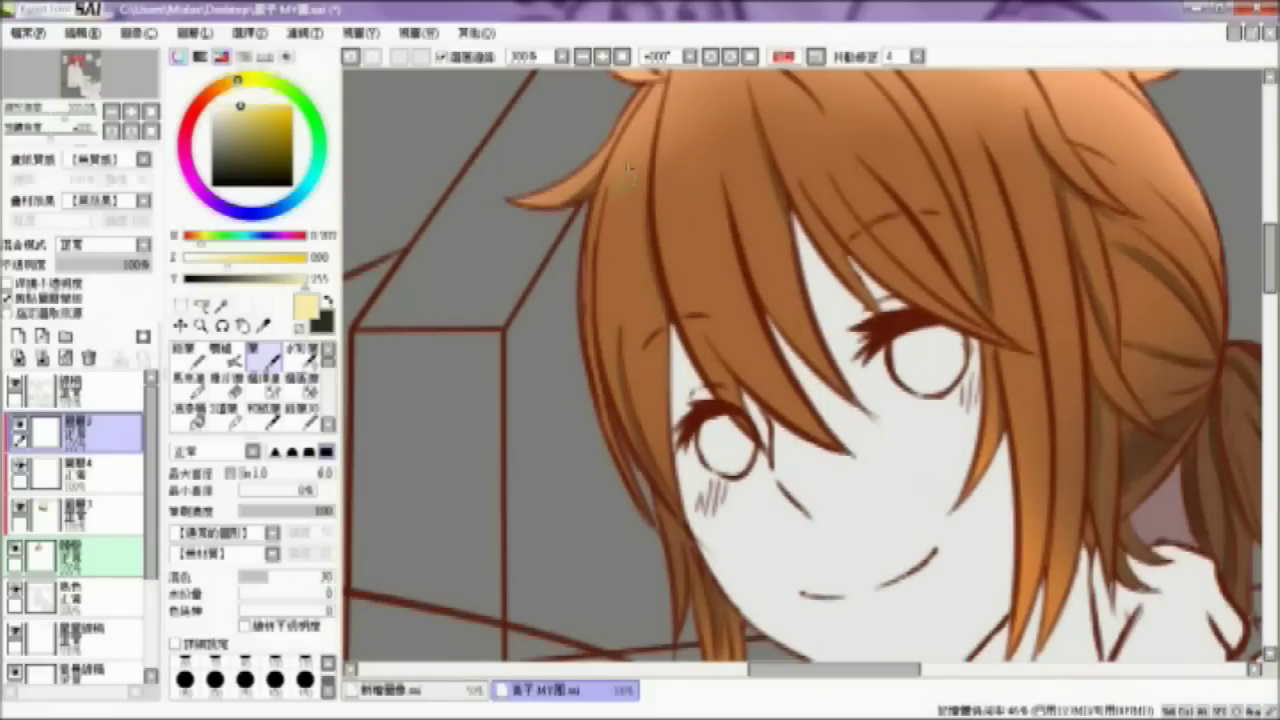
{"action": "left_click_drag", "start_coordinate": [1269, 286], "coordinate": [1269, 276]}
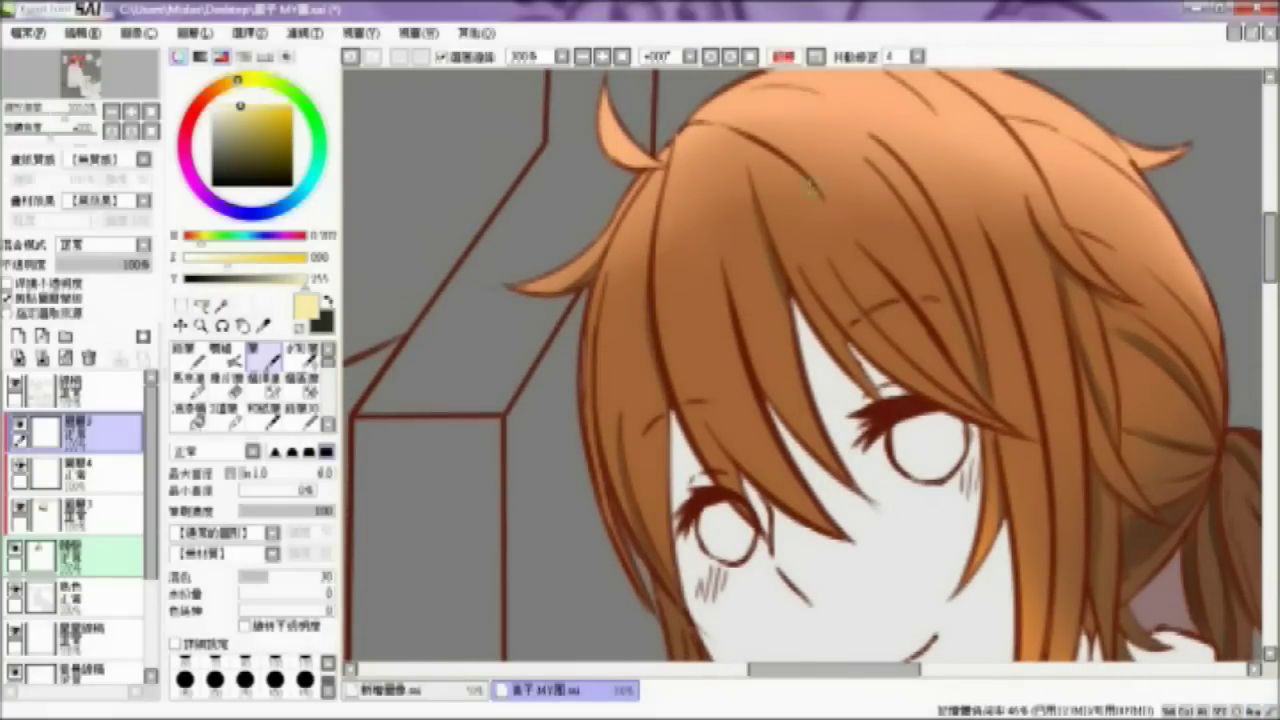
{"action": "key", "text": "h"}
{"action": "left_click_drag", "start_coordinate": [1268, 265], "coordinate": [1268, 235]}
{"action": "left_click_drag", "start_coordinate": [755, 668], "coordinate": [711, 668]}
{"action": "left_click", "coordinate": [603, 56]}
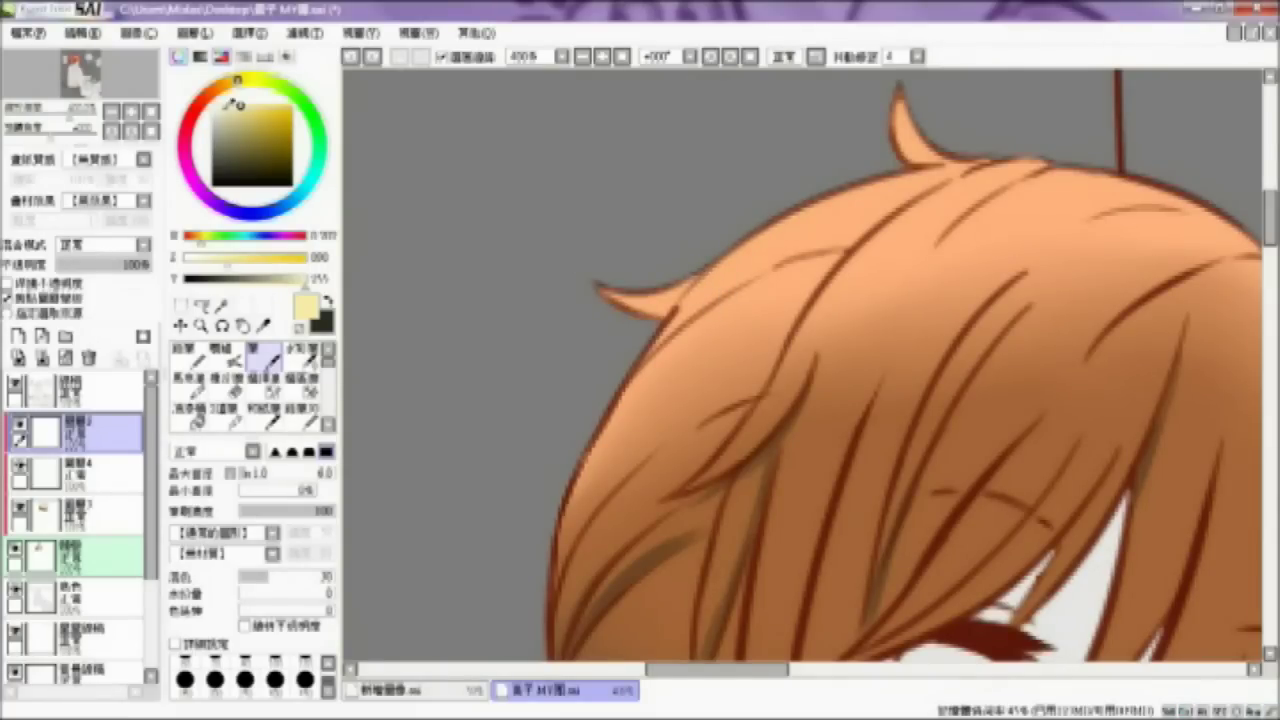
{"action": "left_click", "coordinate": [231, 105]}
{"action": "mouse_move", "coordinate": [682, 302]}
{"action": "left_mouse_down"}
{"action": "mouse_move", "coordinate": [766, 223]}
{"action": "mouse_move", "coordinate": [831, 206]}
{"action": "left_mouse_up"}
{"action": "mouse_move", "coordinate": [737, 263]}
{"action": "left_mouse_down"}
{"action": "mouse_move", "coordinate": [826, 203]}
{"action": "mouse_move", "coordinate": [745, 248]}
{"action": "mouse_move", "coordinate": [870, 184]}
{"action": "left_mouse_up"}
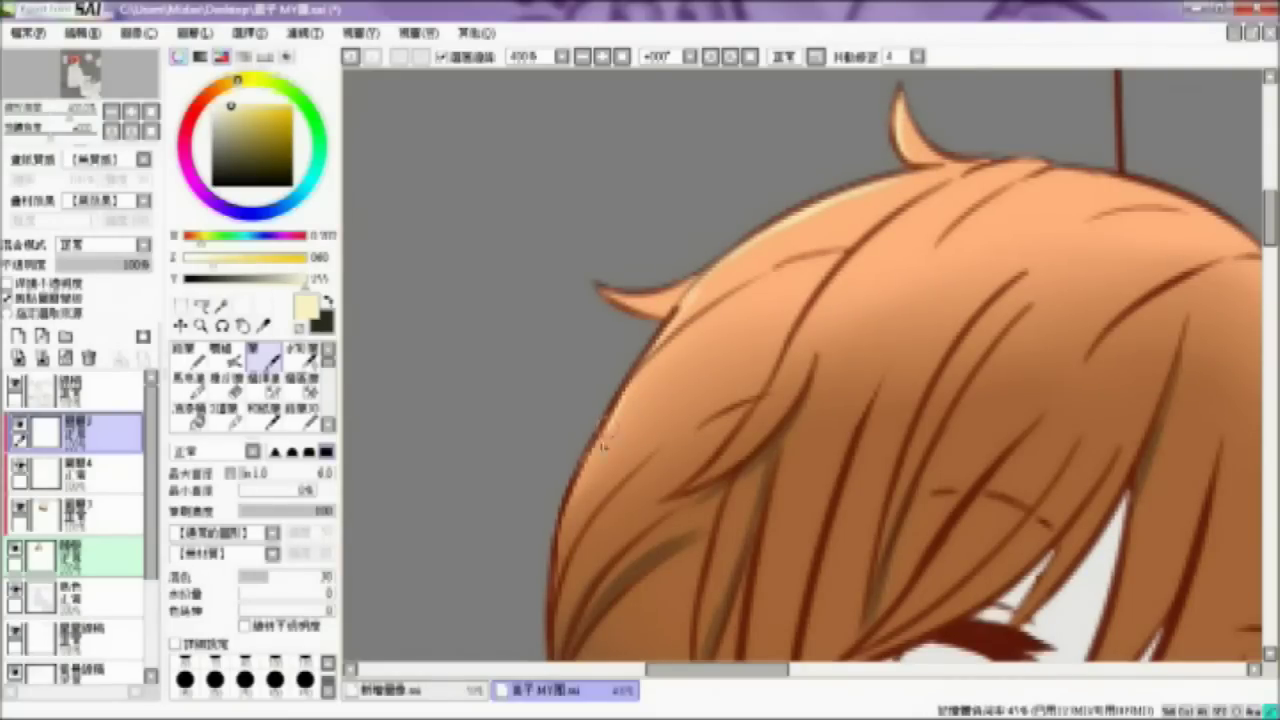
{"action": "left_click_drag", "start_coordinate": [632, 376], "coordinate": [560, 528]}
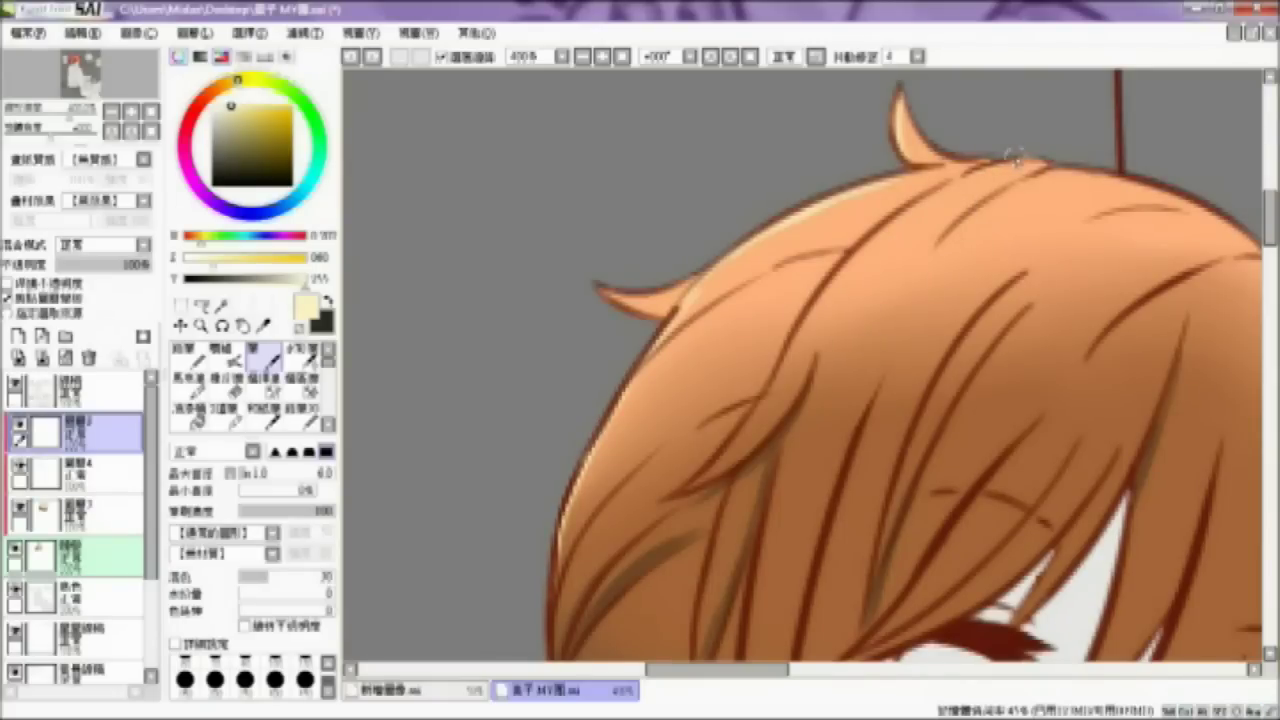
Step: Paint a pale yellow highlight along the long parting strand from the top of the head to its pointed tip
{"action": "mouse_move", "coordinate": [982, 168]}
{"action": "left_mouse_down"}
{"action": "mouse_move", "coordinate": [838, 280]}
{"action": "mouse_move", "coordinate": [760, 420]}
{"action": "left_mouse_up"}
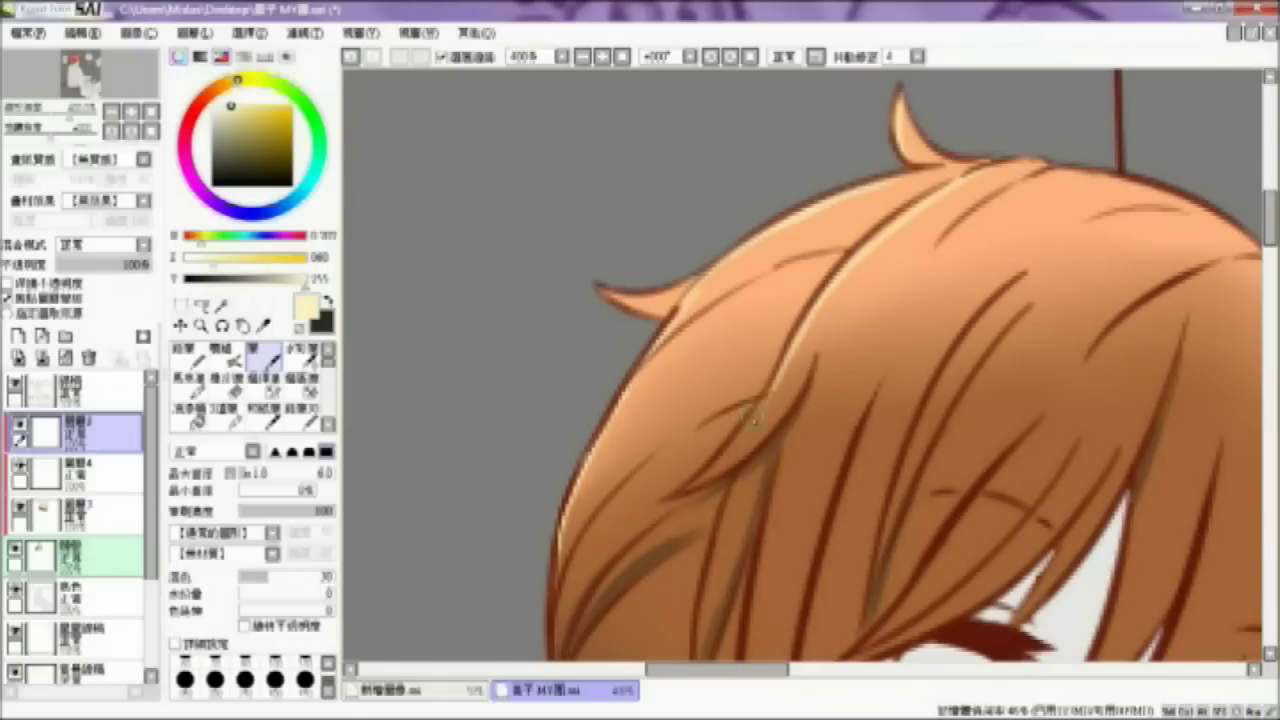
{"action": "left_click_drag", "start_coordinate": [793, 356], "coordinate": [715, 454]}
{"action": "left_click_drag", "start_coordinate": [770, 387], "coordinate": [685, 494]}
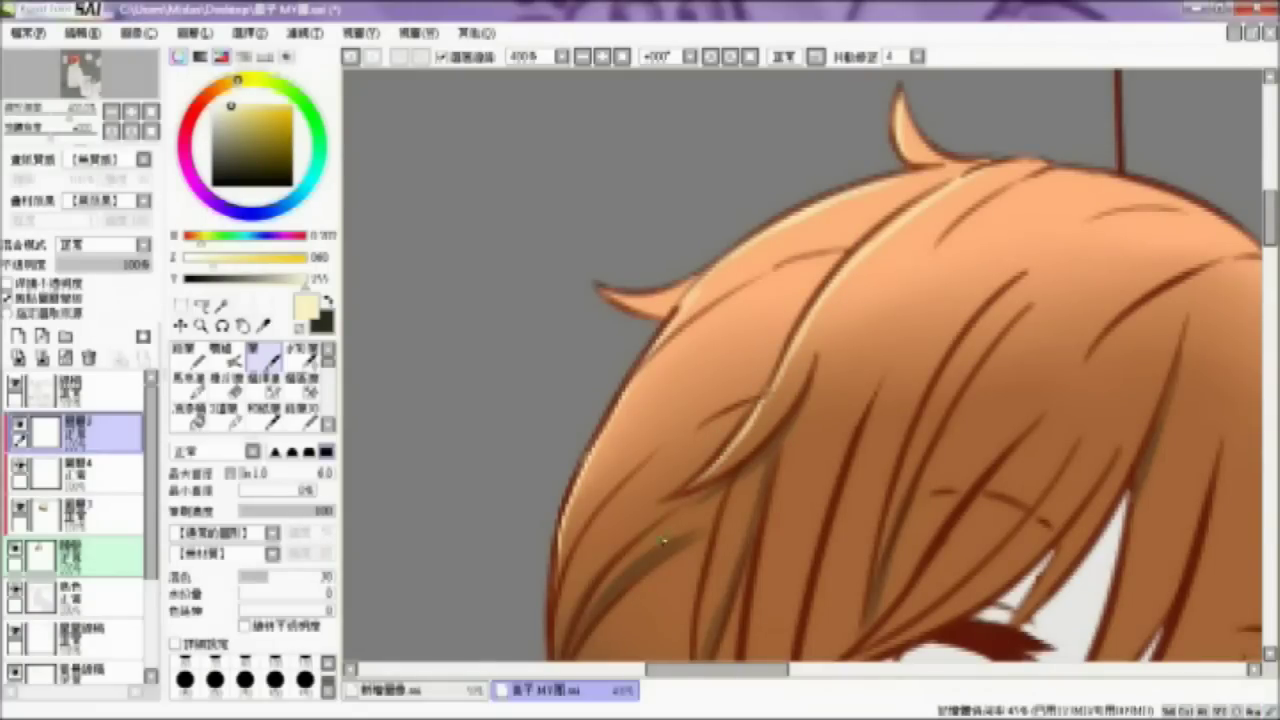
Step: Paint tapered highlights on the fringe strand above the eye nearest the ponytail and on the central fringe strand between the eyes
{"action": "left_click_drag", "start_coordinate": [766, 668], "coordinate": [778, 668]}
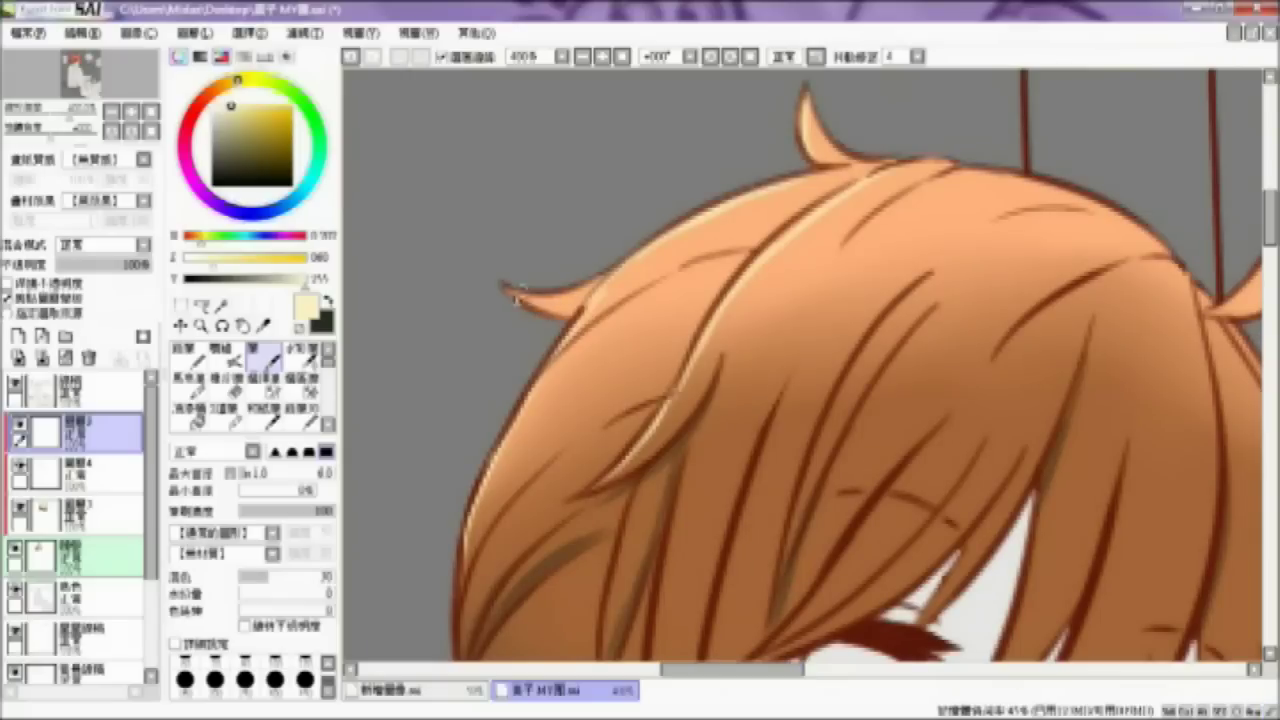
{"action": "left_click_drag", "start_coordinate": [765, 670], "coordinate": [805, 670]}
{"action": "mouse_move", "coordinate": [1272, 222]}
{"action": "left_mouse_down"}
{"action": "mouse_move", "coordinate": [1272, 258]}
{"action": "mouse_move", "coordinate": [1272, 240]}
{"action": "left_mouse_up"}
{"action": "mouse_move", "coordinate": [717, 270]}
{"action": "left_mouse_down"}
{"action": "mouse_move", "coordinate": [580, 452]}
{"action": "mouse_move", "coordinate": [486, 526]}
{"action": "left_mouse_up"}
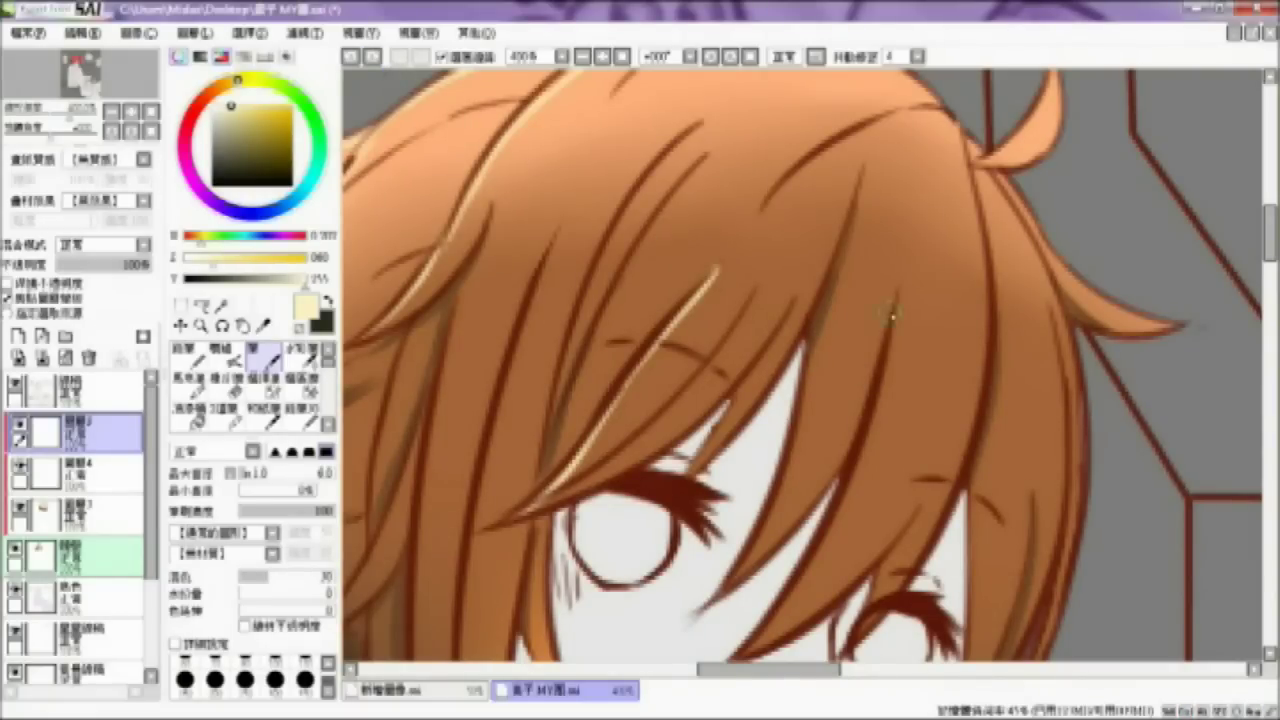
{"action": "left_click_drag", "start_coordinate": [892, 302], "coordinate": [817, 497]}
{"action": "key", "text": "ctrl+z"}
{"action": "left_click_drag", "start_coordinate": [892, 300], "coordinate": [782, 537]}
{"action": "key", "text": "ctrl+z"}
{"action": "key", "text": "ctrl+y"}
{"action": "key", "text": "ctrl+z"}
{"action": "key", "text": "ctrl+y"}
{"action": "mouse_move", "coordinate": [852, 428]}
{"action": "left_mouse_down"}
{"action": "mouse_move", "coordinate": [778, 544]}
{"action": "mouse_move", "coordinate": [710, 590]}
{"action": "left_mouse_up"}
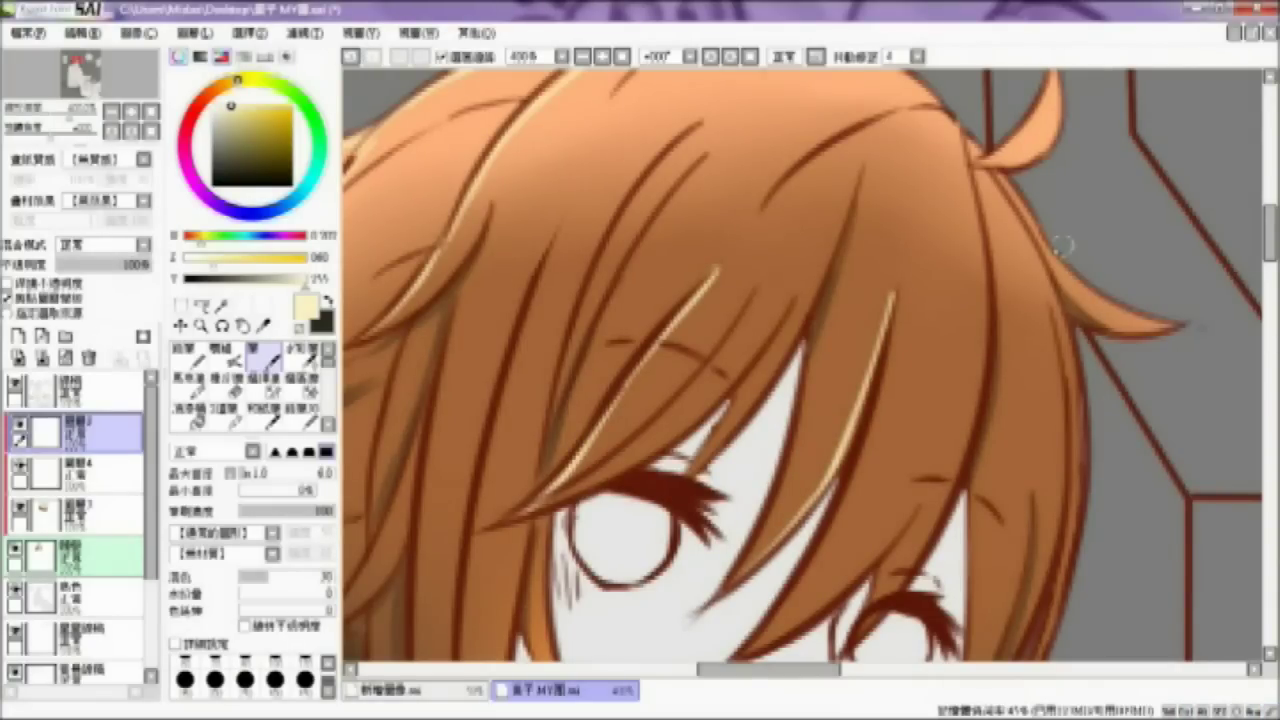
Step: Highlight the upper edge of the long fringe strand that falls towards the eye farther from the ponytail
{"action": "left_click_drag", "start_coordinate": [984, 271], "coordinate": [976, 434]}
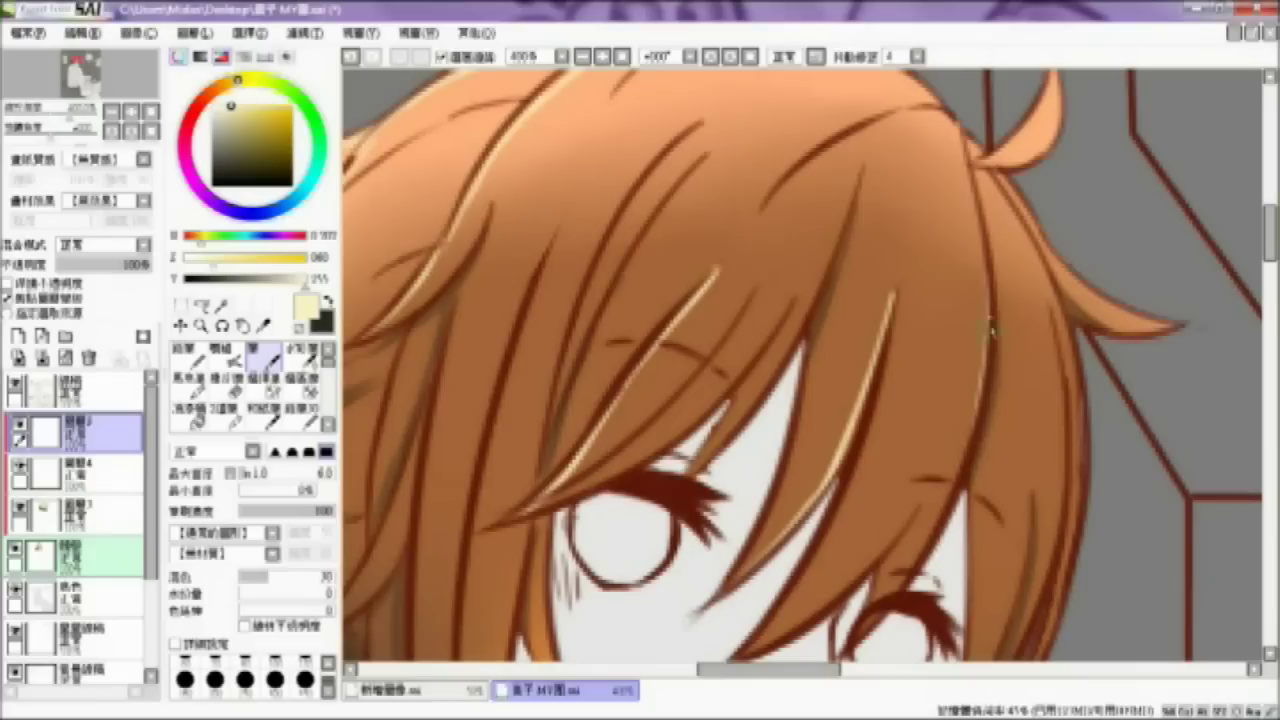
{"action": "left_click_drag", "start_coordinate": [983, 352], "coordinate": [955, 492]}
{"action": "left_click_drag", "start_coordinate": [978, 406], "coordinate": [912, 560]}
{"action": "key", "text": "ctrl+z"}
{"action": "left_click_drag", "start_coordinate": [980, 408], "coordinate": [900, 571]}
{"action": "left_click_drag", "start_coordinate": [943, 502], "coordinate": [872, 604]}
{"action": "key", "text": "ctrl+z"}
{"action": "key", "text": "ctrl+z"}
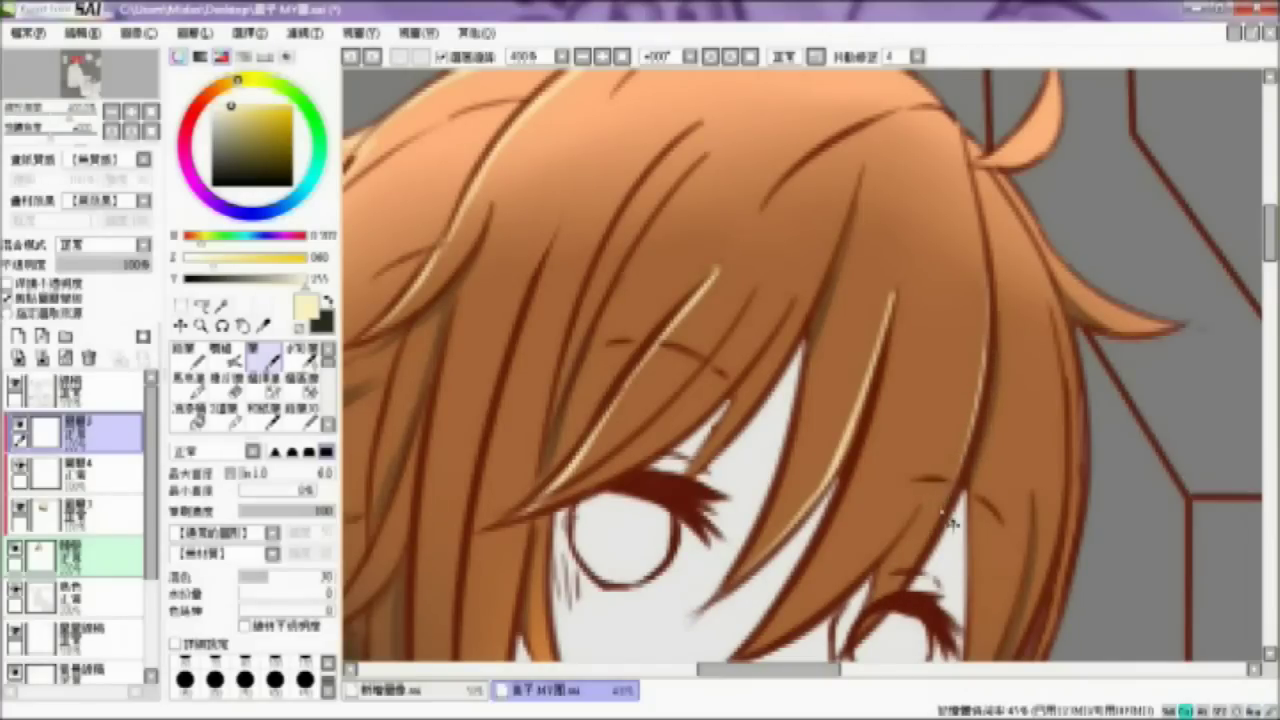
{"action": "left_click_drag", "start_coordinate": [979, 420], "coordinate": [899, 585]}
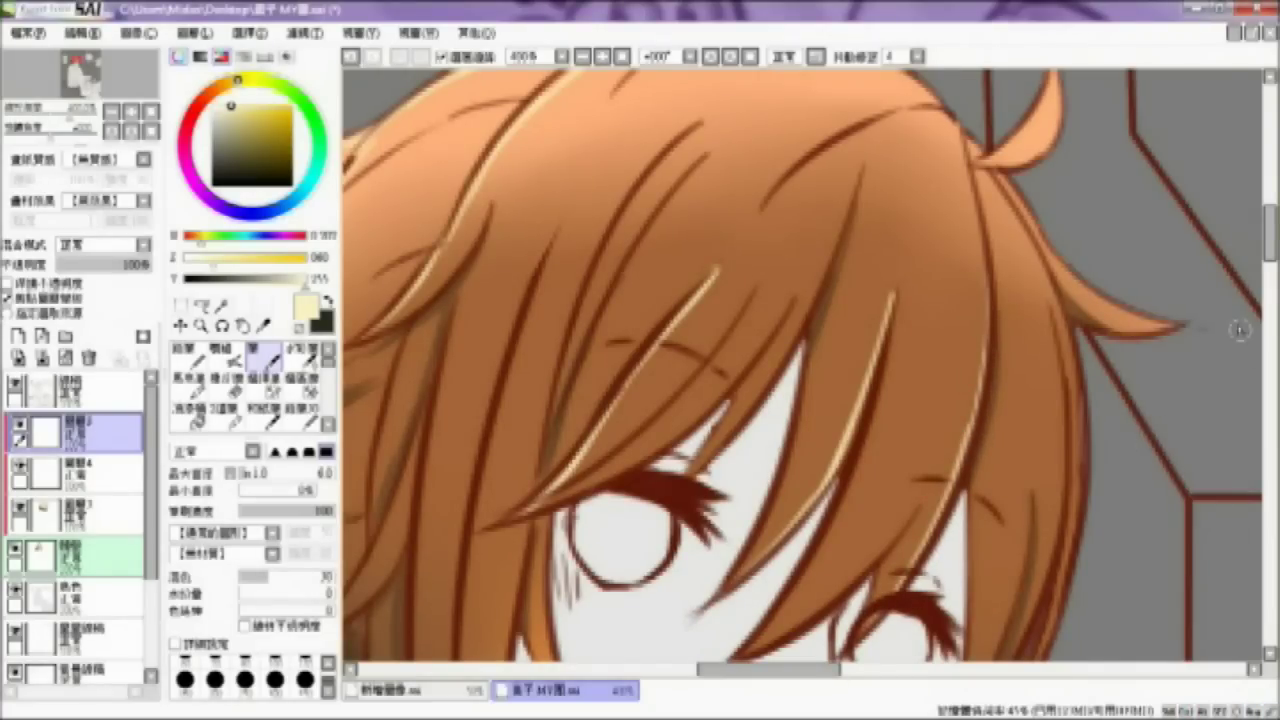
Step: Extend the long fringe strand's highlight down along its lower edge to the pointed tip between the eyes
{"action": "scroll", "coordinate": [1235, 278], "scroll_direction": "down", "scroll_amount": 3}
{"action": "left_click_drag", "start_coordinate": [919, 359], "coordinate": [793, 510]}
{"action": "key", "text": "ctrl+z"}
{"action": "left_click_drag", "start_coordinate": [919, 360], "coordinate": [737, 525]}
{"action": "mouse_move", "coordinate": [857, 438]}
{"action": "left_mouse_down"}
{"action": "mouse_move", "coordinate": [795, 490]}
{"action": "mouse_move", "coordinate": [722, 524]}
{"action": "left_mouse_up"}
{"action": "left_click", "coordinate": [584, 57]}
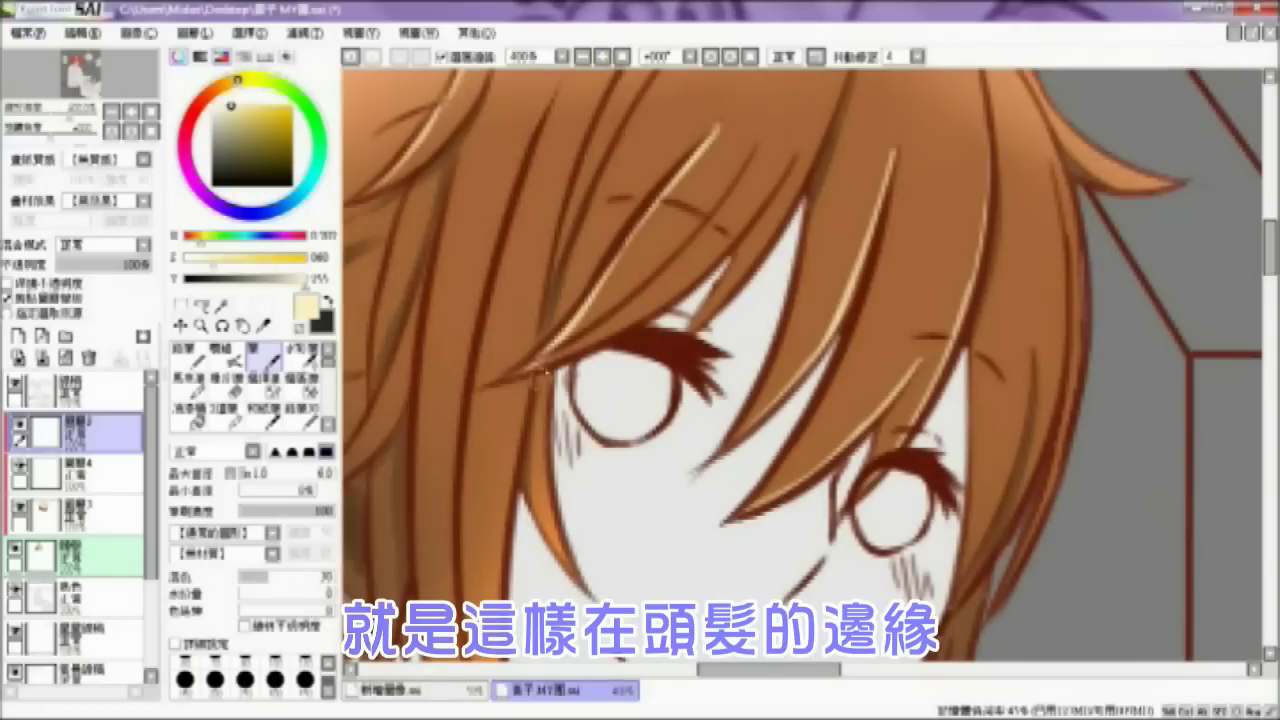
Step: Paint highlights down the edges of the side lock and the small inner strand framing the face on the ponytail side
{"action": "scroll", "coordinate": [1248, 287], "scroll_direction": "down", "scroll_amount": 3}
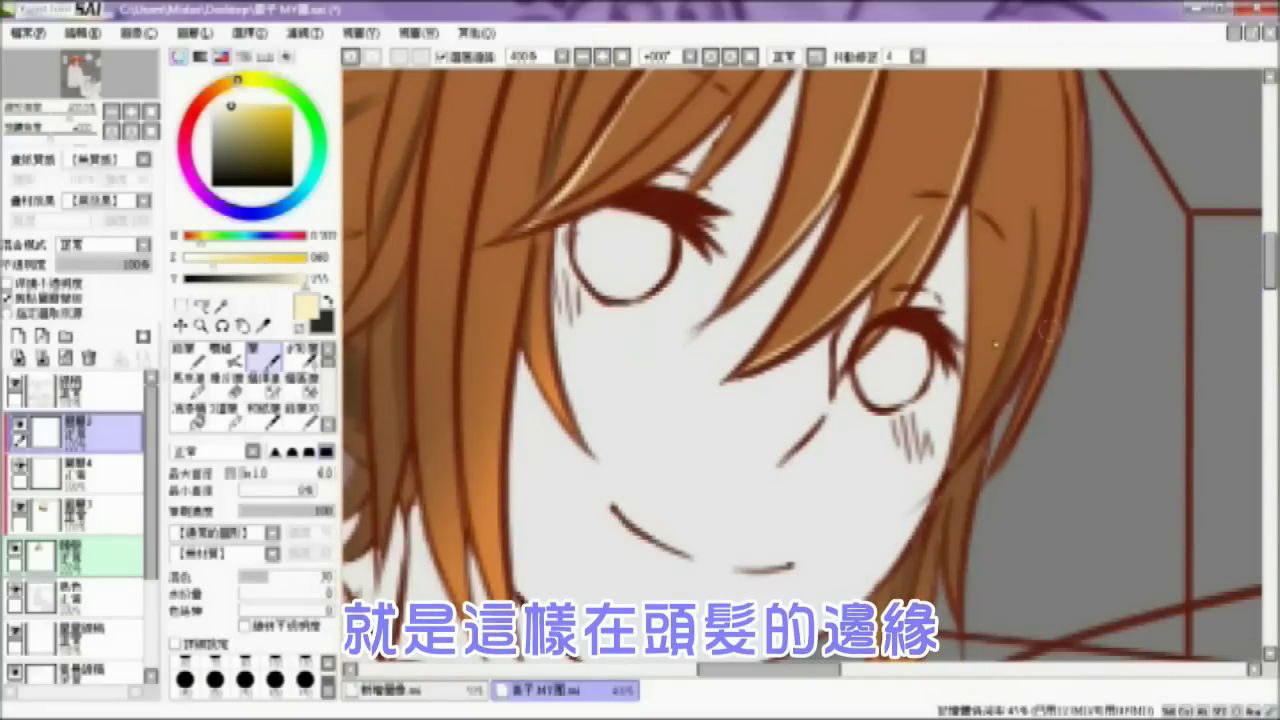
{"action": "mouse_move", "coordinate": [530, 242]}
{"action": "left_mouse_down"}
{"action": "mouse_move", "coordinate": [489, 542]}
{"action": "mouse_move", "coordinate": [504, 377]}
{"action": "mouse_move", "coordinate": [502, 548]}
{"action": "left_mouse_up"}
{"action": "key", "text": "ctrl+z"}
{"action": "left_click_drag", "start_coordinate": [506, 364], "coordinate": [511, 607]}
{"action": "mouse_move", "coordinate": [497, 407]}
{"action": "left_mouse_down"}
{"action": "mouse_move", "coordinate": [495, 500]}
{"action": "mouse_move", "coordinate": [525, 628]}
{"action": "left_mouse_up"}
{"action": "left_click_drag", "start_coordinate": [556, 238], "coordinate": [576, 405]}
{"action": "left_click_drag", "start_coordinate": [555, 317], "coordinate": [588, 429]}
{"action": "left_click_drag", "start_coordinate": [557, 230], "coordinate": [548, 298]}
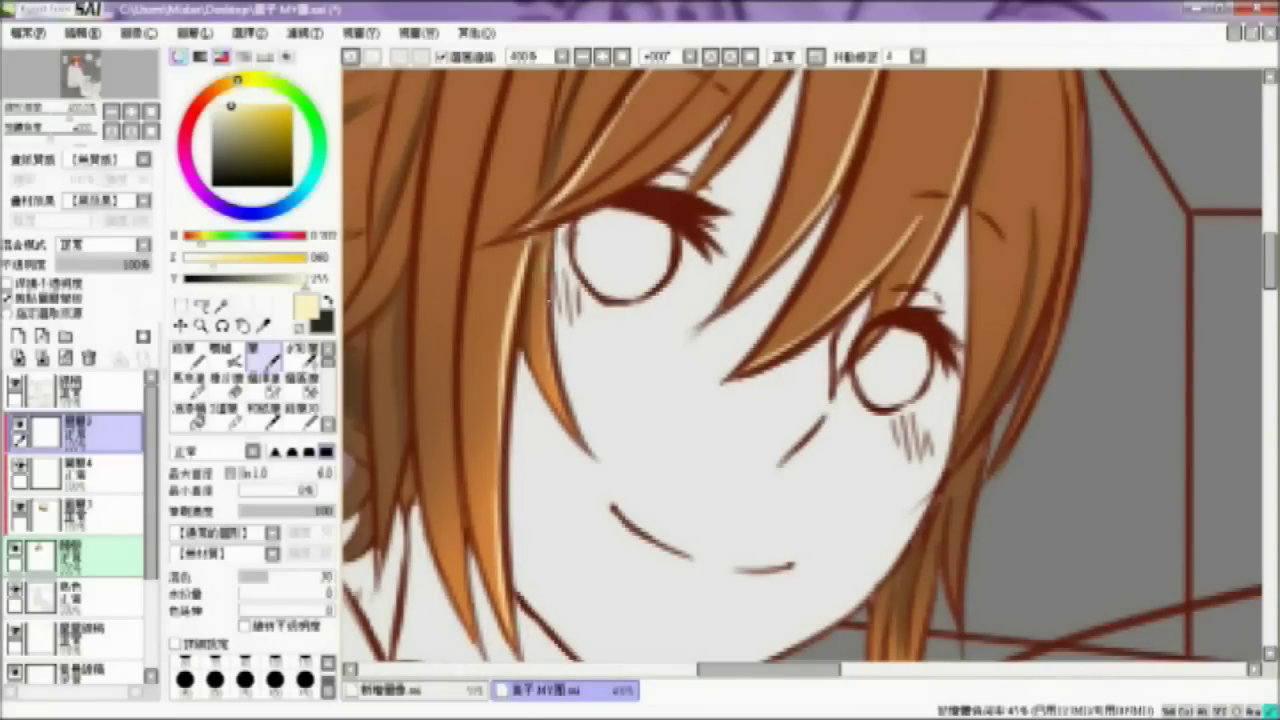
Step: Add short highlights near the orange tips of the side locks in front of the ponytail at 300% zoom
{"action": "scroll", "coordinate": [535, 232], "scroll_direction": "down", "scroll_amount": 1}
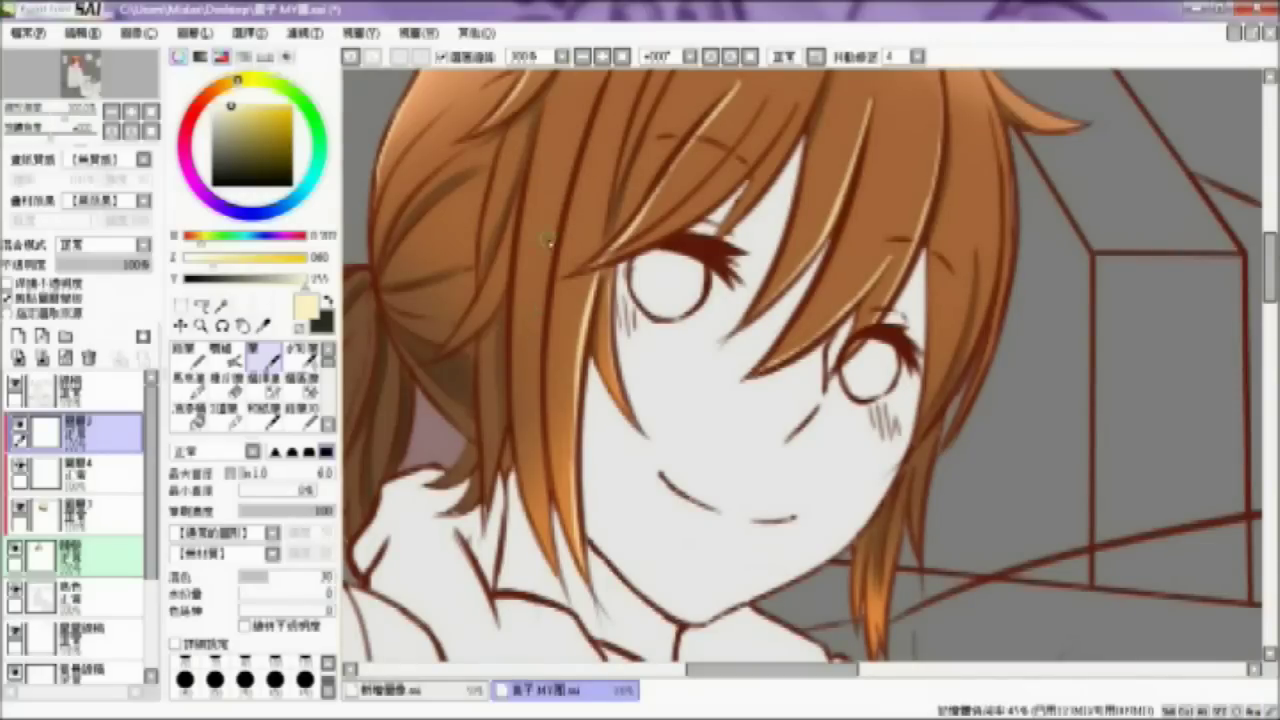
{"action": "left_click_drag", "start_coordinate": [547, 430], "coordinate": [558, 576]}
{"action": "key", "text": "ctrl+z"}
{"action": "key", "text": "ctrl+z"}
{"action": "left_click_drag", "start_coordinate": [547, 470], "coordinate": [556, 574]}
{"action": "left_click_drag", "start_coordinate": [509, 432], "coordinate": [487, 571]}
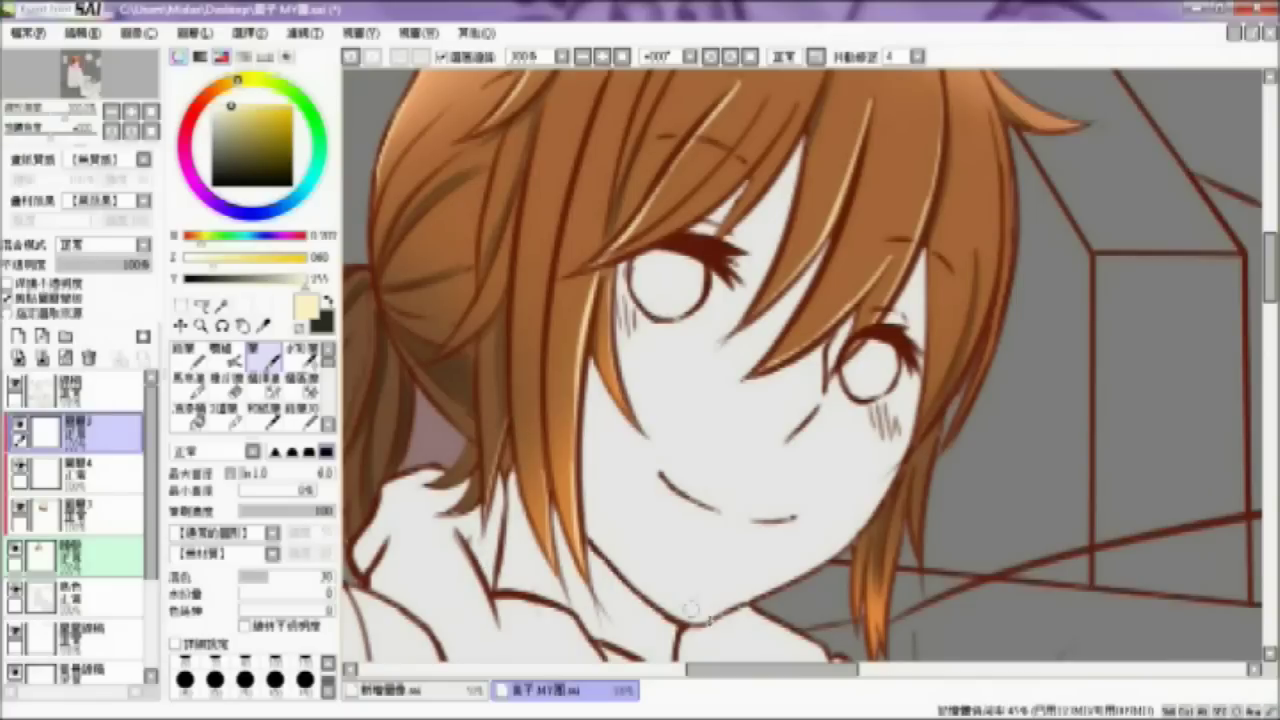
Step: Paint curved highlights along the outer strands on the side of the head opposite the ponytail, redoing unsatisfactory strokes
{"action": "left_click_drag", "start_coordinate": [938, 436], "coordinate": [925, 551]}
{"action": "key", "text": "ctrl+z"}
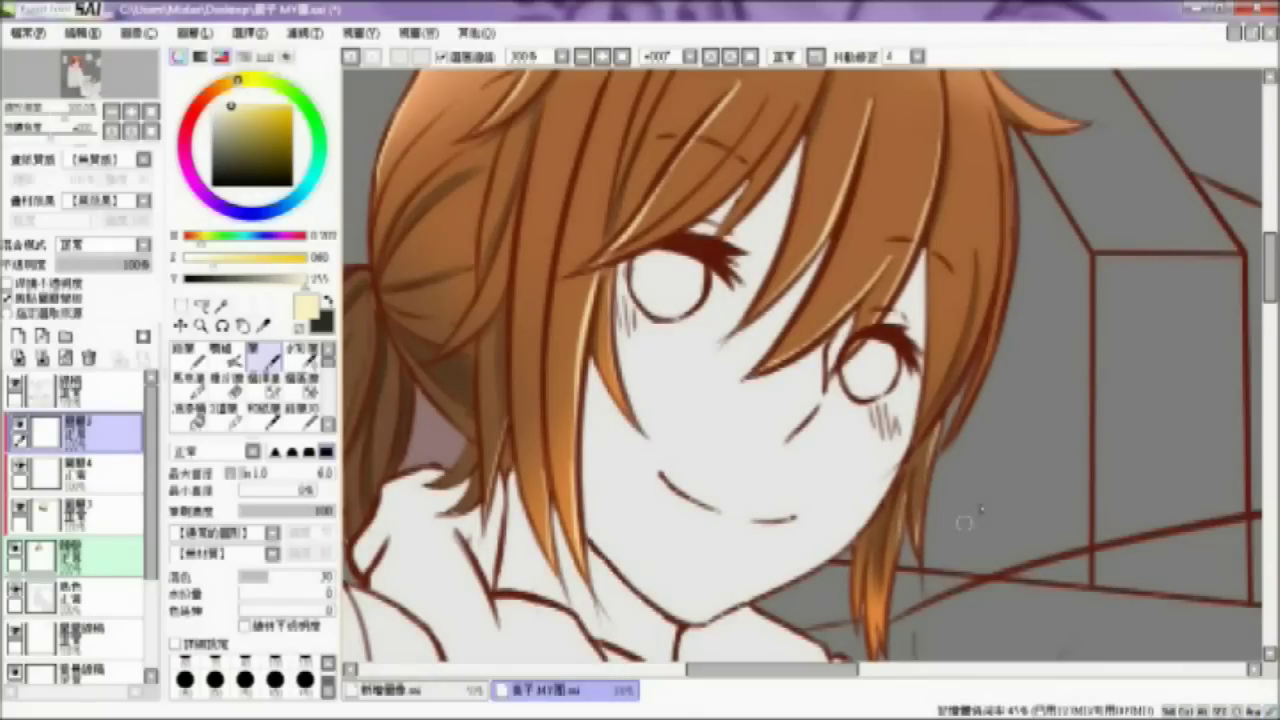
{"action": "scroll", "coordinate": [1274, 310], "scroll_direction": "up", "scroll_amount": 3}
{"action": "left_click_drag", "start_coordinate": [963, 168], "coordinate": [998, 366]}
{"action": "key", "text": "ctrl+z"}
{"action": "mouse_move", "coordinate": [991, 236]}
{"action": "left_mouse_down"}
{"action": "mouse_move", "coordinate": [998, 404]}
{"action": "mouse_move", "coordinate": [944, 524]}
{"action": "left_mouse_up"}
{"action": "left_click_drag", "start_coordinate": [968, 165], "coordinate": [1012, 388]}
{"action": "key", "text": "ctrl+z"}
{"action": "left_click_drag", "start_coordinate": [974, 188], "coordinate": [1004, 376]}
{"action": "key", "text": "ctrl+z"}
{"action": "left_click_drag", "start_coordinate": [987, 244], "coordinate": [1003, 432]}
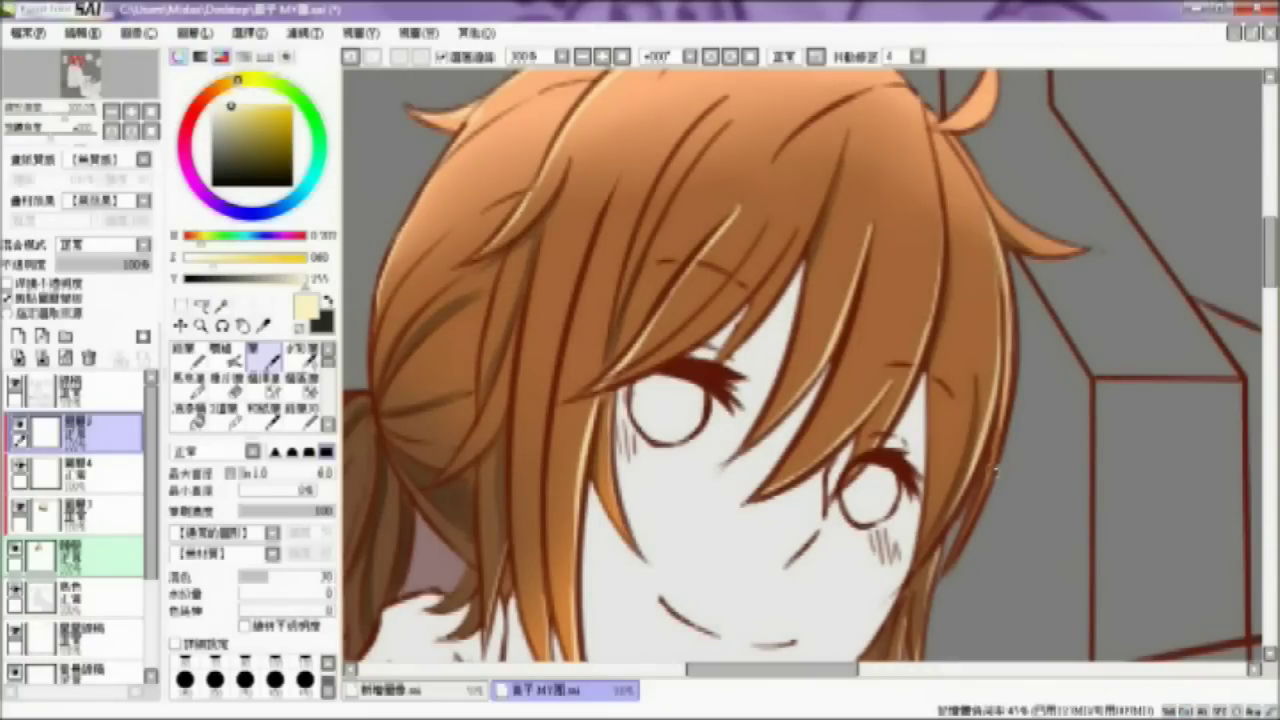
{"action": "left_click_drag", "start_coordinate": [1010, 378], "coordinate": [982, 493]}
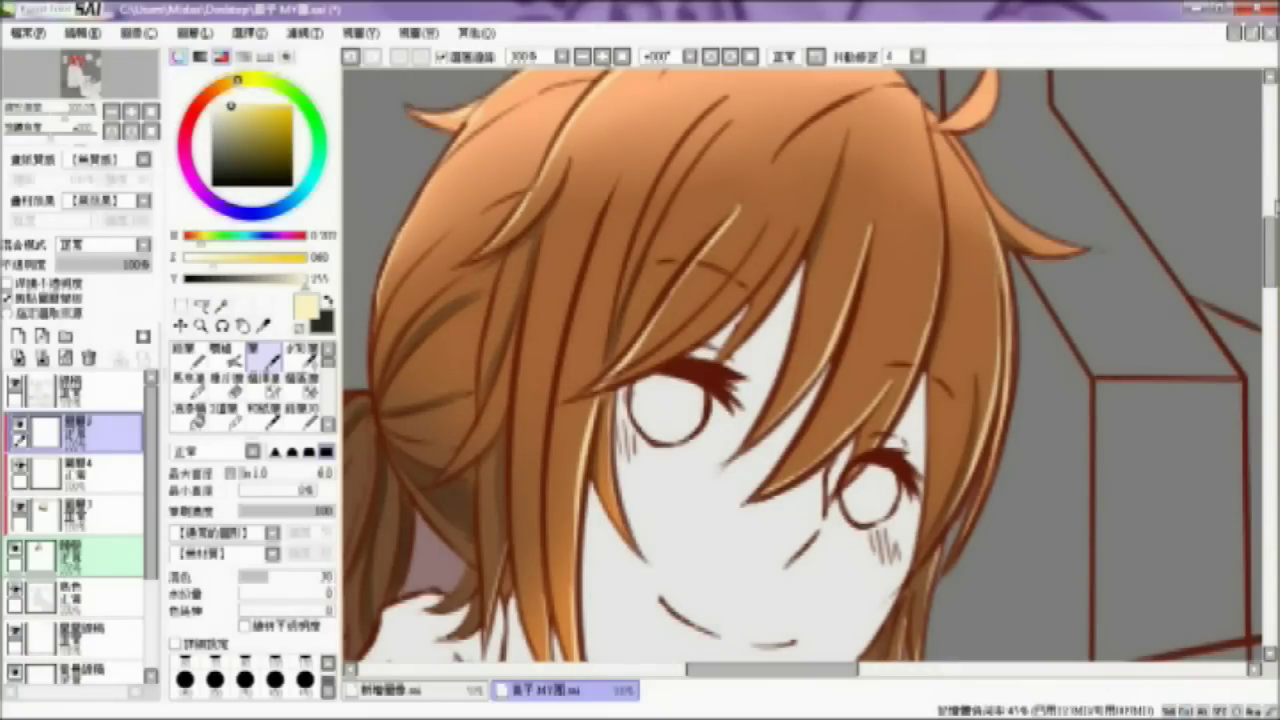
Step: Add small highlights to the two flyaway tufts on the side of the head opposite the ponytail
{"action": "left_click_drag", "start_coordinate": [1270, 243], "coordinate": [1267, 229]}
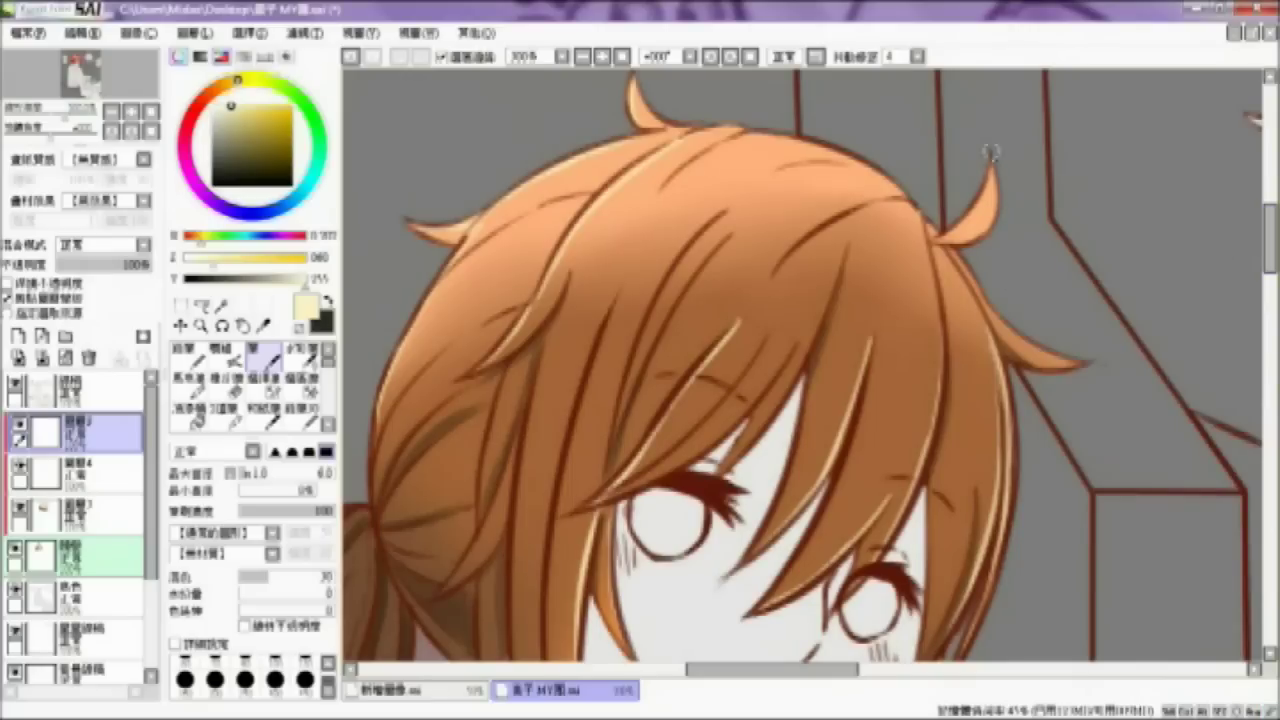
{"action": "left_click_drag", "start_coordinate": [990, 160], "coordinate": [980, 195]}
{"action": "mouse_move", "coordinate": [993, 318]}
{"action": "left_mouse_down"}
{"action": "mouse_move", "coordinate": [1030, 352]}
{"action": "mouse_move", "coordinate": [1088, 351]}
{"action": "left_mouse_up"}
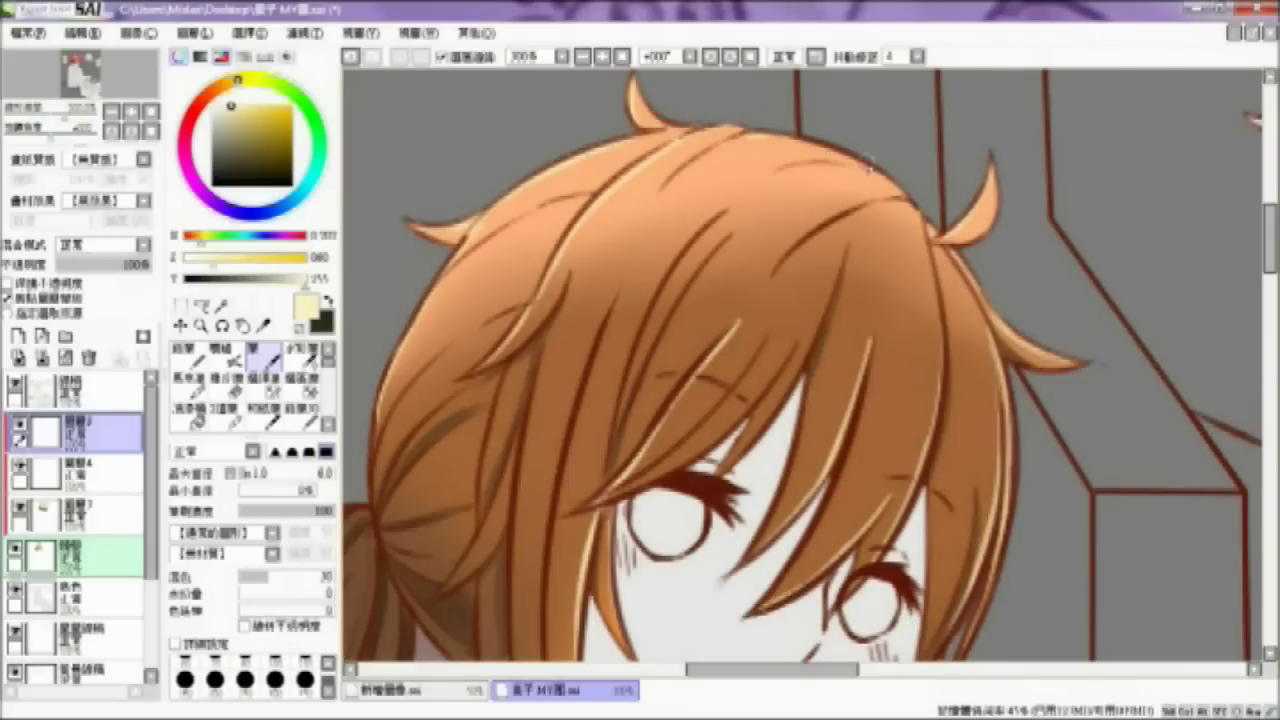
Step: Paint highlights on both sides of the ponytail, covering its upper tuft, outer strands and a lower tip, at 400% zoom
{"action": "left_click", "coordinate": [582, 56]}
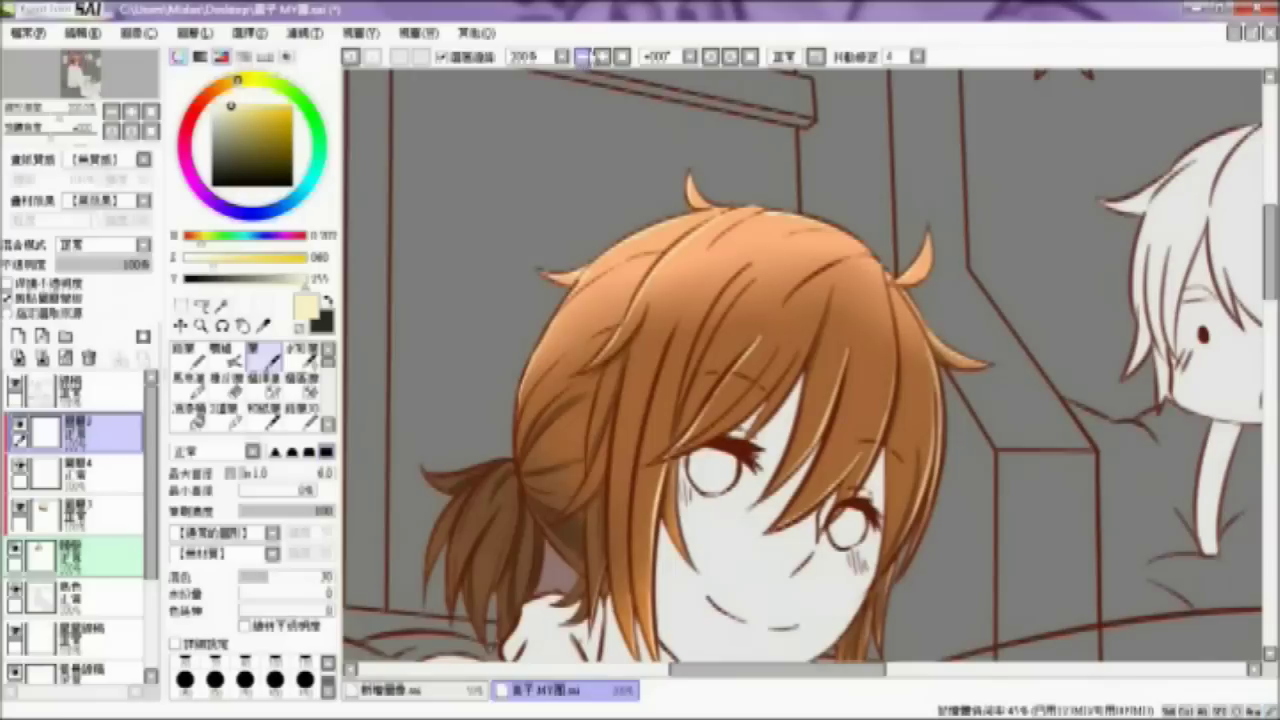
{"action": "left_click_drag", "start_coordinate": [716, 660], "coordinate": [653, 662]}
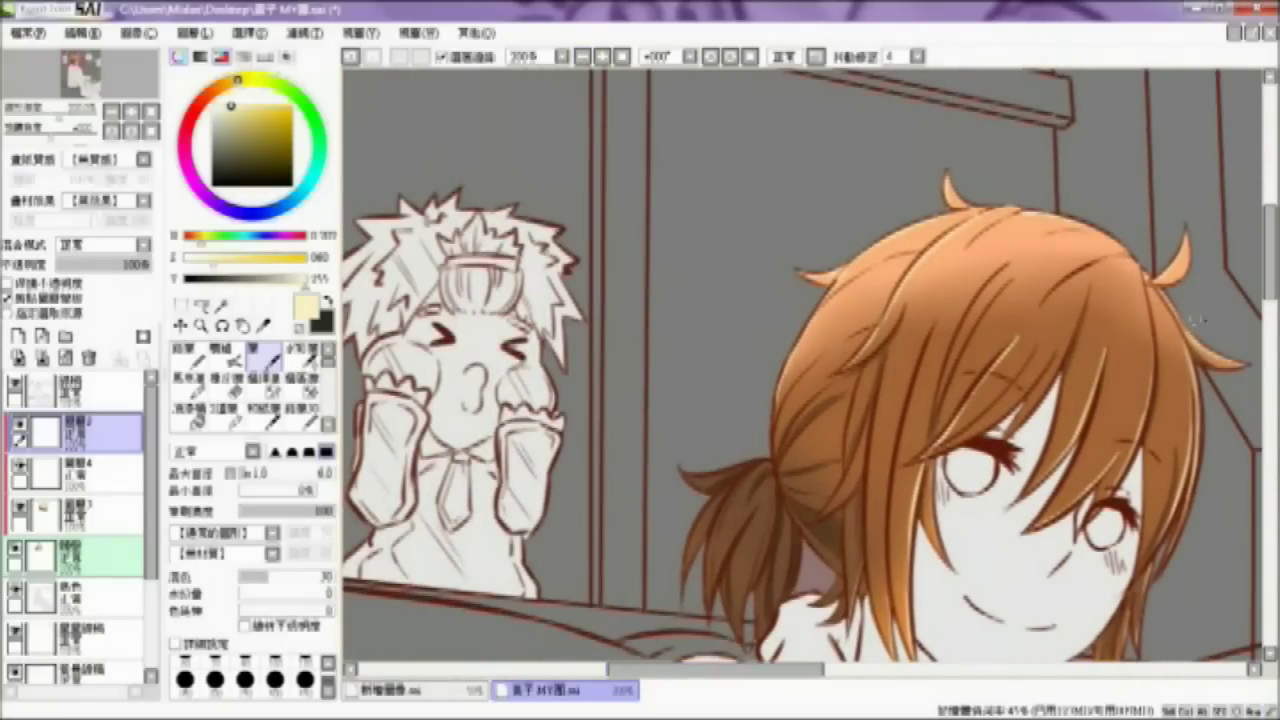
{"action": "left_click_drag", "start_coordinate": [1270, 288], "coordinate": [1268, 316]}
{"action": "left_click", "coordinate": [602, 56]}
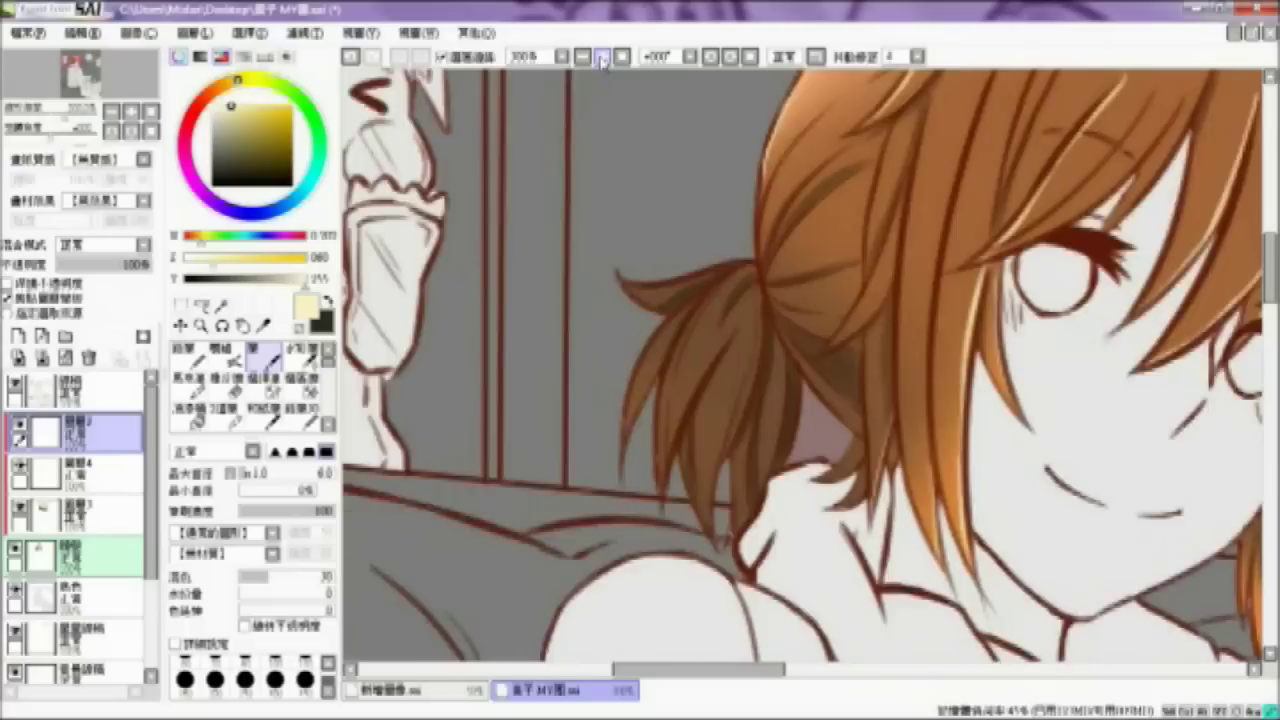
{"action": "left_click", "coordinate": [602, 56]}
{"action": "mouse_move", "coordinate": [557, 252]}
{"action": "left_mouse_down"}
{"action": "mouse_move", "coordinate": [647, 257]}
{"action": "mouse_move", "coordinate": [583, 255]}
{"action": "mouse_move", "coordinate": [684, 243]}
{"action": "left_mouse_up"}
{"action": "left_click_drag", "start_coordinate": [608, 265], "coordinate": [702, 236]}
{"action": "left_click_drag", "start_coordinate": [614, 320], "coordinate": [568, 450]}
{"action": "left_click_drag", "start_coordinate": [590, 358], "coordinate": [565, 462]}
{"action": "left_click_drag", "start_coordinate": [787, 361], "coordinate": [793, 437]}
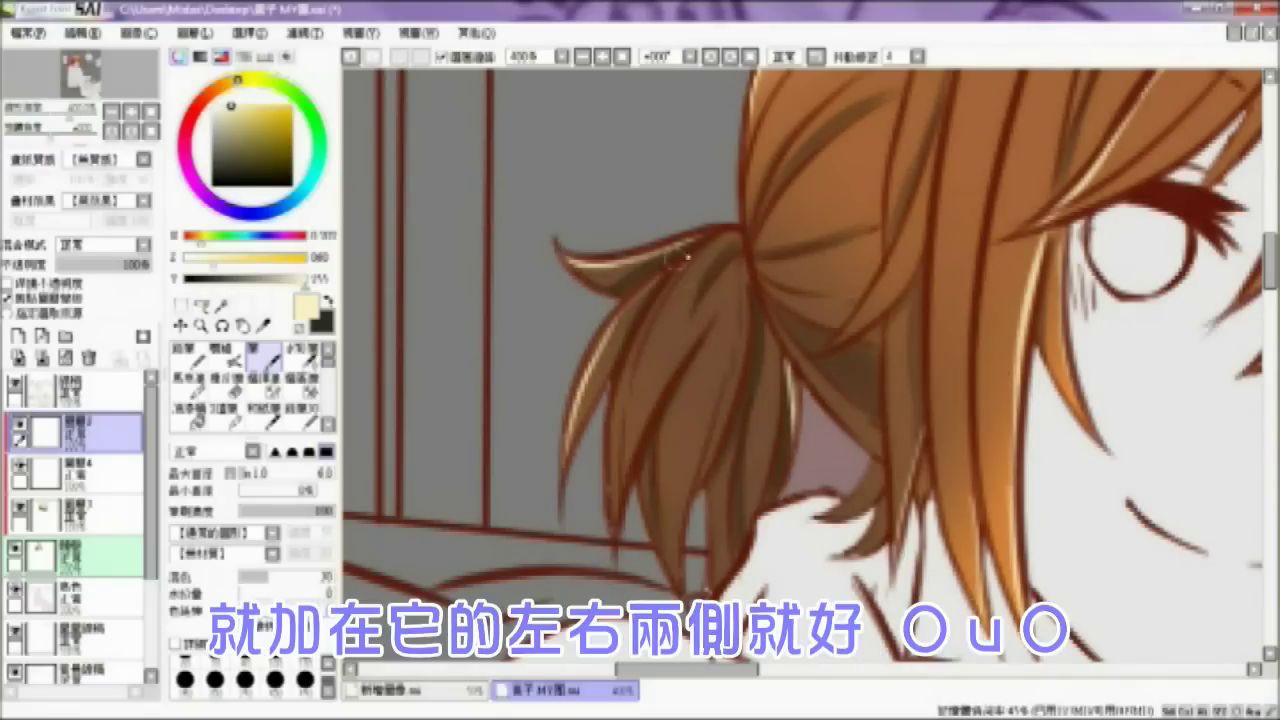
{"action": "left_click_drag", "start_coordinate": [644, 465], "coordinate": [655, 540]}
{"action": "key", "text": "ctrl+z"}
{"action": "left_click_drag", "start_coordinate": [644, 466], "coordinate": [660, 551]}
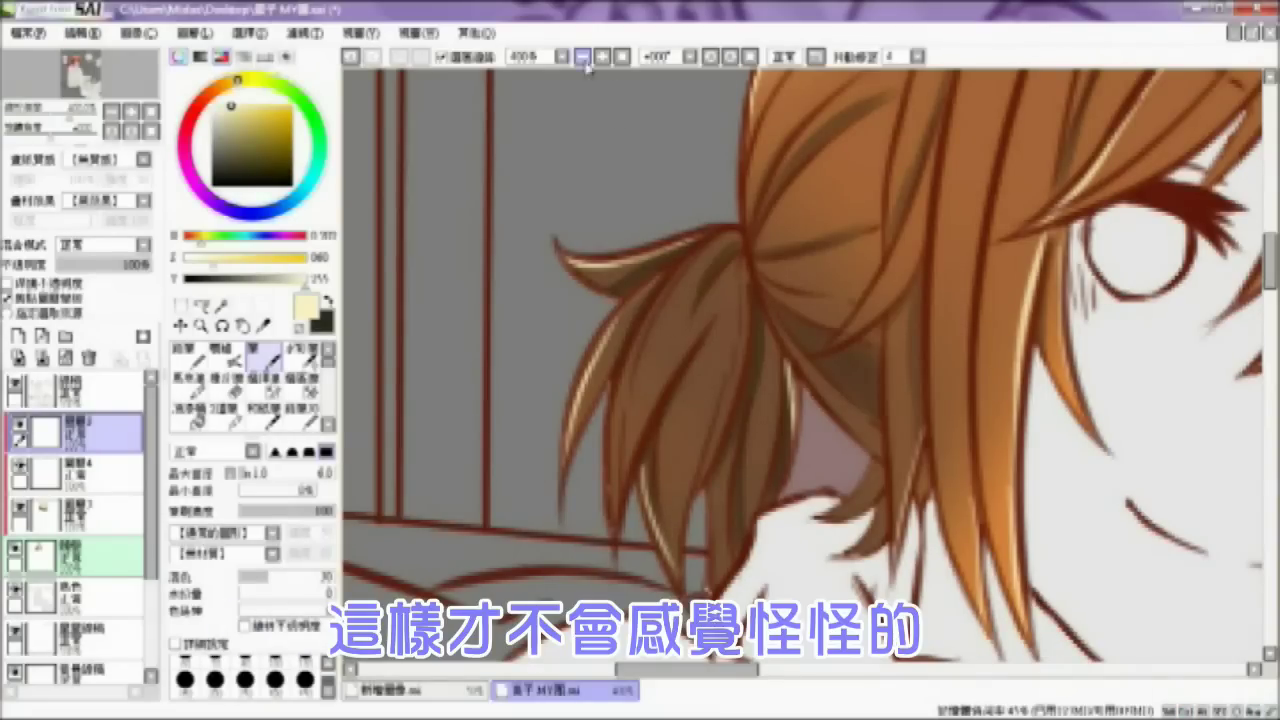
Step: Draw one thin curved shine line across the fringe strands at 300% zoom after checking the whole head
{"action": "left_click", "coordinate": [583, 59]}
{"action": "left_click", "coordinate": [583, 59]}
{"action": "left_click", "coordinate": [583, 59]}
{"action": "left_click_drag", "start_coordinate": [756, 676], "coordinate": [828, 657]}
{"action": "left_click_drag", "start_coordinate": [1268, 311], "coordinate": [1266, 287]}
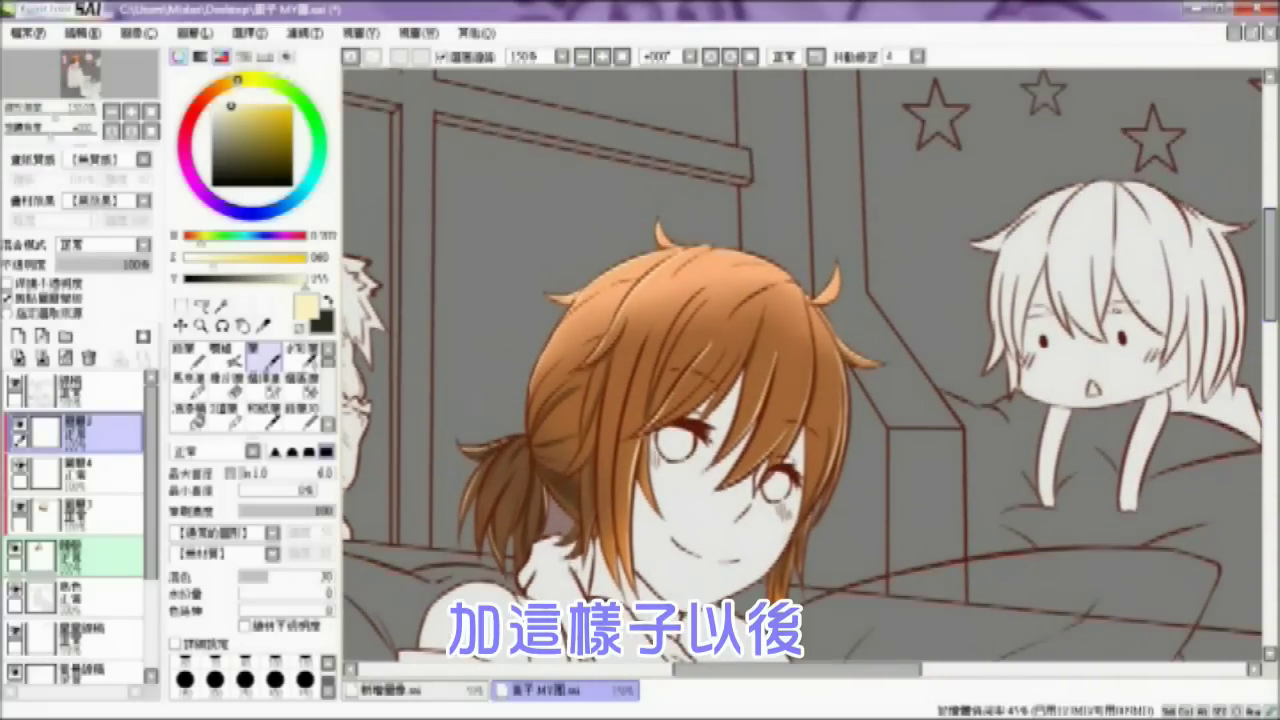
{"action": "left_click", "coordinate": [603, 58]}
{"action": "left_click", "coordinate": [603, 58]}
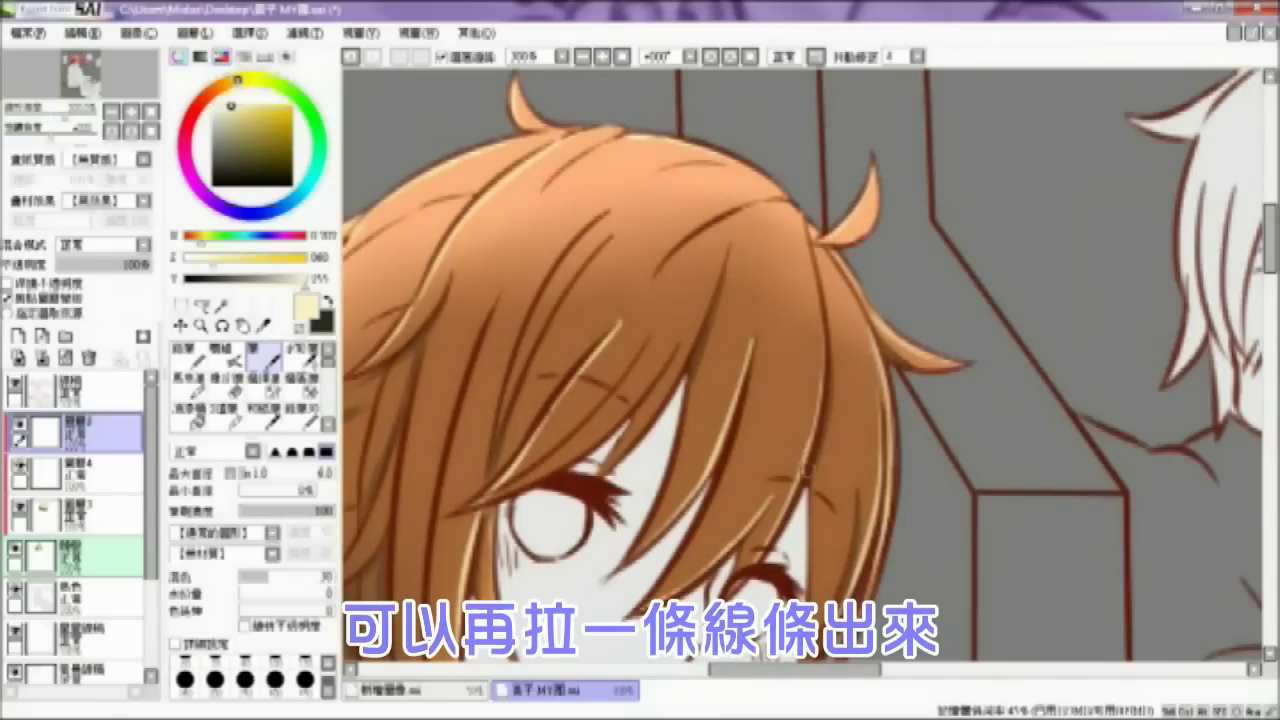
{"action": "left_click_drag", "start_coordinate": [551, 300], "coordinate": [931, 514]}
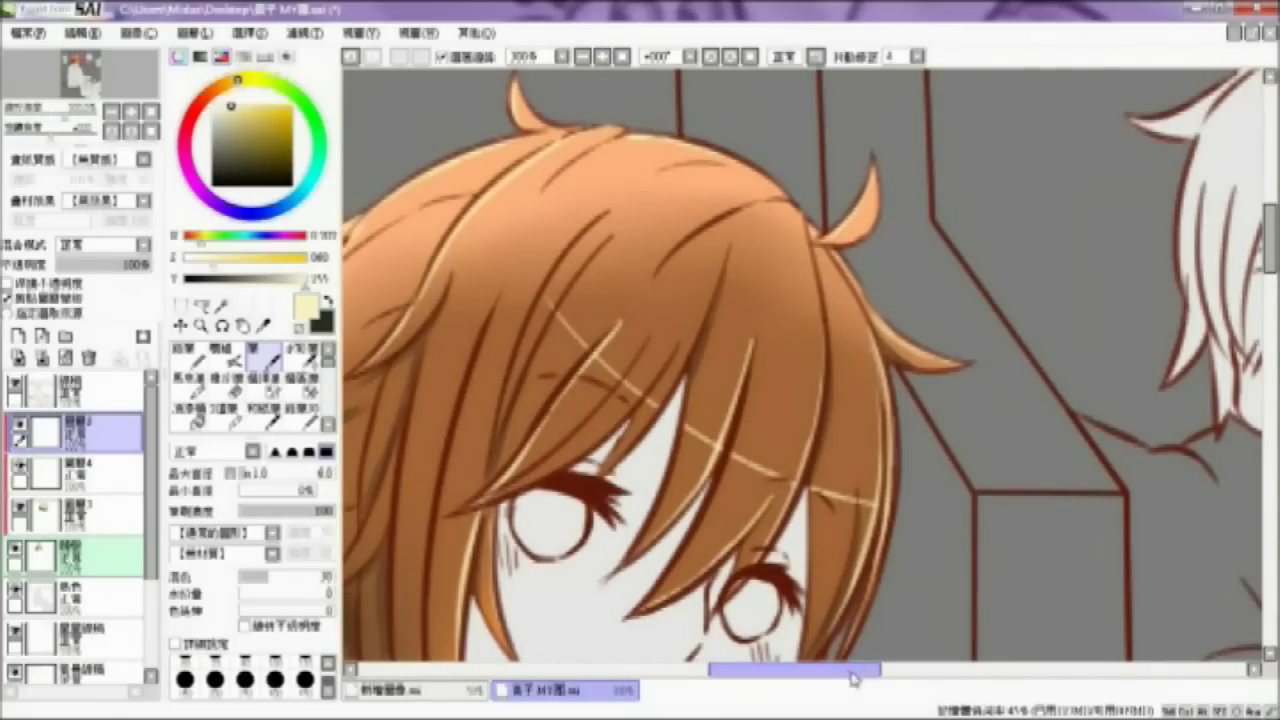
Step: Thicken the fringe's curved shine line into pointed glints where it crosses the strand highlights, working at 400% zoom
{"action": "left_click_drag", "start_coordinate": [855, 674], "coordinate": [828, 668]}
{"action": "scroll", "coordinate": [1220, 284], "scroll_direction": "down", "scroll_amount": 3}
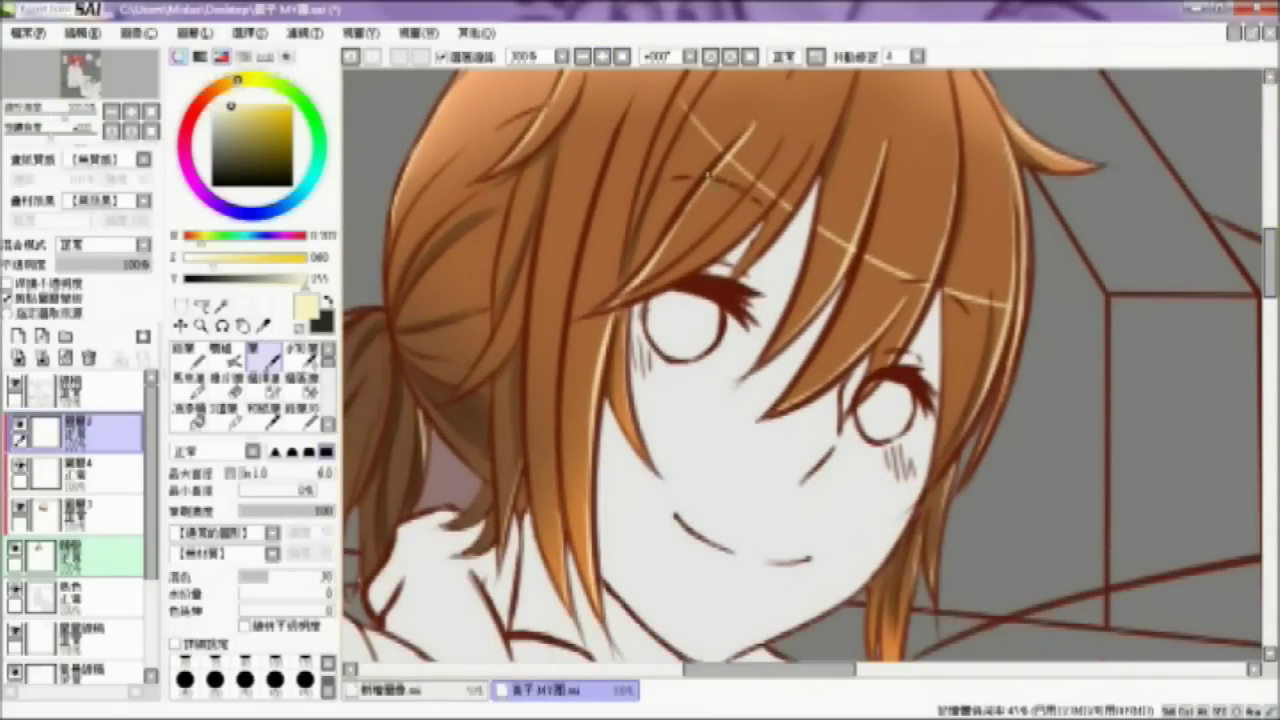
{"action": "left_click", "coordinate": [602, 56]}
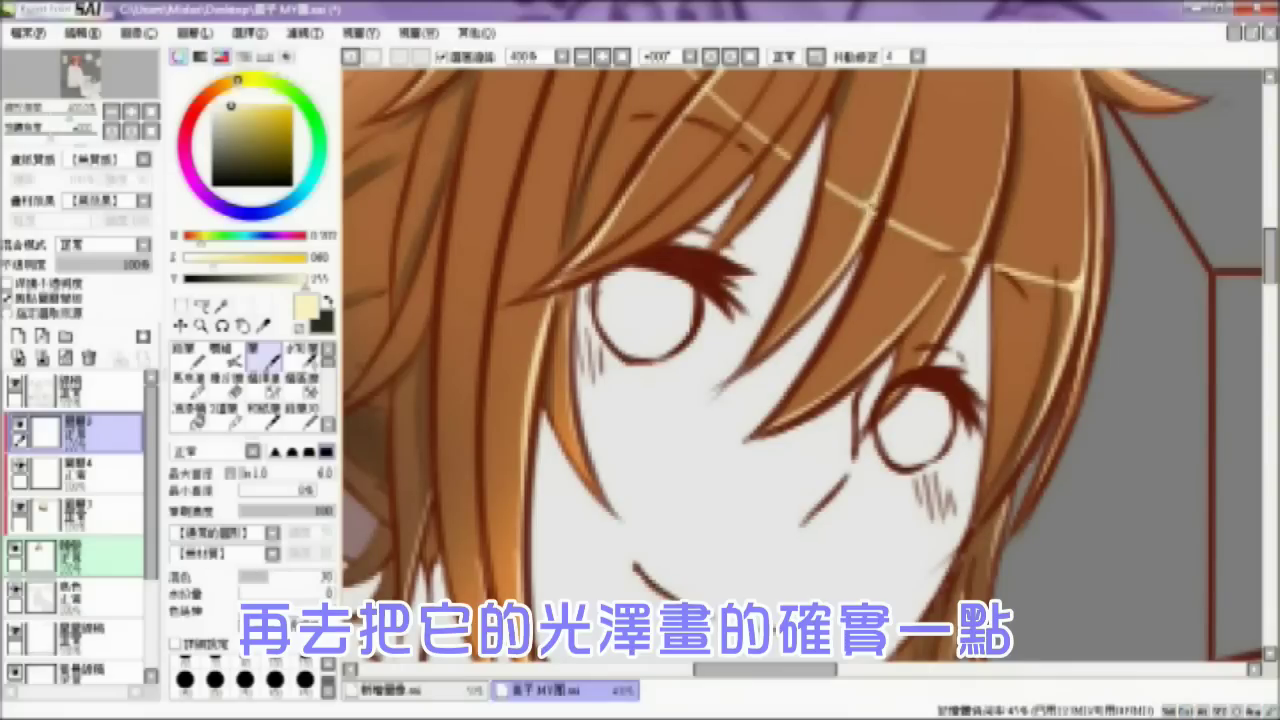
{"action": "left_click_drag", "start_coordinate": [1269, 277], "coordinate": [1269, 260]}
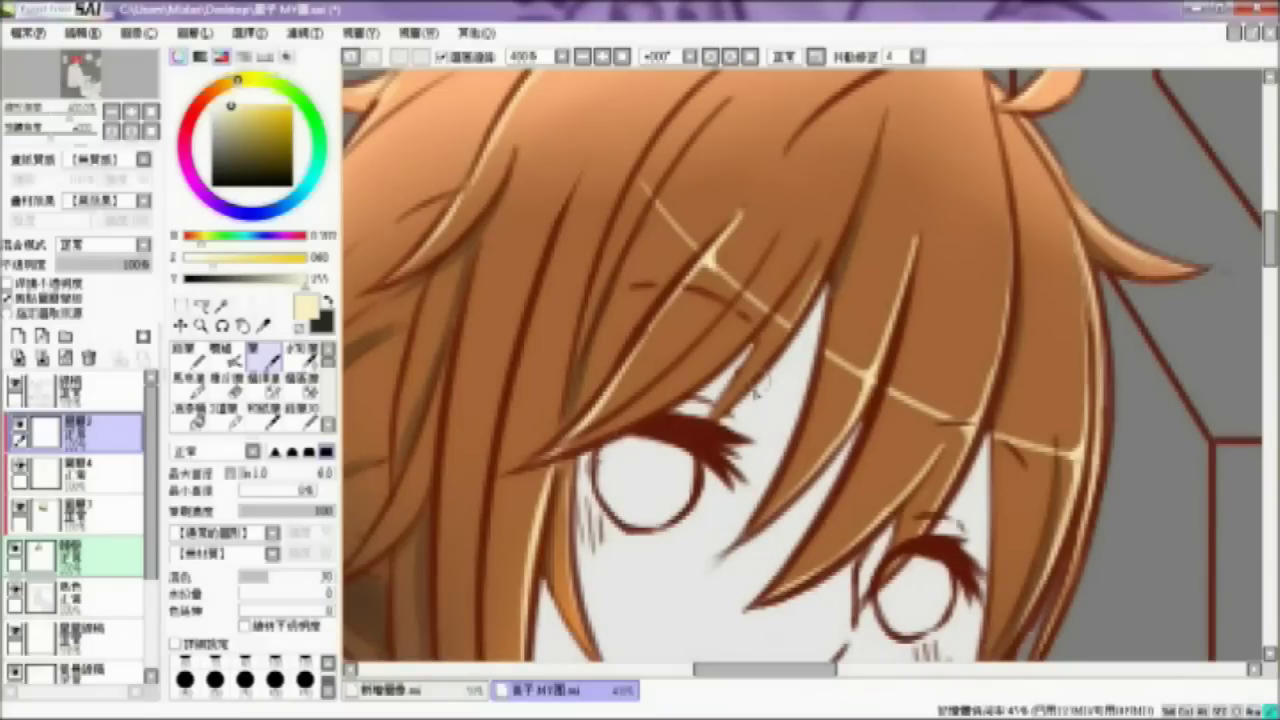
Step: Try a short curved shine line across the crown strands and check it against the whole head
{"action": "scroll", "coordinate": [1217, 325], "scroll_direction": "up", "scroll_amount": 6}
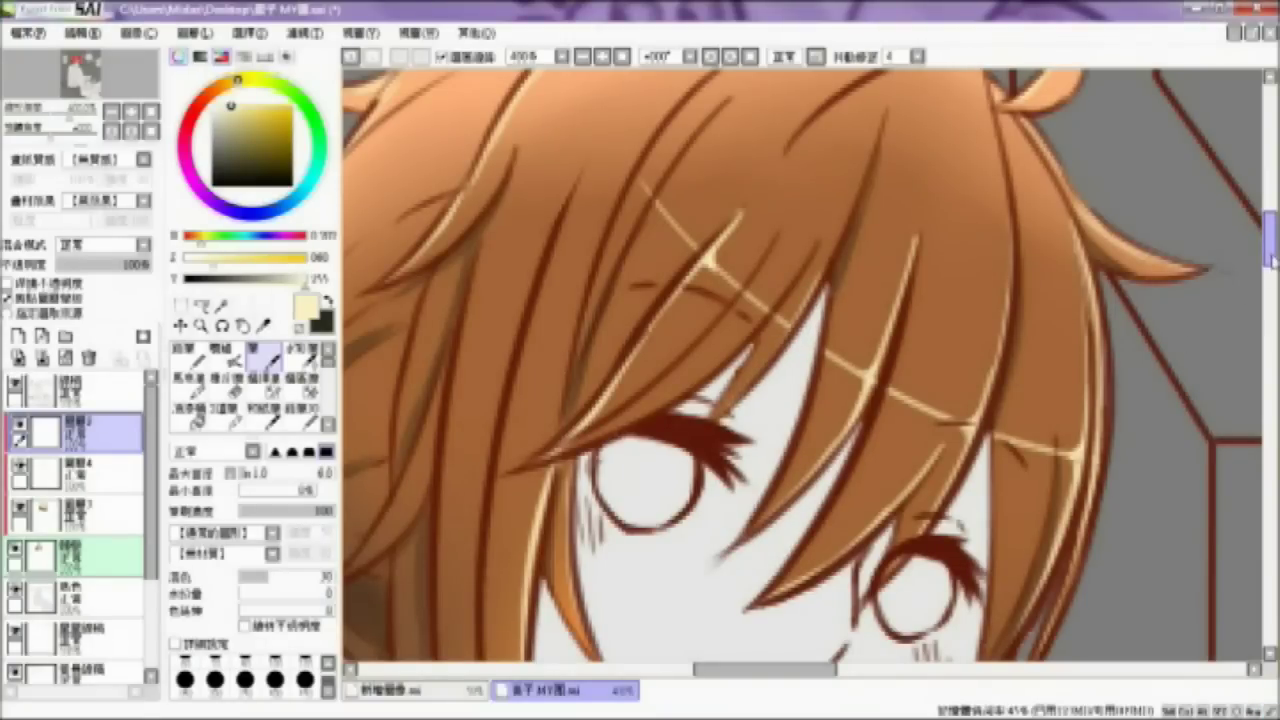
{"action": "left_click_drag", "start_coordinate": [523, 226], "coordinate": [572, 306]}
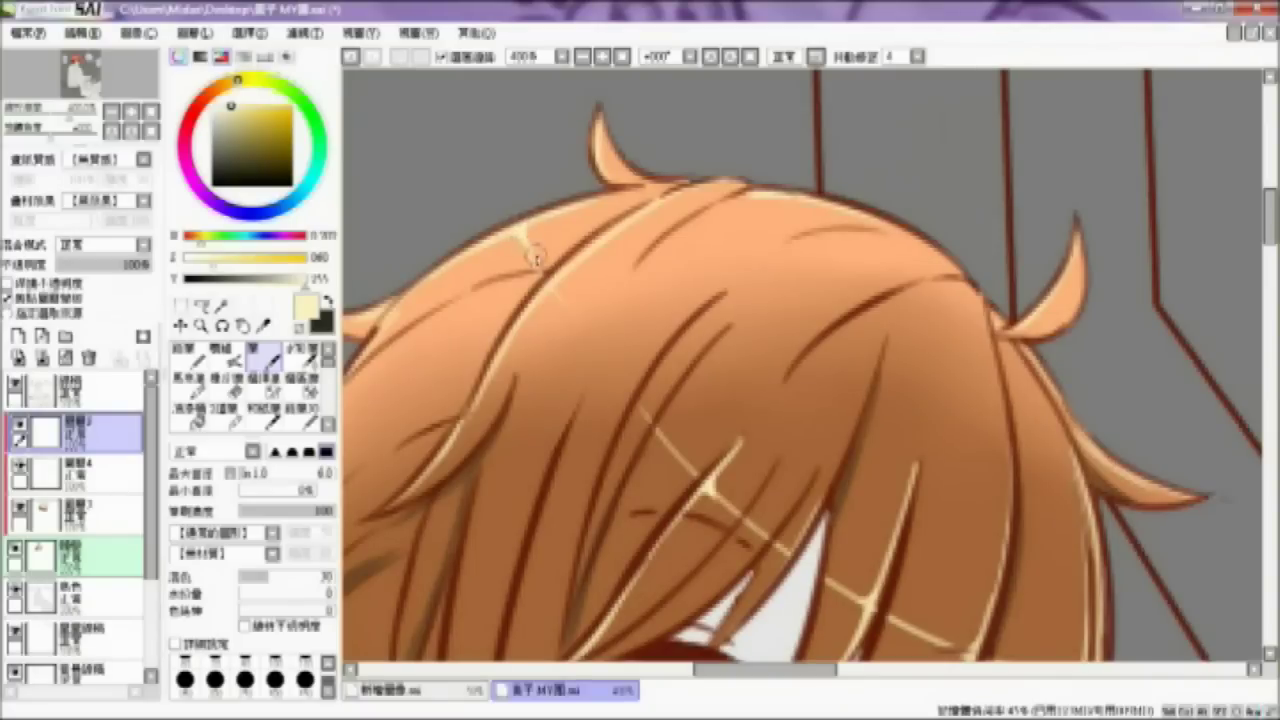
{"action": "left_click_drag", "start_coordinate": [545, 278], "coordinate": [588, 328]}
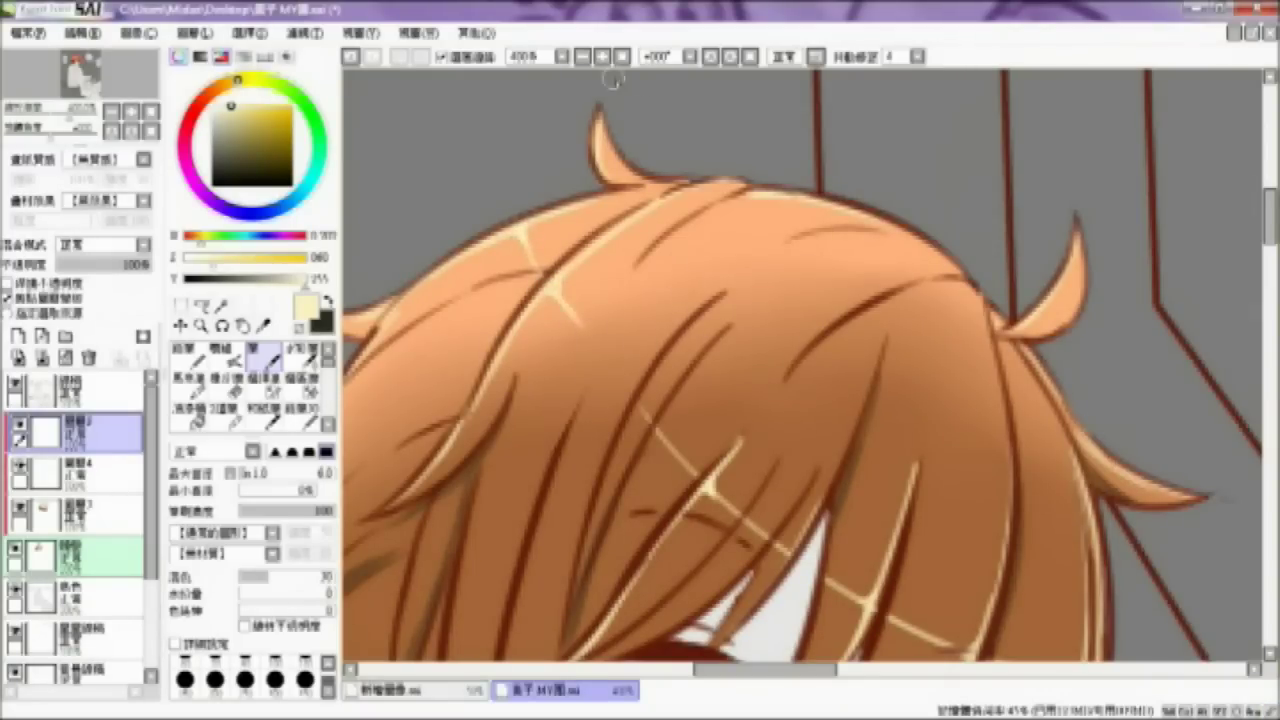
{"action": "left_click", "coordinate": [584, 57]}
{"action": "left_click", "coordinate": [584, 57]}
{"action": "left_click_drag", "start_coordinate": [1267, 243], "coordinate": [1267, 268]}
{"action": "key", "text": "ctrl+z"}
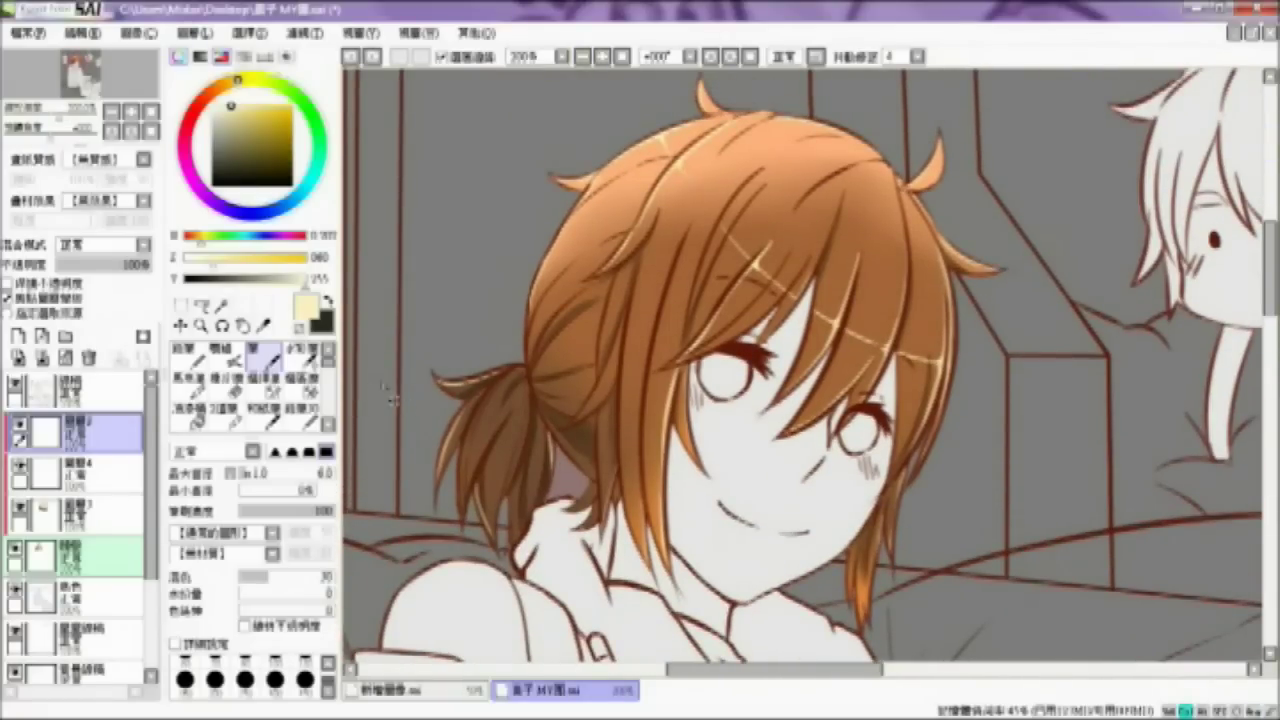
Step: Erase the crown shine line and the upper end of the fringe shine line with a larger eraser
{"action": "left_click_drag", "start_coordinate": [1267, 262], "coordinate": [1267, 245]}
{"action": "left_click", "coordinate": [603, 57]}
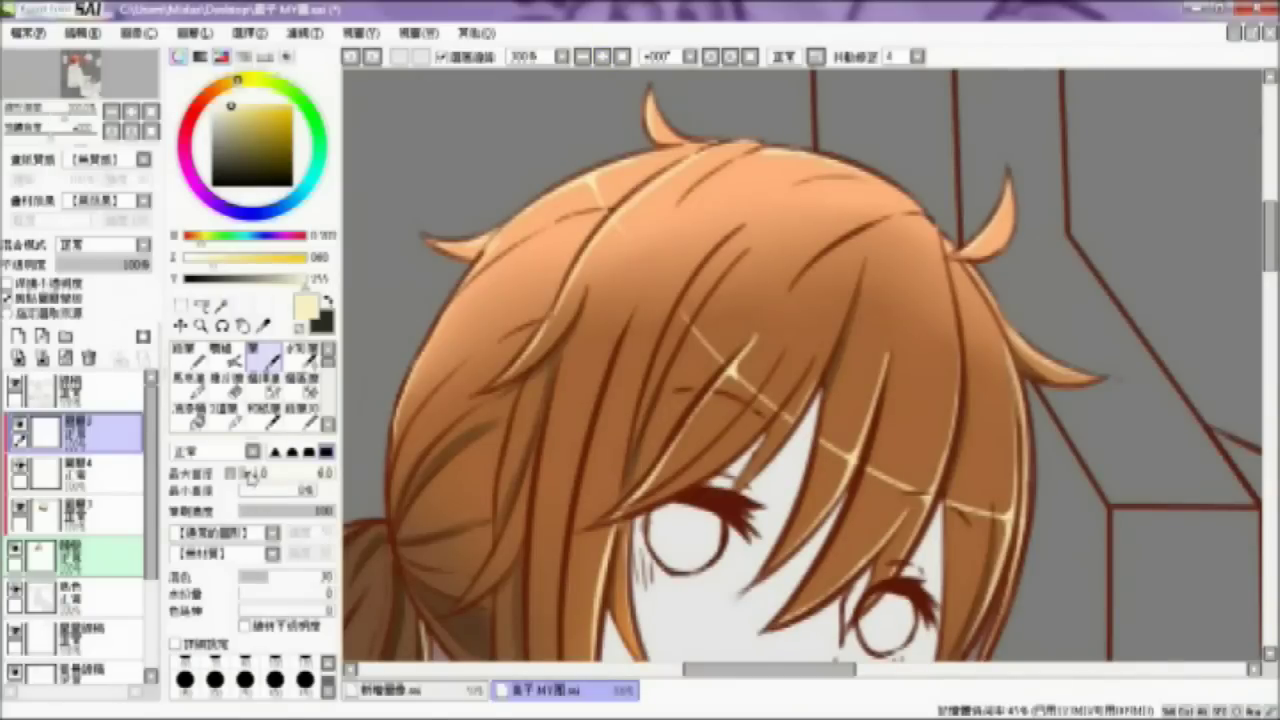
{"action": "left_click", "coordinate": [234, 389]}
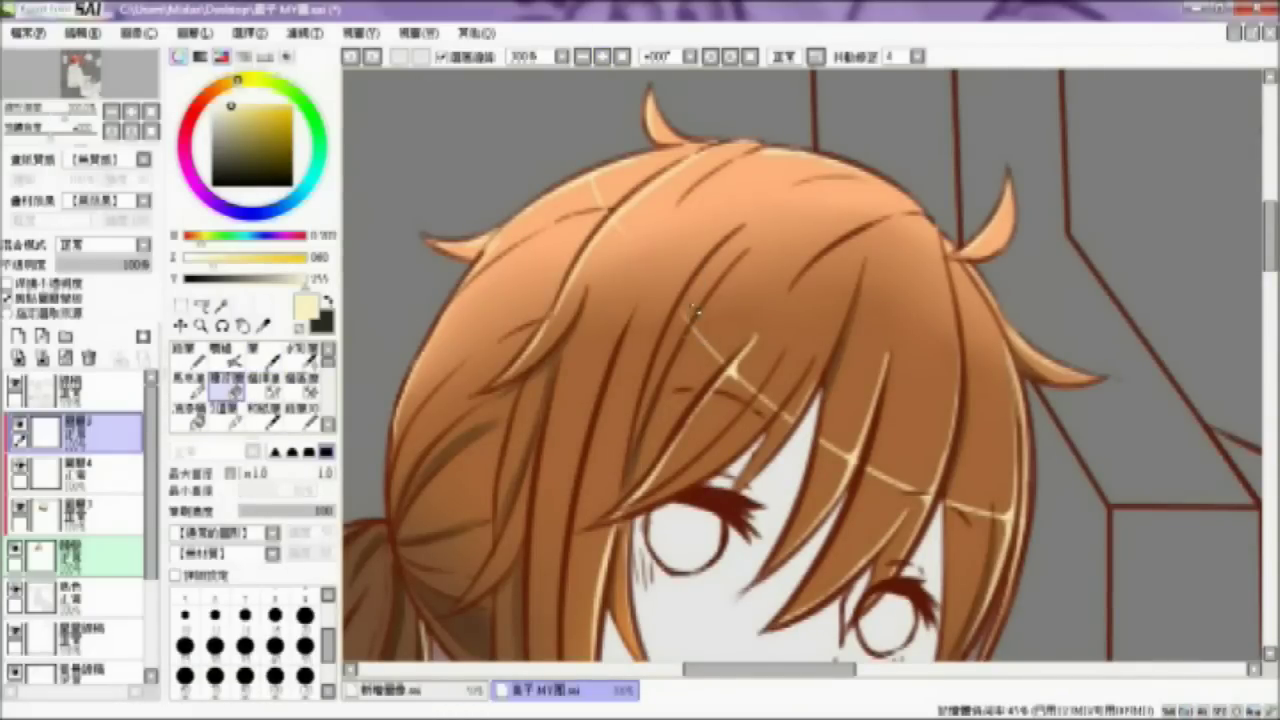
{"action": "left_click", "coordinate": [256, 474]}
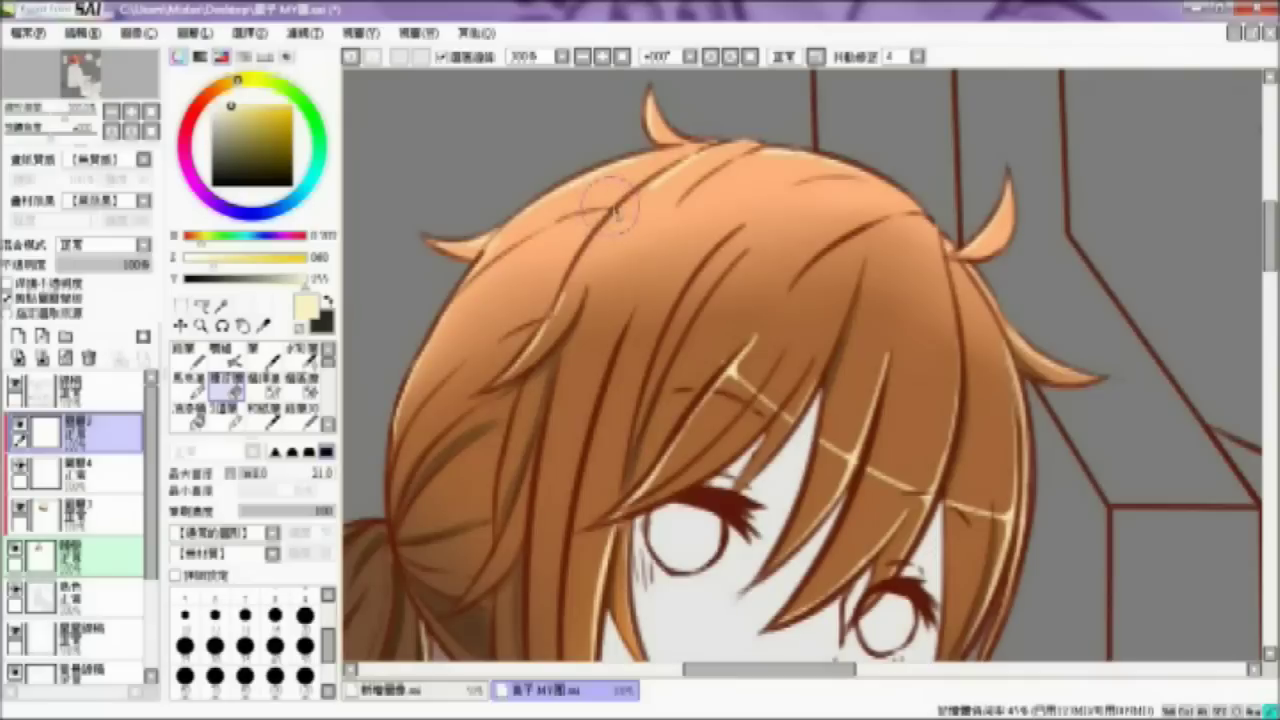
Step: Redraw the shine line lower across the crown strands, thicken its crossings, and highlight one strand on top of the head
{"action": "left_click", "coordinate": [265, 354]}
{"action": "left_click_drag", "start_coordinate": [522, 197], "coordinate": [625, 328]}
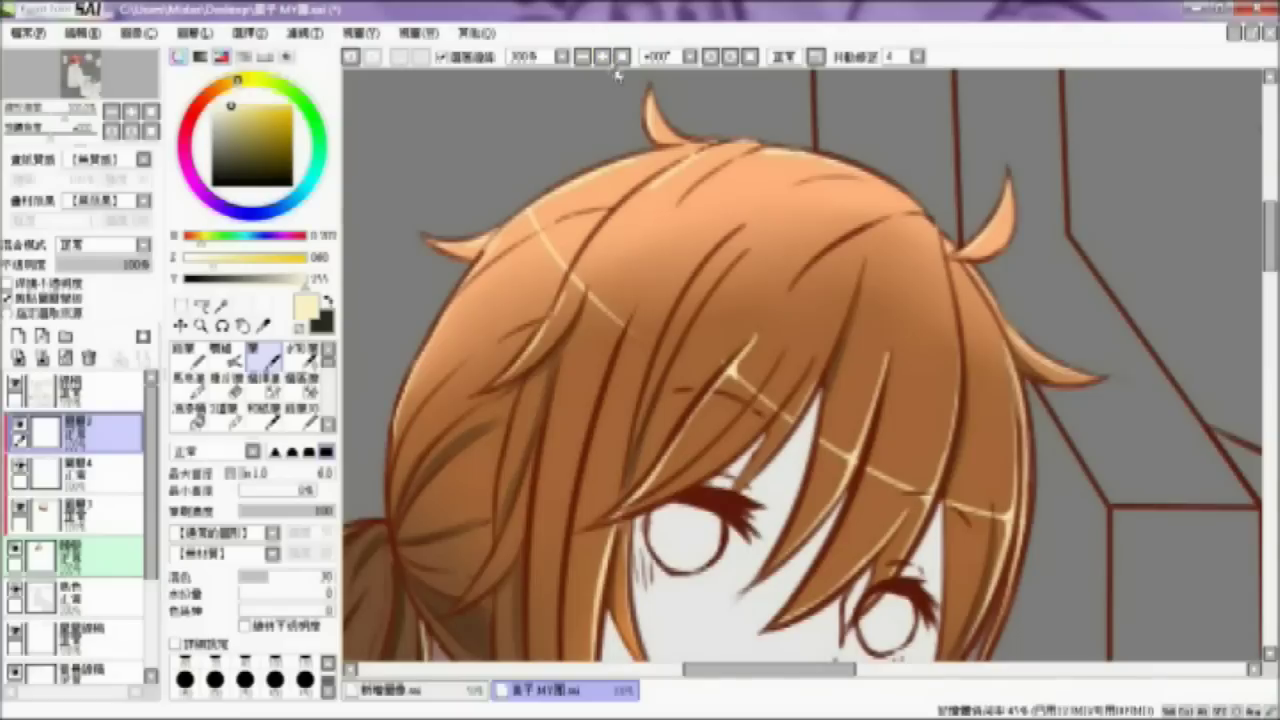
{"action": "left_click_drag", "start_coordinate": [588, 248], "coordinate": [549, 353]}
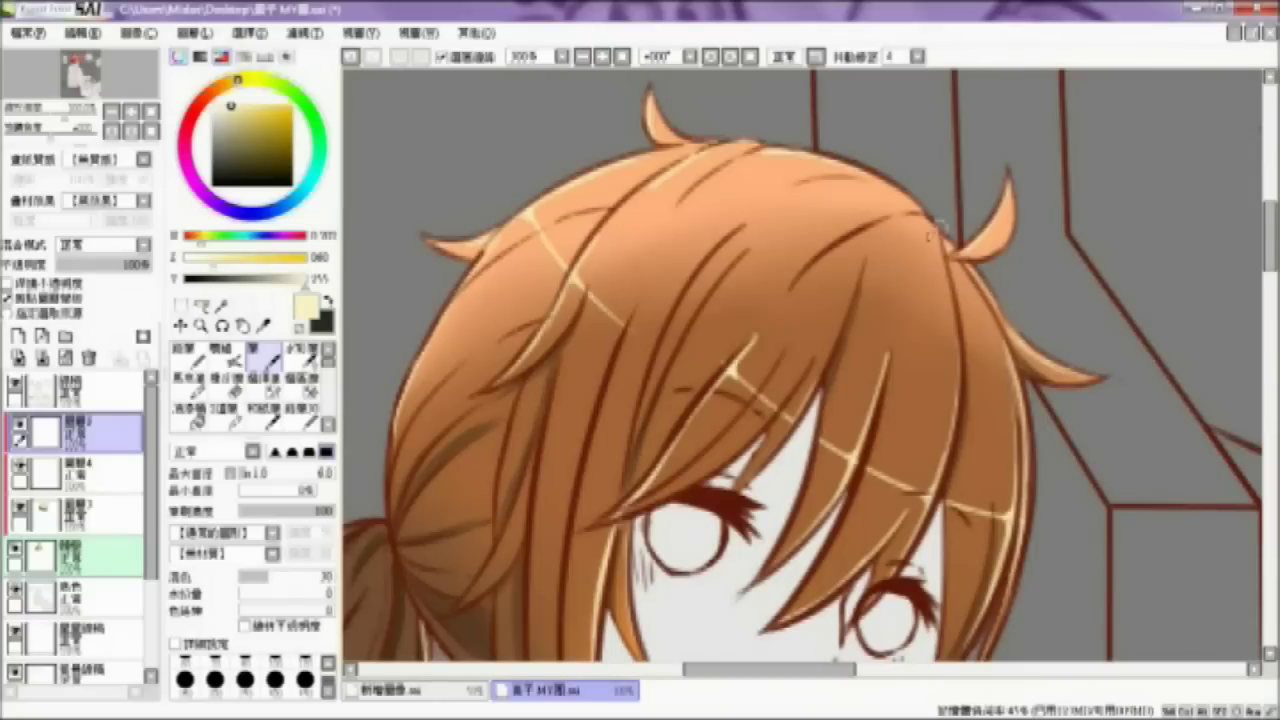
{"action": "left_click_drag", "start_coordinate": [792, 285], "coordinate": [870, 218]}
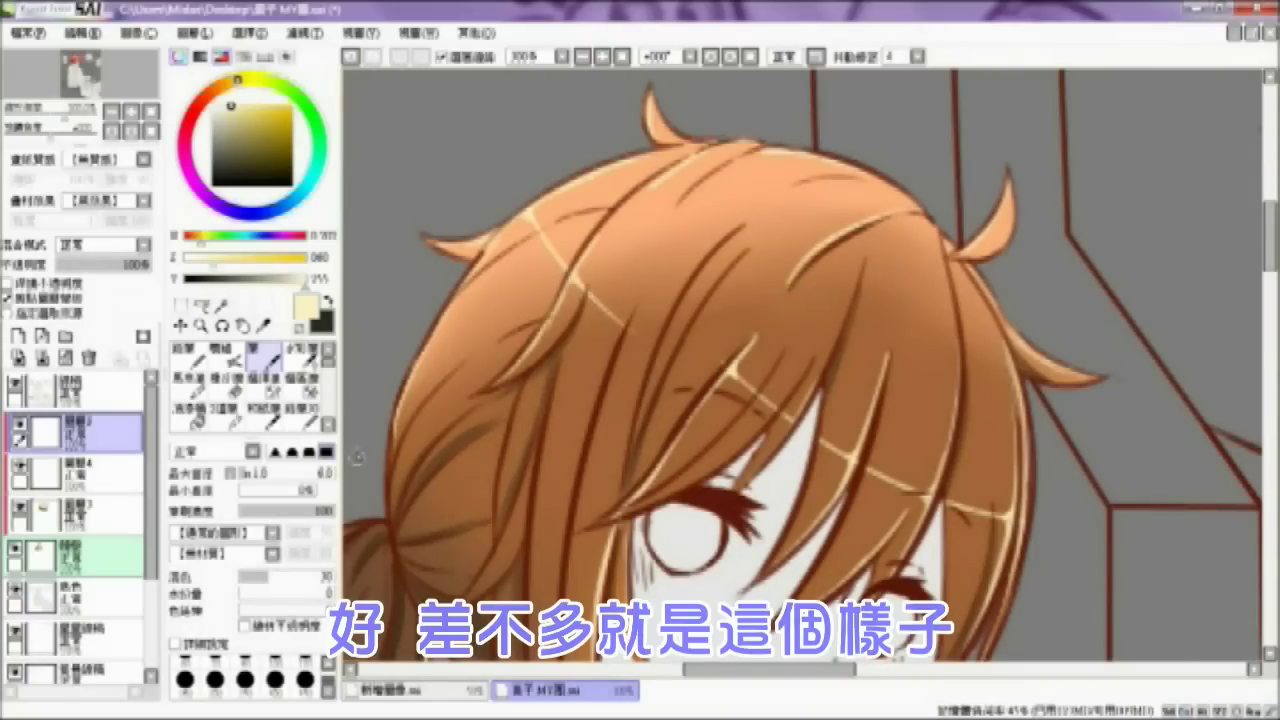
Step: Hide the finished highlight layer and add a new clipped layer above it after checking the whole picture
{"action": "left_click", "coordinate": [583, 57]}
{"action": "left_click", "coordinate": [583, 57]}
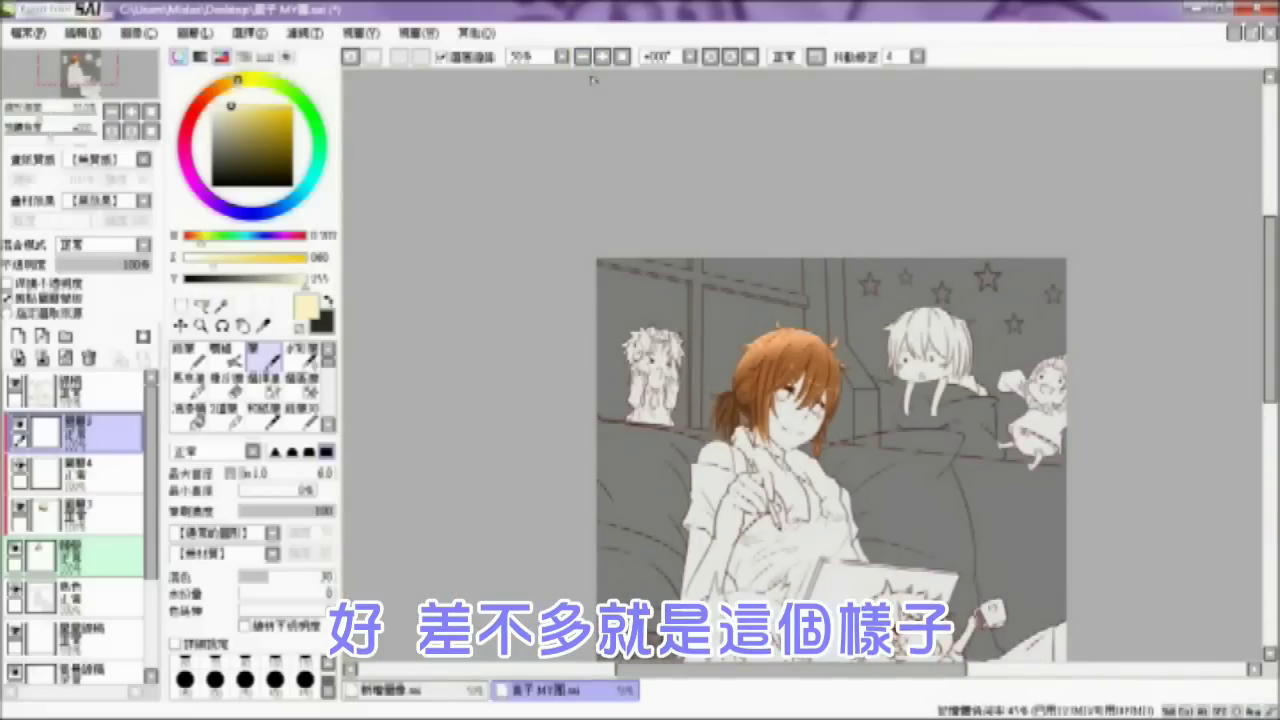
{"action": "left_click", "coordinate": [602, 57]}
{"action": "left_click", "coordinate": [602, 57]}
{"action": "left_click", "coordinate": [602, 57]}
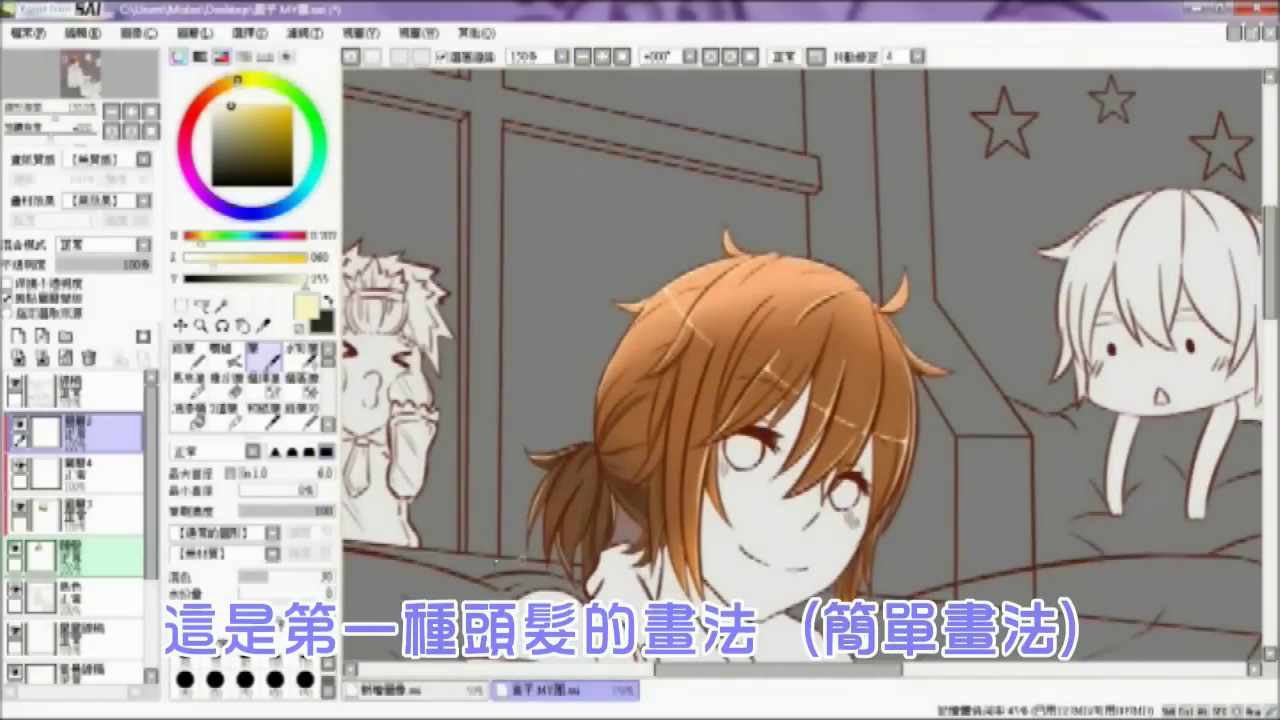
{"action": "left_click", "coordinate": [19, 424]}
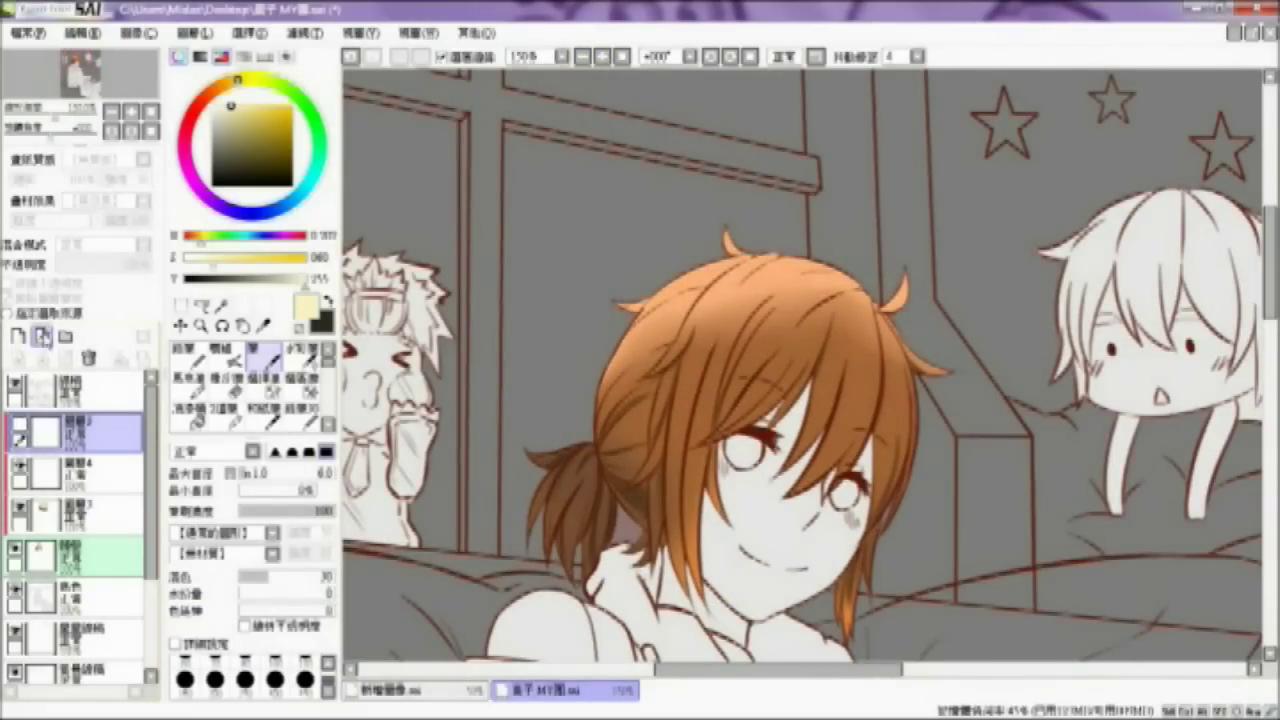
{"action": "left_click", "coordinate": [42, 336]}
{"action": "left_click", "coordinate": [19, 467]}
{"action": "left_click", "coordinate": [19, 467]}
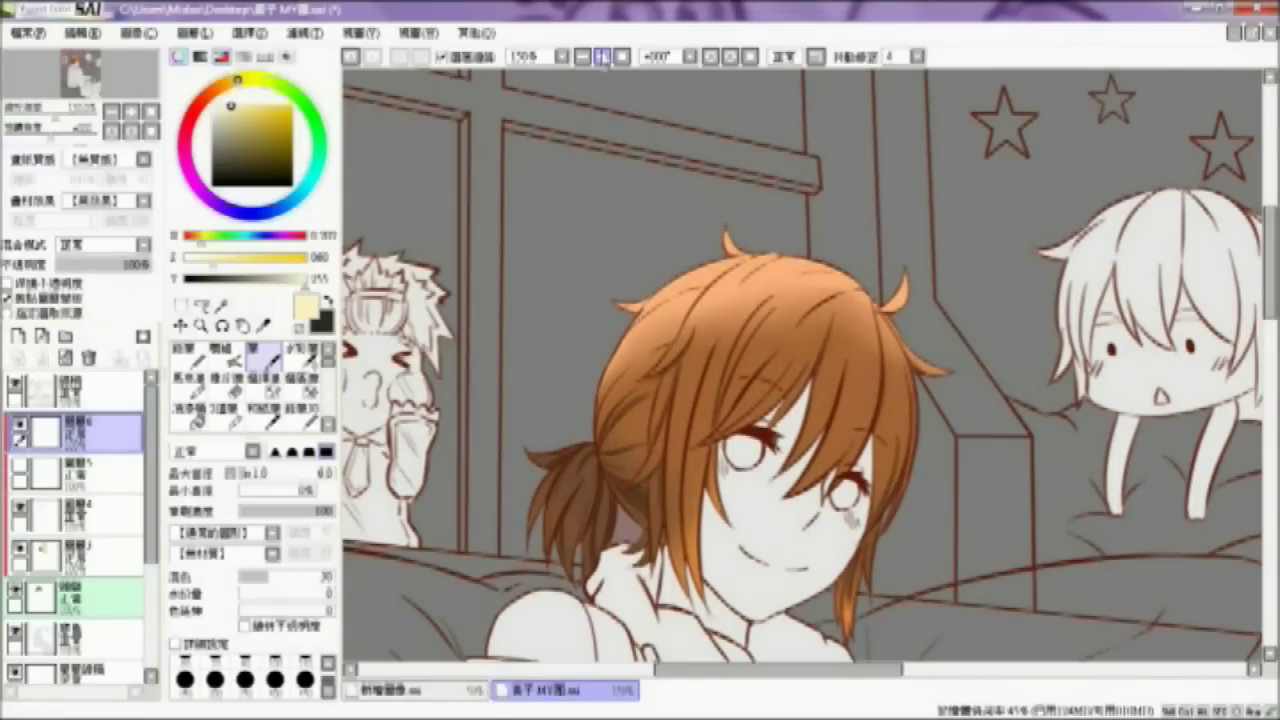
Step: Paint short pale yellow zigzag shine strokes across the fringe strands in a mirrored, rotated view at 300% zoom
{"action": "left_click", "coordinate": [601, 56]}
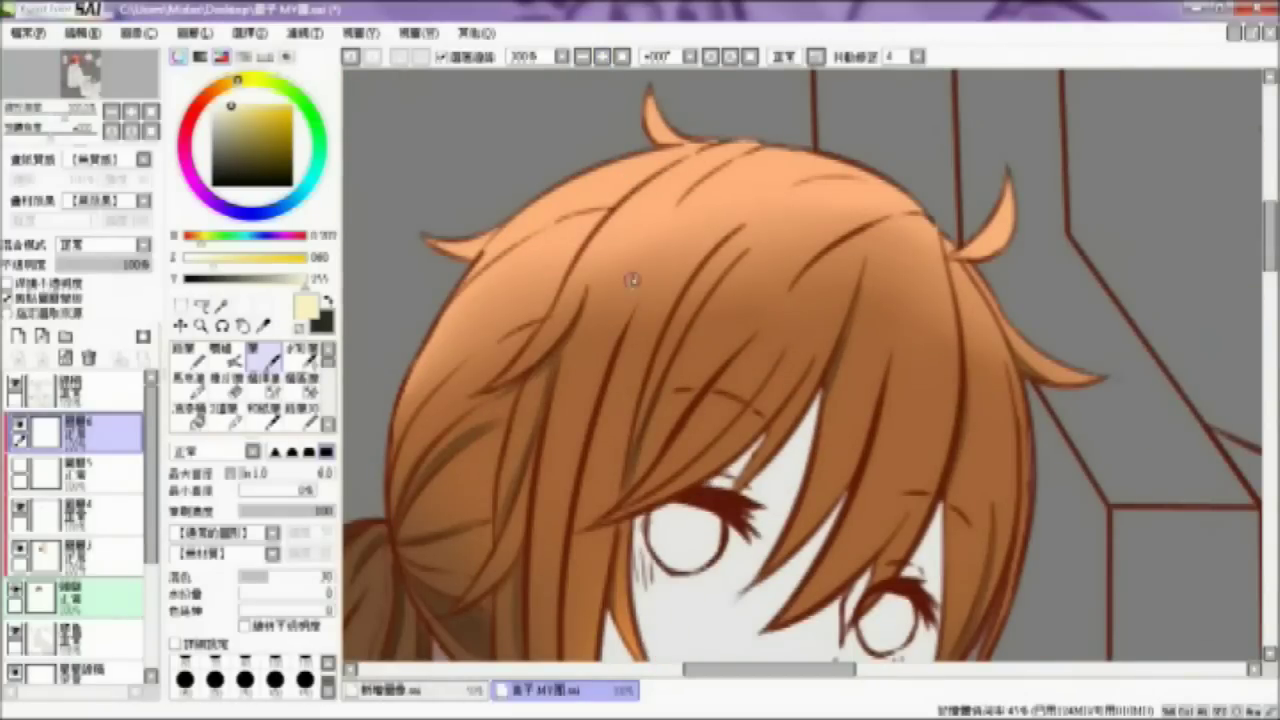
{"action": "left_click", "coordinate": [815, 56]}
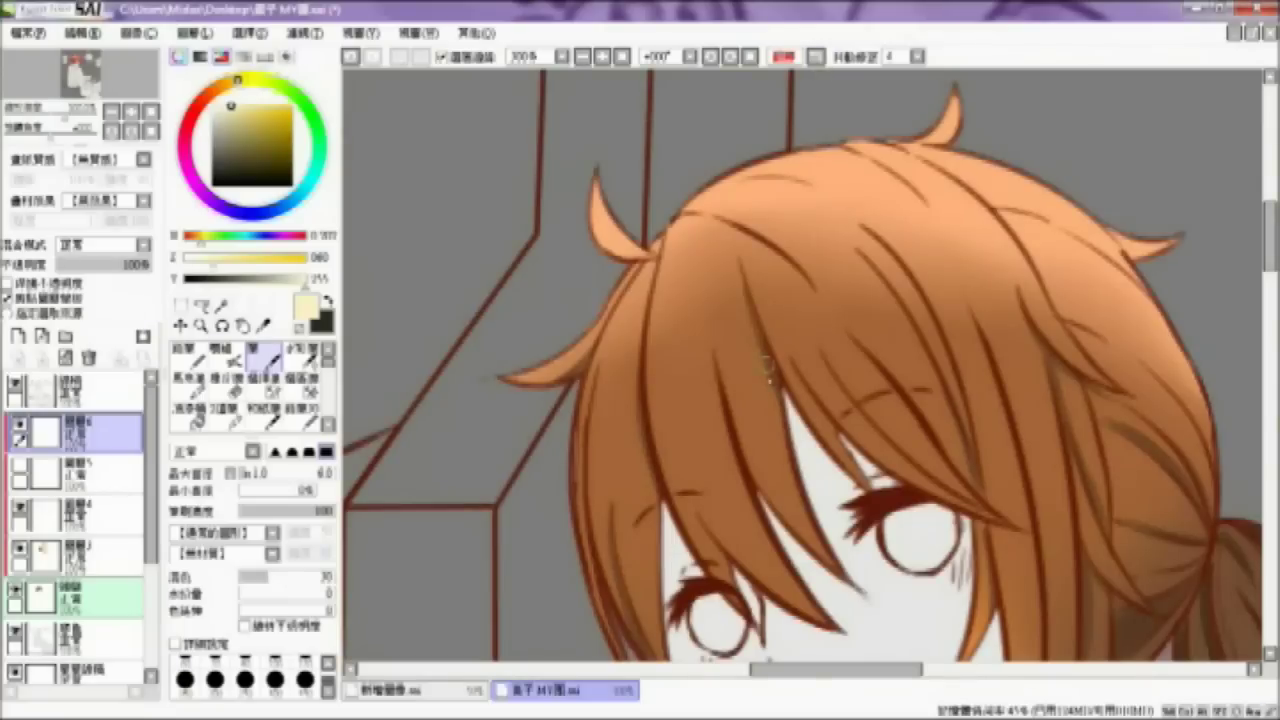
{"action": "left_click", "coordinate": [752, 56]}
{"action": "left_click", "coordinate": [752, 56]}
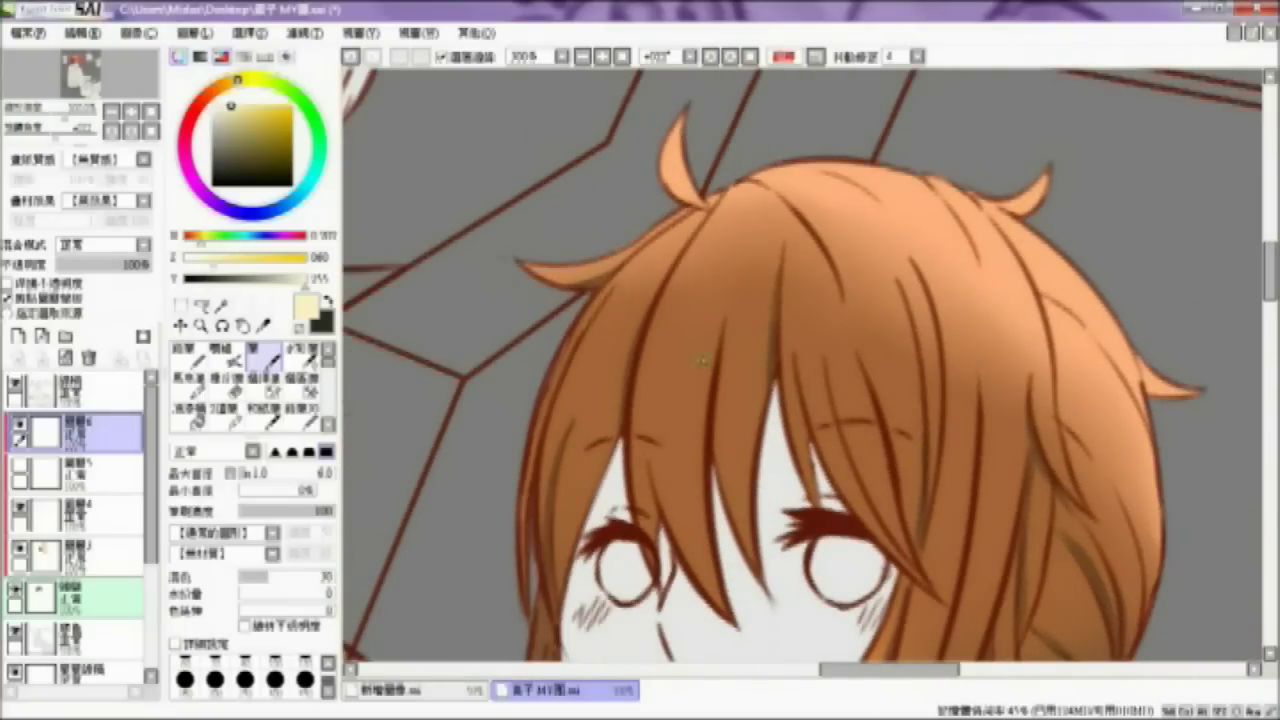
{"action": "left_click_drag", "start_coordinate": [665, 310], "coordinate": [649, 408]}
{"action": "key", "text": "ctrl+z"}
{"action": "left_click_drag", "start_coordinate": [662, 309], "coordinate": [649, 377]}
{"action": "mouse_move", "coordinate": [662, 334]}
{"action": "left_mouse_down"}
{"action": "mouse_move", "coordinate": [661, 375]}
{"action": "mouse_move", "coordinate": [690, 335]}
{"action": "mouse_move", "coordinate": [678, 396]}
{"action": "left_mouse_up"}
{"action": "left_click_drag", "start_coordinate": [702, 342], "coordinate": [690, 378]}
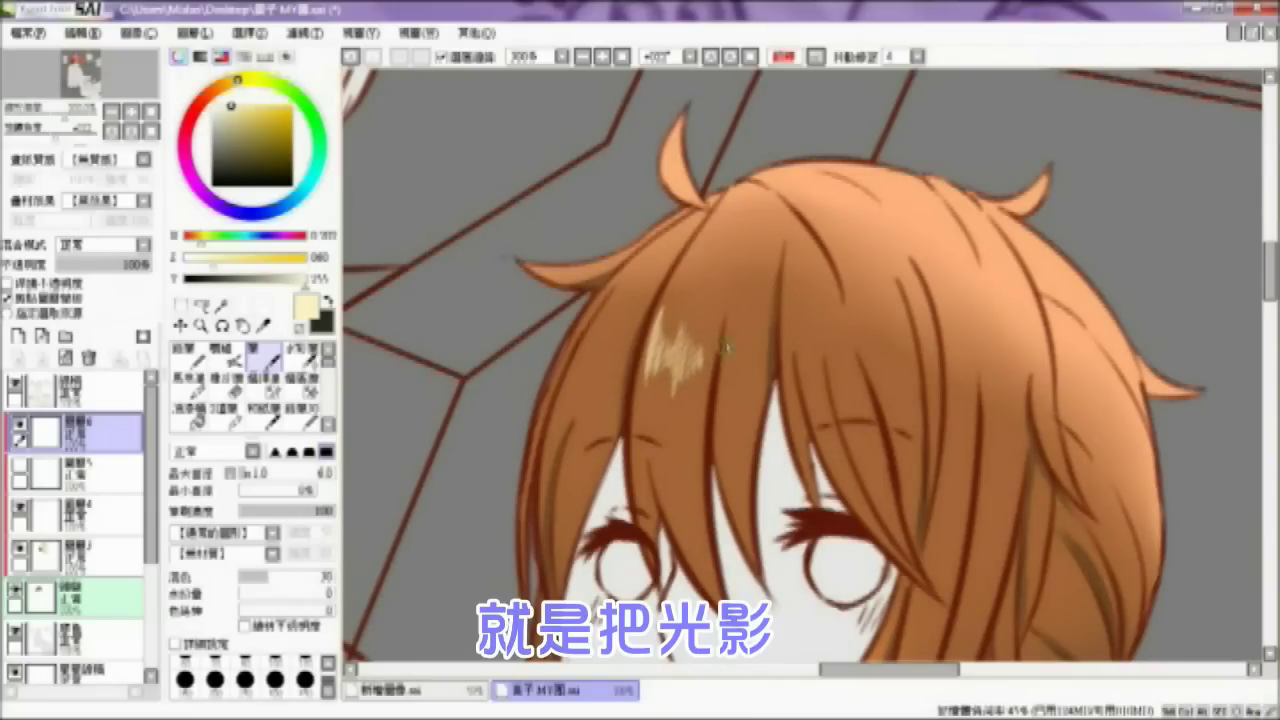
{"action": "left_click_drag", "start_coordinate": [734, 342], "coordinate": [730, 388]}
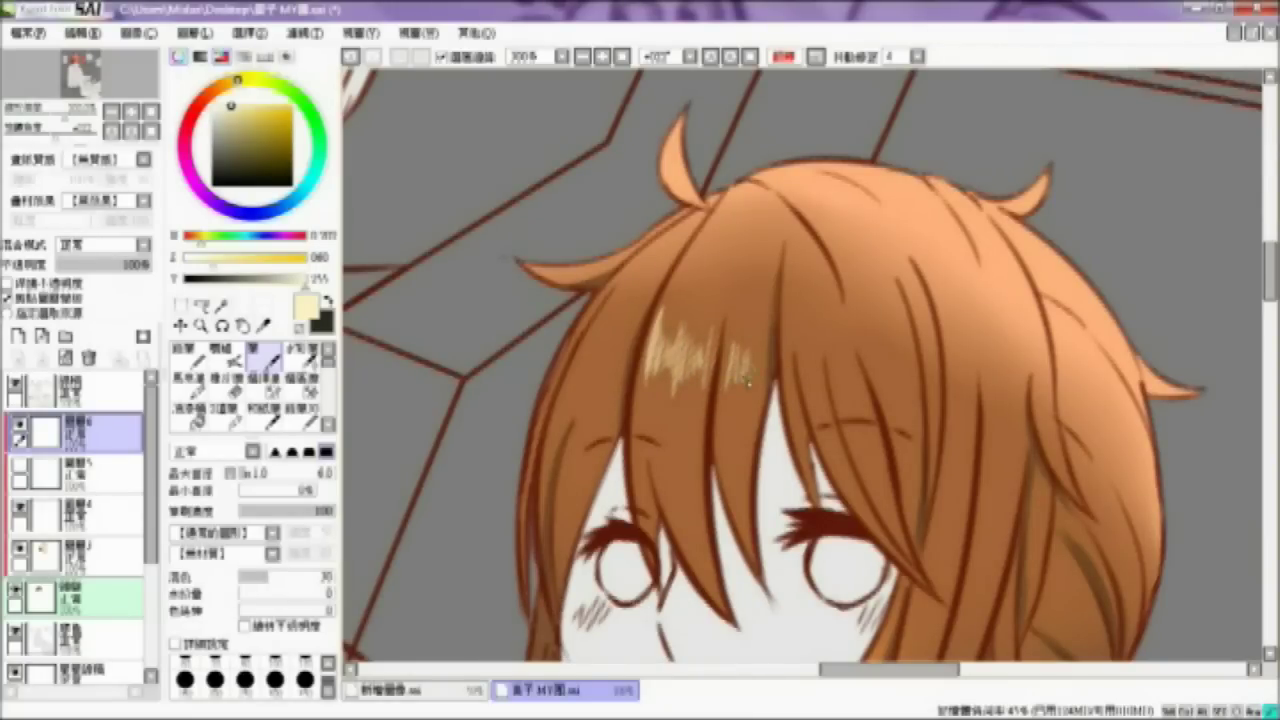
{"action": "left_click_drag", "start_coordinate": [770, 330], "coordinate": [764, 392]}
Step: Extend the zigzag shine band to the fringe's outer edge and over the crown strands, restoring the normal view
{"action": "mouse_move", "coordinate": [598, 322]}
{"action": "left_mouse_down"}
{"action": "mouse_move", "coordinate": [574, 385]}
{"action": "mouse_move", "coordinate": [601, 320]}
{"action": "mouse_move", "coordinate": [612, 384]}
{"action": "left_mouse_up"}
{"action": "left_click_drag", "start_coordinate": [630, 340], "coordinate": [623, 374]}
{"action": "left_click_drag", "start_coordinate": [800, 342], "coordinate": [792, 382]}
{"action": "left_click_drag", "start_coordinate": [812, 342], "coordinate": [810, 372]}
{"action": "mouse_move", "coordinate": [826, 326]}
{"action": "left_mouse_down"}
{"action": "mouse_move", "coordinate": [818, 368]}
{"action": "mouse_move", "coordinate": [848, 364]}
{"action": "left_mouse_up"}
{"action": "mouse_move", "coordinate": [868, 330]}
{"action": "left_mouse_down"}
{"action": "mouse_move", "coordinate": [862, 362]}
{"action": "mouse_move", "coordinate": [978, 360]}
{"action": "mouse_move", "coordinate": [1020, 376]}
{"action": "left_mouse_up"}
{"action": "mouse_move", "coordinate": [1040, 330]}
{"action": "left_mouse_down"}
{"action": "mouse_move", "coordinate": [1032, 368]}
{"action": "mouse_move", "coordinate": [1058, 366]}
{"action": "left_mouse_up"}
{"action": "left_click", "coordinate": [750, 56]}
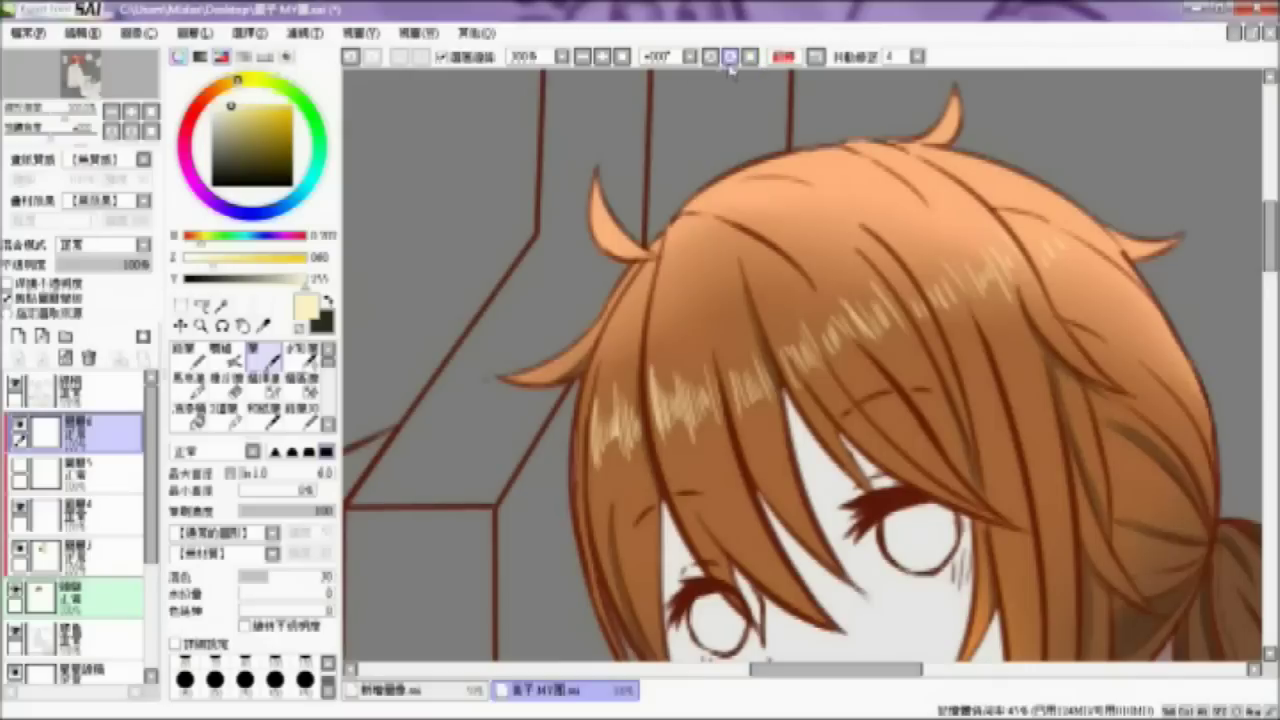
{"action": "left_click", "coordinate": [583, 56]}
{"action": "left_click", "coordinate": [603, 56]}
{"action": "left_click", "coordinate": [603, 56]}
{"action": "left_click_drag", "start_coordinate": [1268, 330], "coordinate": [1264, 259]}
{"action": "left_click", "coordinate": [603, 56]}
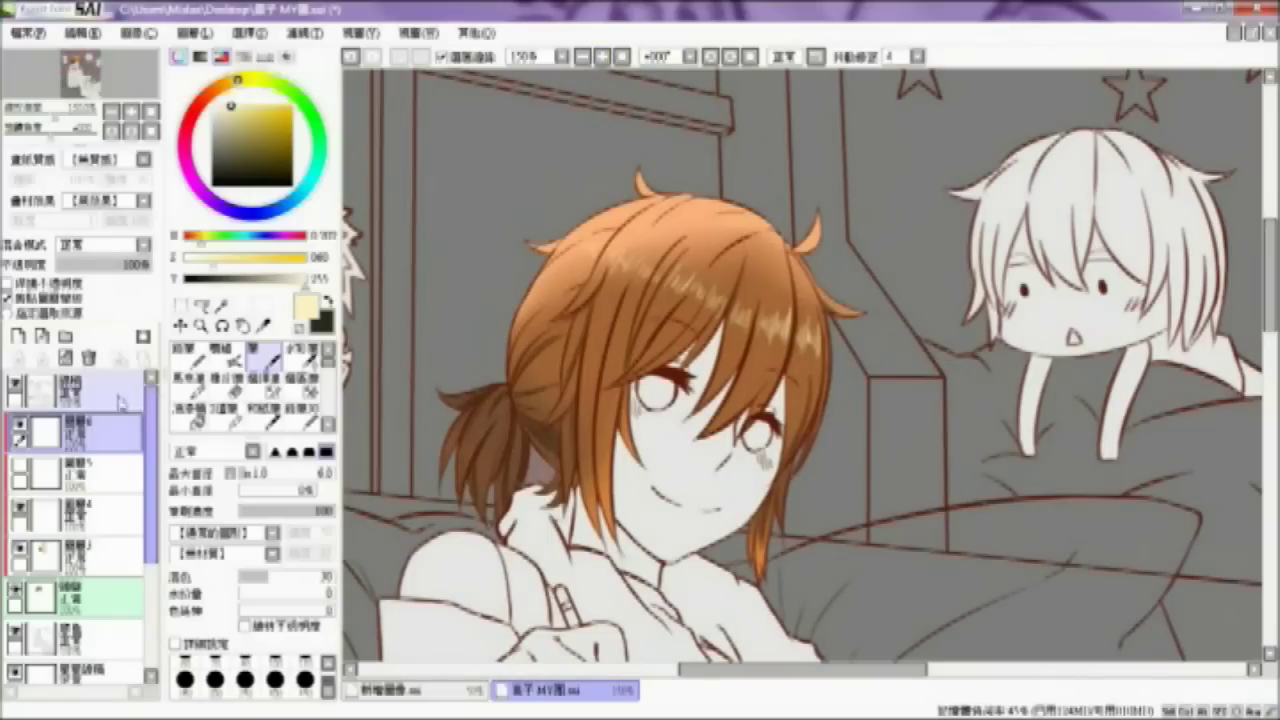
Step: Add a clipped layer above the zigzag shine, set its blending mode to 發光 (Luminosity), and choose a light orange colour
{"action": "left_click", "coordinate": [17, 336]}
{"action": "left_click", "coordinate": [229, 83]}
{"action": "left_click_drag", "start_coordinate": [232, 104], "coordinate": [252, 105]}
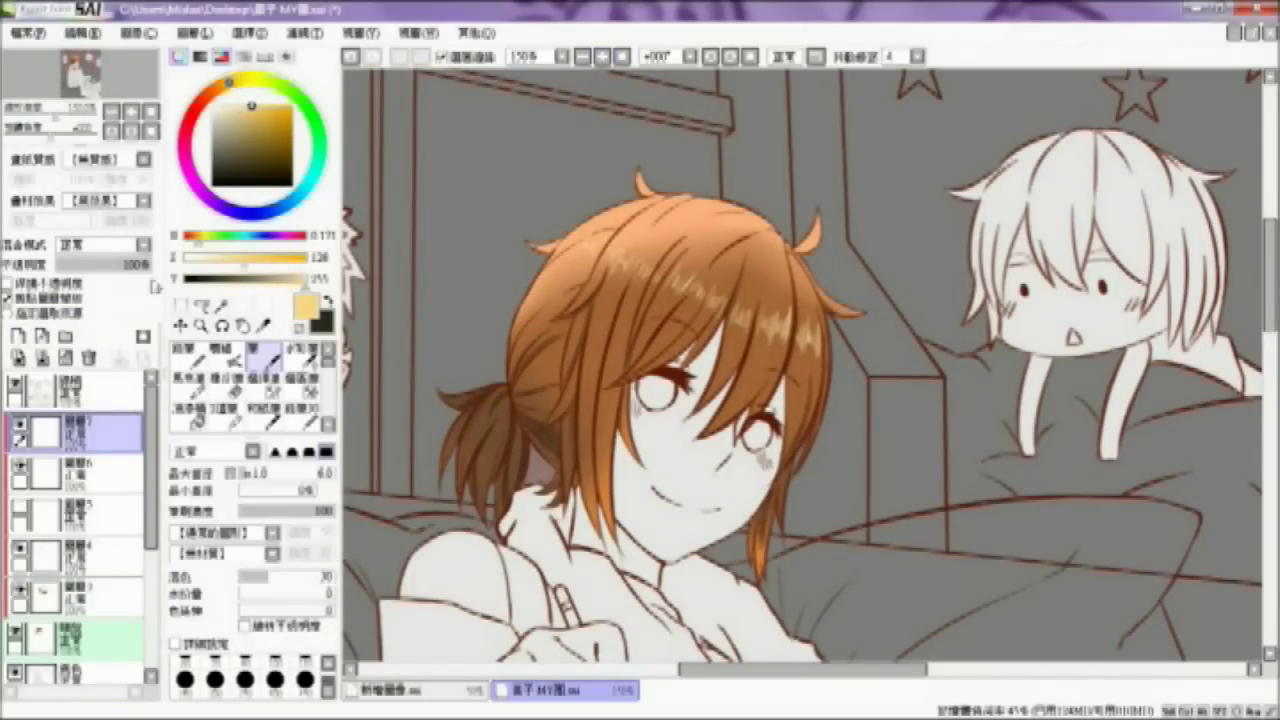
{"action": "left_click", "coordinate": [143, 244]}
{"action": "left_click", "coordinate": [115, 320]}
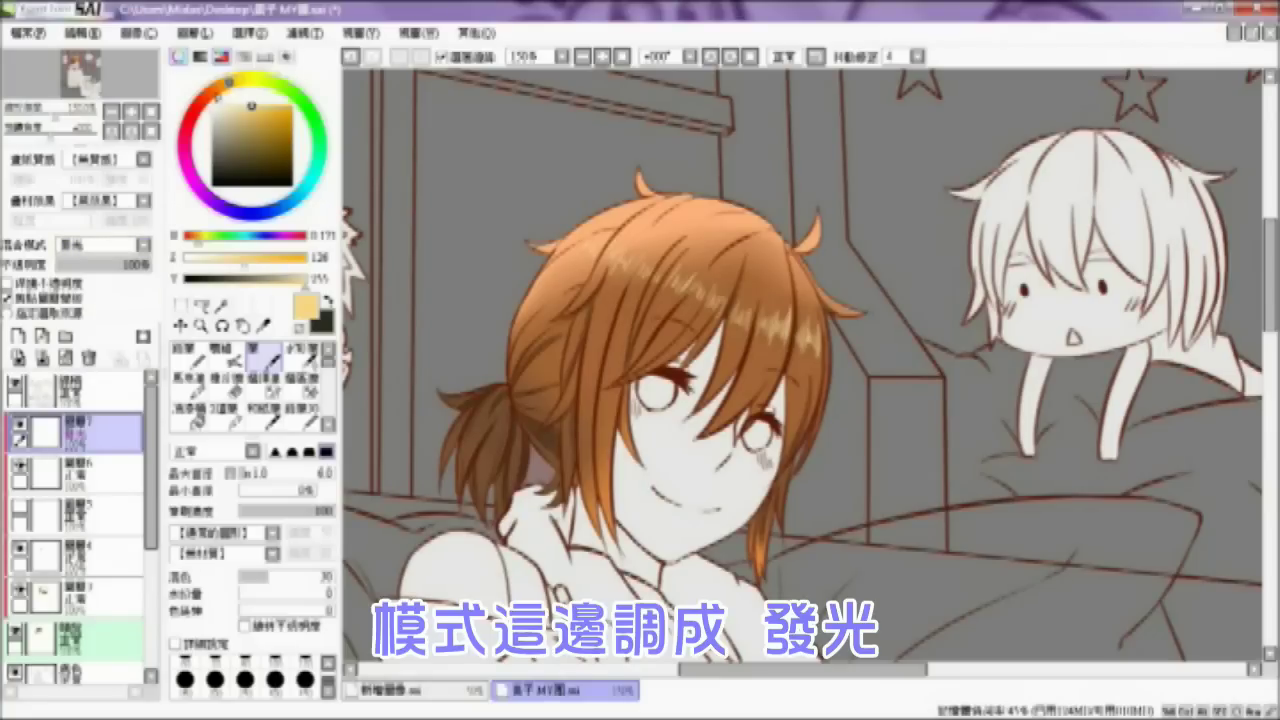
{"action": "left_click", "coordinate": [222, 94]}
{"action": "left_click", "coordinate": [266, 105]}
Step: Set up the airbrush with a size of 13 and a density of 50
{"action": "left_click", "coordinate": [227, 358]}
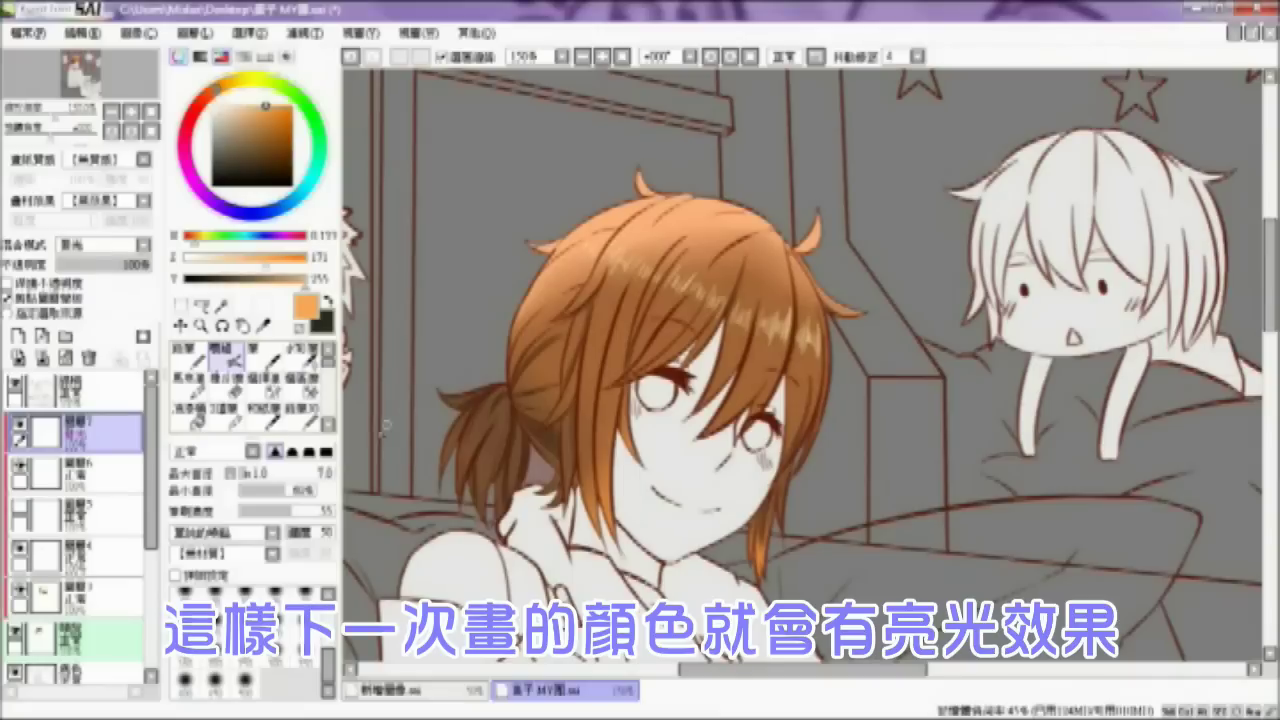
{"action": "left_click_drag", "start_coordinate": [258, 478], "coordinate": [265, 478]}
{"action": "left_click", "coordinate": [603, 57]}
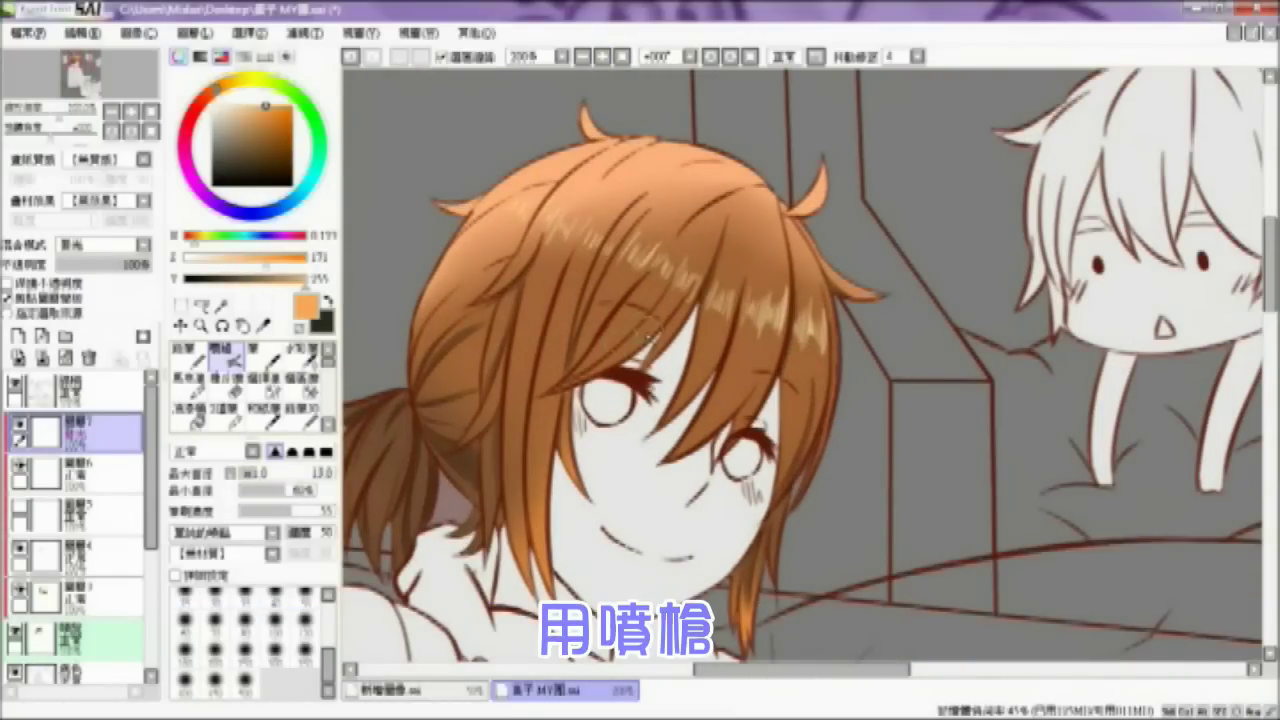
{"action": "left_click_drag", "start_coordinate": [290, 513], "coordinate": [308, 511]}
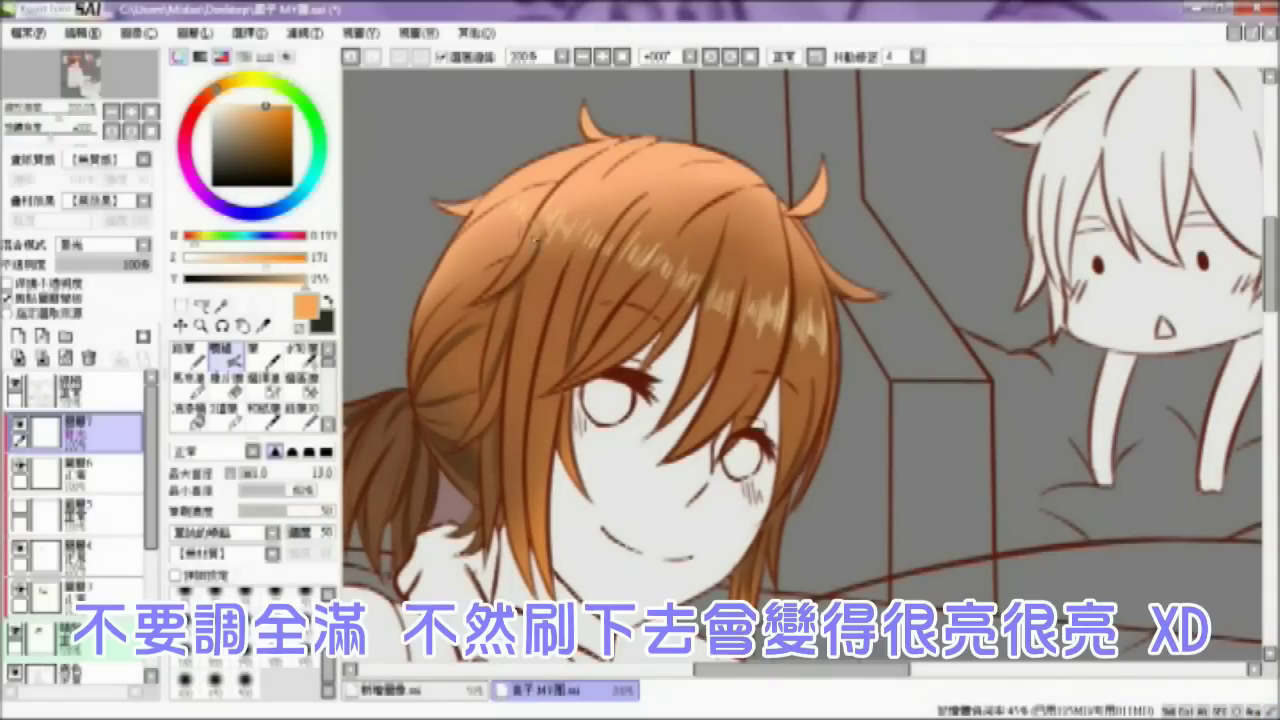
Step: Undo a trial spray, choose a paler orange, and airbrush a glow along the whole shine band with a larger brush
{"action": "left_click_drag", "start_coordinate": [502, 184], "coordinate": [784, 301]}
{"action": "key", "text": "ctrl+z"}
{"action": "left_click", "coordinate": [255, 107]}
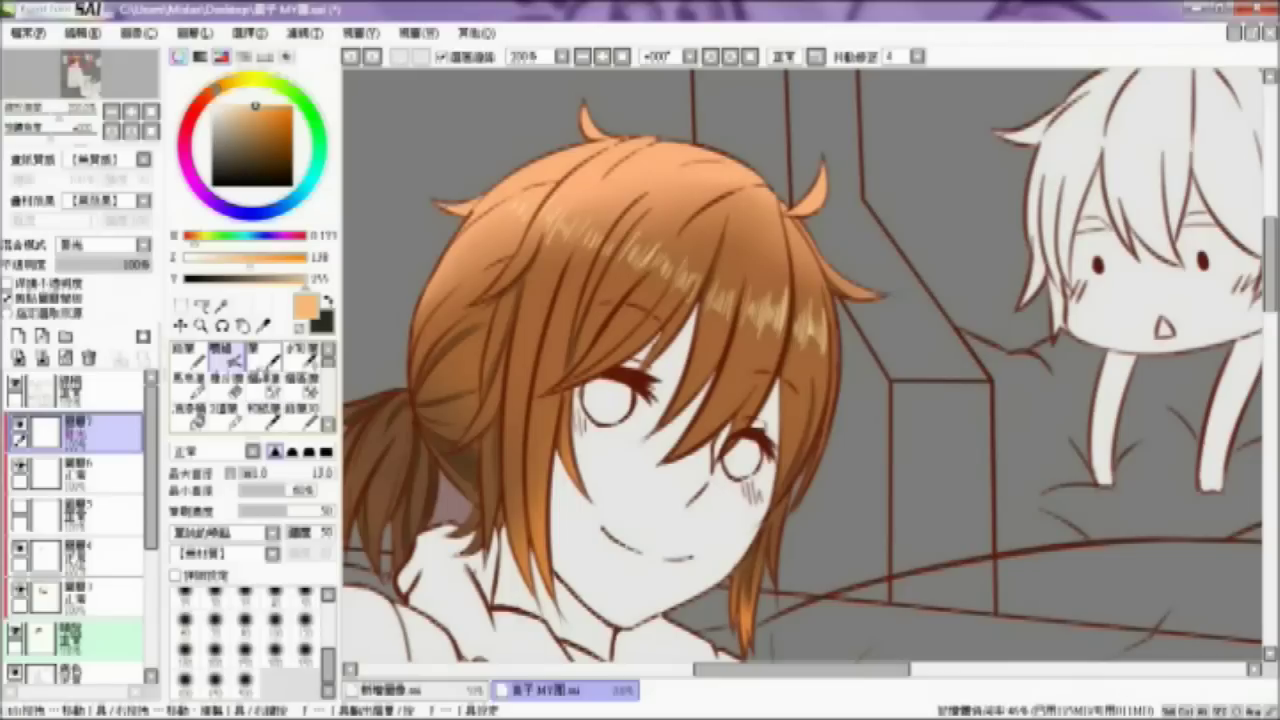
{"action": "left_click", "coordinate": [265, 362]}
{"action": "left_click", "coordinate": [227, 355]}
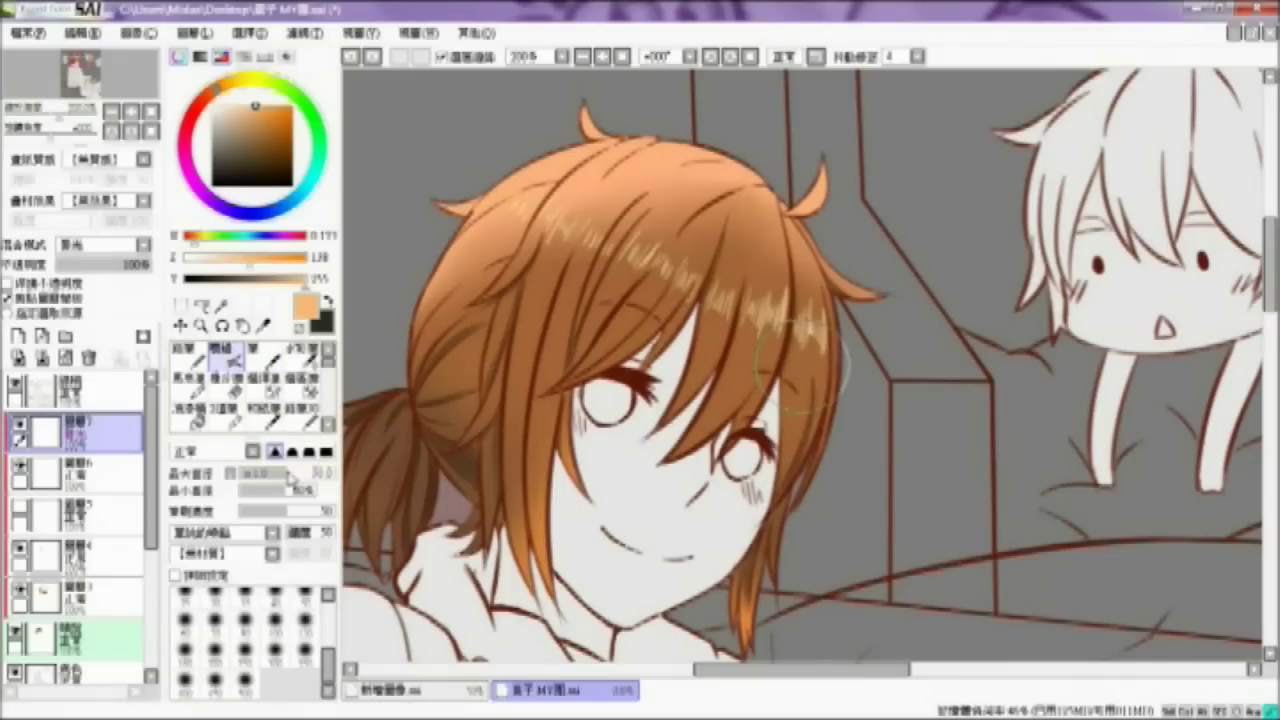
{"action": "mouse_move", "coordinate": [485, 165]}
{"action": "left_mouse_down"}
{"action": "mouse_move", "coordinate": [932, 318]}
{"action": "mouse_move", "coordinate": [690, 240]}
{"action": "left_mouse_up"}
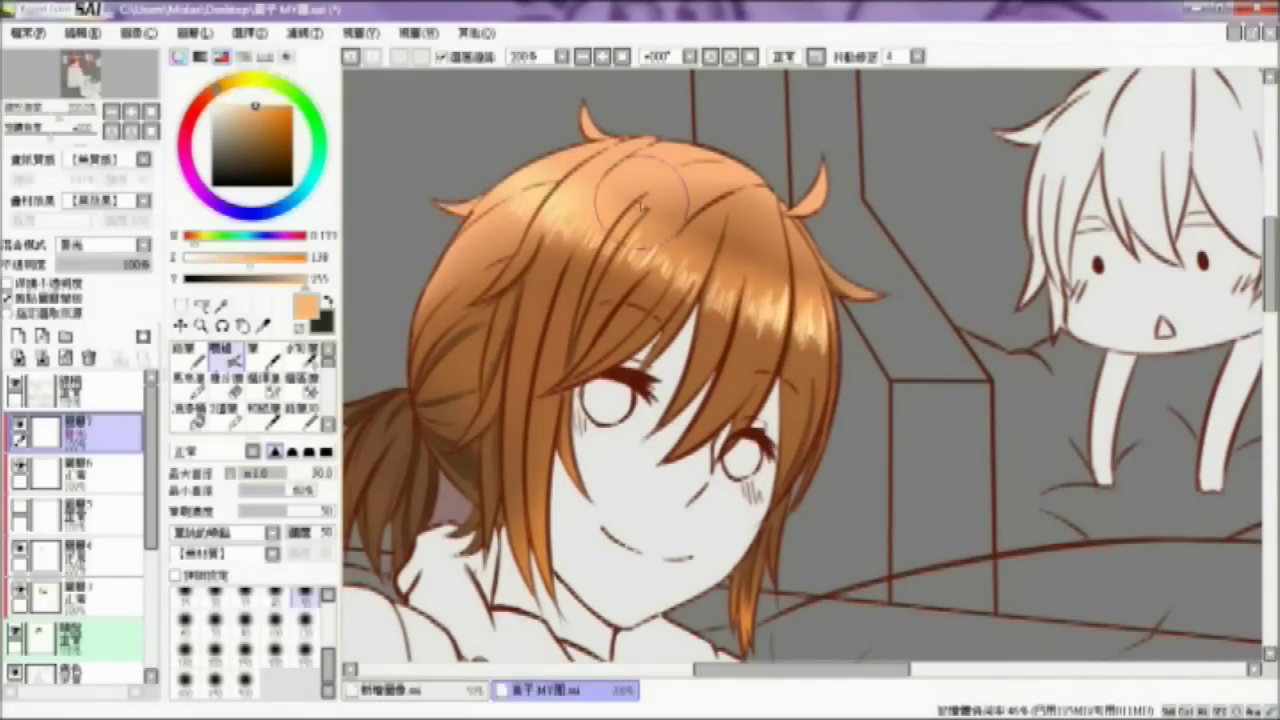
{"action": "left_click_drag", "start_coordinate": [537, 151], "coordinate": [889, 298]}
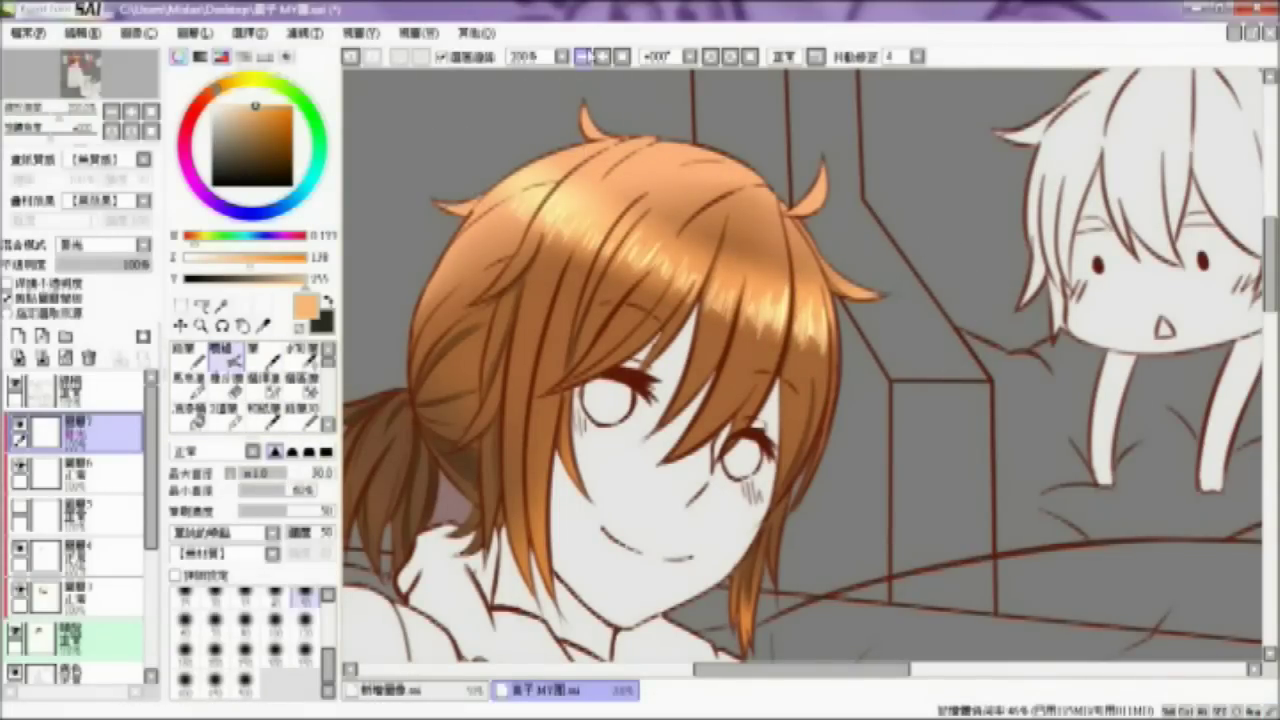
Step: Blend the airbrushed glow along the hair's shine band using a smaller watercolor brush
{"action": "left_click", "coordinate": [582, 57]}
{"action": "left_click", "coordinate": [603, 57]}
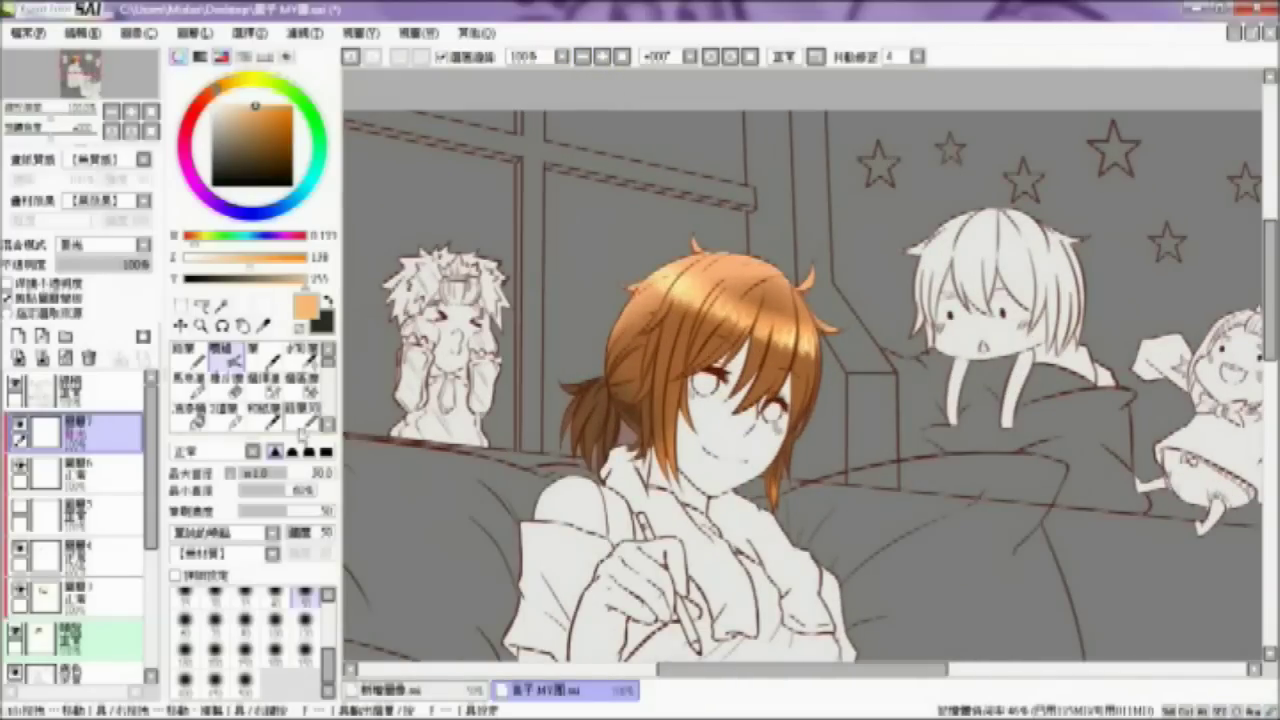
{"action": "left_click", "coordinate": [300, 352]}
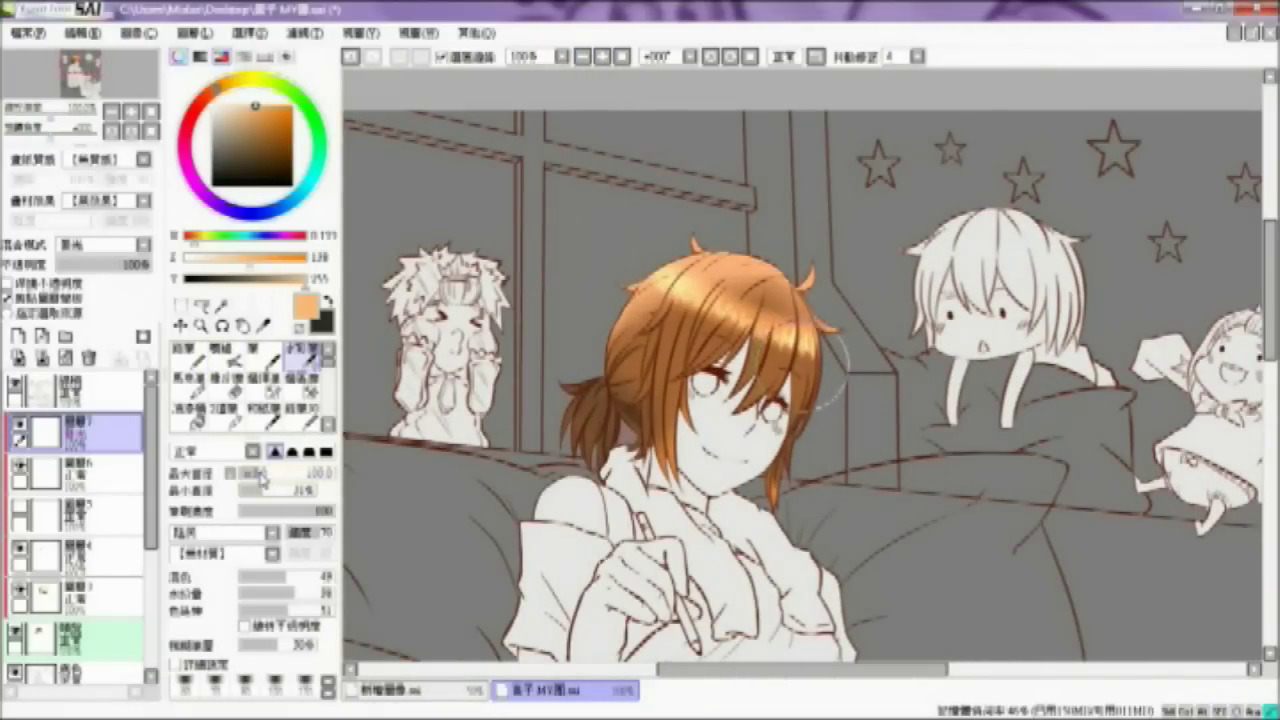
{"action": "left_click", "coordinate": [605, 57]}
{"action": "left_click_drag", "start_coordinate": [268, 490], "coordinate": [253, 483]}
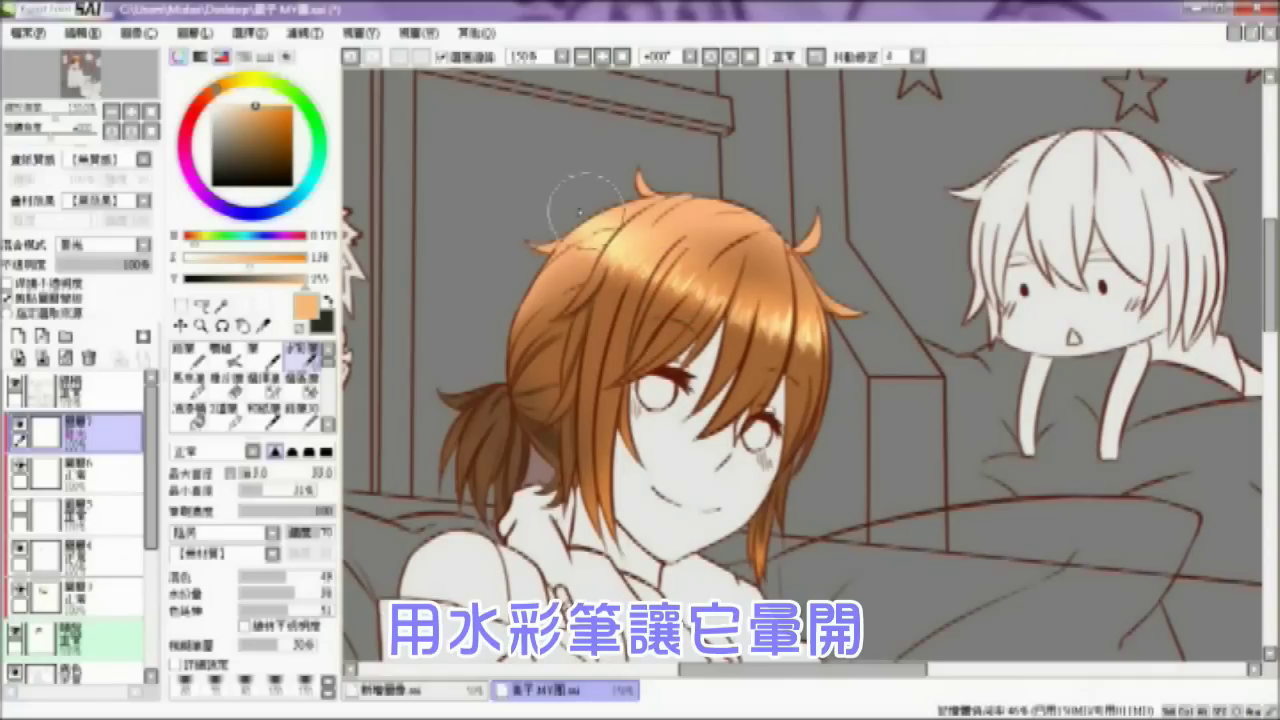
{"action": "left_click_drag", "start_coordinate": [1270, 296], "coordinate": [1271, 304]}
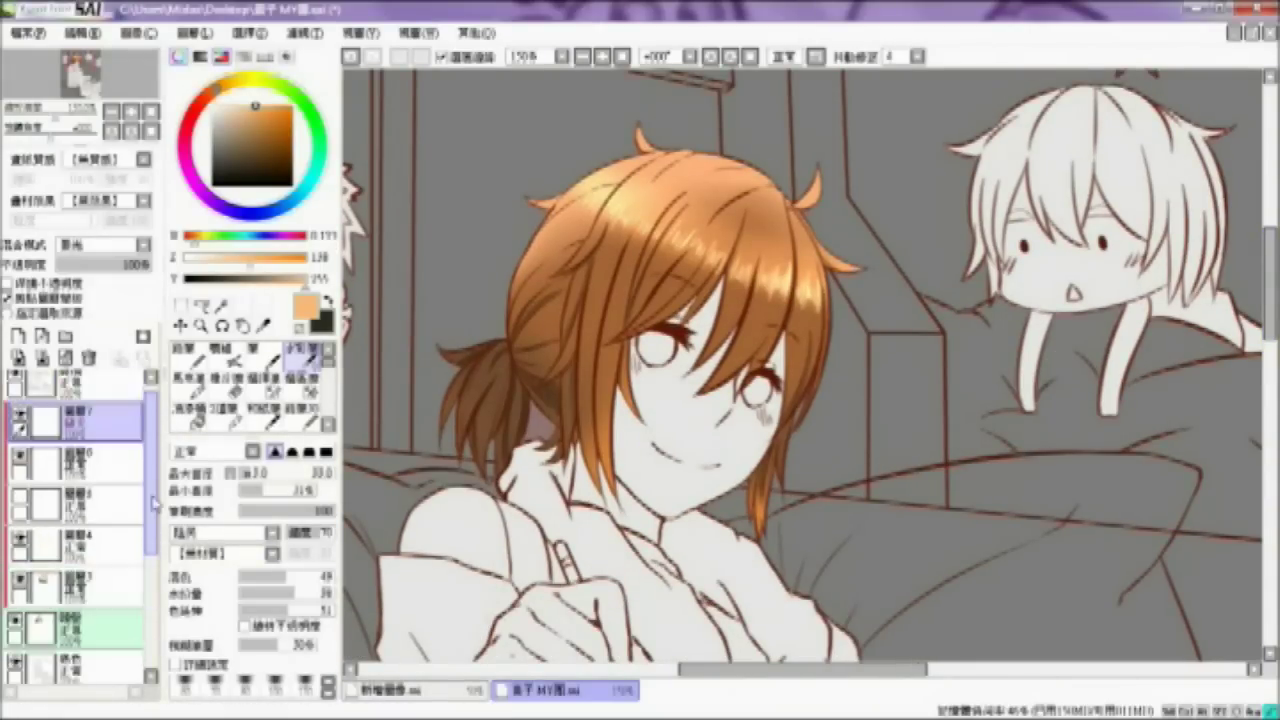
Step: Add a layer directly beneath 圖層5, choose a pale skin tone, and set the 筆 brush to size 47
{"action": "left_click", "coordinate": [100, 472]}
{"action": "left_click", "coordinate": [113, 507]}
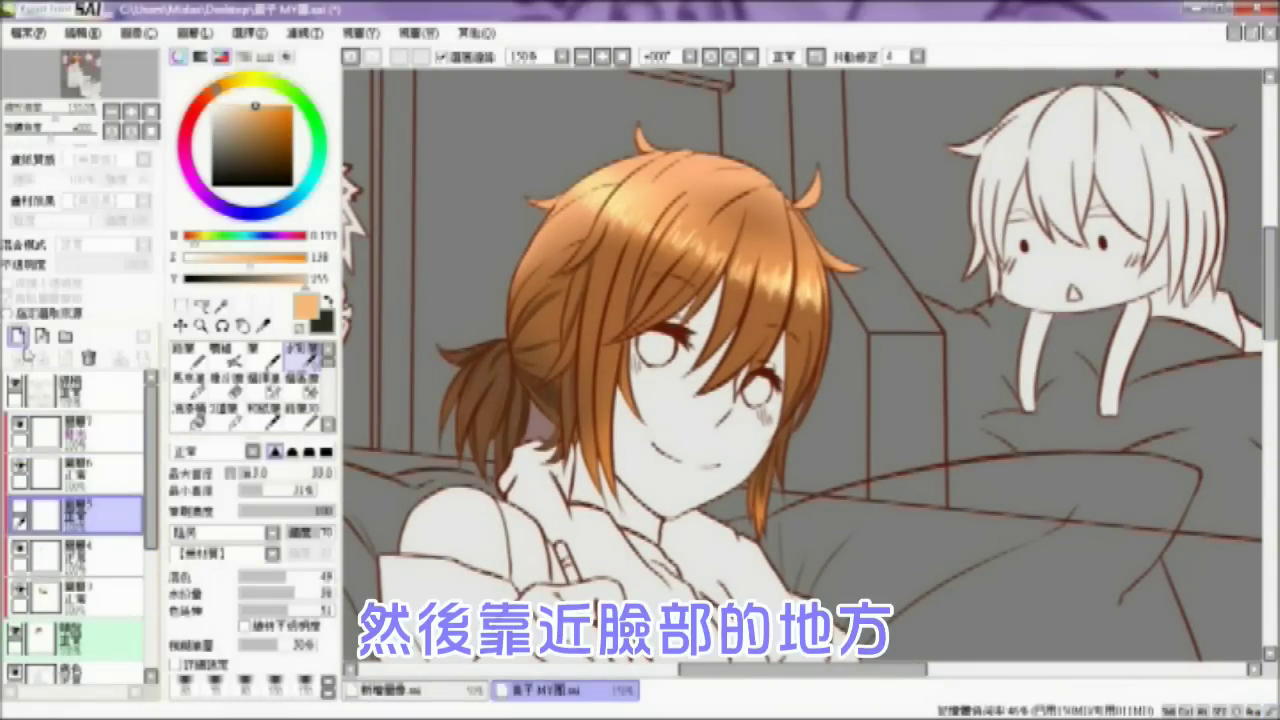
{"action": "left_click", "coordinate": [17, 337]}
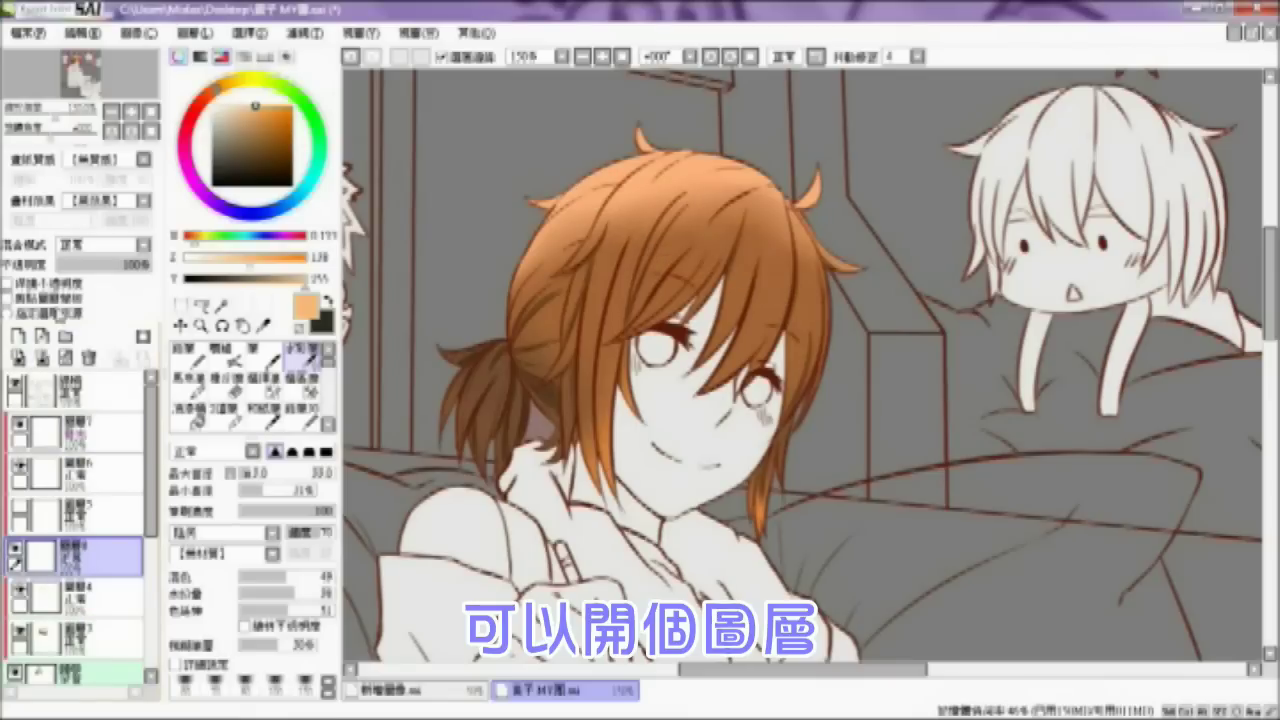
{"action": "left_click", "coordinate": [240, 110]}
{"action": "left_click", "coordinate": [305, 280]}
{"action": "left_click", "coordinate": [266, 359]}
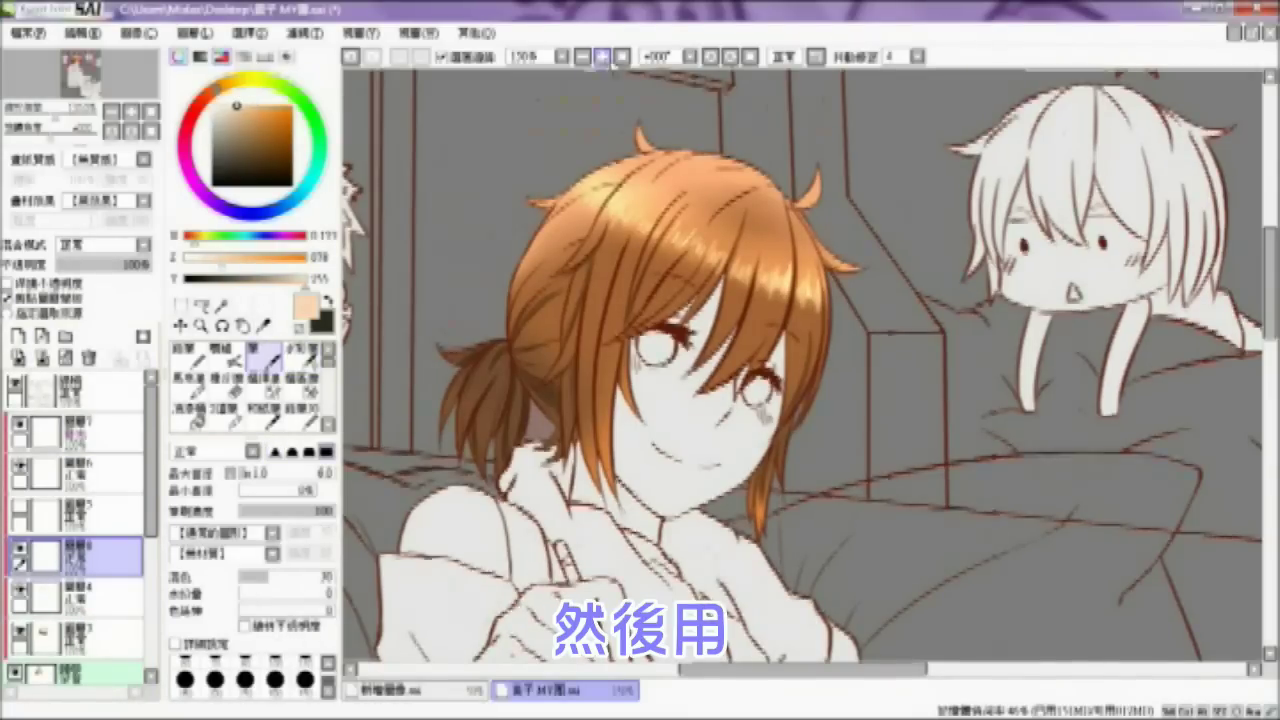
{"action": "key", "text": "Page_Up"}
{"action": "left_click", "coordinate": [283, 473]}
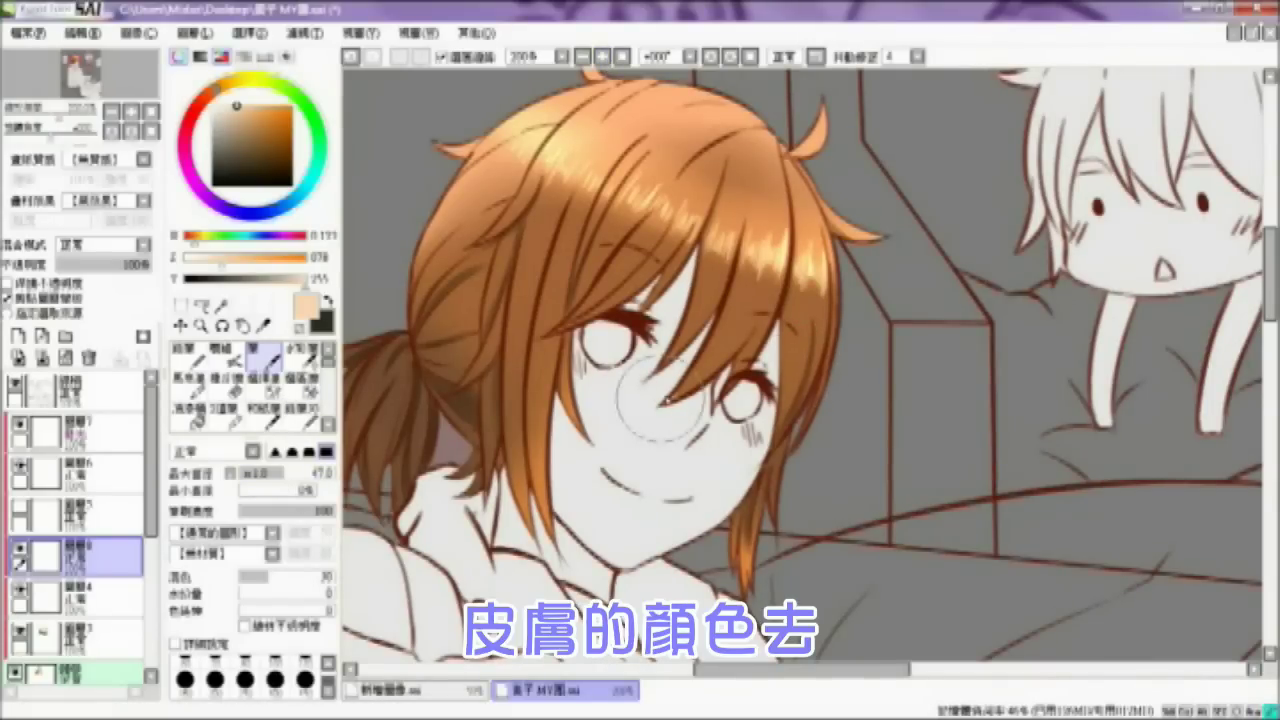
Step: Paint skin-toned patches on the fringe tips and side locks bordering the face, and blend them with the watercolor brush
{"action": "left_click_drag", "start_coordinate": [697, 395], "coordinate": [683, 404]}
{"action": "left_click_drag", "start_coordinate": [579, 338], "coordinate": [587, 403]}
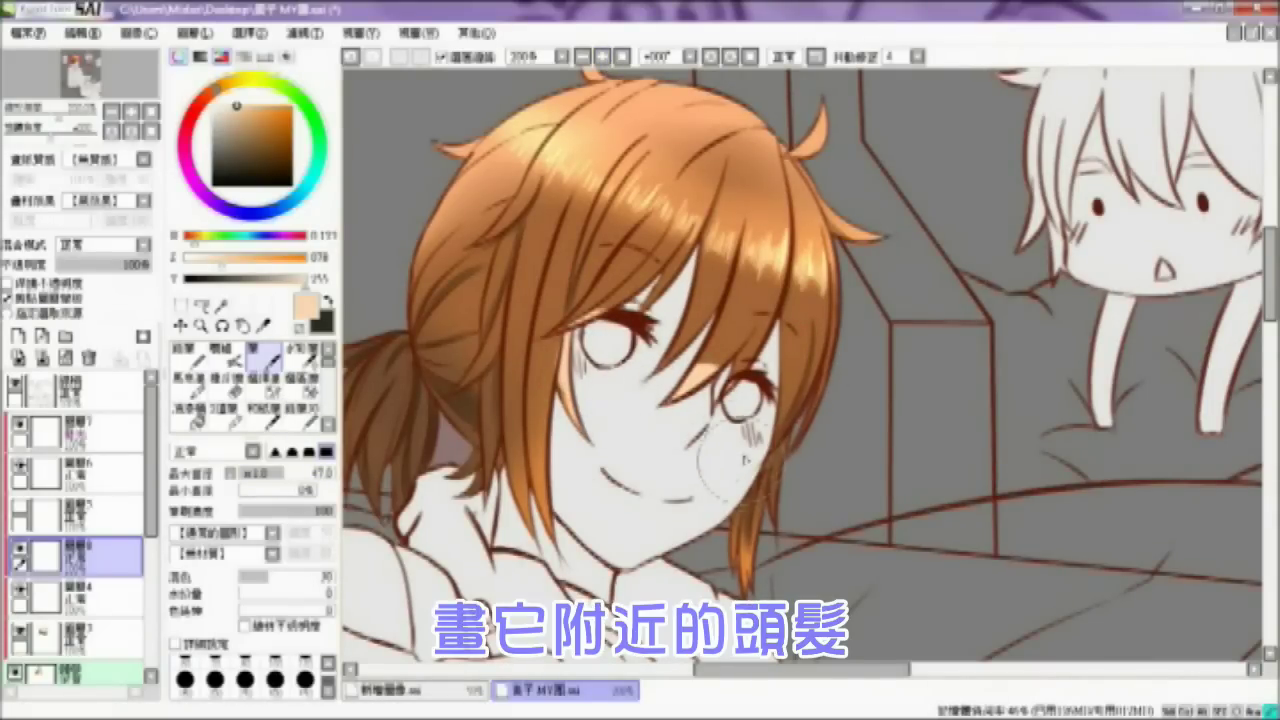
{"action": "left_click_drag", "start_coordinate": [754, 442], "coordinate": [755, 465]}
{"action": "left_click", "coordinate": [300, 352]}
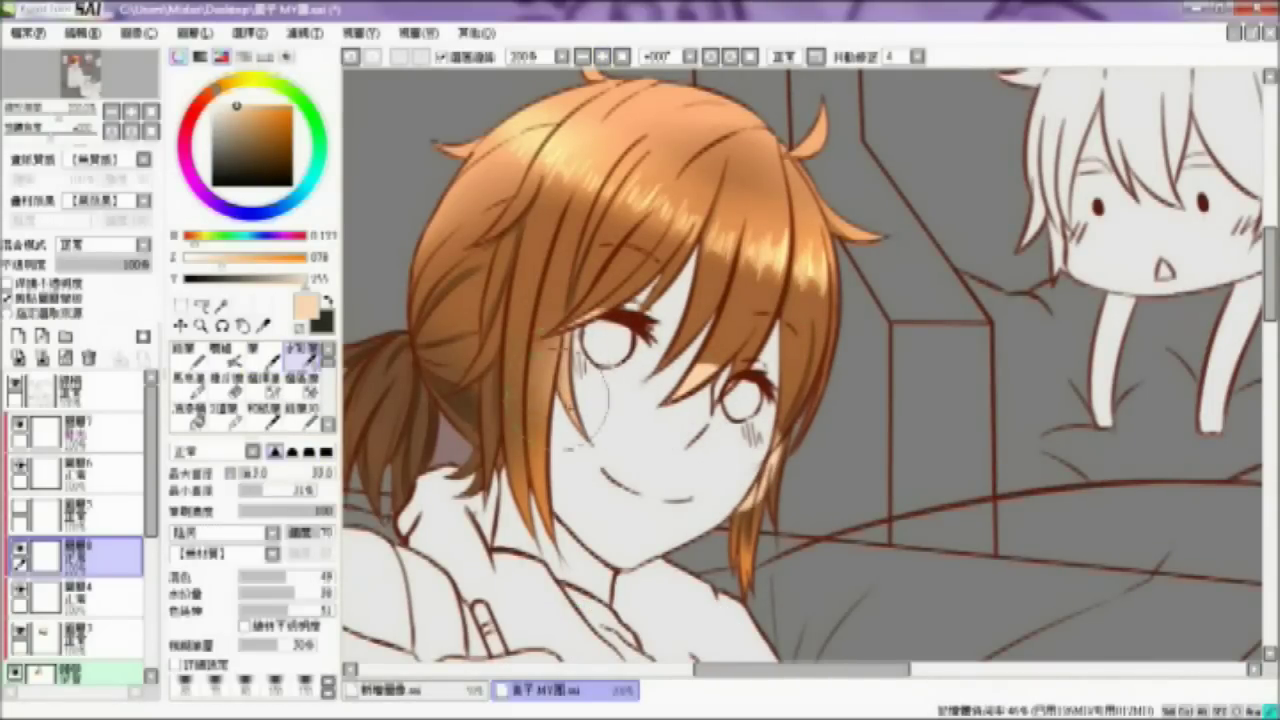
{"action": "left_click_drag", "start_coordinate": [668, 318], "coordinate": [740, 345]}
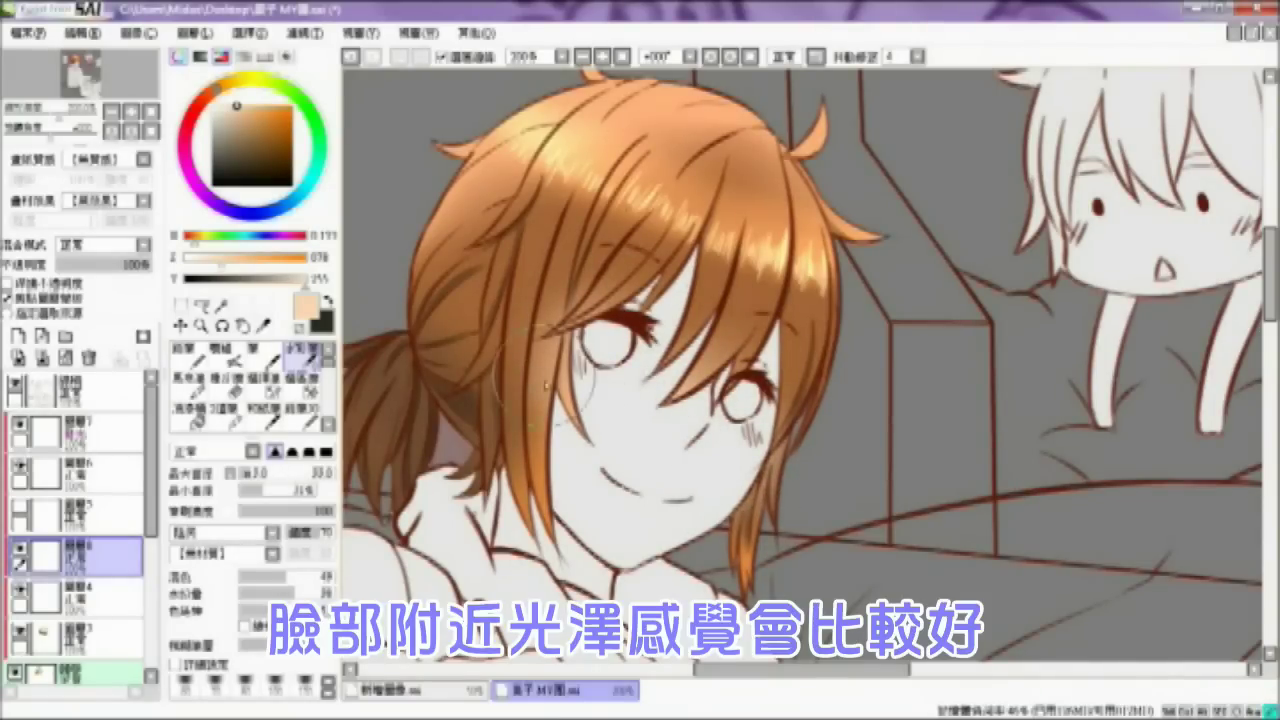
Step: Compare the hair with 圖層6, 圖層7 and 圖層5 switched on and off, leaving all three hidden
{"action": "left_click", "coordinate": [582, 56]}
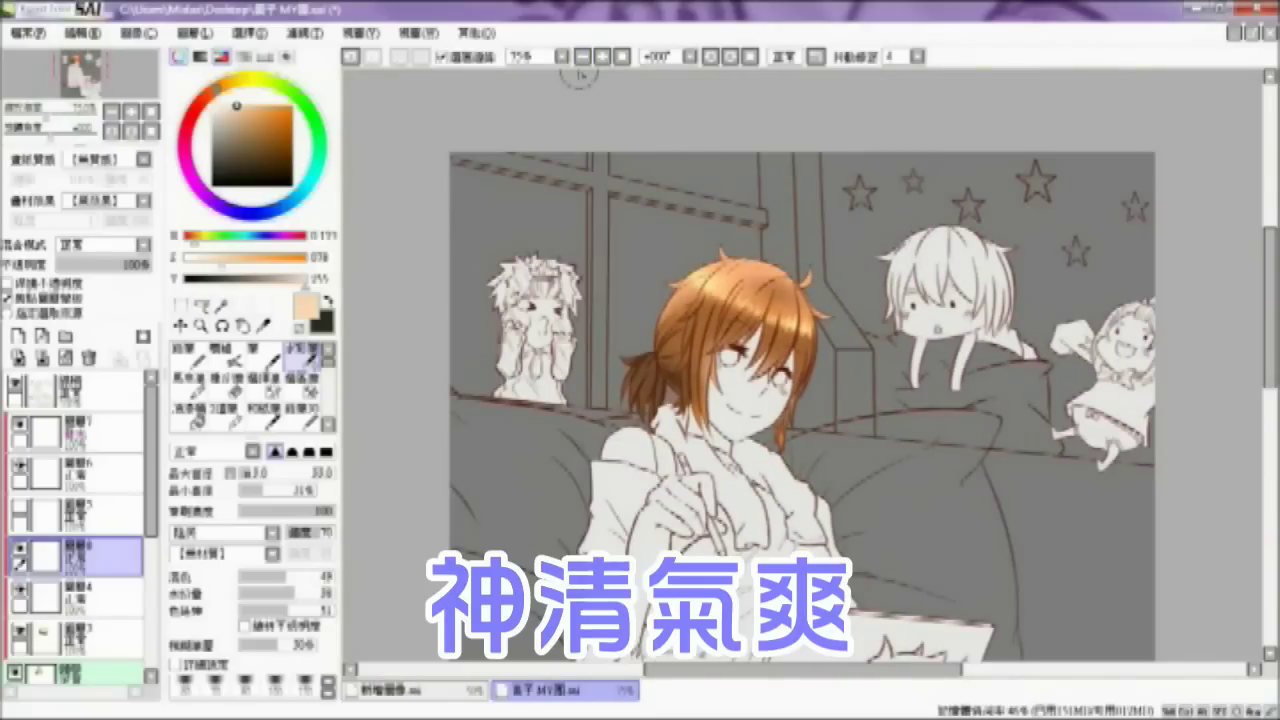
{"action": "left_click", "coordinate": [602, 56]}
{"action": "left_click", "coordinate": [602, 56]}
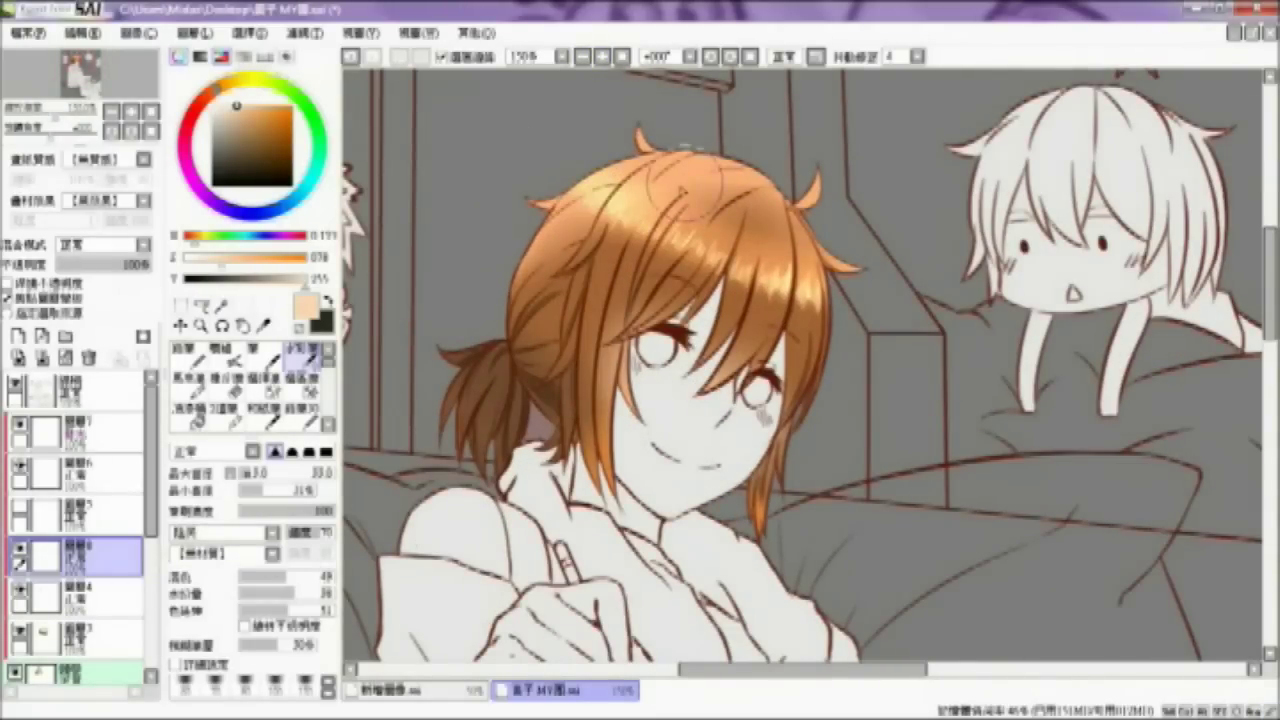
{"action": "left_click", "coordinate": [38, 438]}
{"action": "left_click", "coordinate": [40, 474]}
{"action": "left_click", "coordinate": [22, 467]}
{"action": "left_click", "coordinate": [22, 467]}
{"action": "left_click", "coordinate": [22, 467]}
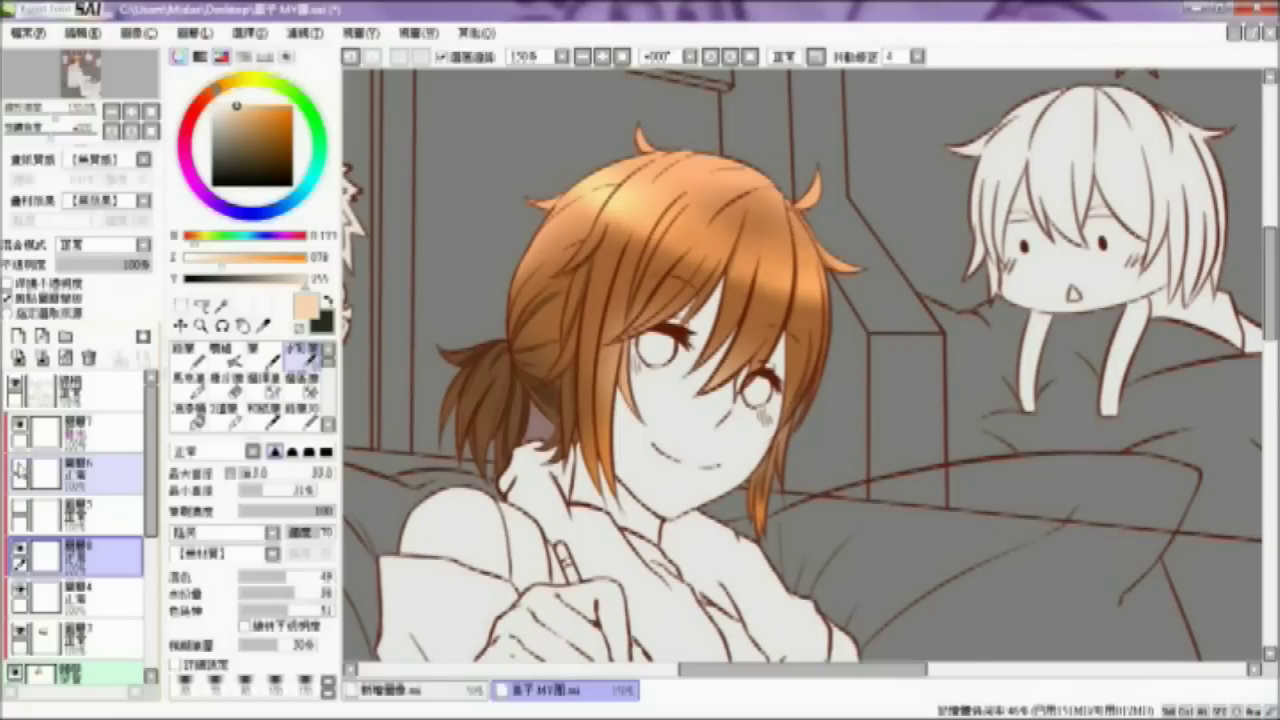
{"action": "left_click", "coordinate": [21, 468]}
{"action": "left_click", "coordinate": [21, 466]}
{"action": "left_click", "coordinate": [20, 425]}
{"action": "left_click", "coordinate": [20, 506]}
{"action": "left_click", "coordinate": [42, 514]}
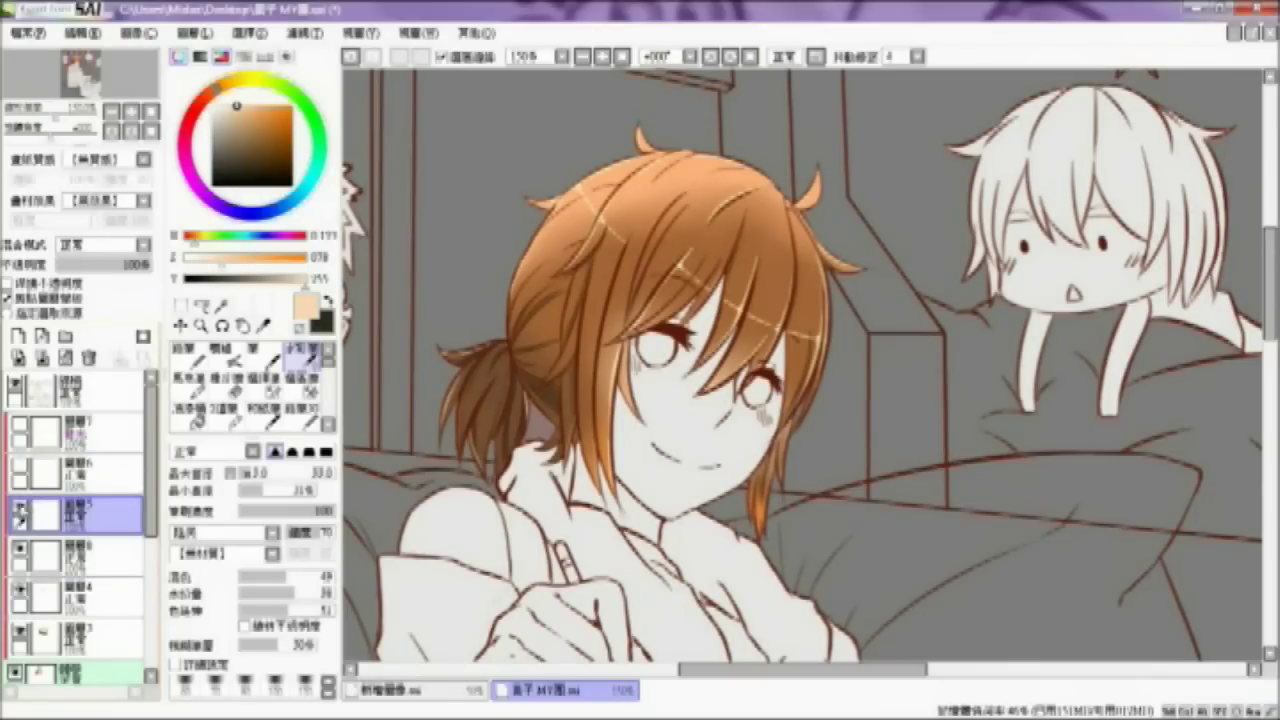
{"action": "left_click", "coordinate": [20, 507]}
Step: Add a clipped layer above 圖層7, set the watercolor brush's 色延伸 to 80, reduce its size, and choose white
{"action": "left_click", "coordinate": [45, 432]}
{"action": "left_click", "coordinate": [17, 336]}
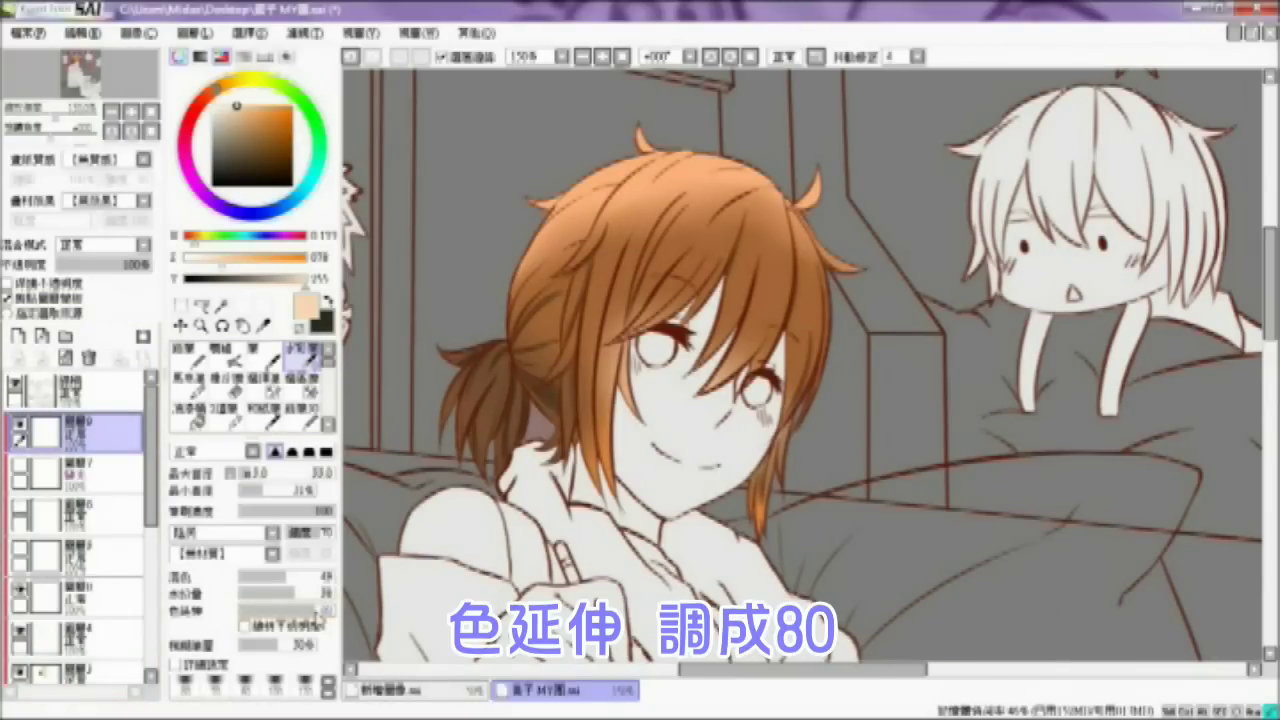
{"action": "left_click", "coordinate": [263, 358]}
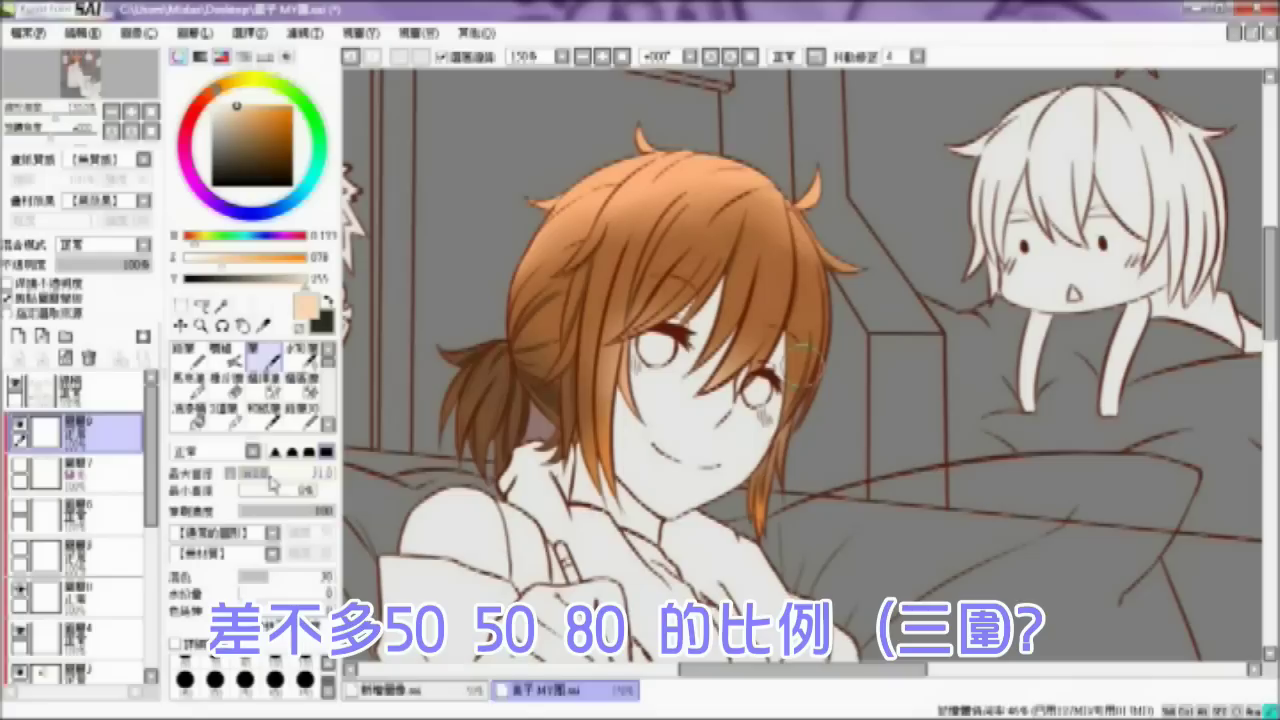
{"action": "left_click", "coordinate": [213, 105]}
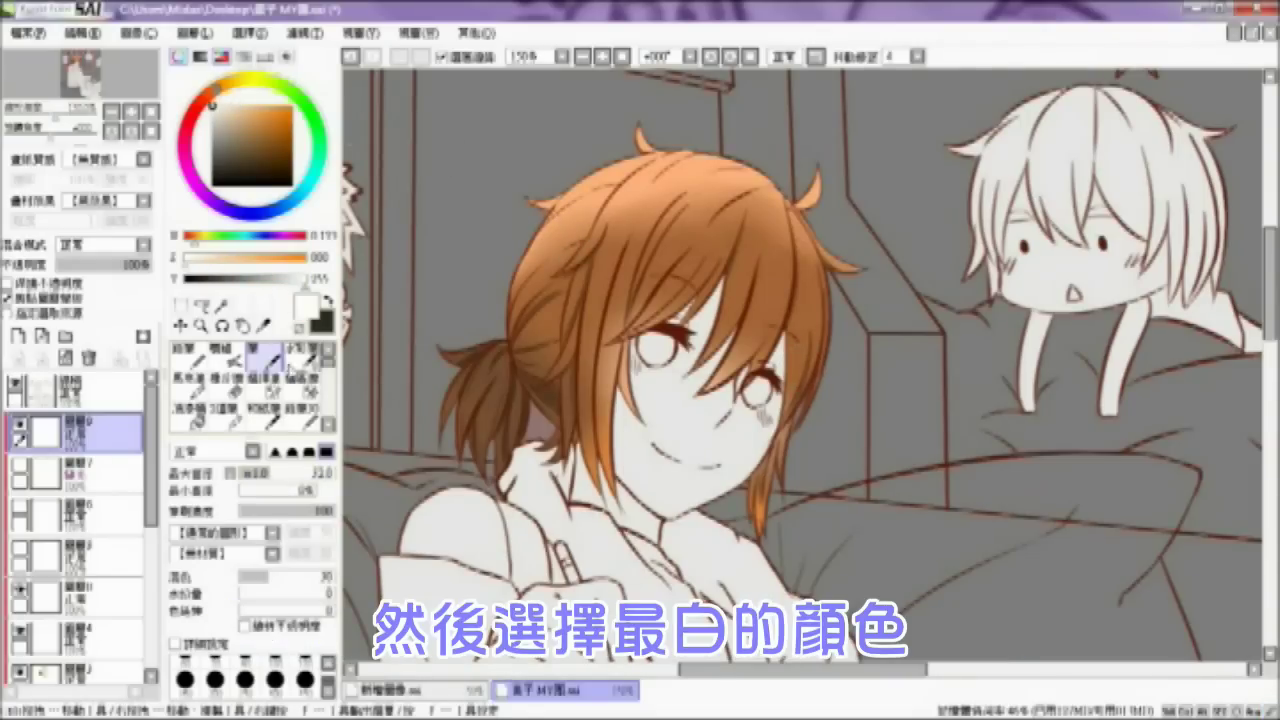
{"action": "left_click", "coordinate": [300, 352]}
{"action": "left_click_drag", "start_coordinate": [262, 474], "coordinate": [252, 474]}
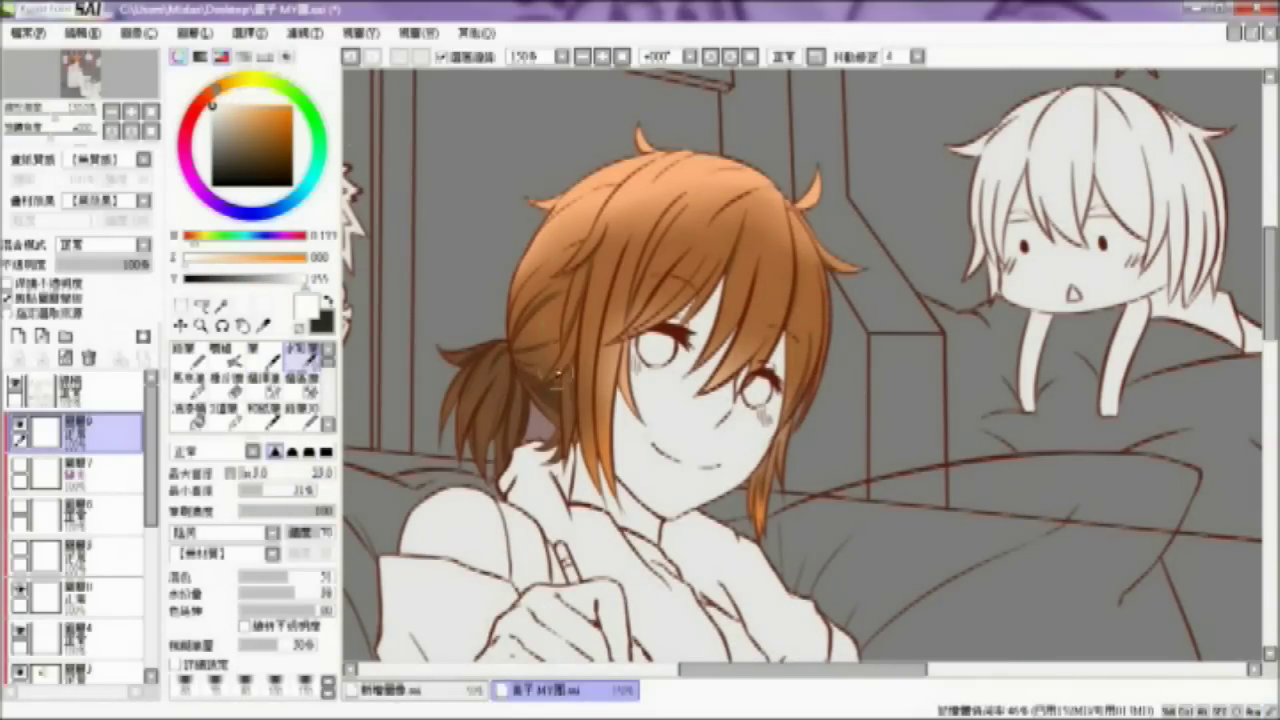
Step: Paint faint white sheen strokes across the fringe, the side hair and the outer lock with the watercolor brush
{"action": "left_click", "coordinate": [621, 56]}
{"action": "mouse_move", "coordinate": [761, 241]}
{"action": "left_mouse_down"}
{"action": "mouse_move", "coordinate": [738, 362]}
{"action": "mouse_move", "coordinate": [708, 248]}
{"action": "mouse_move", "coordinate": [713, 257]}
{"action": "mouse_move", "coordinate": [606, 290]}
{"action": "left_mouse_up"}
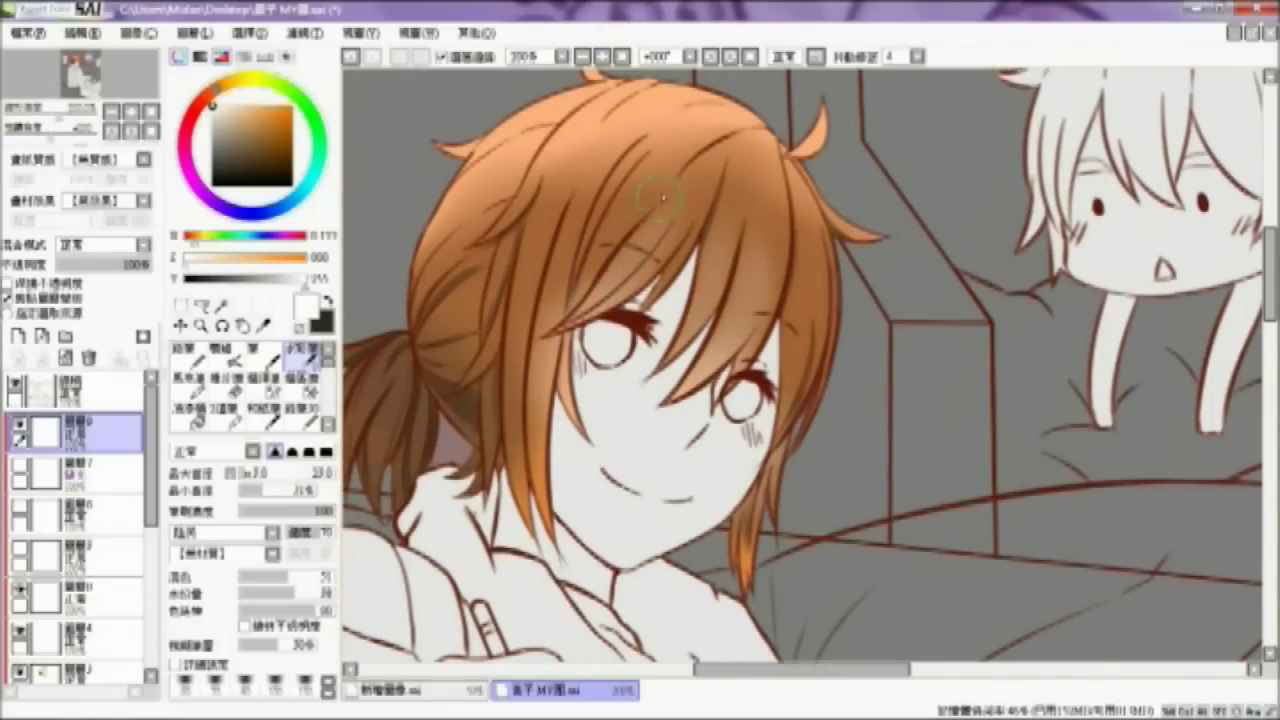
{"action": "mouse_move", "coordinate": [620, 205]}
{"action": "left_mouse_down"}
{"action": "mouse_move", "coordinate": [586, 210]}
{"action": "mouse_move", "coordinate": [535, 320]}
{"action": "mouse_move", "coordinate": [527, 280]}
{"action": "left_mouse_up"}
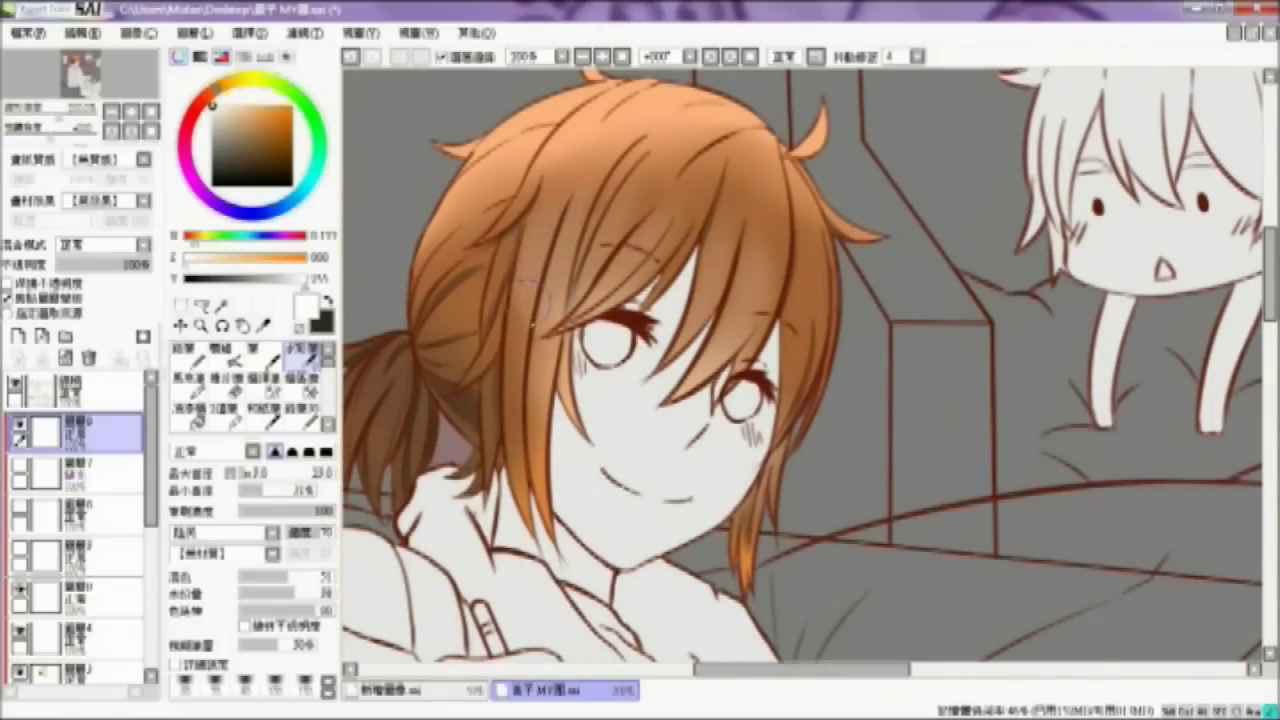
{"action": "mouse_move", "coordinate": [491, 190]}
{"action": "left_mouse_down"}
{"action": "mouse_move", "coordinate": [450, 276]}
{"action": "mouse_move", "coordinate": [430, 276]}
{"action": "left_mouse_up"}
{"action": "left_click_drag", "start_coordinate": [806, 285], "coordinate": [801, 345]}
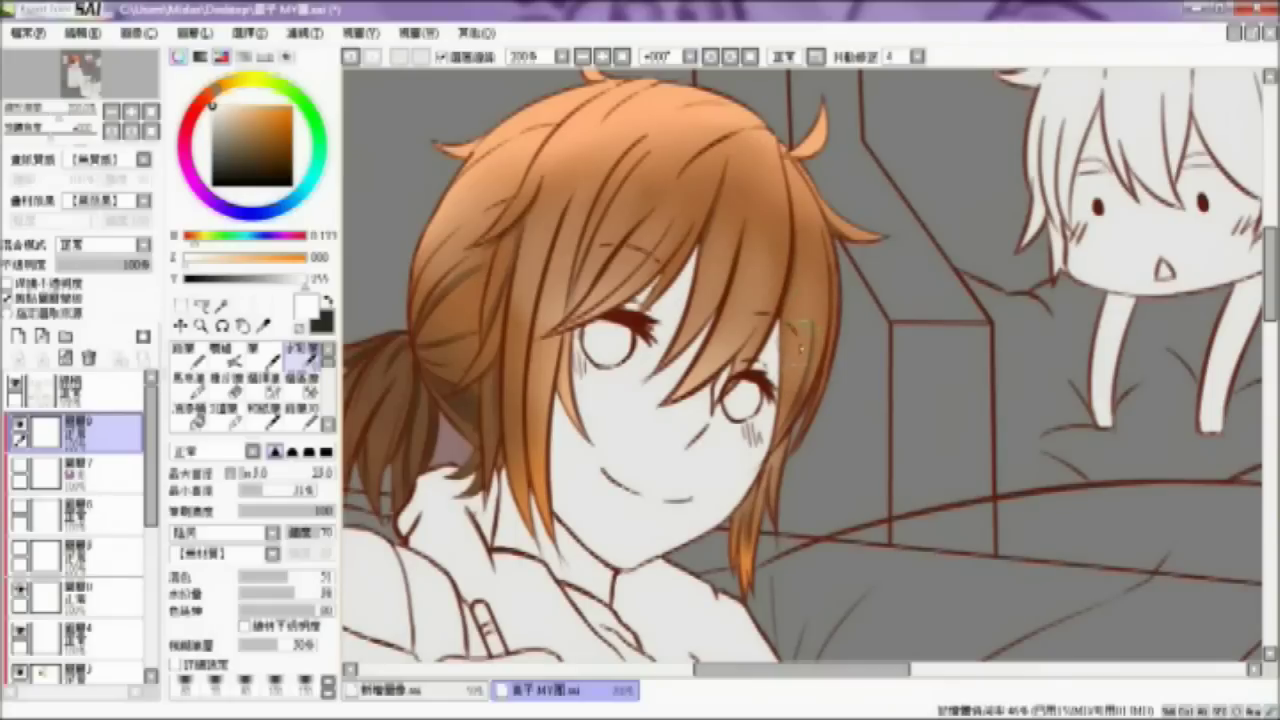
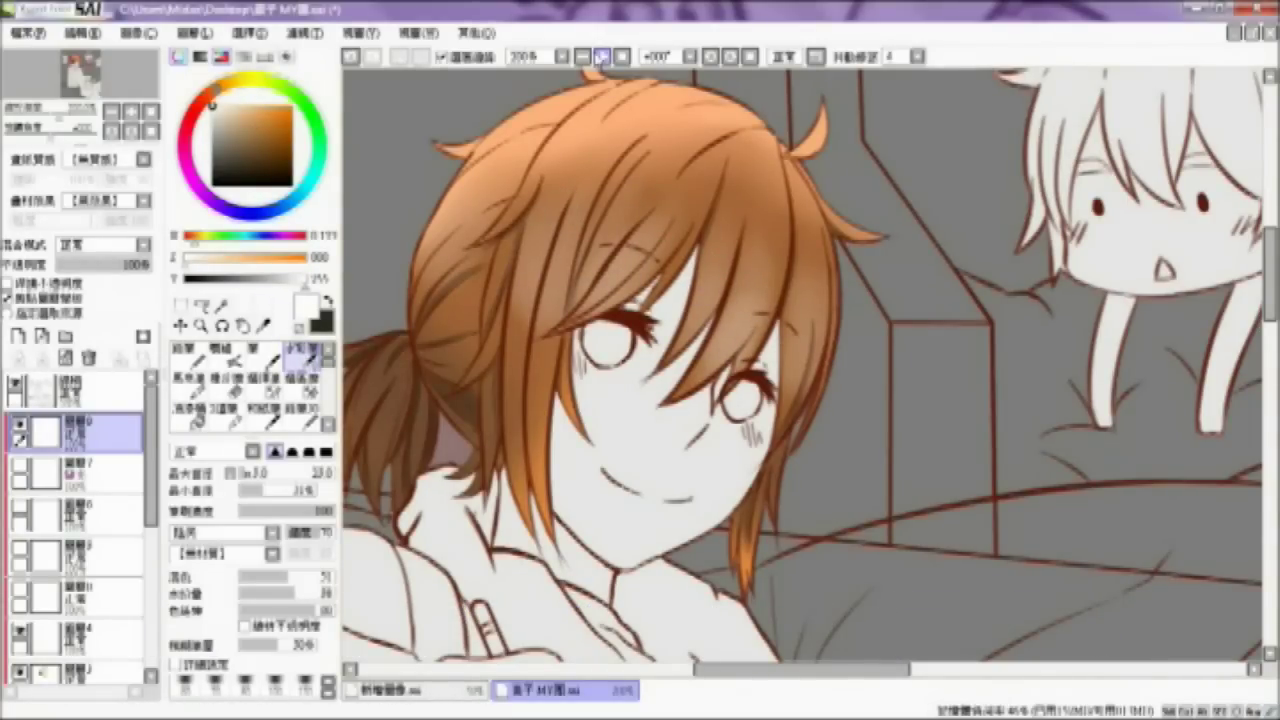
Step: Set the watercolor brush size to 130 and review the soft white sheen against the whole picture
{"action": "left_click", "coordinate": [602, 56]}
{"action": "left_click", "coordinate": [602, 56]}
{"action": "left_click", "coordinate": [602, 56]}
{"action": "left_click", "coordinate": [269, 474]}
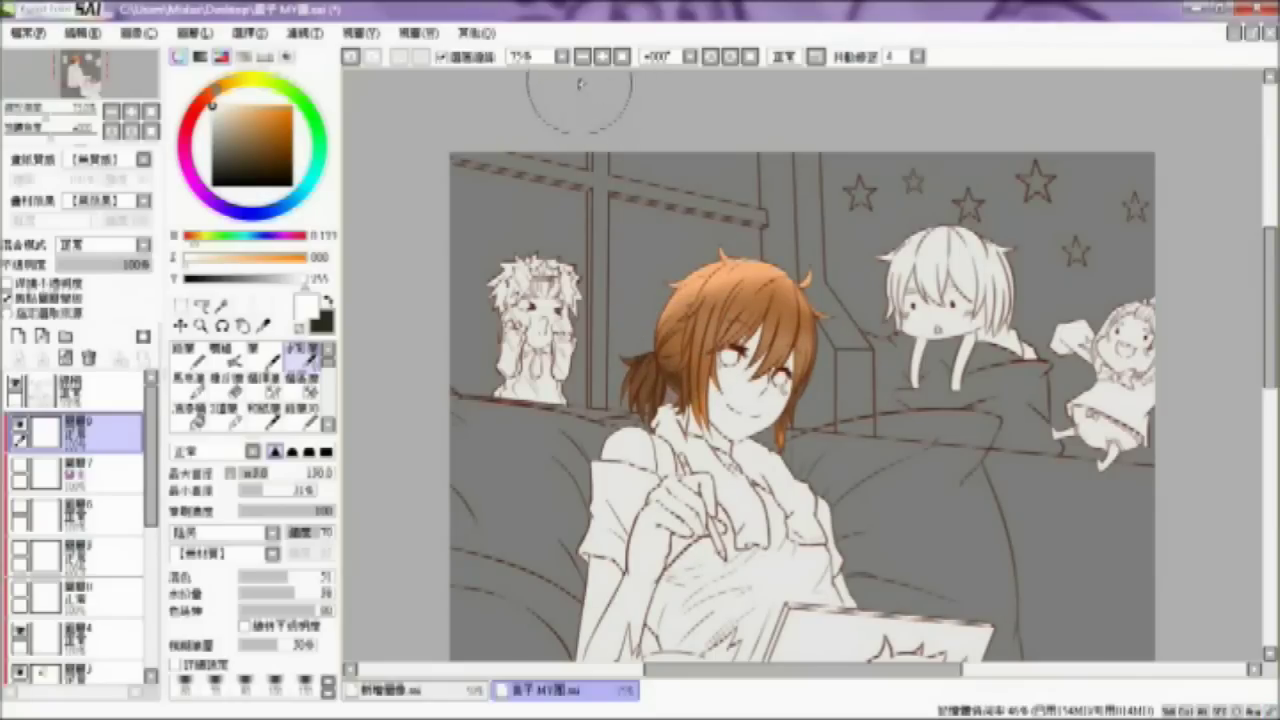
{"action": "left_click", "coordinate": [583, 56]}
{"action": "left_click", "coordinate": [602, 56]}
{"action": "left_click", "coordinate": [602, 56]}
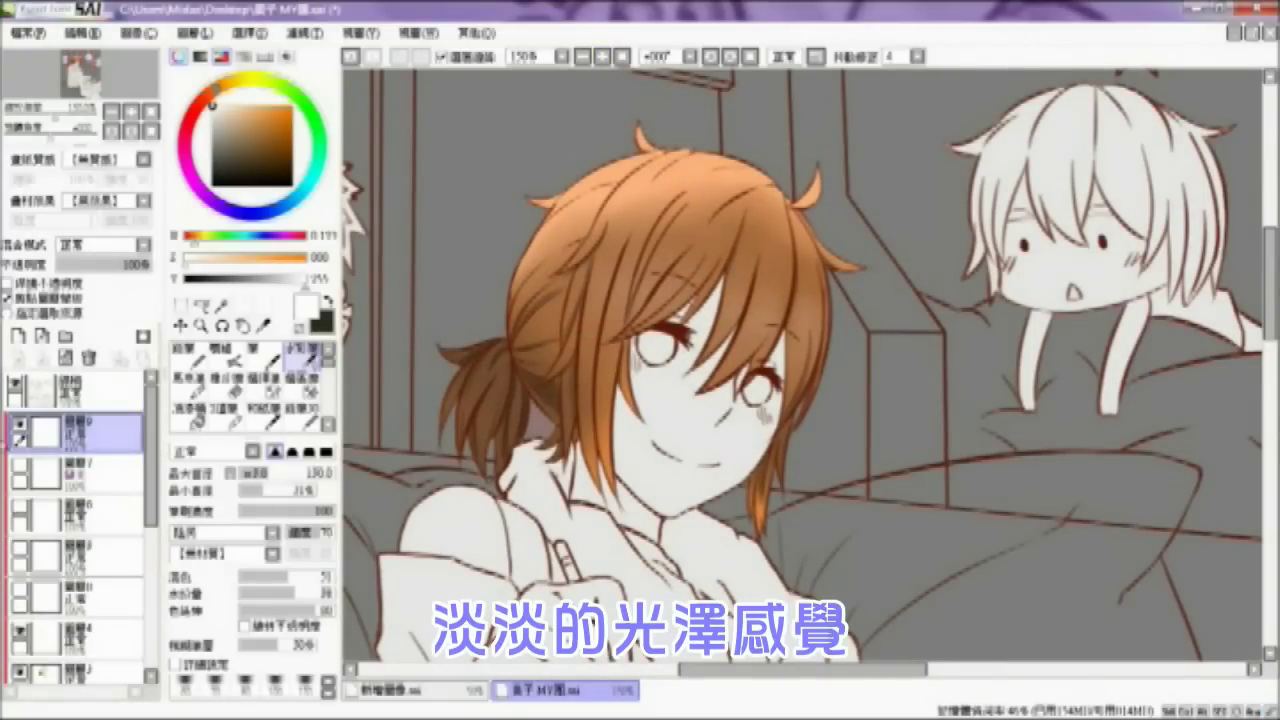
Step: Compare the shine methods by switching the visibility of 圖層9, 圖層7, 圖層6 and 圖層5
{"action": "left_click", "coordinate": [20, 425]}
{"action": "left_click", "coordinate": [20, 466]}
{"action": "left_click", "coordinate": [20, 466]}
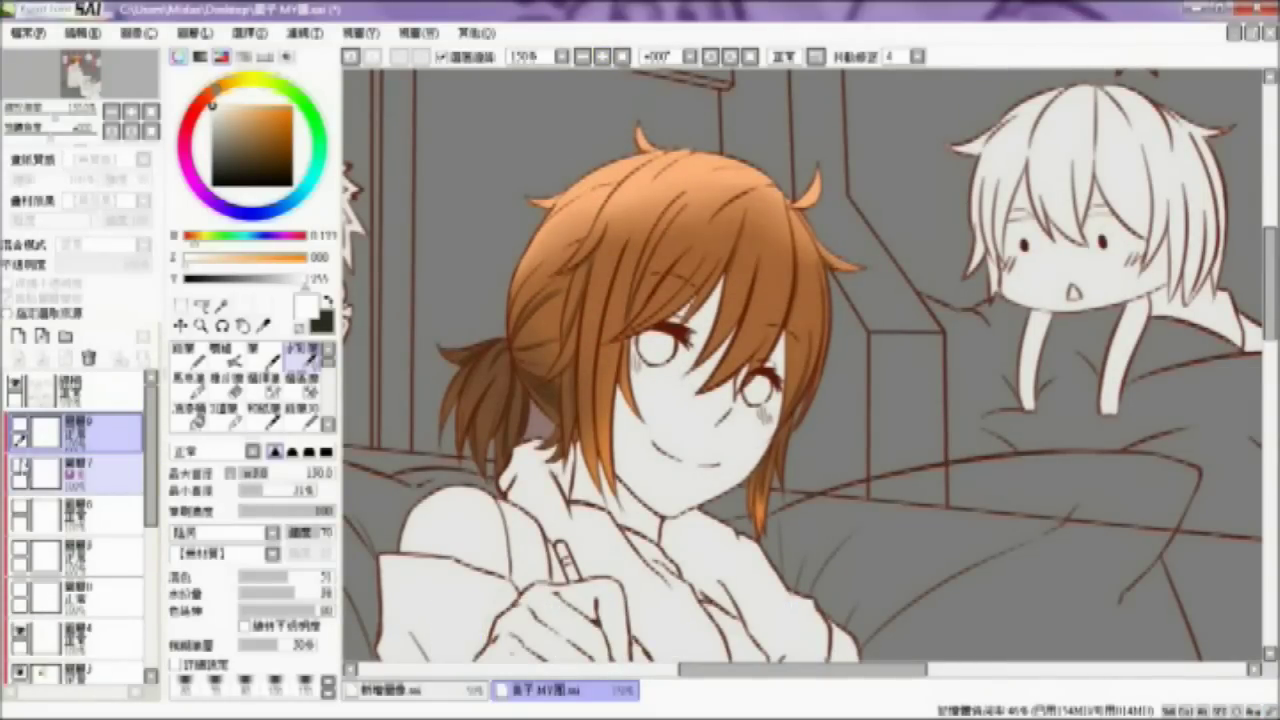
{"action": "left_click", "coordinate": [20, 467]}
{"action": "left_click", "coordinate": [20, 509]}
{"action": "left_click", "coordinate": [20, 509]}
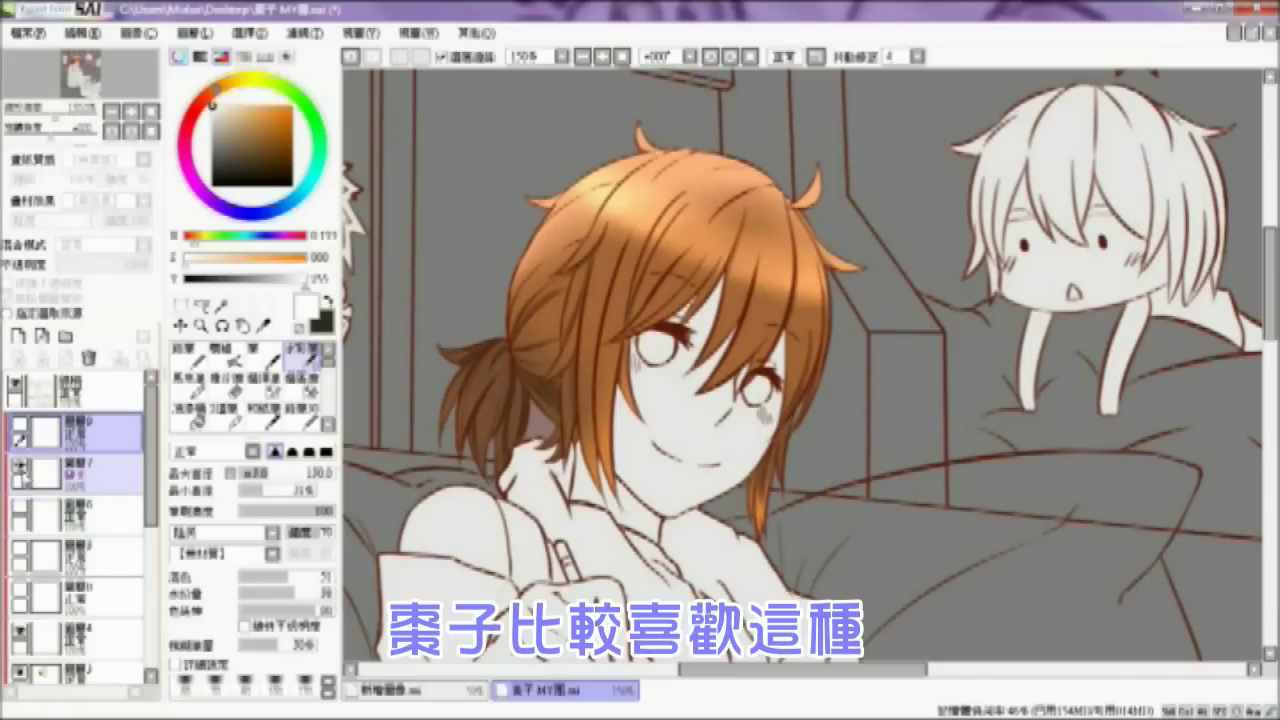
{"action": "left_click", "coordinate": [20, 467]}
{"action": "left_click", "coordinate": [20, 550]}
{"action": "left_click", "coordinate": [20, 550]}
{"action": "left_click", "coordinate": [20, 550]}
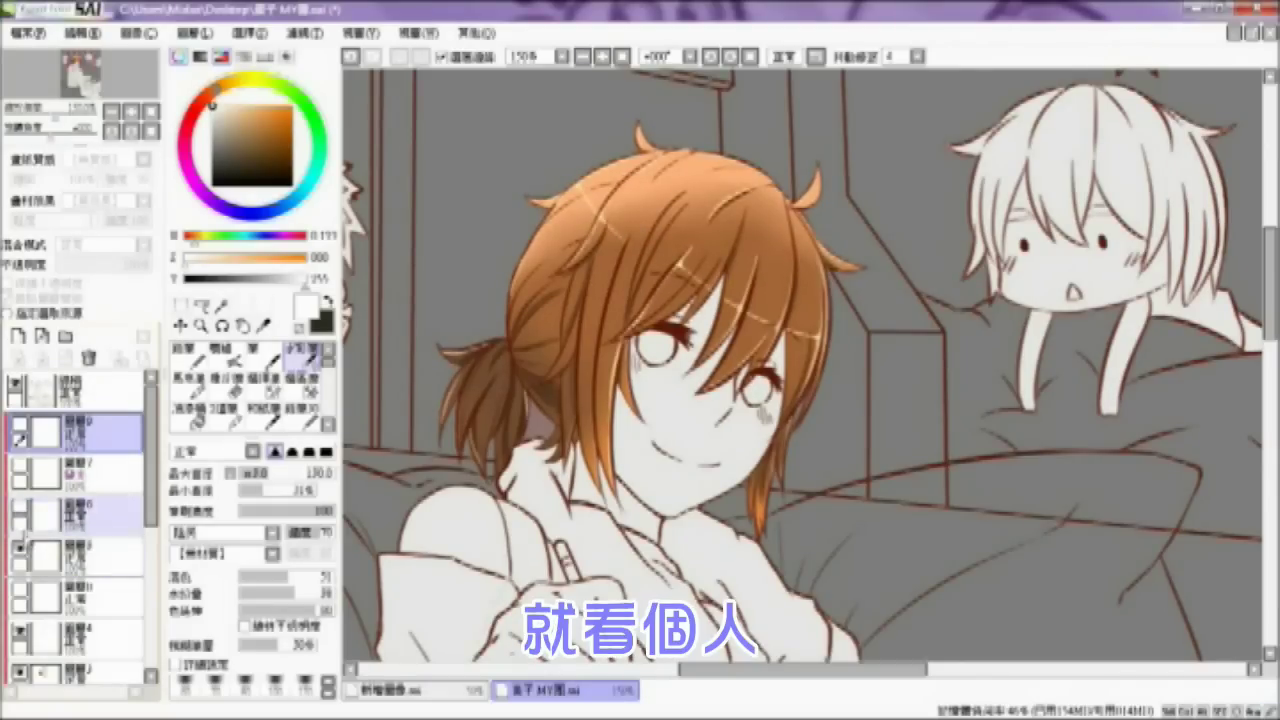
Step: Delete the five shine layers above 圖層4, from 圖層9 down to 圖層8
{"action": "left_click", "coordinate": [90, 360]}
{"action": "left_click", "coordinate": [90, 361]}
{"action": "left_click", "coordinate": [90, 361]}
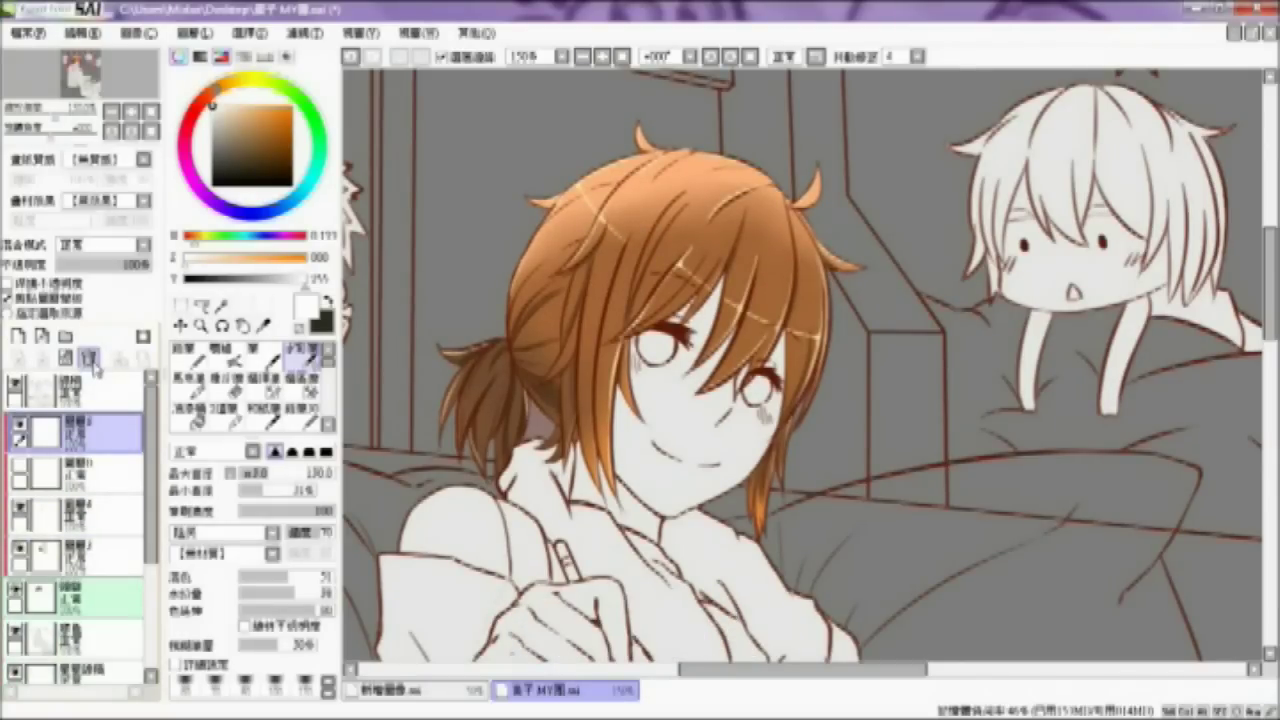
{"action": "left_click", "coordinate": [90, 361]}
{"action": "left_click", "coordinate": [90, 361]}
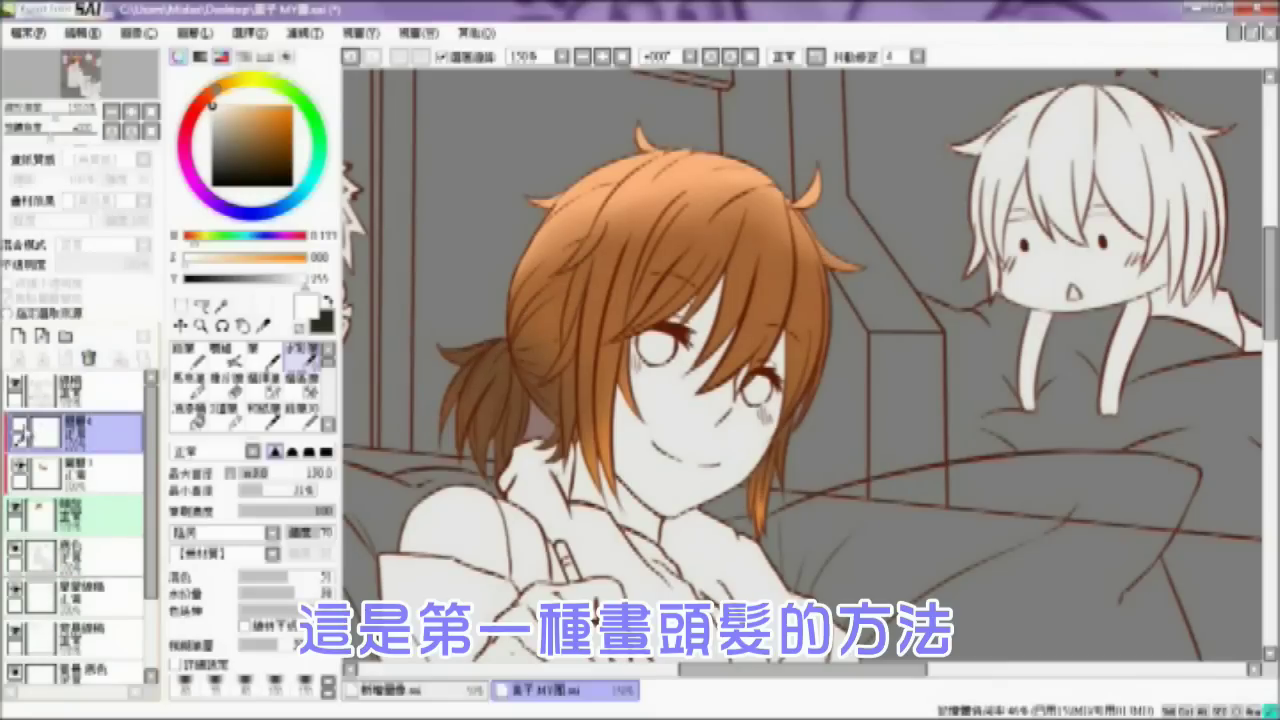
Step: Compare the hair with the gradient layer 圖層3 and the shading layer 圖層4 switched on and off
{"action": "left_click", "coordinate": [24, 478]}
{"action": "left_click", "coordinate": [21, 468]}
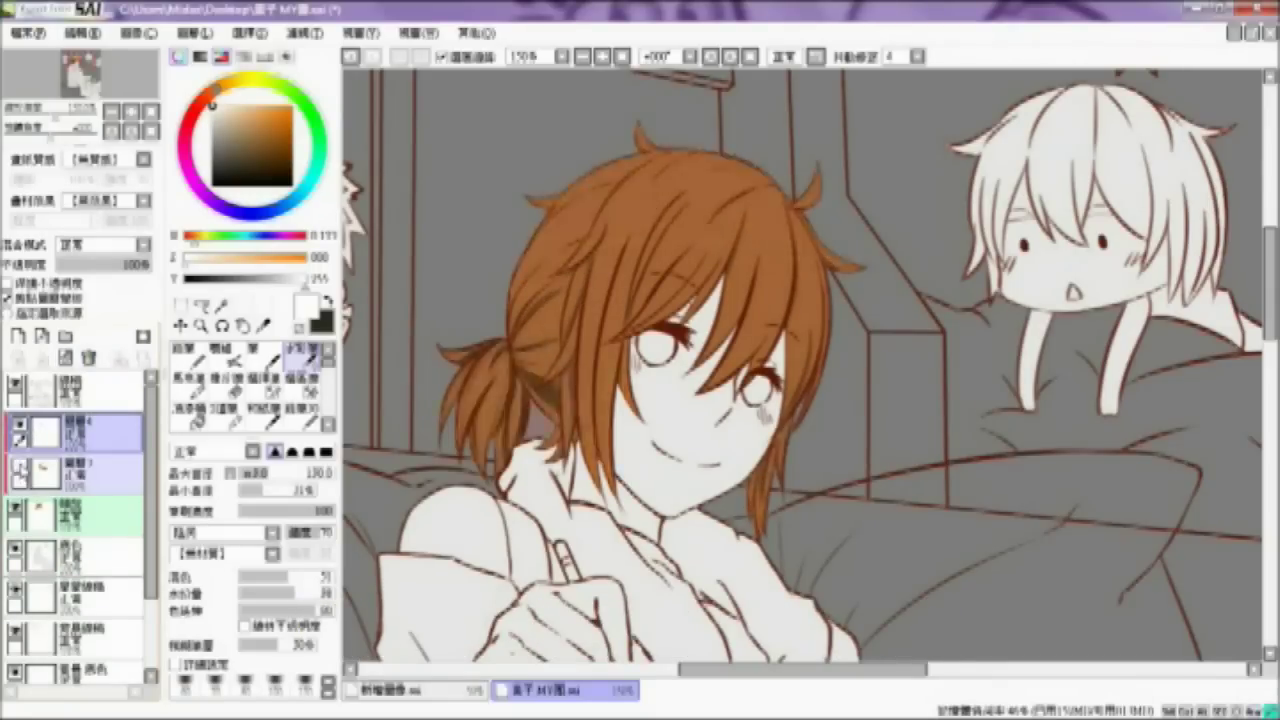
{"action": "left_click", "coordinate": [30, 432]}
{"action": "left_click", "coordinate": [26, 470]}
{"action": "left_click", "coordinate": [25, 475]}
{"action": "left_click", "coordinate": [24, 472]}
{"action": "left_click", "coordinate": [21, 469]}
{"action": "left_click", "coordinate": [120, 477]}
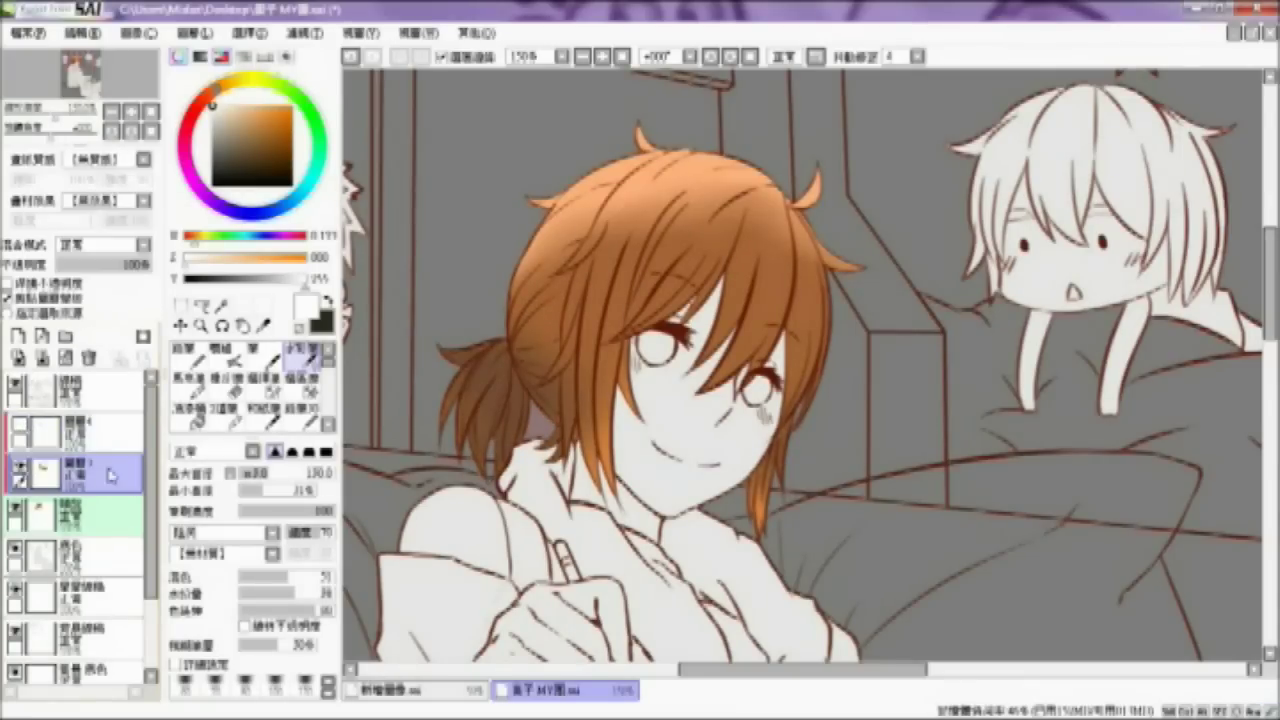
{"action": "left_click", "coordinate": [20, 470]}
{"action": "left_click", "coordinate": [20, 471]}
Step: Check 圖層4's effect on the hair and leave 圖層3 as the only clipped layer above the hair base
{"action": "left_click", "coordinate": [37, 437], "text": "ctrl"}
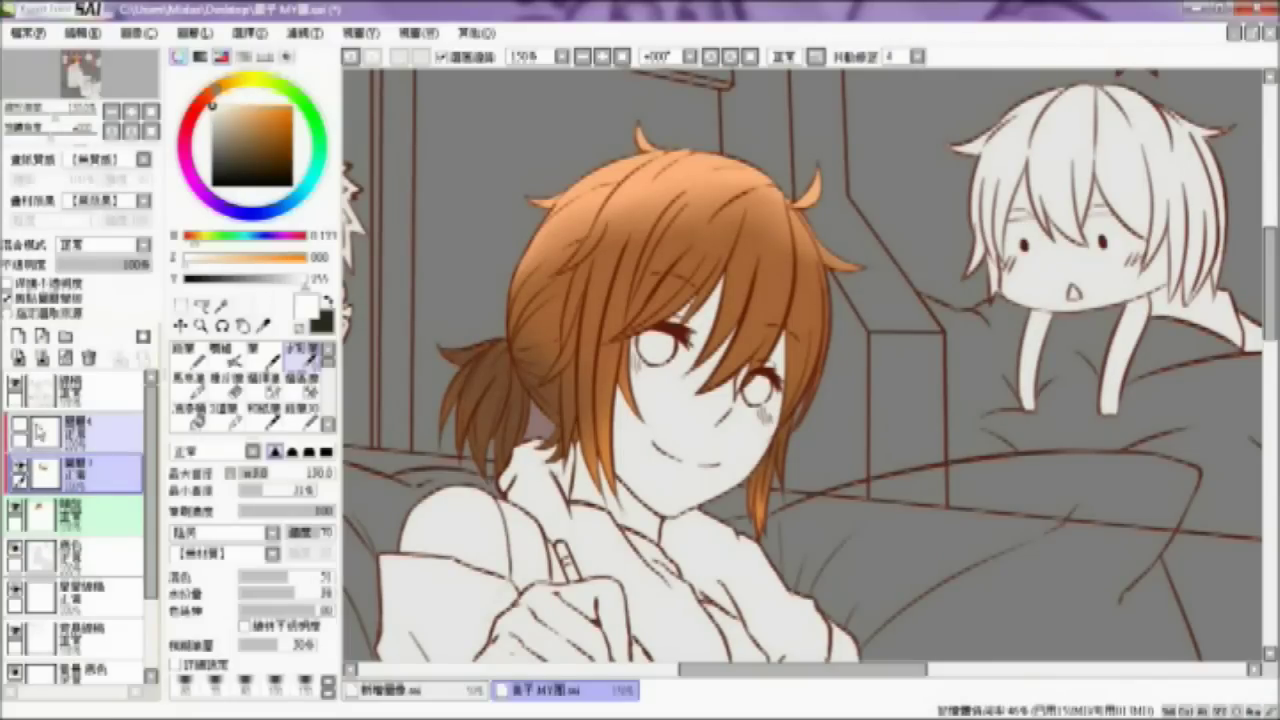
{"action": "left_click", "coordinate": [20, 430]}
{"action": "left_click", "coordinate": [20, 430]}
{"action": "left_click", "coordinate": [80, 437]}
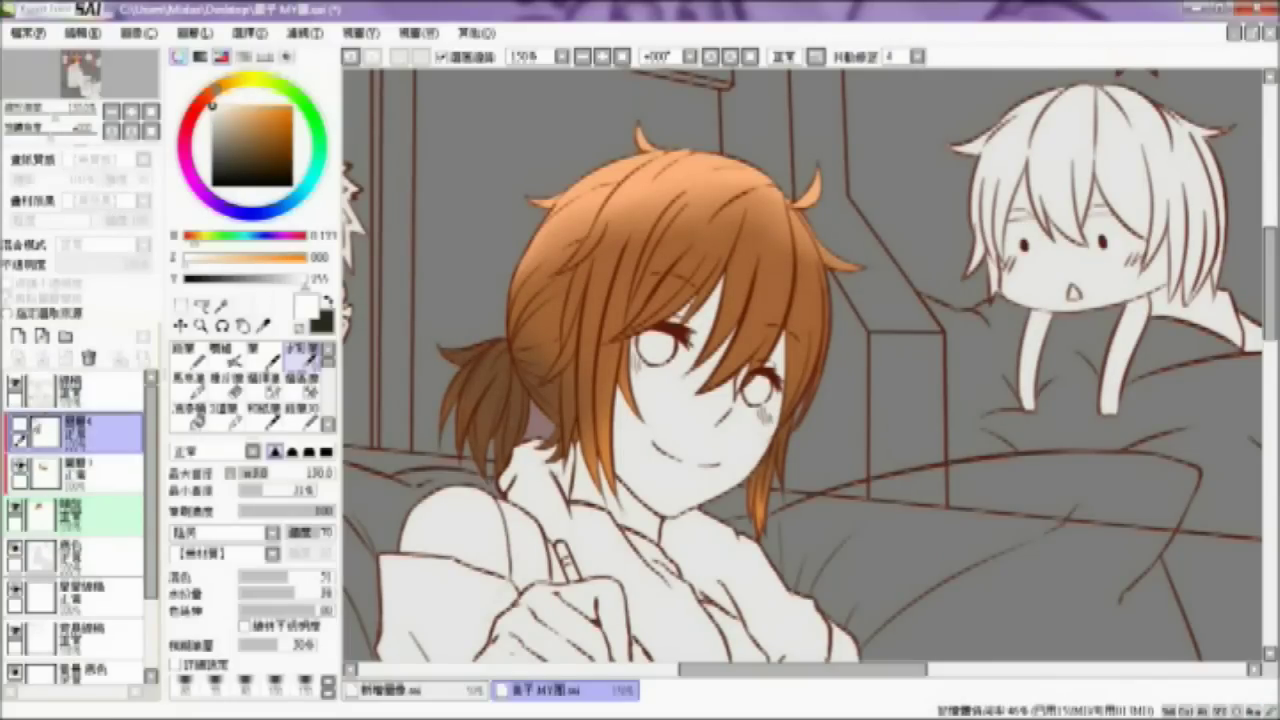
{"action": "left_click", "coordinate": [21, 429]}
{"action": "left_click", "coordinate": [84, 405], "text": "ctrl"}
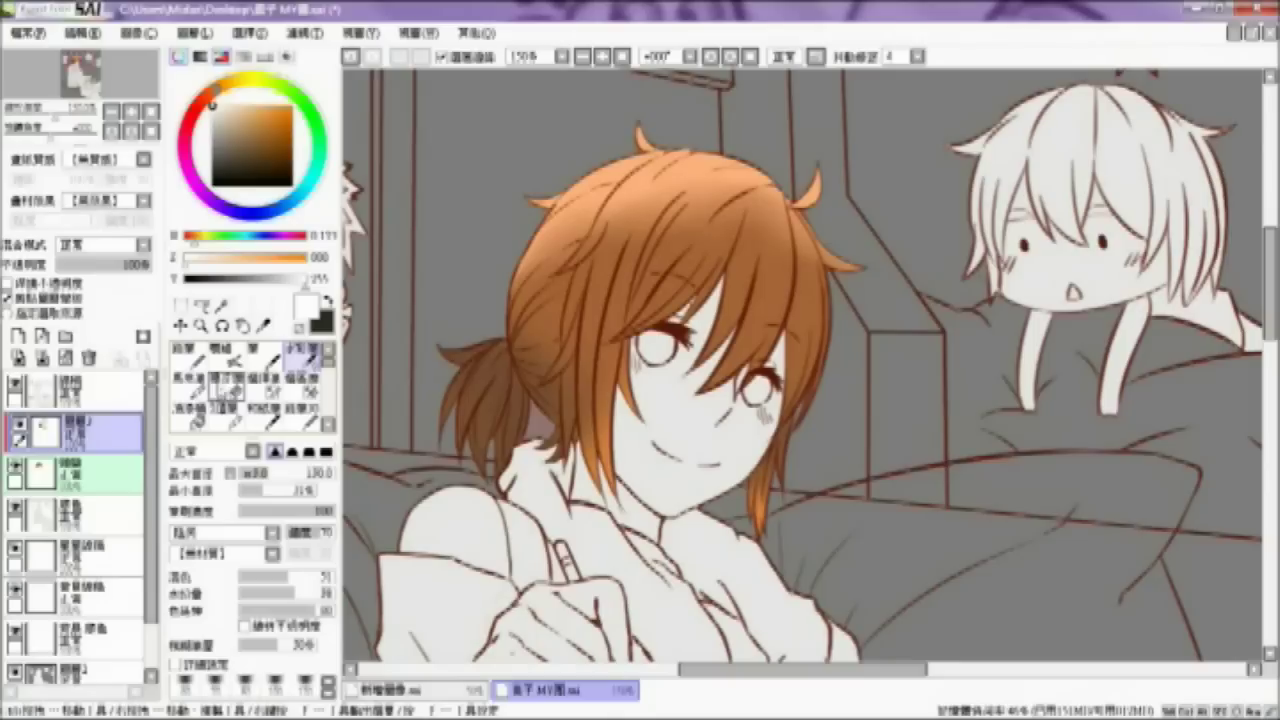
Step: Prepare the 筆 brush at size 26 with a muted brown sampled from the hair for shading on 圖層4
{"action": "left_click", "coordinate": [265, 326]}
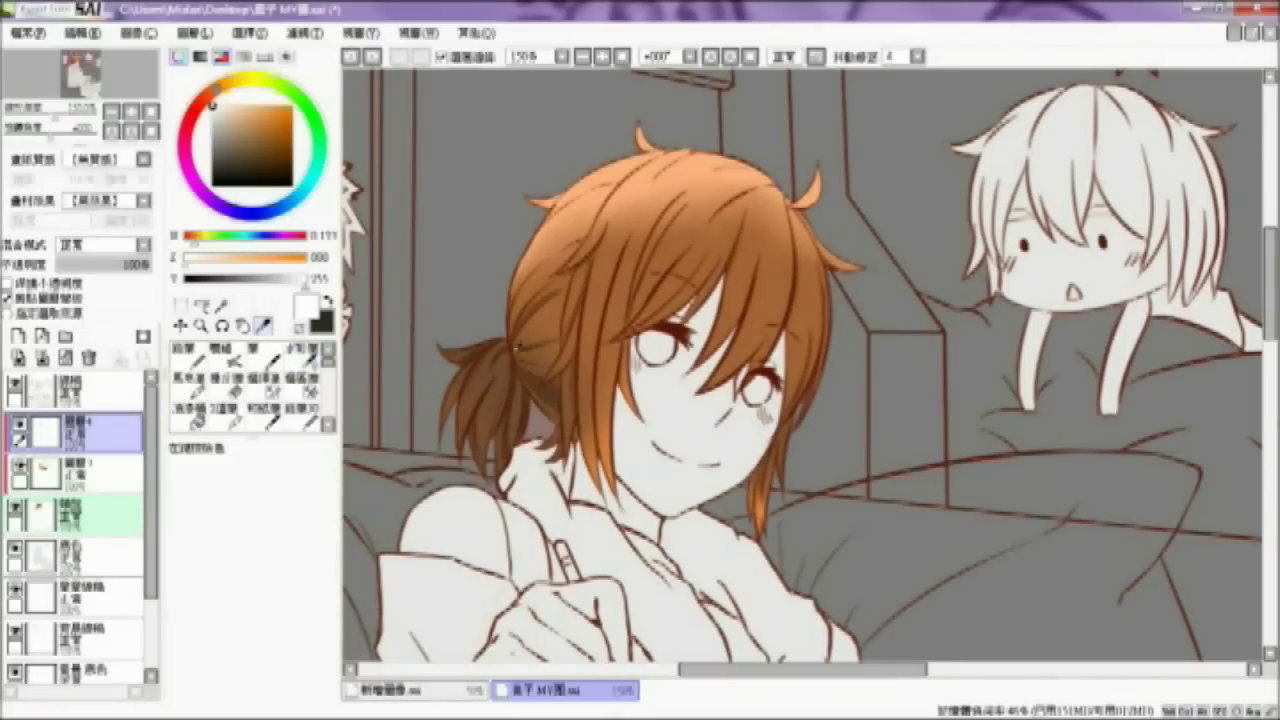
{"action": "left_click", "coordinate": [582, 377]}
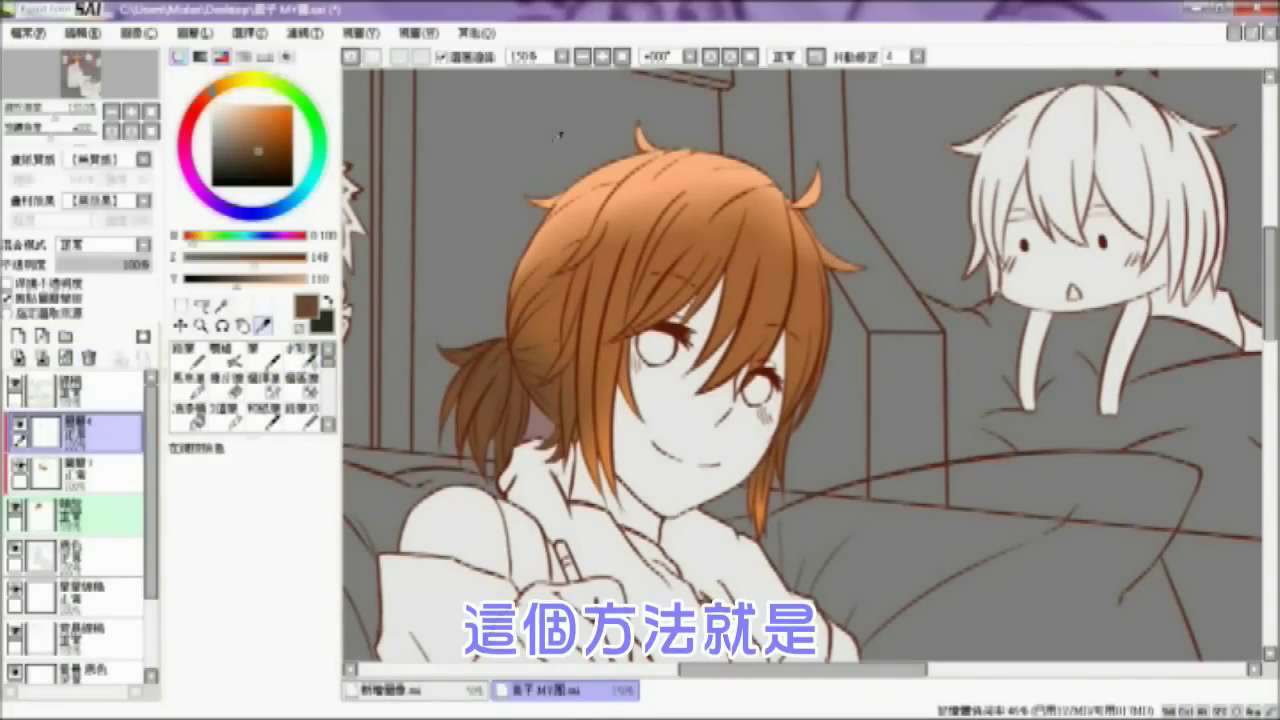
{"action": "left_click", "coordinate": [603, 56]}
{"action": "left_click", "coordinate": [253, 352]}
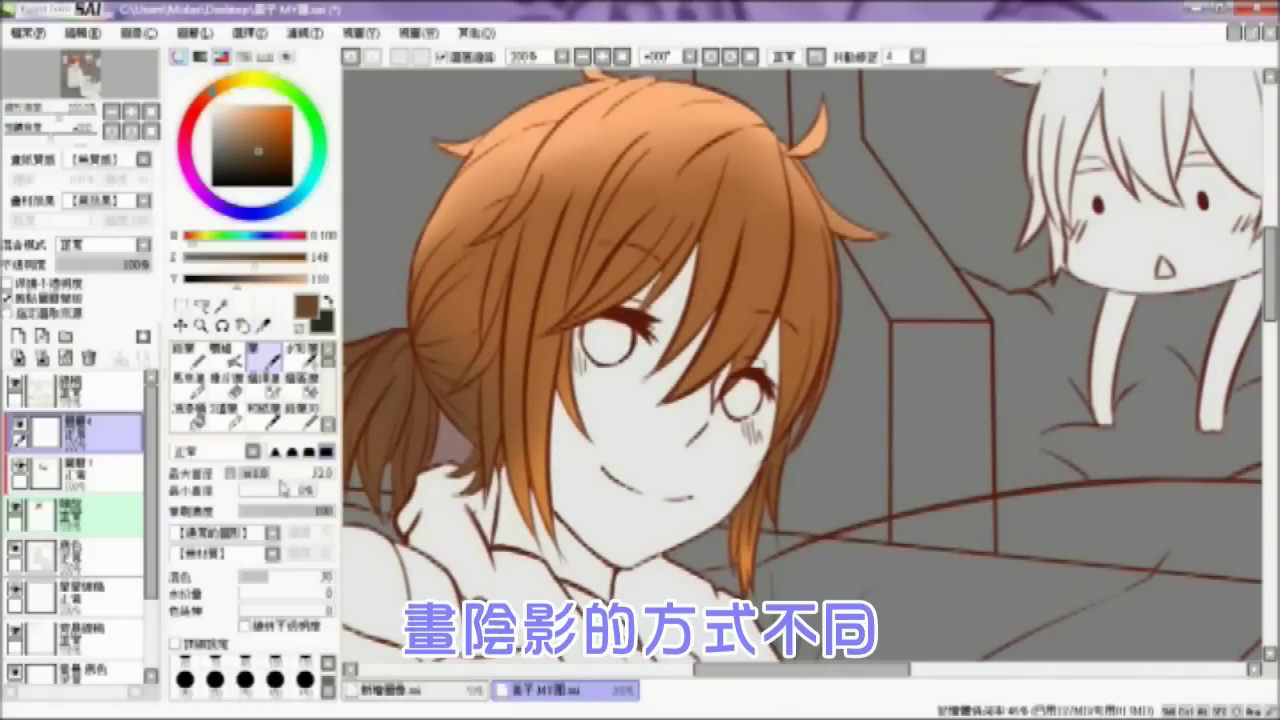
{"action": "left_click", "coordinate": [267, 473]}
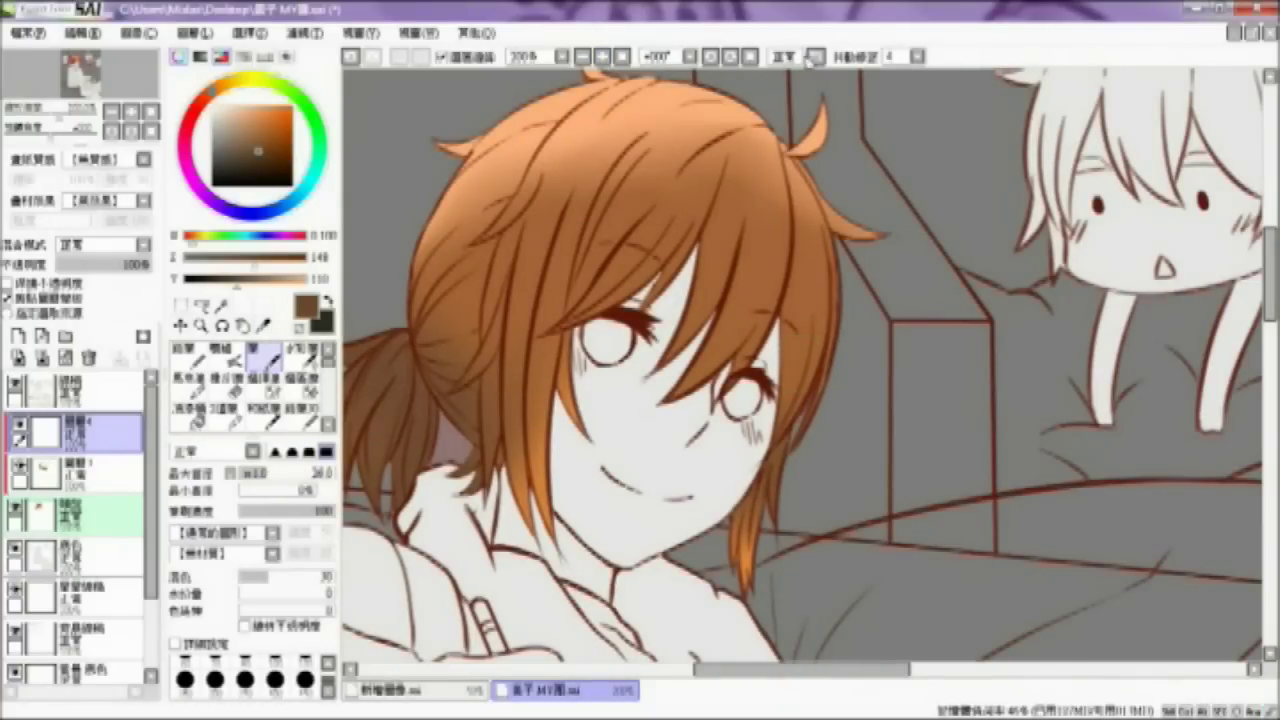
Step: Try a shading stroke with the size 26 brush on the hair lock beside the eye, then undo it
{"action": "left_click", "coordinate": [815, 56]}
{"action": "left_click_drag", "start_coordinate": [730, 668], "coordinate": [775, 668]}
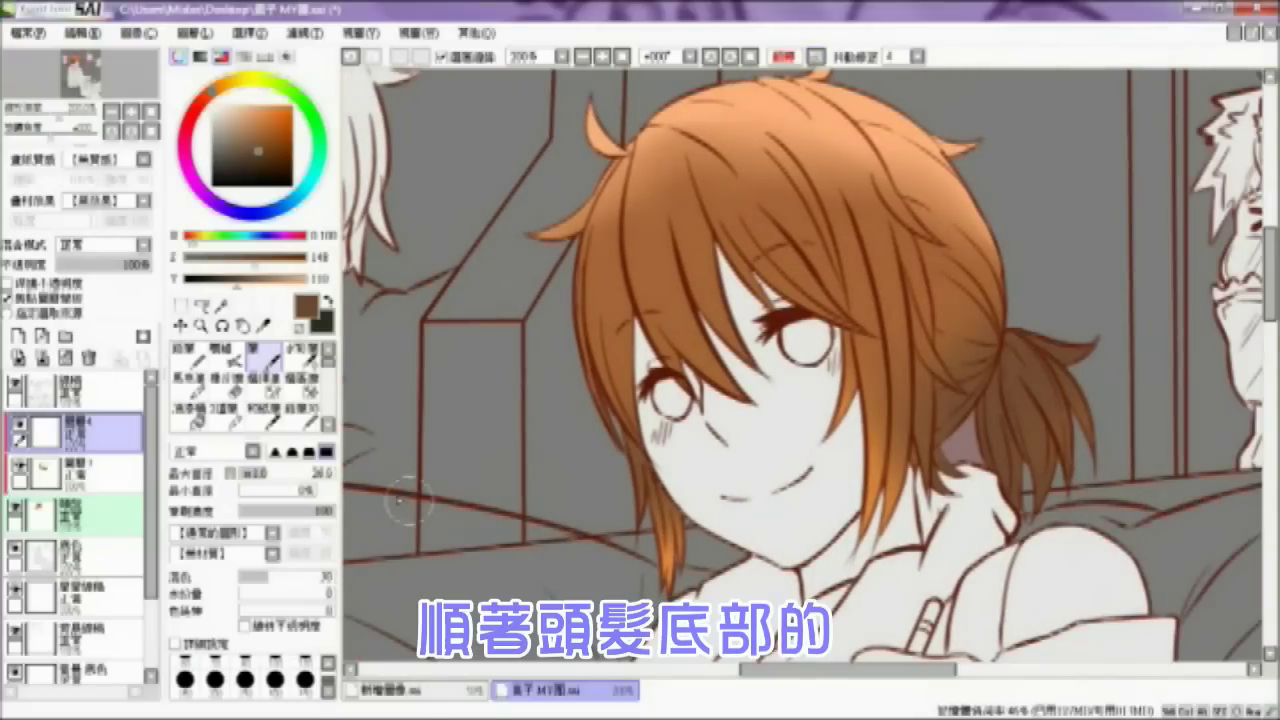
{"action": "left_click", "coordinate": [604, 57]}
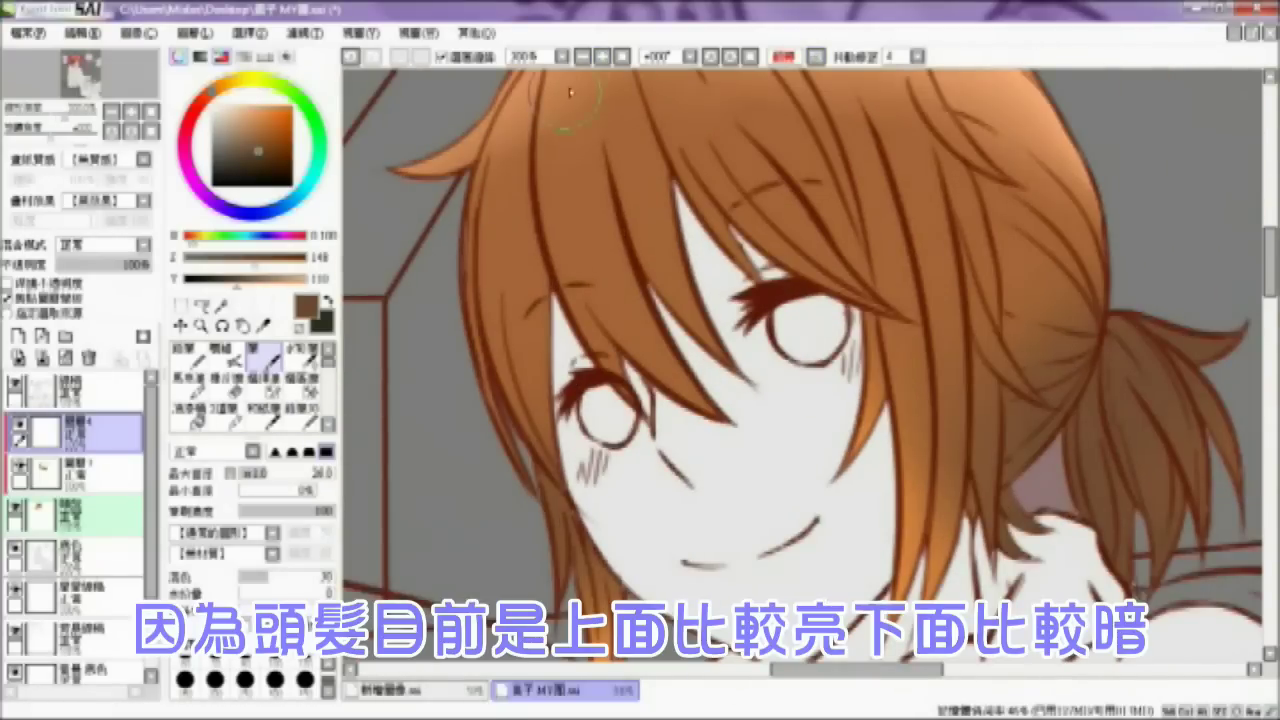
{"action": "left_click", "coordinate": [598, 56]}
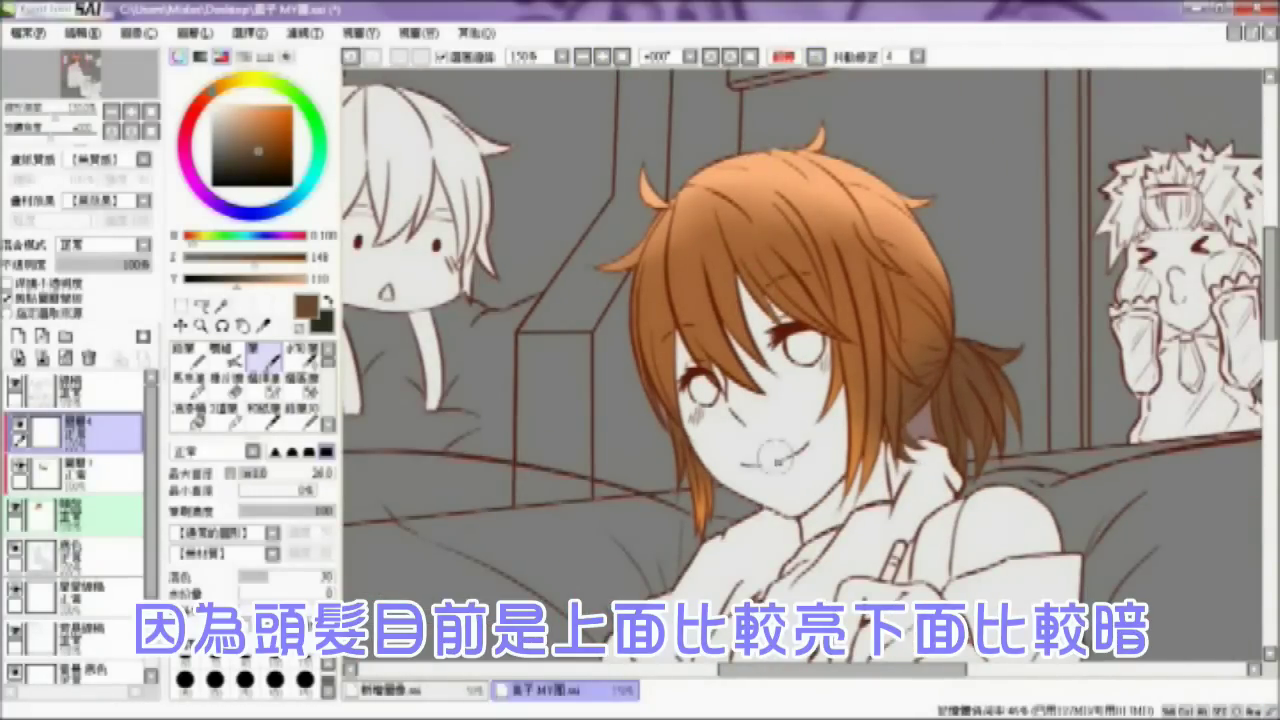
{"action": "left_click", "coordinate": [604, 57]}
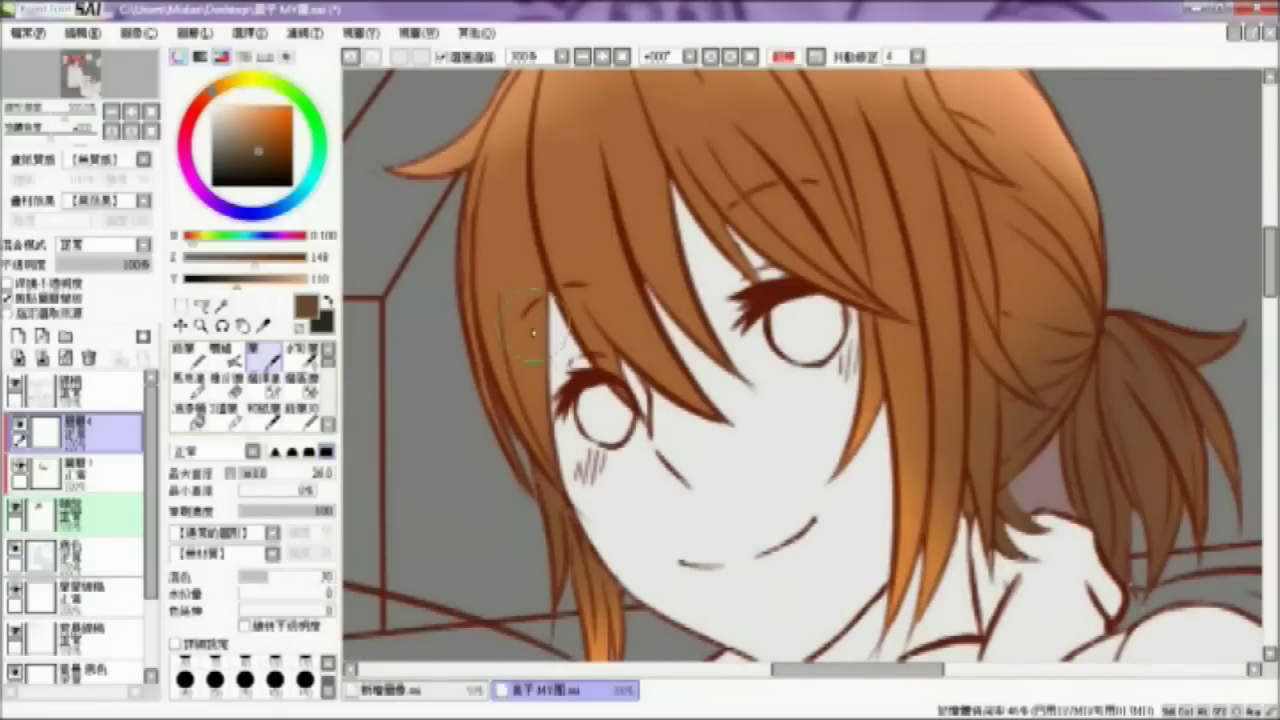
{"action": "left_click_drag", "start_coordinate": [527, 285], "coordinate": [548, 368]}
{"action": "key", "text": "ctrl+z"}
Step: Set the brush size to 13, choose a more saturated brown, and start shading the lock beside the eye
{"action": "left_click", "coordinate": [262, 134]}
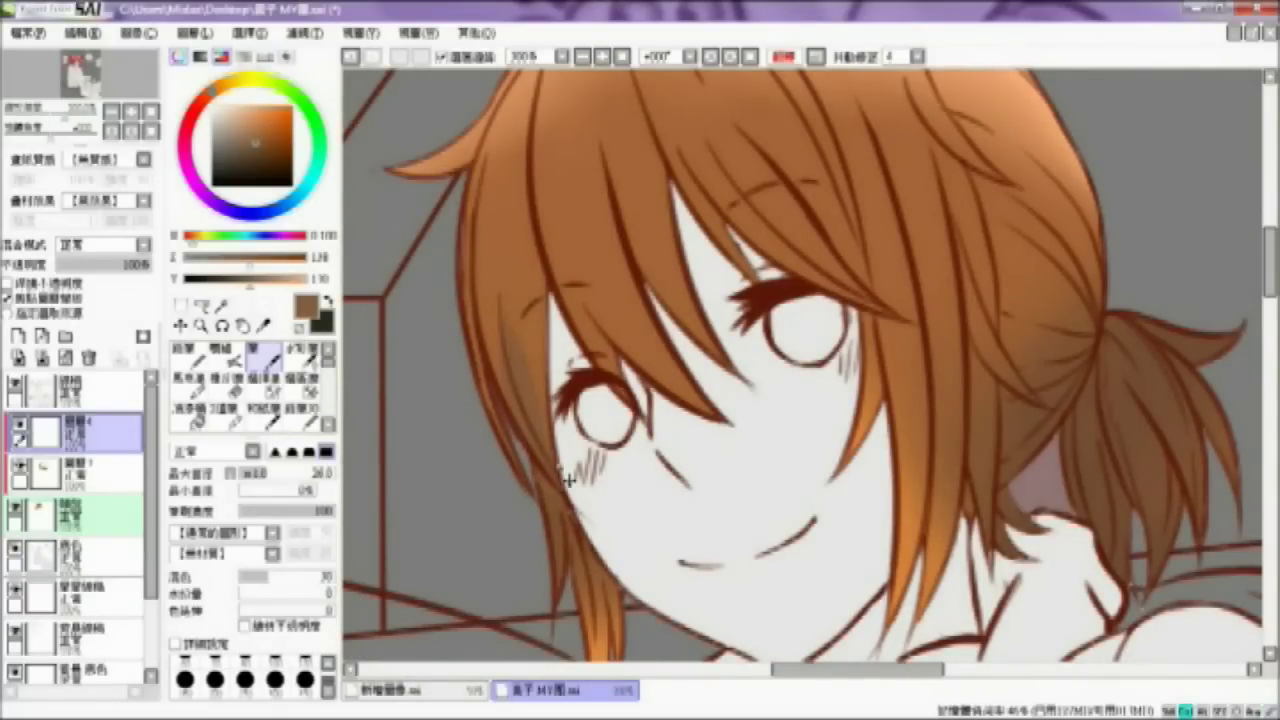
{"action": "left_click", "coordinate": [266, 470]}
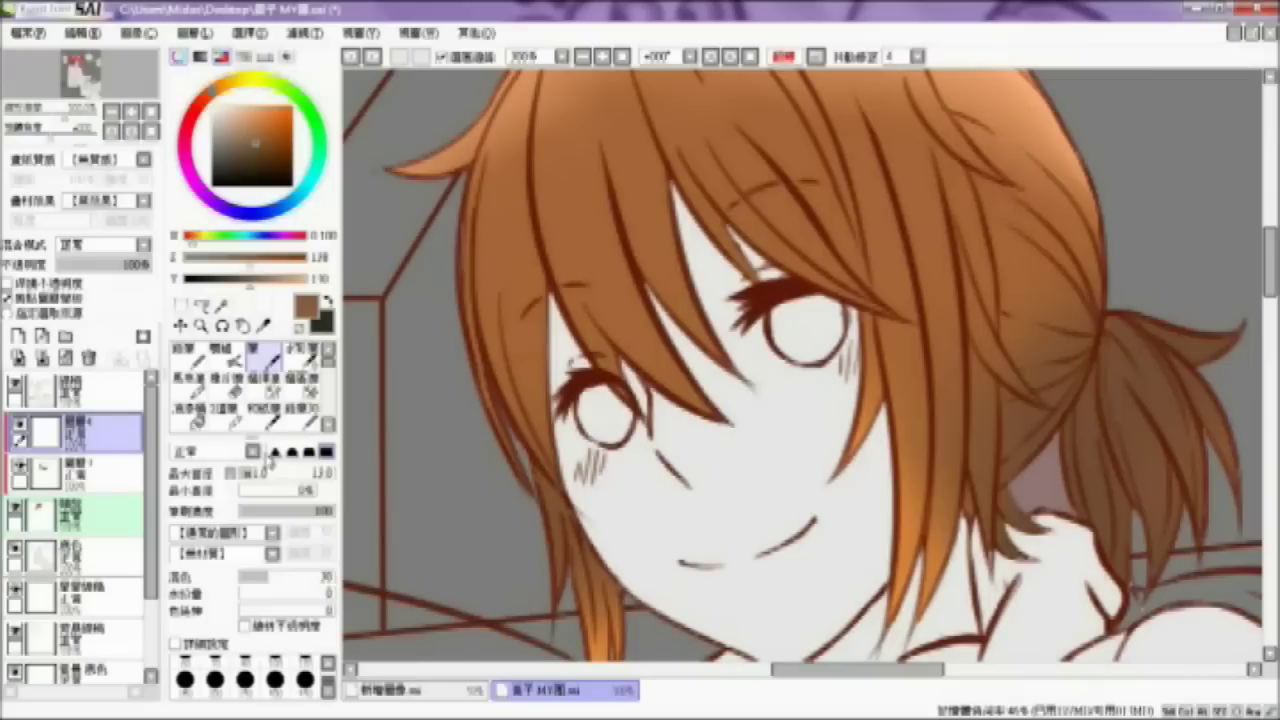
{"action": "left_click", "coordinate": [269, 143]}
{"action": "left_click_drag", "start_coordinate": [546, 464], "coordinate": [500, 302]}
{"action": "mouse_move", "coordinate": [540, 432]}
{"action": "left_mouse_down"}
{"action": "mouse_move", "coordinate": [511, 360]}
{"action": "mouse_move", "coordinate": [562, 436]}
{"action": "mouse_move", "coordinate": [507, 317]}
{"action": "mouse_move", "coordinate": [552, 469]}
{"action": "mouse_move", "coordinate": [534, 384]}
{"action": "left_mouse_up"}
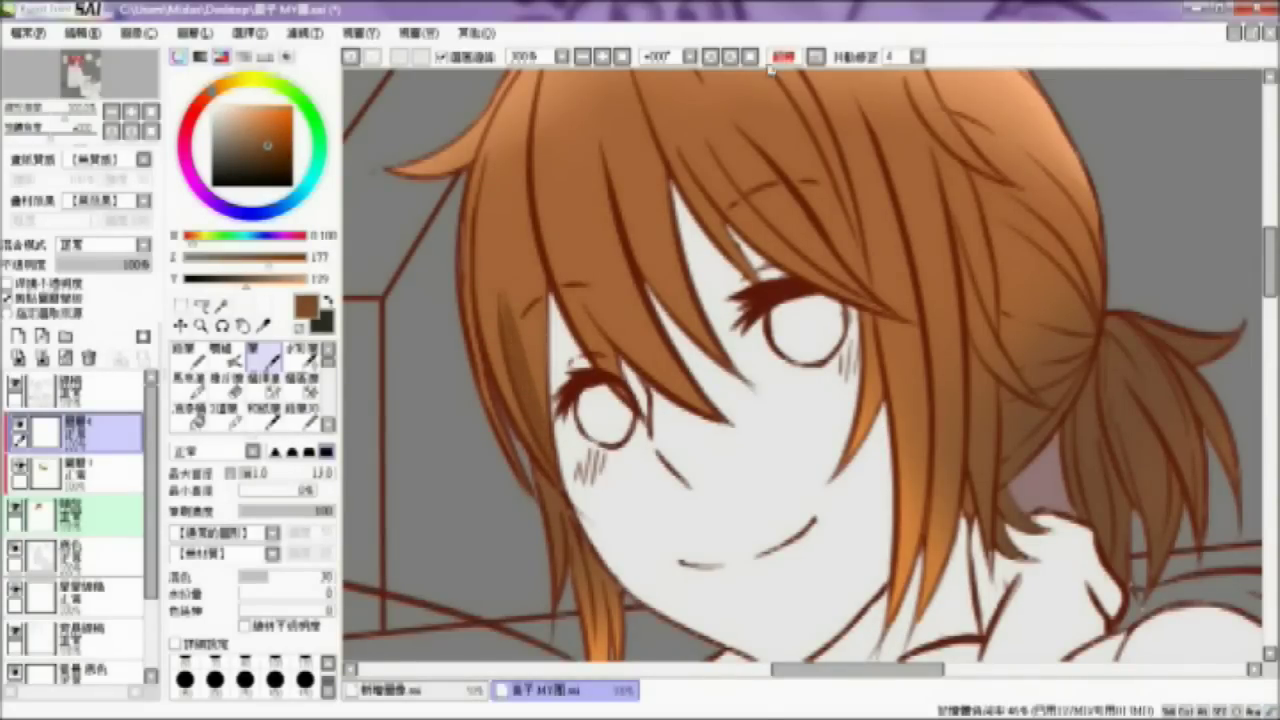
Step: Extend the brown shading along the strands of the lock beside the eye, redoing the unsatisfactory stroke
{"action": "left_click", "coordinate": [815, 56]}
{"action": "left_click_drag", "start_coordinate": [800, 668], "coordinate": [838, 668]}
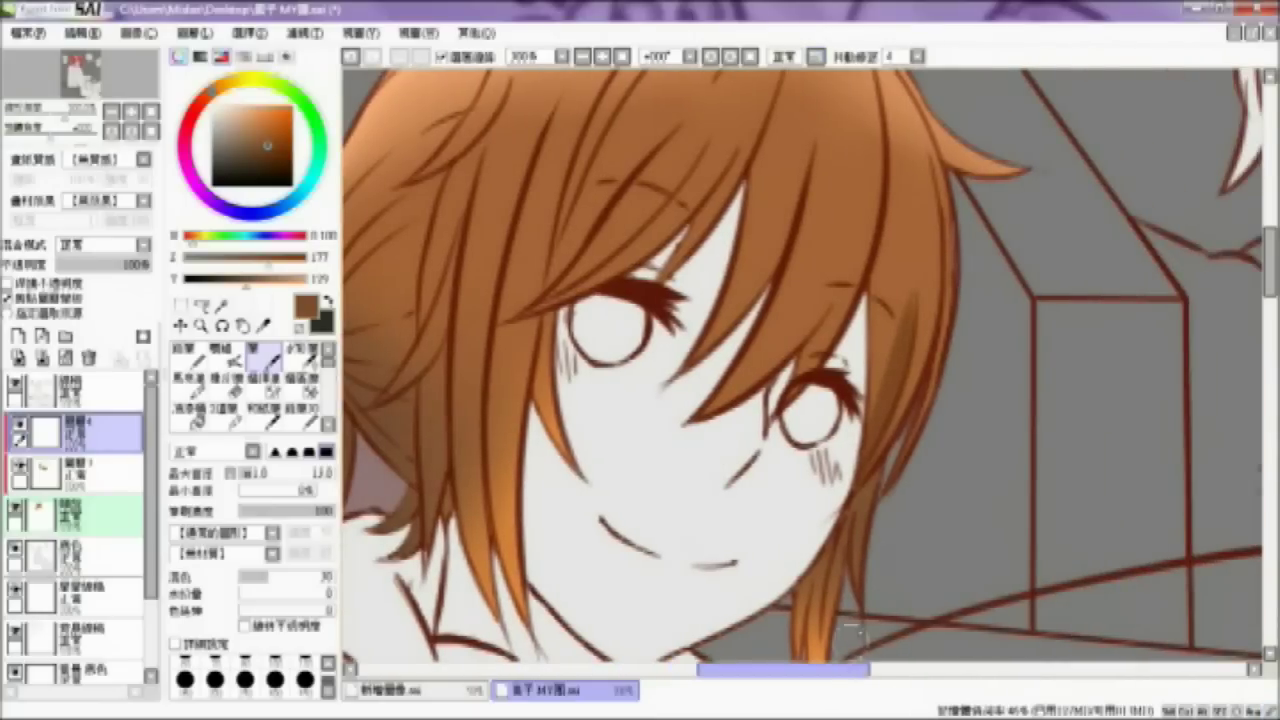
{"action": "mouse_move", "coordinate": [894, 396]}
{"action": "left_mouse_down"}
{"action": "mouse_move", "coordinate": [876, 288]}
{"action": "mouse_move", "coordinate": [879, 393]}
{"action": "left_mouse_up"}
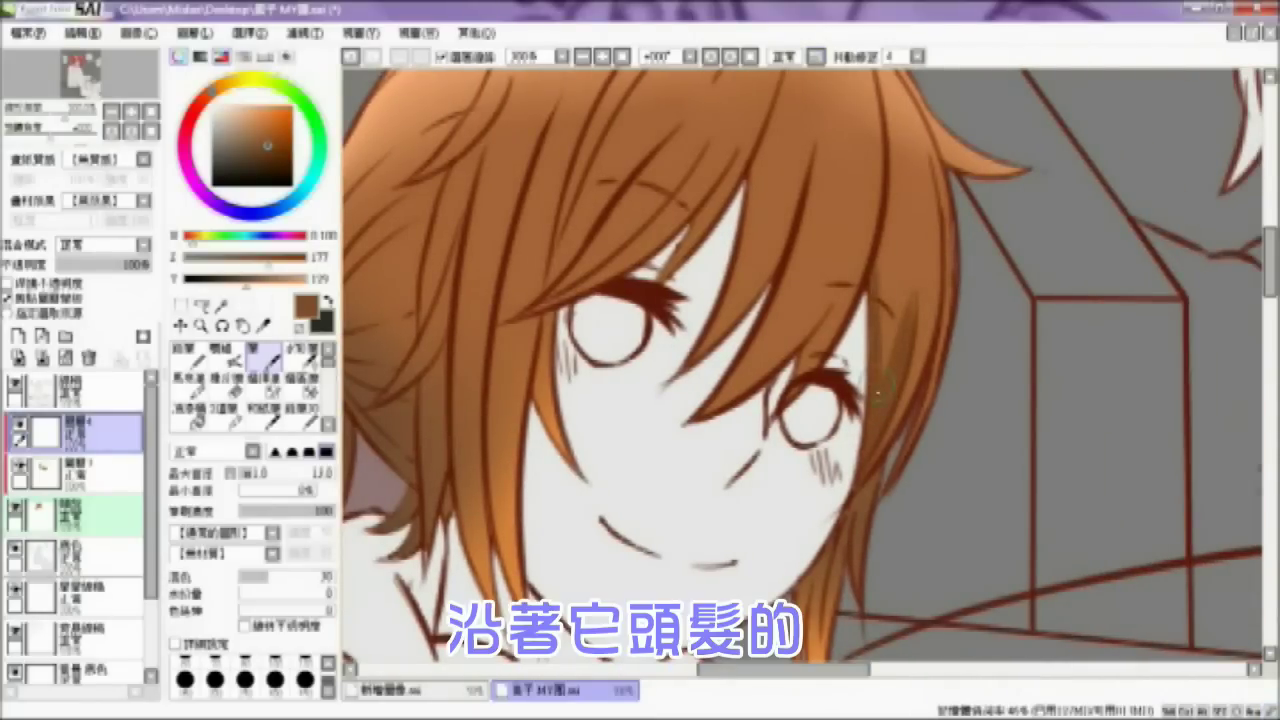
{"action": "left_click_drag", "start_coordinate": [888, 246], "coordinate": [880, 400]}
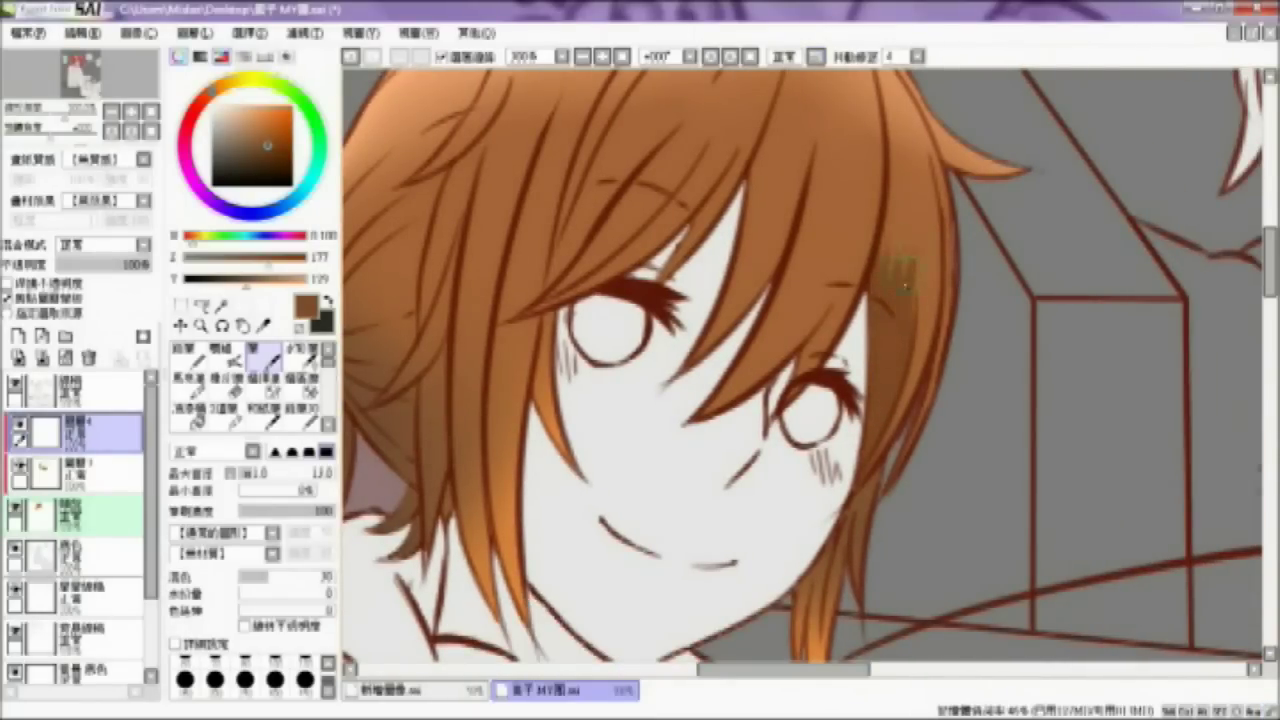
{"action": "key", "text": "ctrl+z"}
{"action": "left_click_drag", "start_coordinate": [919, 206], "coordinate": [886, 455]}
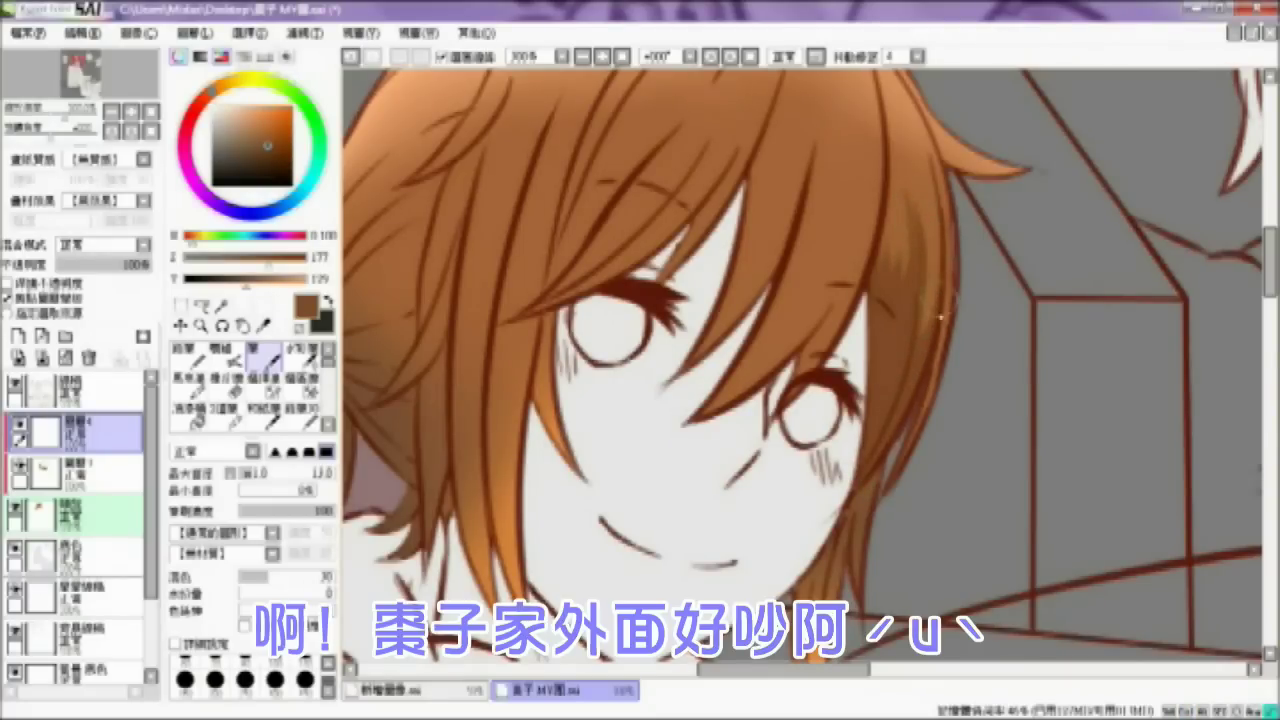
Step: Shade the pointed bang next to that eye with brown strokes running from its tip towards the roots
{"action": "mouse_move", "coordinate": [692, 426]}
{"action": "left_mouse_down"}
{"action": "mouse_move", "coordinate": [786, 356]}
{"action": "mouse_move", "coordinate": [838, 285]}
{"action": "left_mouse_up"}
{"action": "left_click_drag", "start_coordinate": [852, 218], "coordinate": [778, 371]}
{"action": "left_click_drag", "start_coordinate": [702, 425], "coordinate": [783, 303]}
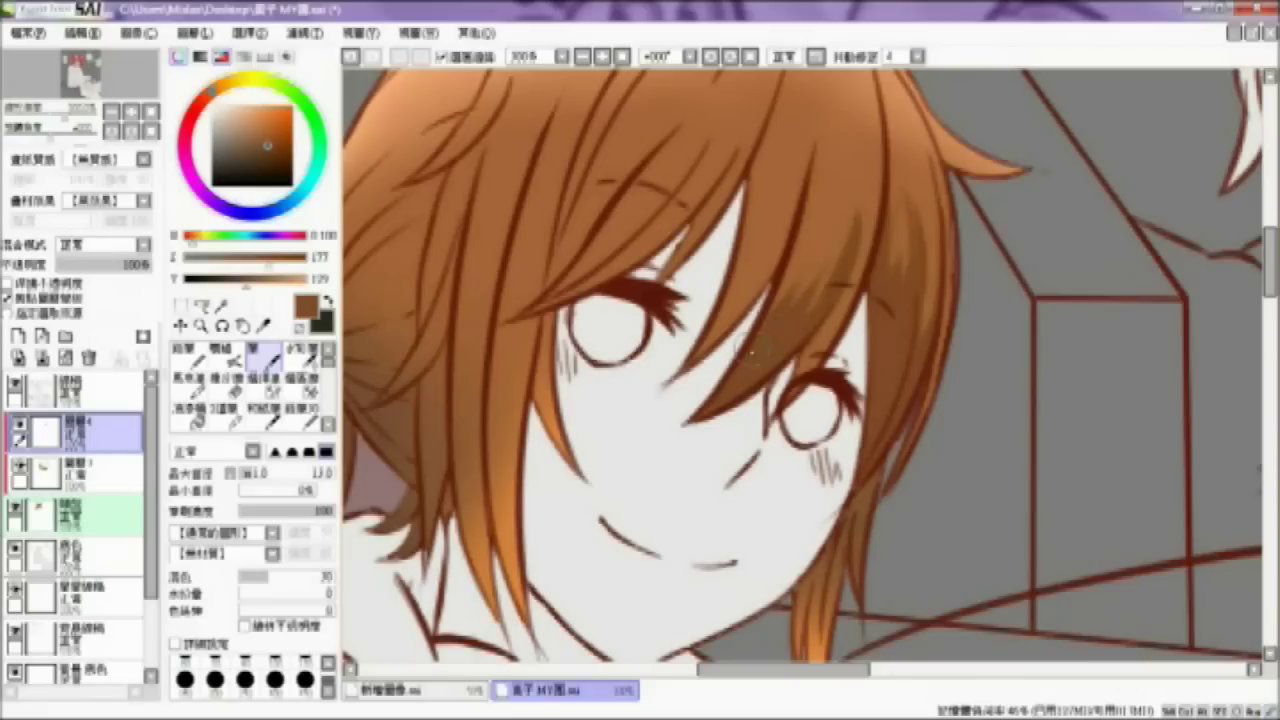
{"action": "left_click_drag", "start_coordinate": [792, 419], "coordinate": [838, 296]}
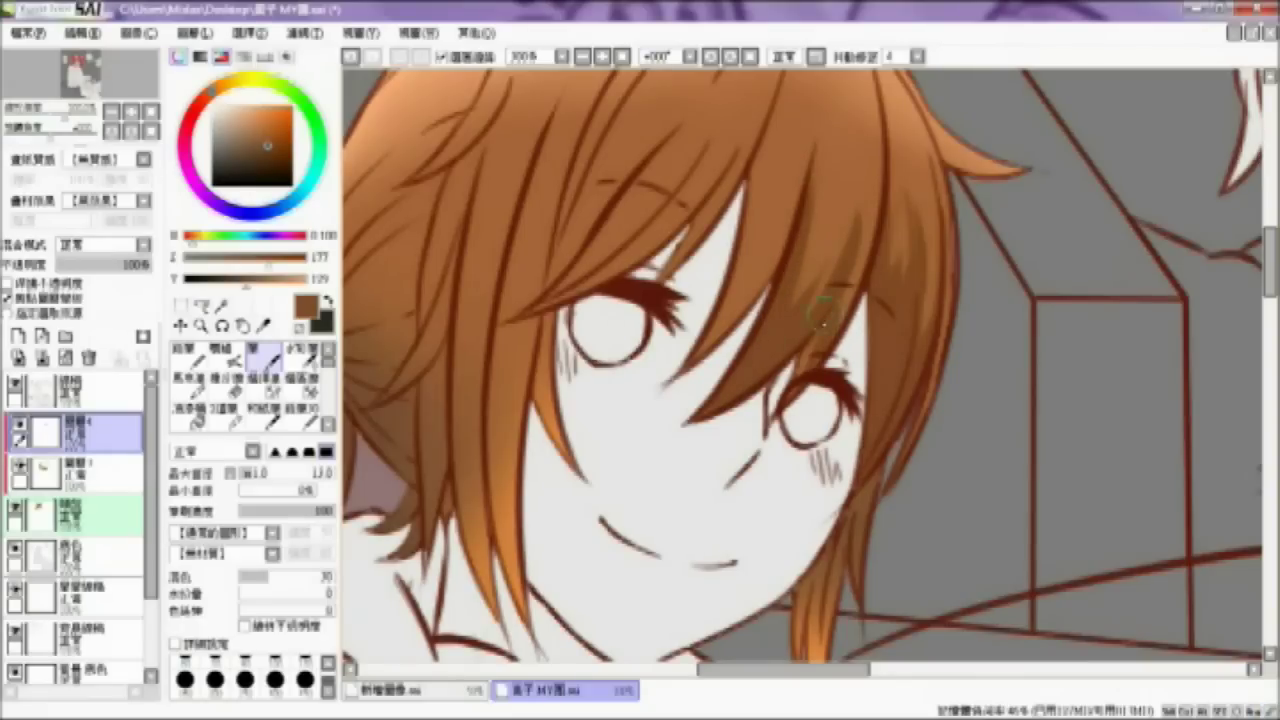
Step: Shade the middle bang between the eyes with tapered brown strokes following the hair flow
{"action": "mouse_move", "coordinate": [667, 388]}
{"action": "left_mouse_down"}
{"action": "mouse_move", "coordinate": [674, 368]}
{"action": "mouse_move", "coordinate": [724, 338]}
{"action": "mouse_move", "coordinate": [807, 185]}
{"action": "left_mouse_up"}
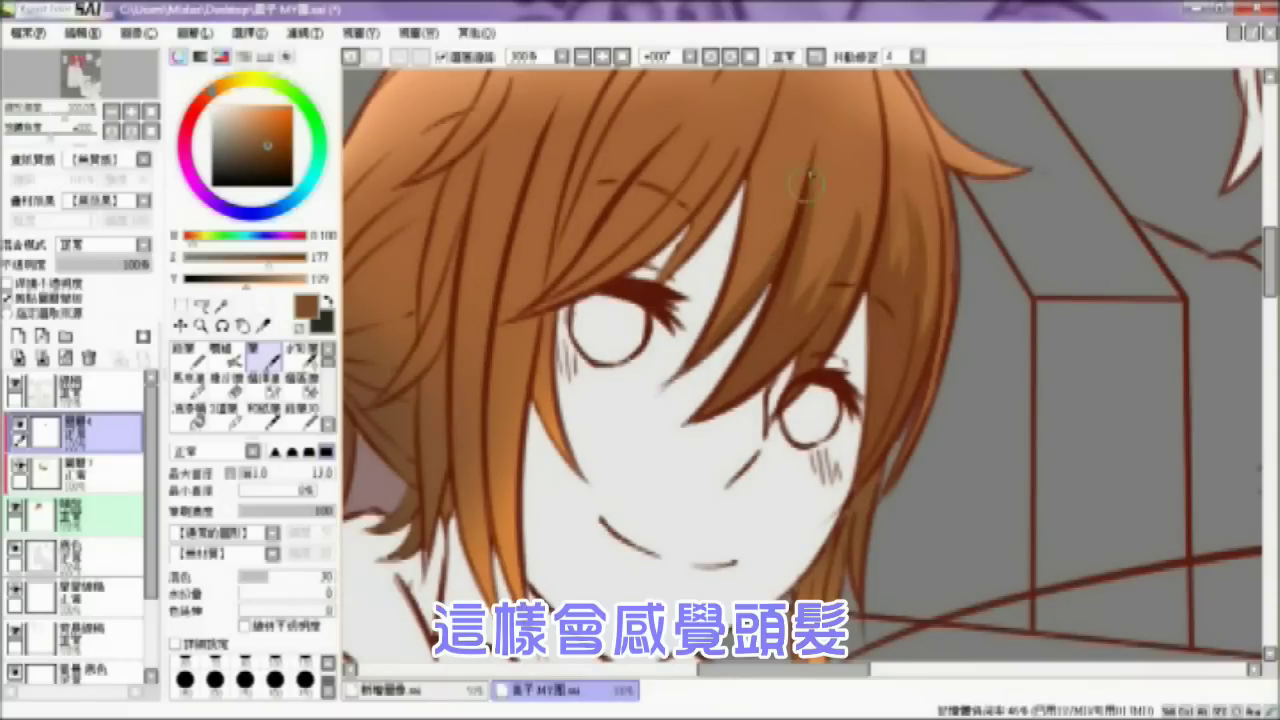
{"action": "left_click_drag", "start_coordinate": [706, 368], "coordinate": [765, 240]}
{"action": "left_click_drag", "start_coordinate": [673, 382], "coordinate": [748, 225]}
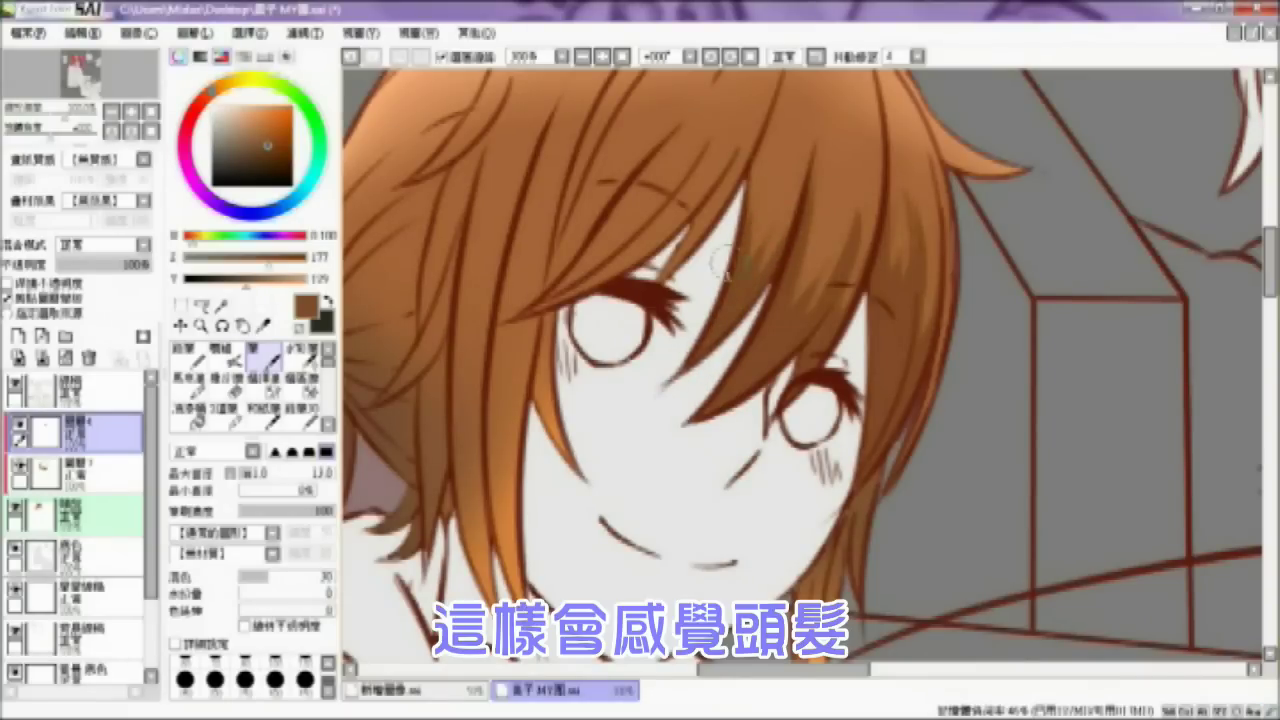
{"action": "left_click_drag", "start_coordinate": [662, 286], "coordinate": [744, 170]}
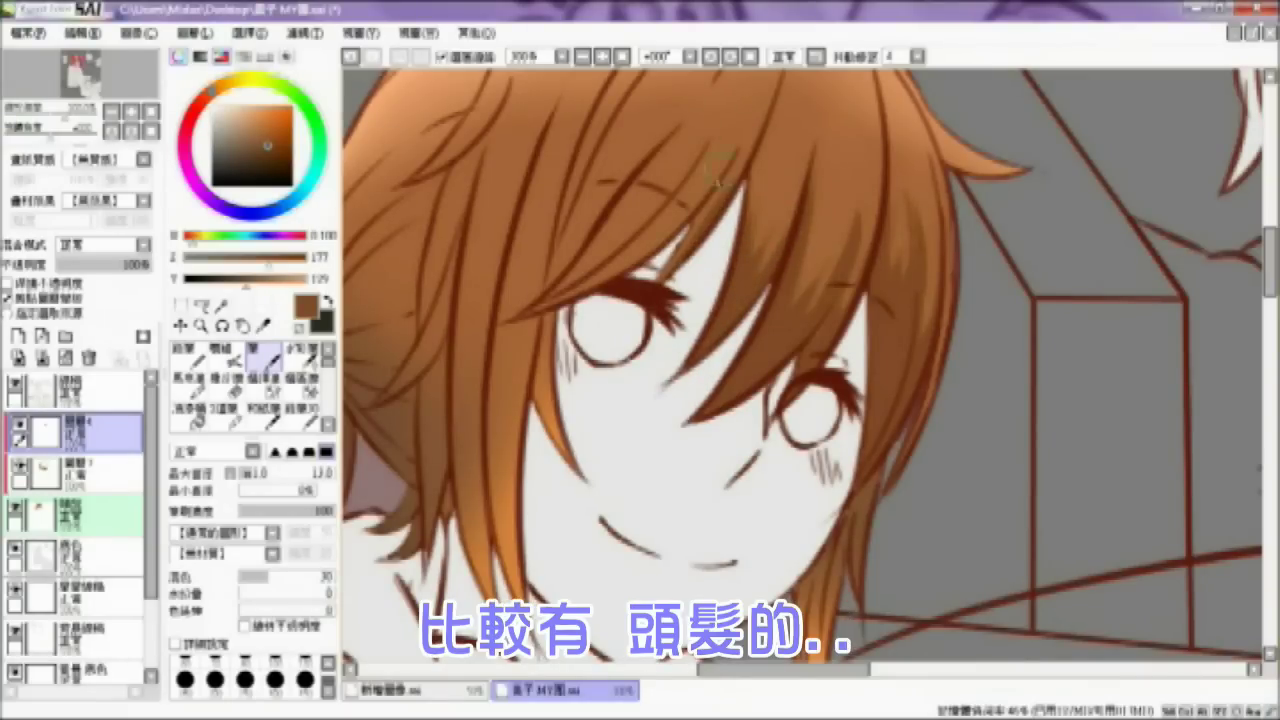
Step: Shade the wide bang sweeping across the forehead over the other eye with brown strokes along its strands
{"action": "mouse_move", "coordinate": [514, 317]}
{"action": "left_mouse_down"}
{"action": "mouse_move", "coordinate": [618, 276]}
{"action": "mouse_move", "coordinate": [736, 140]}
{"action": "left_mouse_up"}
{"action": "left_click_drag", "start_coordinate": [643, 230], "coordinate": [724, 106]}
{"action": "left_click_drag", "start_coordinate": [661, 209], "coordinate": [568, 283]}
{"action": "left_click_drag", "start_coordinate": [678, 188], "coordinate": [560, 288]}
{"action": "left_click_drag", "start_coordinate": [672, 150], "coordinate": [566, 262]}
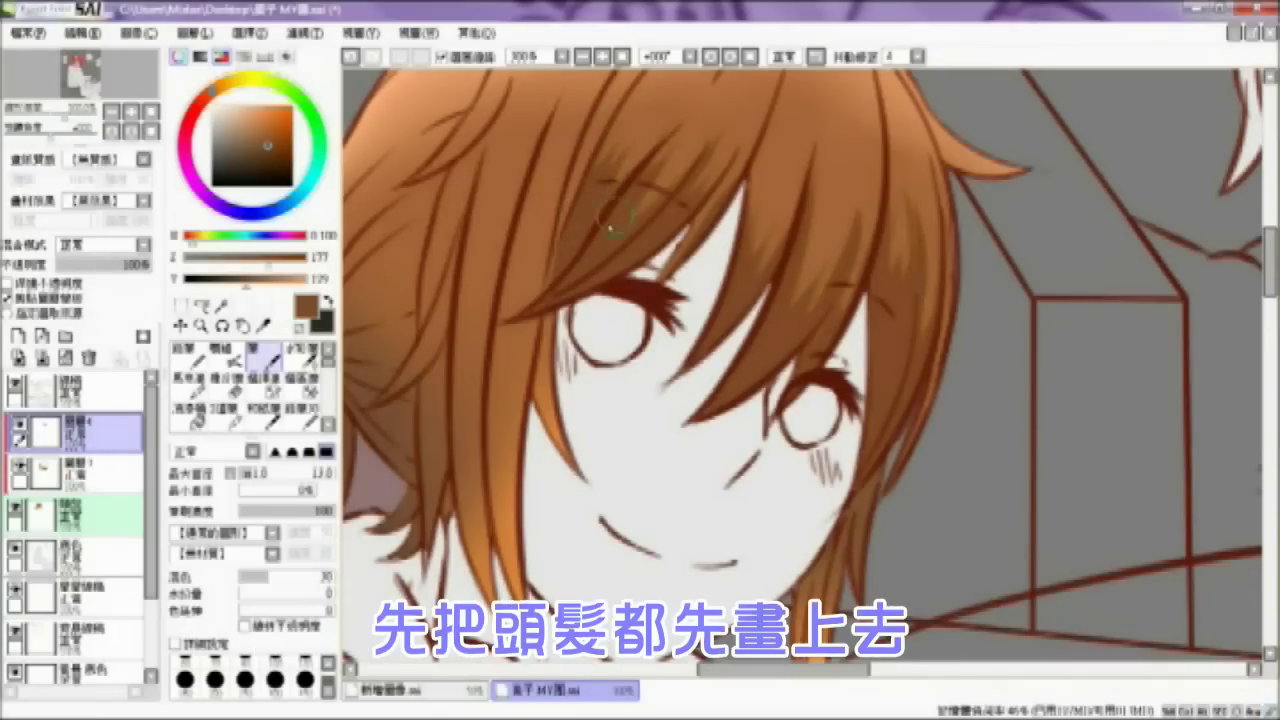
{"action": "left_click", "coordinate": [226, 385]}
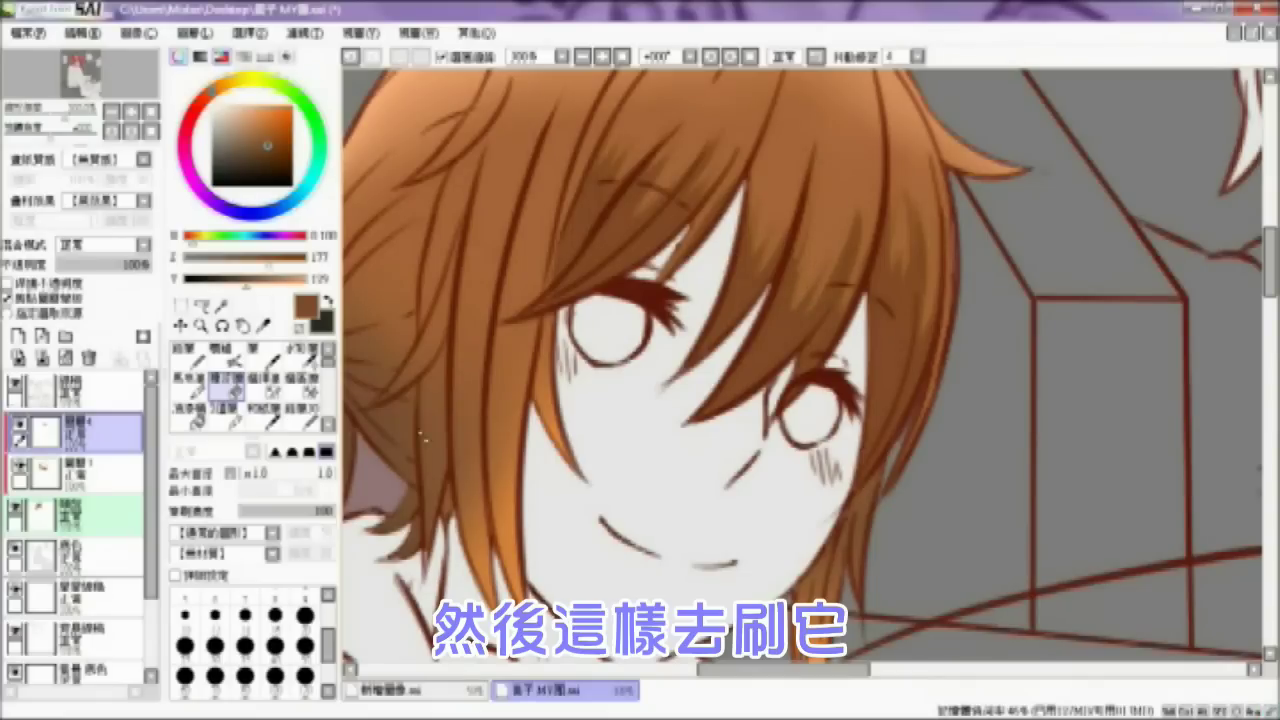
{"action": "key", "text": "b"}
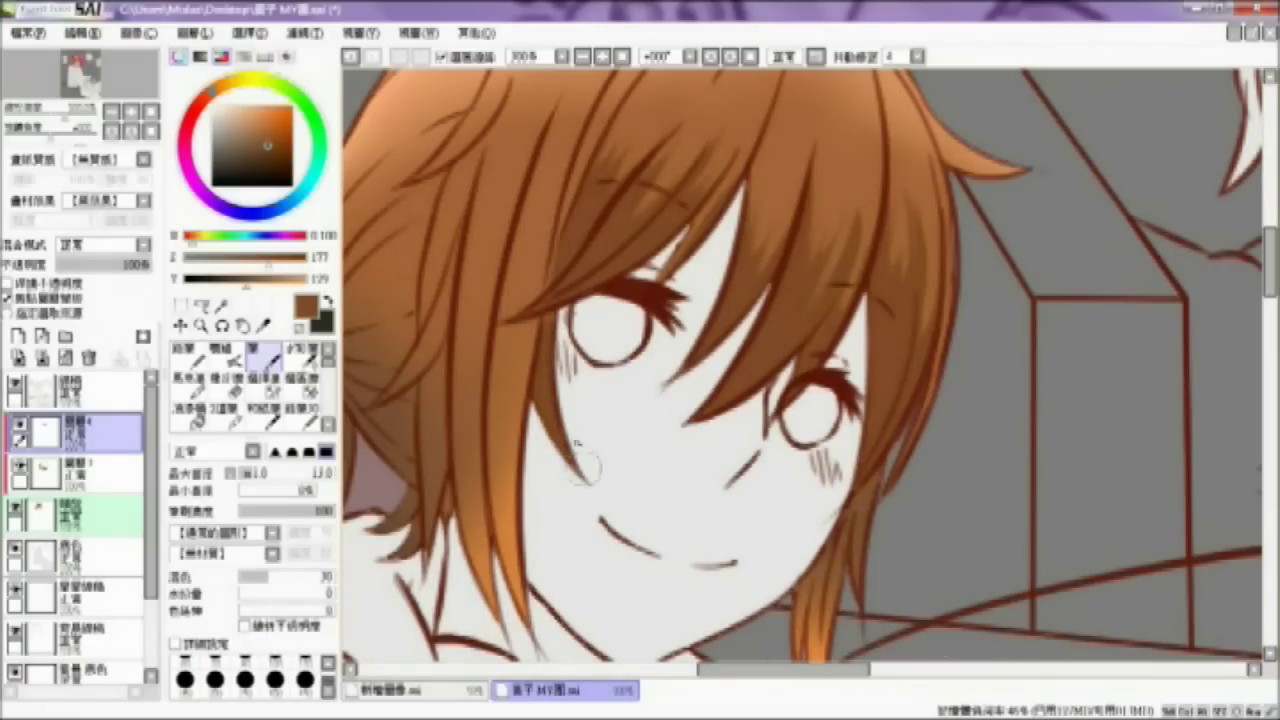
Step: Shade the long side lock on the ponytail side of the face from the bang down to its tip
{"action": "left_click_drag", "start_coordinate": [525, 200], "coordinate": [501, 433]}
{"action": "key", "text": "ctrl+z"}
{"action": "left_click_drag", "start_coordinate": [515, 241], "coordinate": [500, 551]}
{"action": "left_click_drag", "start_coordinate": [499, 480], "coordinate": [517, 598]}
{"action": "left_click_drag", "start_coordinate": [509, 542], "coordinate": [516, 610]}
{"action": "left_click_drag", "start_coordinate": [506, 405], "coordinate": [512, 540]}
{"action": "left_click_drag", "start_coordinate": [508, 375], "coordinate": [512, 545]}
{"action": "left_click_drag", "start_coordinate": [508, 428], "coordinate": [502, 344]}
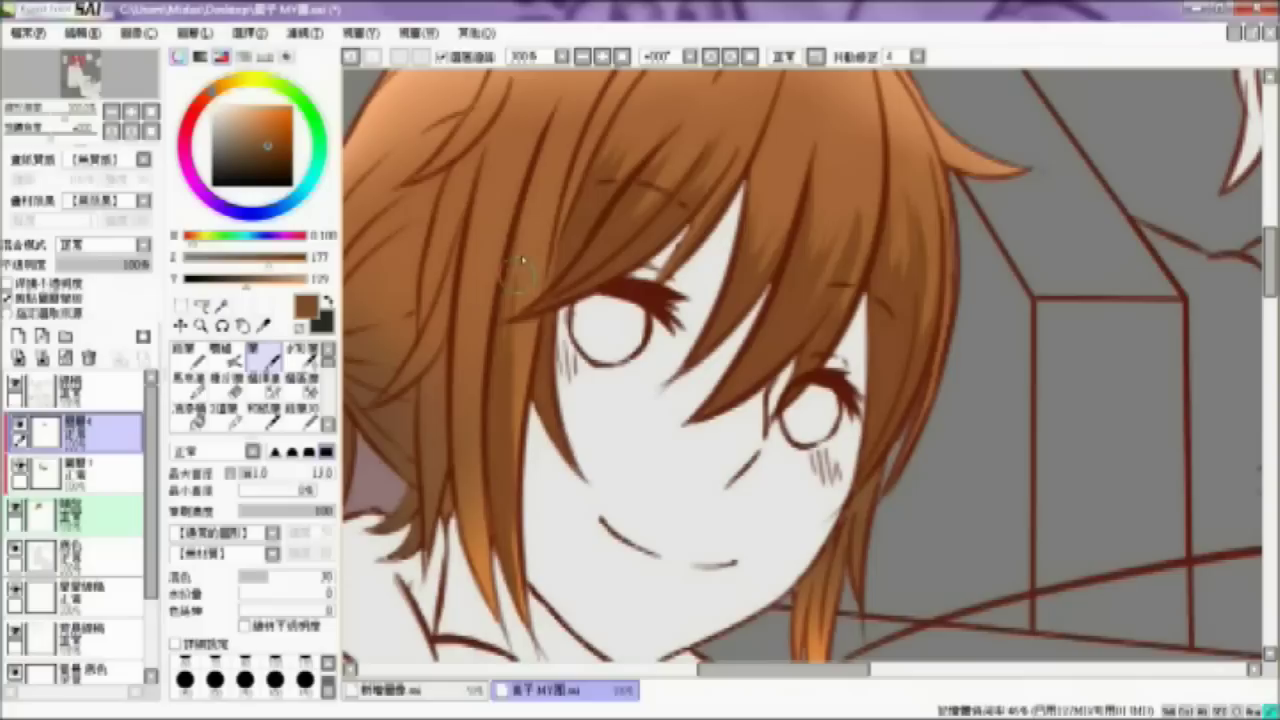
Step: Shade the outer strand of that side lock and the hanging lock on the opposite side of the face
{"action": "left_click_drag", "start_coordinate": [480, 248], "coordinate": [461, 490]}
{"action": "mouse_move", "coordinate": [470, 292]}
{"action": "left_mouse_down"}
{"action": "mouse_move", "coordinate": [465, 378]}
{"action": "mouse_move", "coordinate": [480, 262]}
{"action": "left_mouse_up"}
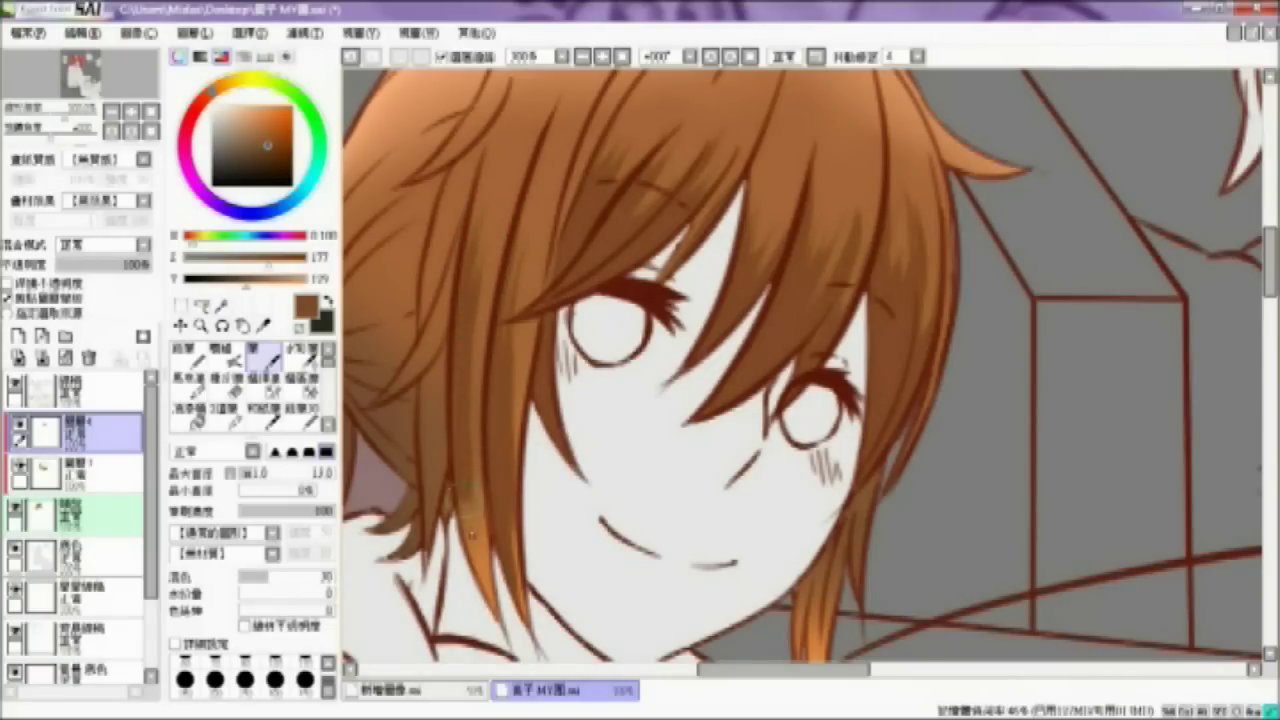
{"action": "left_click_drag", "start_coordinate": [459, 430], "coordinate": [484, 588]}
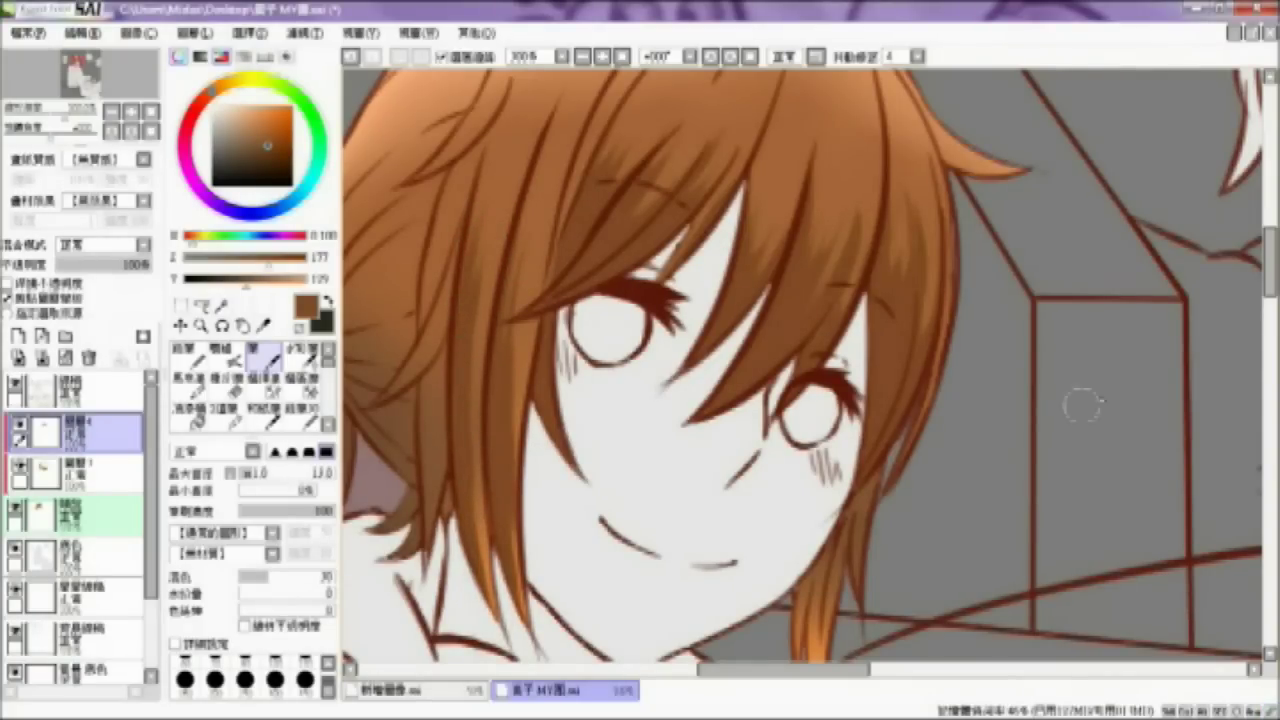
{"action": "scroll", "coordinate": [985, 303], "scroll_direction": "down", "scroll_amount": 2}
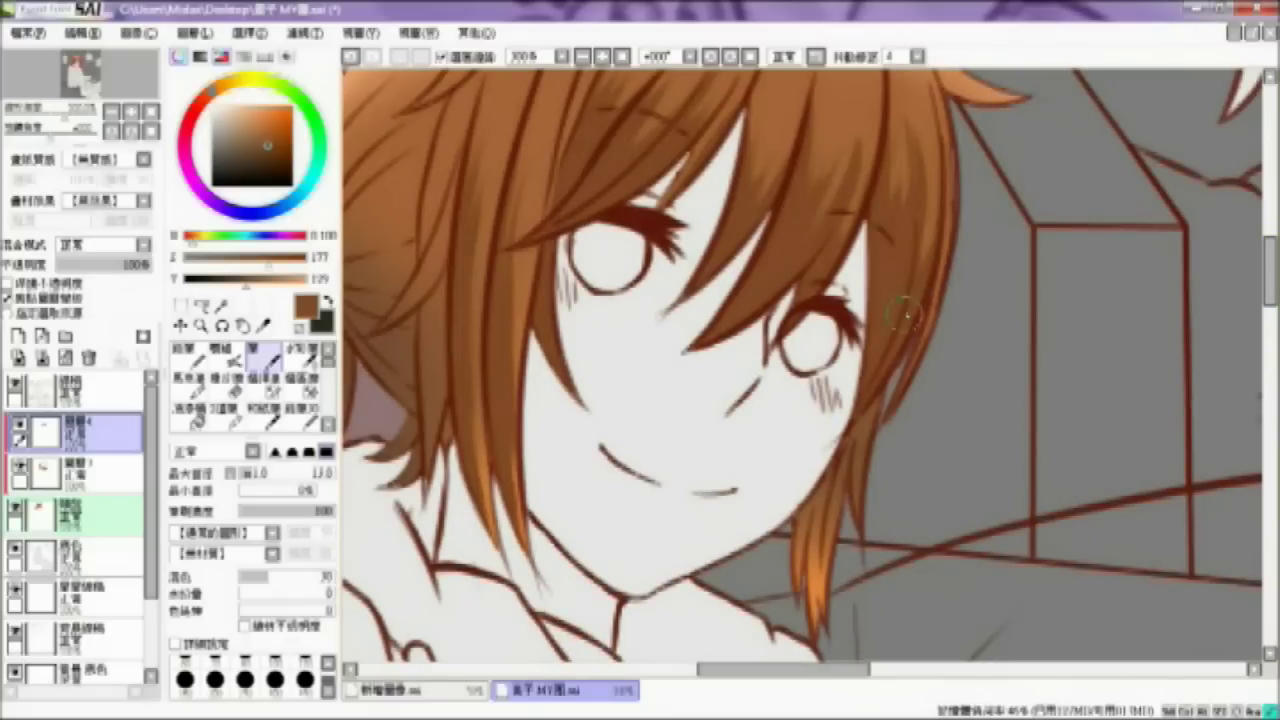
{"action": "mouse_move", "coordinate": [838, 482]}
{"action": "left_mouse_down"}
{"action": "mouse_move", "coordinate": [822, 606]}
{"action": "mouse_move", "coordinate": [811, 600]}
{"action": "left_mouse_up"}
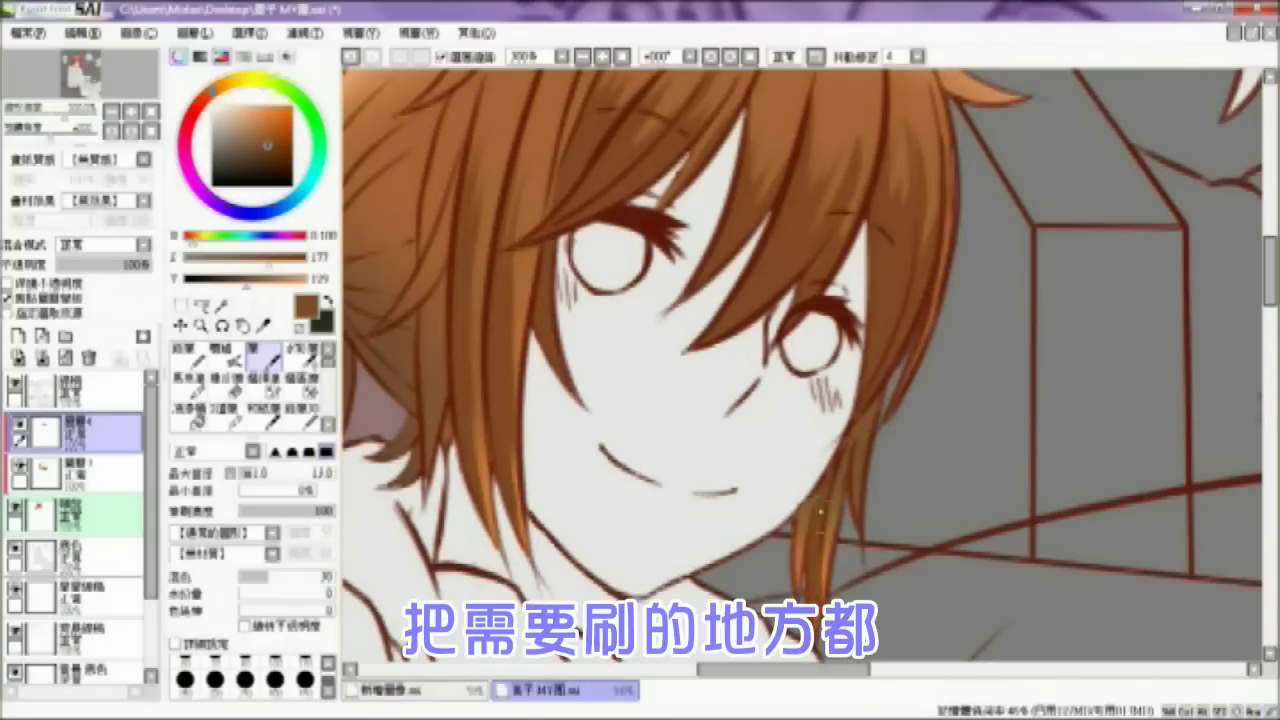
Step: Choose a darker brown and shade the hair behind the side lock, between the ponytail tie and the neck
{"action": "left_click_drag", "start_coordinate": [835, 670], "coordinate": [795, 670]}
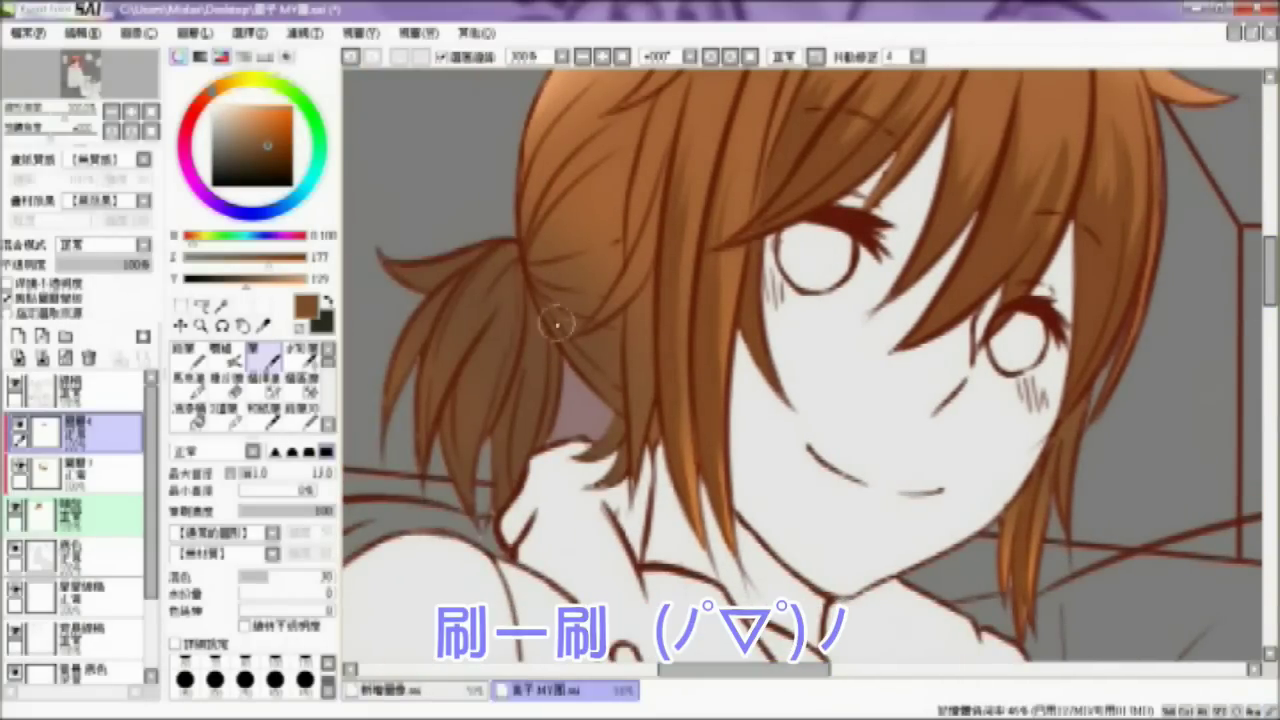
{"action": "left_click", "coordinate": [261, 155]}
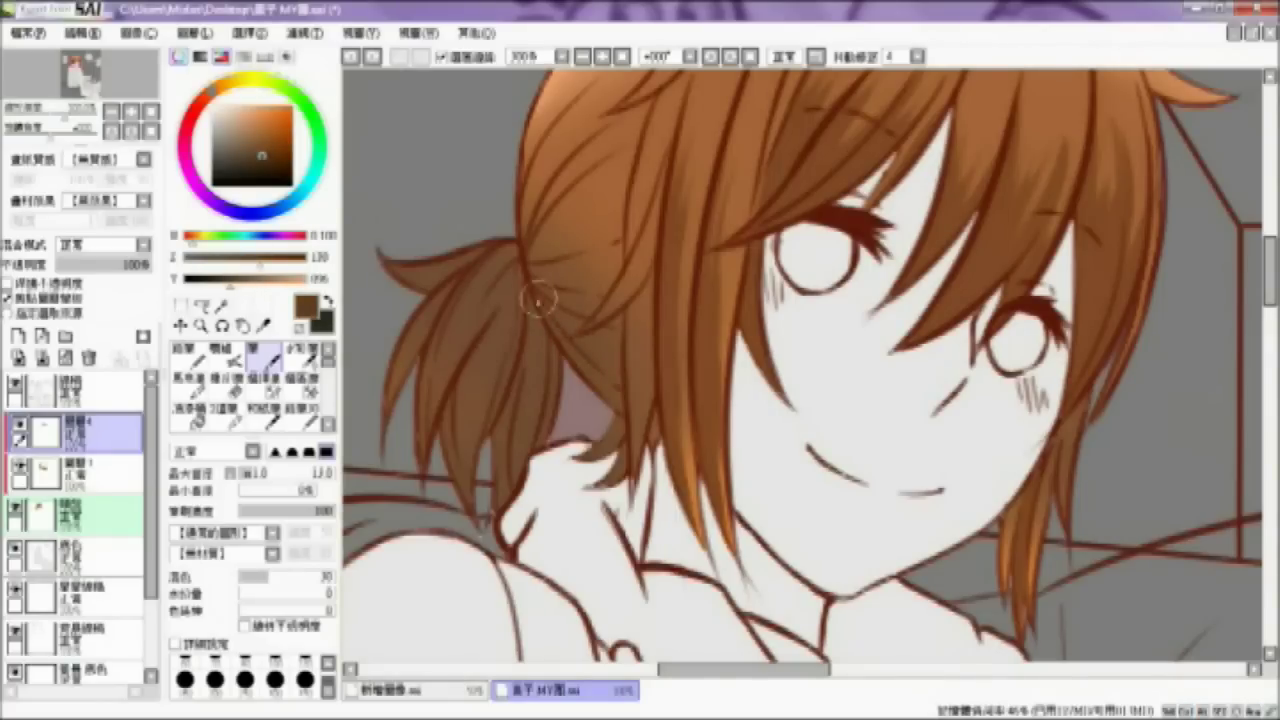
{"action": "mouse_move", "coordinate": [543, 312]}
{"action": "left_mouse_down"}
{"action": "mouse_move", "coordinate": [620, 388]}
{"action": "mouse_move", "coordinate": [540, 316]}
{"action": "mouse_move", "coordinate": [637, 344]}
{"action": "left_mouse_up"}
{"action": "mouse_move", "coordinate": [648, 286]}
{"action": "left_mouse_down"}
{"action": "mouse_move", "coordinate": [622, 499]}
{"action": "mouse_move", "coordinate": [620, 322]}
{"action": "mouse_move", "coordinate": [629, 412]}
{"action": "mouse_move", "coordinate": [650, 290]}
{"action": "mouse_move", "coordinate": [588, 332]}
{"action": "mouse_move", "coordinate": [637, 274]}
{"action": "left_mouse_up"}
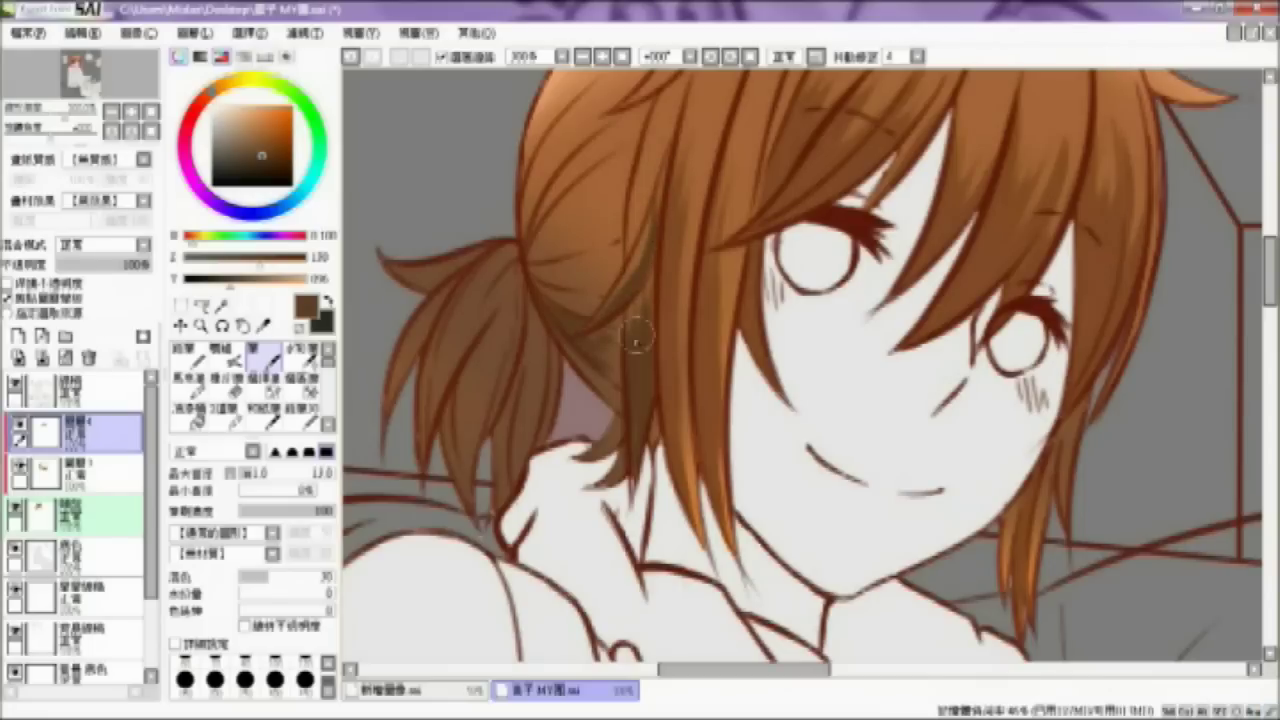
Step: Sample the mid brown of the side lock and shade the strand rising between it and the ponytail tie
{"action": "left_click", "coordinate": [264, 325]}
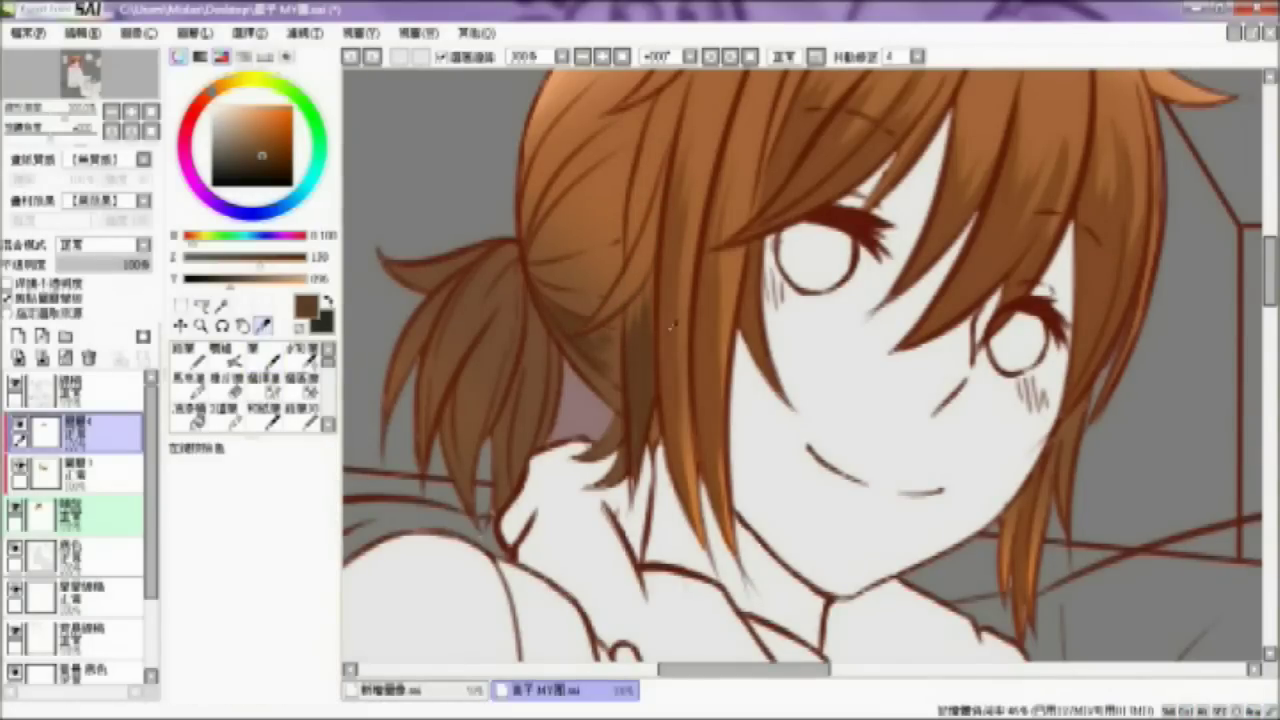
{"action": "left_click", "coordinate": [673, 325], "text": "alt"}
{"action": "scroll", "coordinate": [587, 252], "scroll_direction": "up", "scroll_amount": 1}
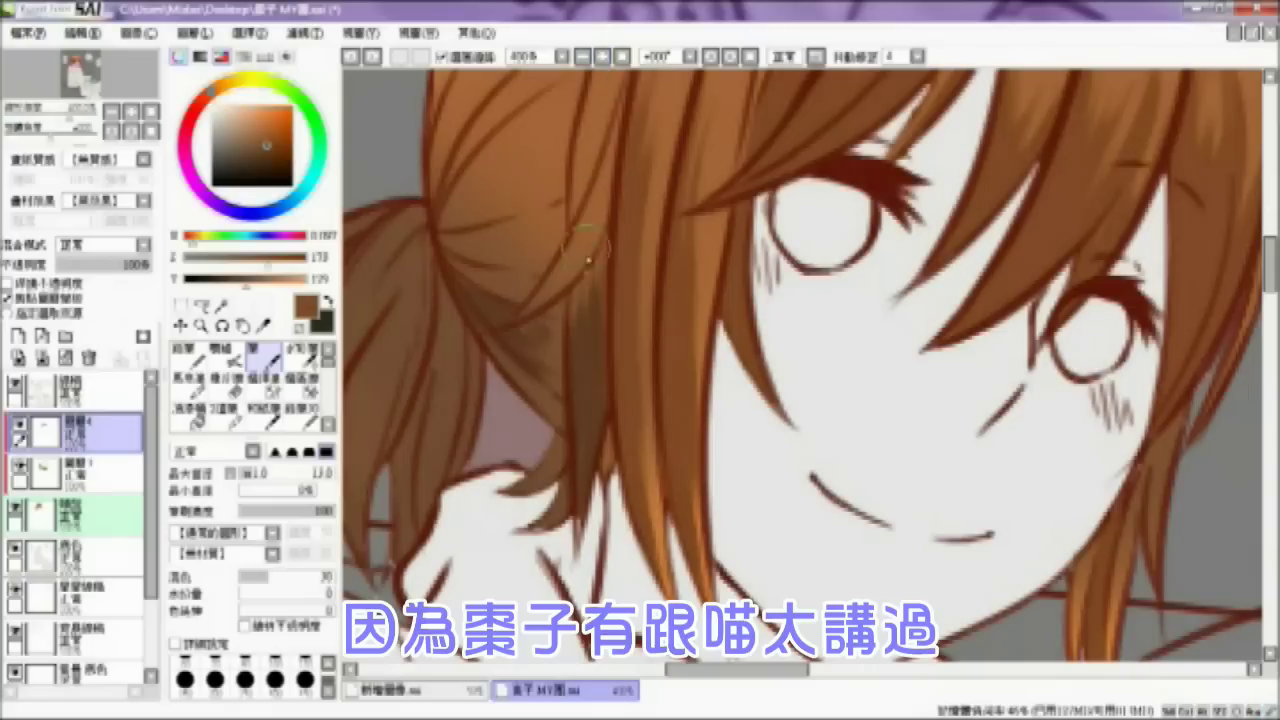
{"action": "left_click_drag", "start_coordinate": [517, 328], "coordinate": [604, 243]}
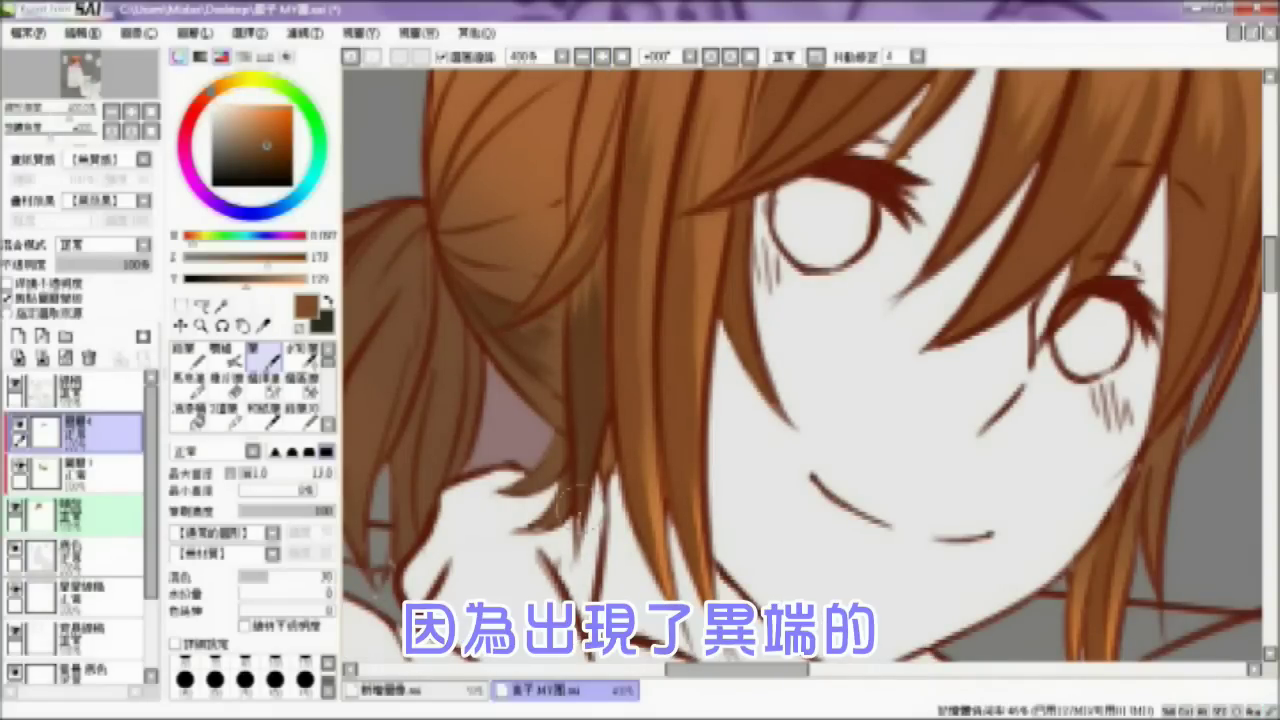
Step: Sample a darker brown and deepen the shadow behind the side lock and just under the ponytail tie
{"action": "key", "text": "alt"}
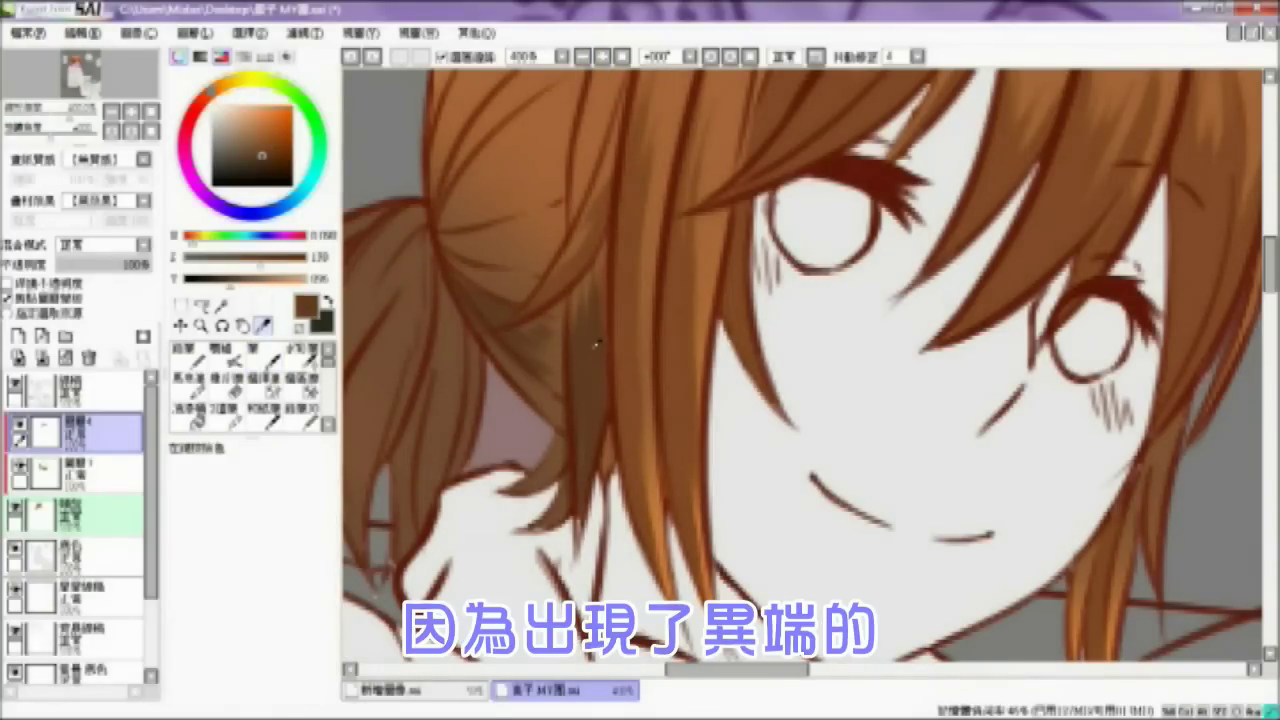
{"action": "left_click", "coordinate": [597, 344]}
{"action": "left_click", "coordinate": [265, 357]}
{"action": "right_click", "coordinate": [590, 385]}
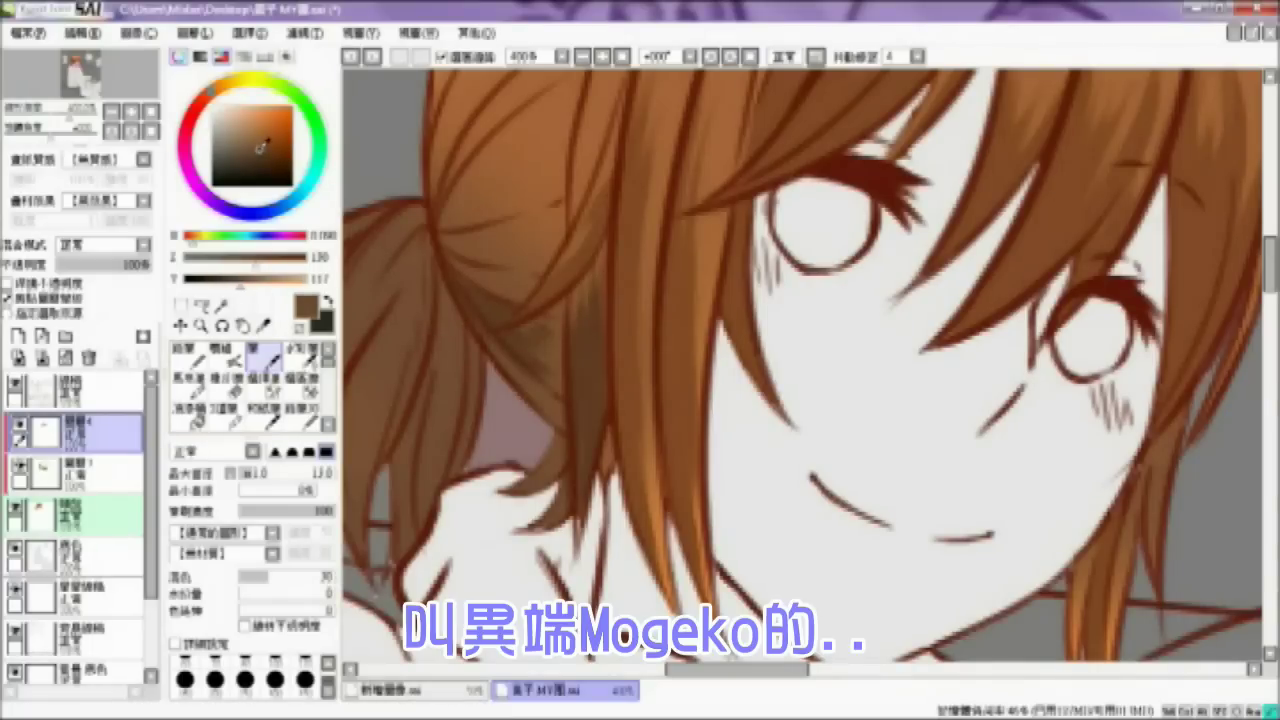
{"action": "mouse_move", "coordinate": [577, 451]}
{"action": "left_mouse_down"}
{"action": "mouse_move", "coordinate": [605, 248]}
{"action": "mouse_move", "coordinate": [586, 360]}
{"action": "mouse_move", "coordinate": [595, 468]}
{"action": "left_mouse_up"}
{"action": "mouse_move", "coordinate": [471, 303]}
{"action": "left_mouse_down"}
{"action": "mouse_move", "coordinate": [540, 369]}
{"action": "mouse_move", "coordinate": [478, 288]}
{"action": "mouse_move", "coordinate": [545, 350]}
{"action": "mouse_move", "coordinate": [540, 334]}
{"action": "mouse_move", "coordinate": [436, 263]}
{"action": "mouse_move", "coordinate": [553, 349]}
{"action": "left_mouse_up"}
Step: Shade the strands fanning out from the ponytail tie across the side of the head
{"action": "left_click", "coordinate": [581, 56]}
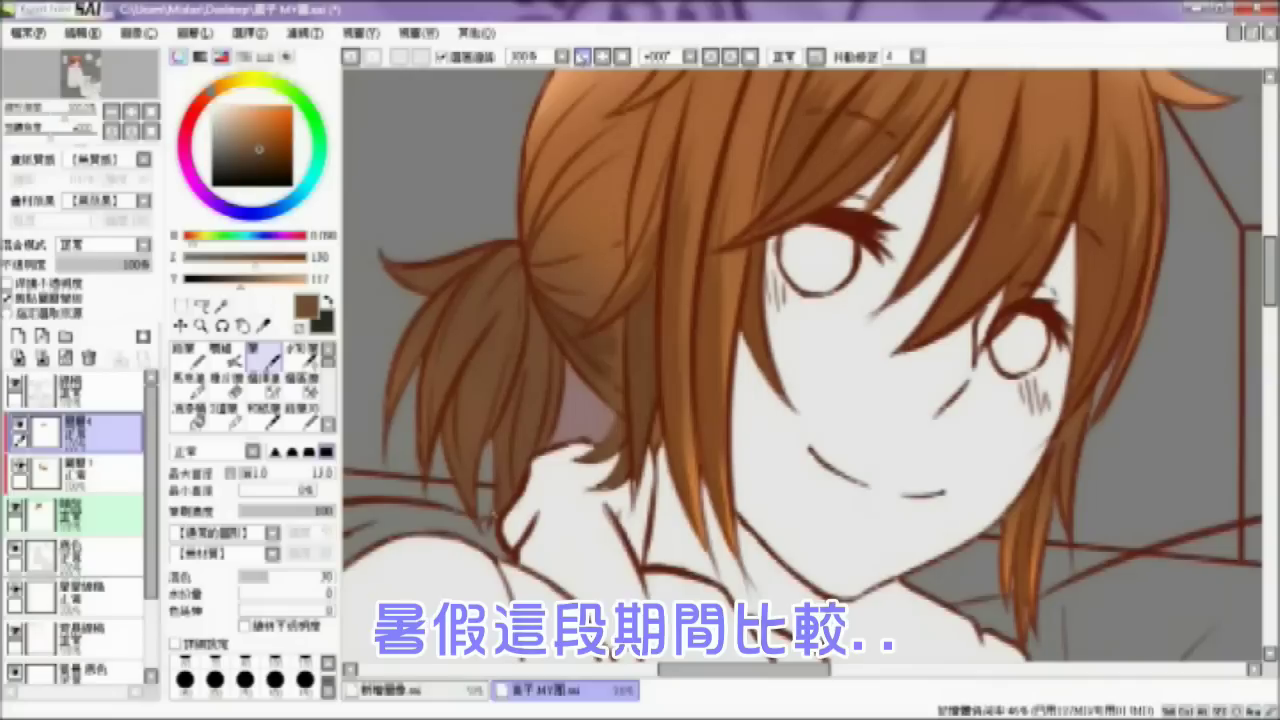
{"action": "mouse_move", "coordinate": [567, 276]}
{"action": "left_mouse_down"}
{"action": "mouse_move", "coordinate": [529, 268]}
{"action": "mouse_move", "coordinate": [614, 290]}
{"action": "mouse_move", "coordinate": [515, 266]}
{"action": "mouse_move", "coordinate": [617, 256]}
{"action": "left_mouse_up"}
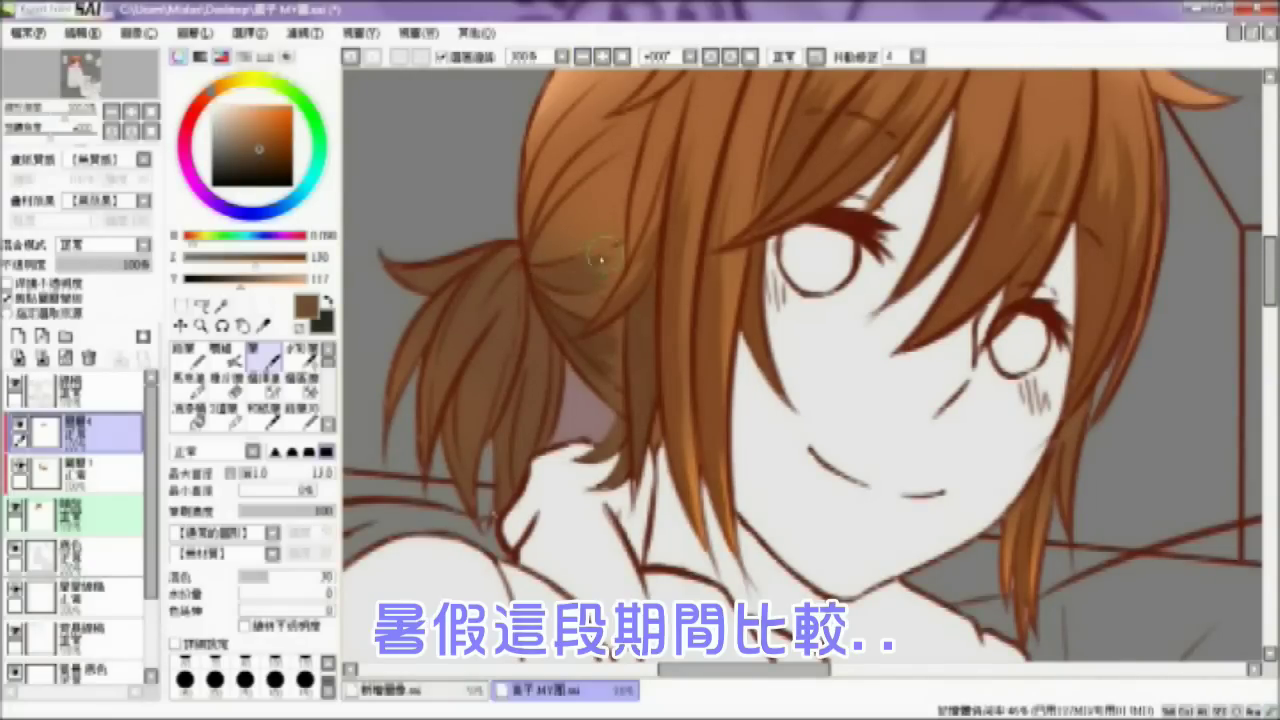
{"action": "mouse_move", "coordinate": [592, 168]}
{"action": "left_mouse_down"}
{"action": "mouse_move", "coordinate": [540, 228]}
{"action": "mouse_move", "coordinate": [601, 150]}
{"action": "mouse_move", "coordinate": [556, 198]}
{"action": "left_mouse_up"}
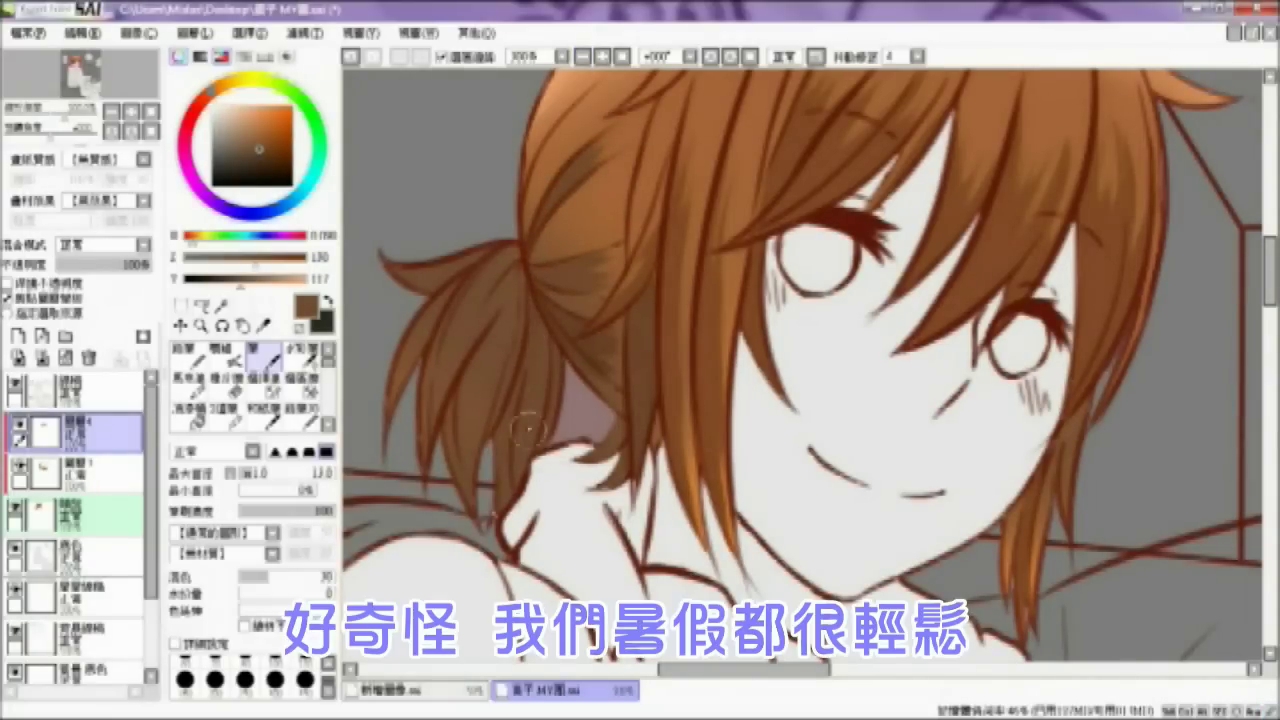
Step: Choose a slightly darker brown and shade the ponytail strands from the tie down toward their tips
{"action": "left_click", "coordinate": [257, 152]}
{"action": "left_click_drag", "start_coordinate": [551, 358], "coordinate": [542, 440]}
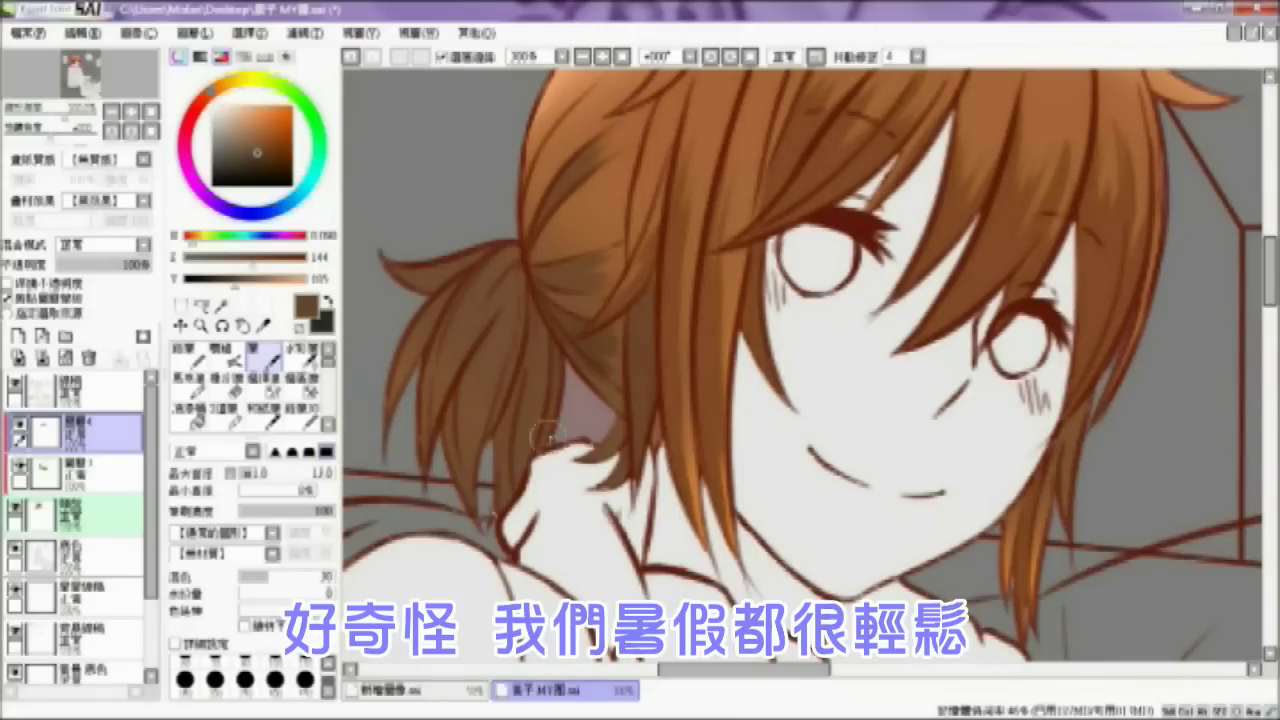
{"action": "left_click_drag", "start_coordinate": [524, 322], "coordinate": [522, 400]}
{"action": "left_click_drag", "start_coordinate": [505, 256], "coordinate": [481, 375]}
{"action": "mouse_move", "coordinate": [500, 295]}
{"action": "left_mouse_down"}
{"action": "mouse_move", "coordinate": [448, 385]}
{"action": "mouse_move", "coordinate": [445, 357]}
{"action": "mouse_move", "coordinate": [417, 446]}
{"action": "left_mouse_up"}
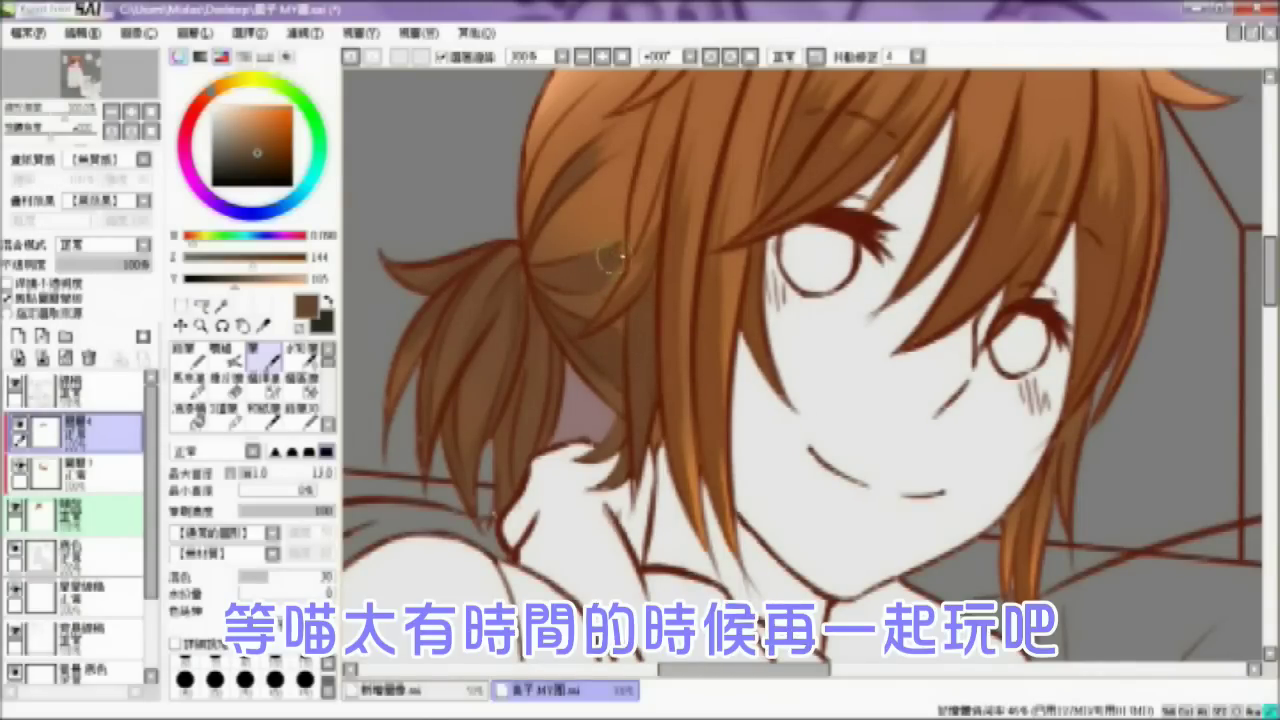
Step: Sample a warmer brown from the hair and shade the strands sweeping up from the ponytail tie toward the crown
{"action": "left_click", "coordinate": [263, 326]}
{"action": "left_click", "coordinate": [640, 283]}
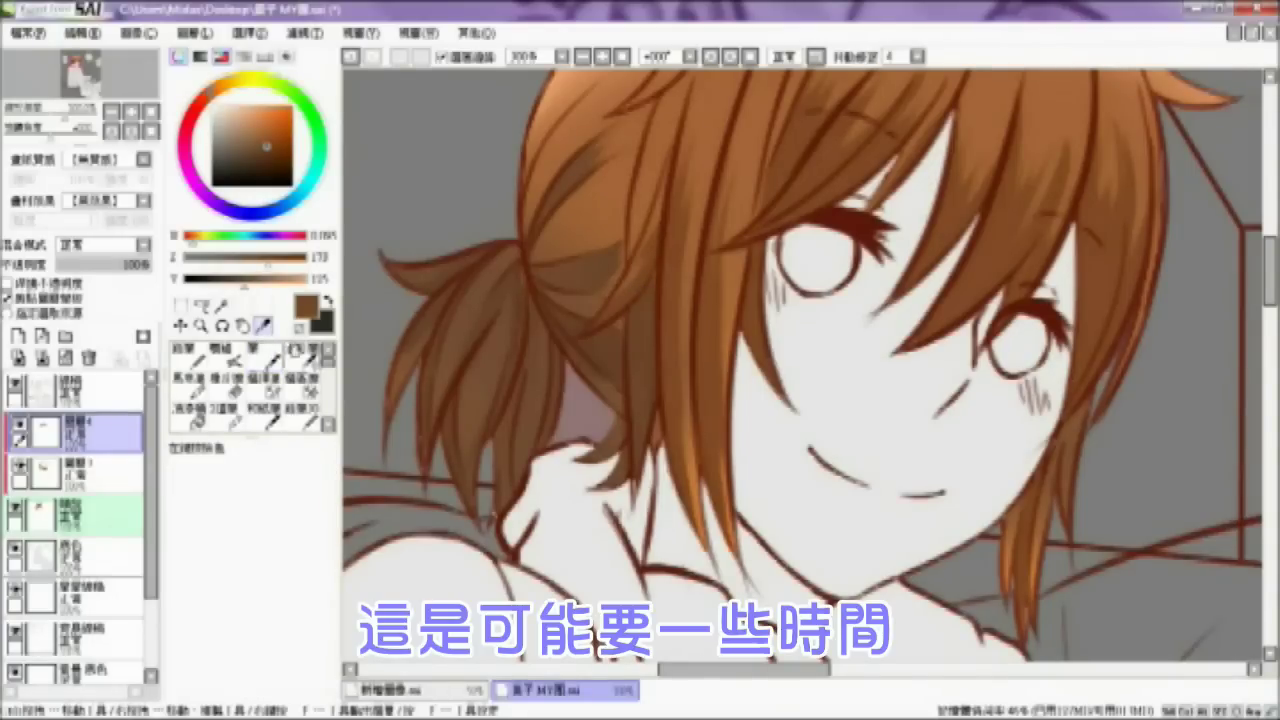
{"action": "key", "text": "b"}
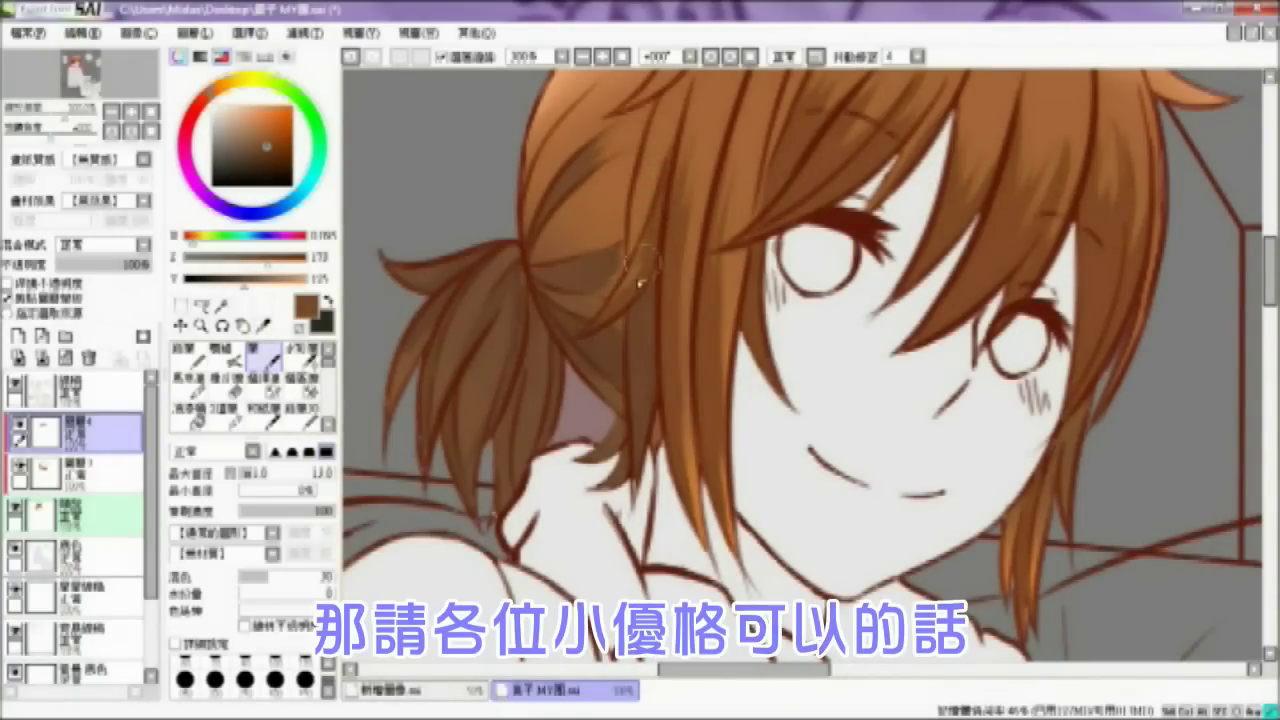
{"action": "scroll", "coordinate": [800, 360], "scroll_direction": "up", "scroll_amount": 4}
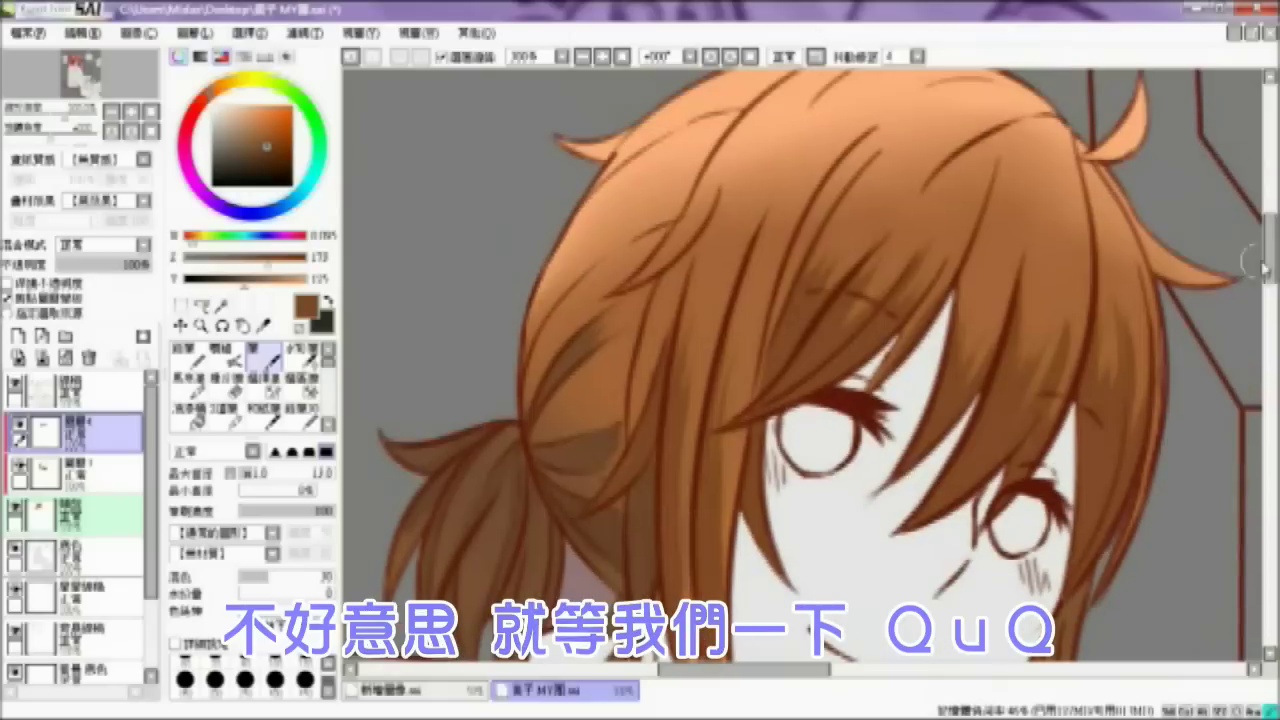
{"action": "mouse_move", "coordinate": [530, 443]}
{"action": "left_mouse_down"}
{"action": "mouse_move", "coordinate": [578, 398]}
{"action": "mouse_move", "coordinate": [604, 407]}
{"action": "left_mouse_up"}
{"action": "mouse_move", "coordinate": [527, 428]}
{"action": "left_mouse_down"}
{"action": "mouse_move", "coordinate": [572, 304]}
{"action": "mouse_move", "coordinate": [642, 232]}
{"action": "left_mouse_up"}
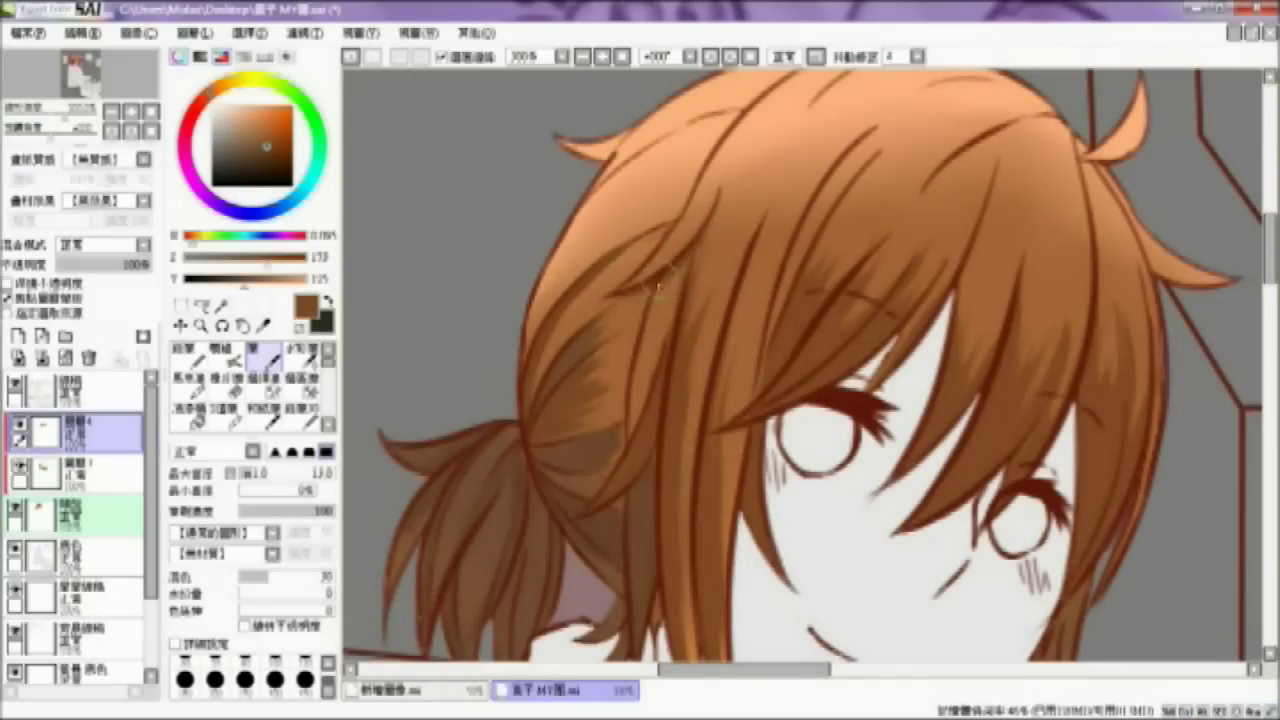
Step: Shade along the strand lines above the bang parting and down the far side of the head beside the cowlick
{"action": "left_click_drag", "start_coordinate": [780, 668], "coordinate": [832, 668]}
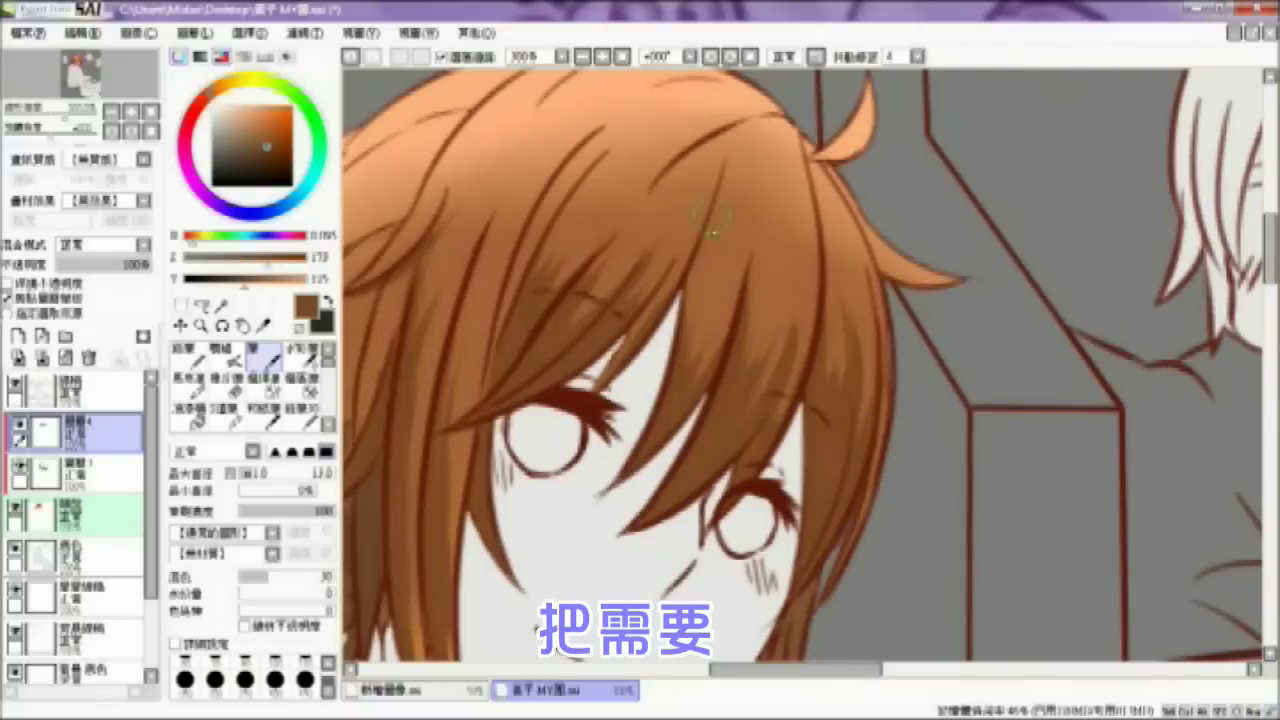
{"action": "left_click_drag", "start_coordinate": [722, 173], "coordinate": [688, 294]}
{"action": "left_click_drag", "start_coordinate": [711, 216], "coordinate": [688, 304]}
{"action": "left_click_drag", "start_coordinate": [814, 160], "coordinate": [830, 300]}
{"action": "left_click_drag", "start_coordinate": [820, 184], "coordinate": [825, 395]}
{"action": "left_click_drag", "start_coordinate": [822, 163], "coordinate": [889, 276]}
{"action": "key", "text": "ctrl+z"}
{"action": "left_click_drag", "start_coordinate": [824, 163], "coordinate": [889, 276]}
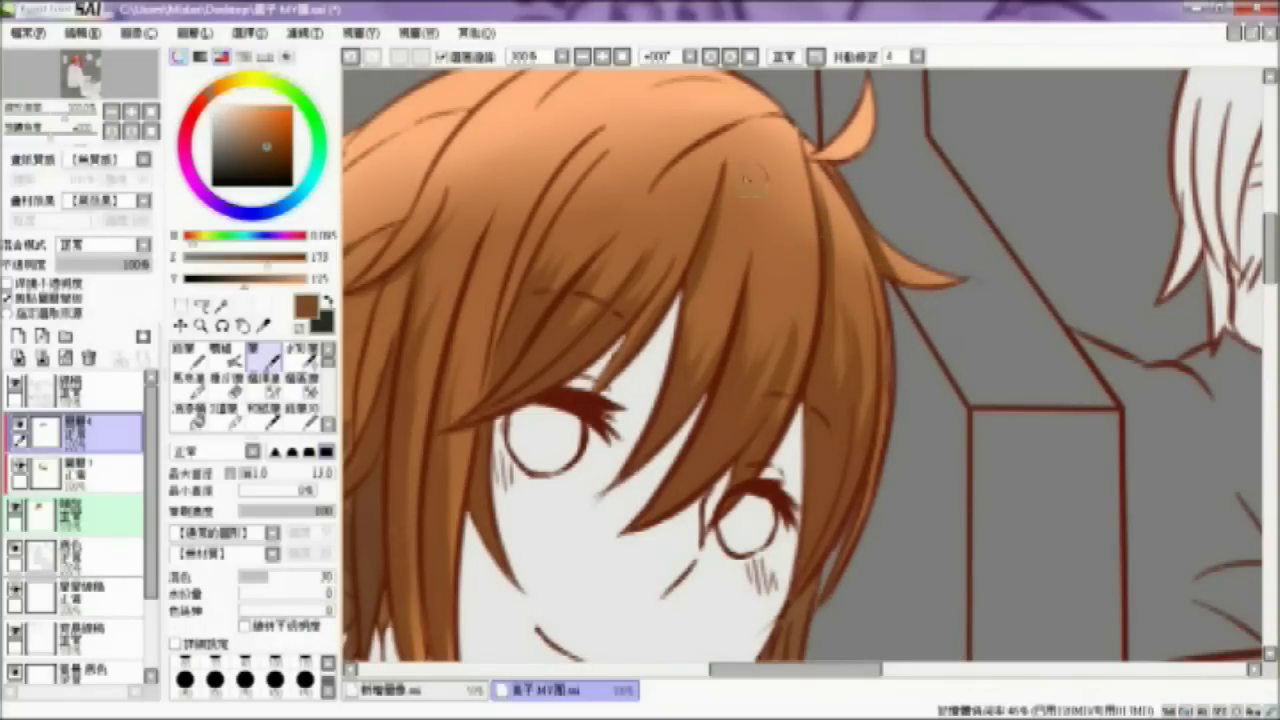
Step: Shade along the curved strand line on the crown leading to the cowlick and touch up the bangs
{"action": "left_click_drag", "start_coordinate": [660, 190], "coordinate": [786, 118]}
{"action": "key", "text": "ctrl+z"}
{"action": "left_click_drag", "start_coordinate": [664, 172], "coordinate": [784, 117]}
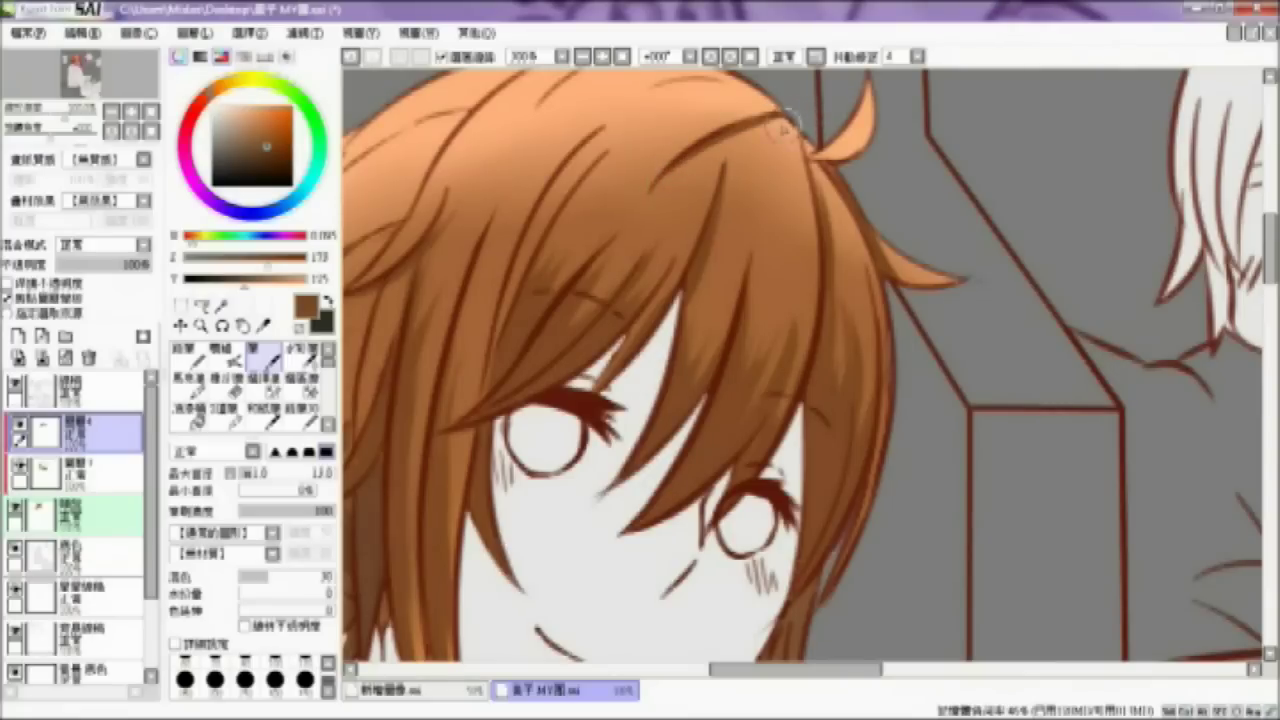
{"action": "mouse_move", "coordinate": [490, 350]}
{"action": "left_mouse_down"}
{"action": "mouse_move", "coordinate": [550, 220]}
{"action": "mouse_move", "coordinate": [504, 334]}
{"action": "left_mouse_up"}
Step: Add brown strand-following strokes to the back of the head between the ponytail tie and the overlapping upper strands
{"action": "left_click", "coordinate": [584, 58]}
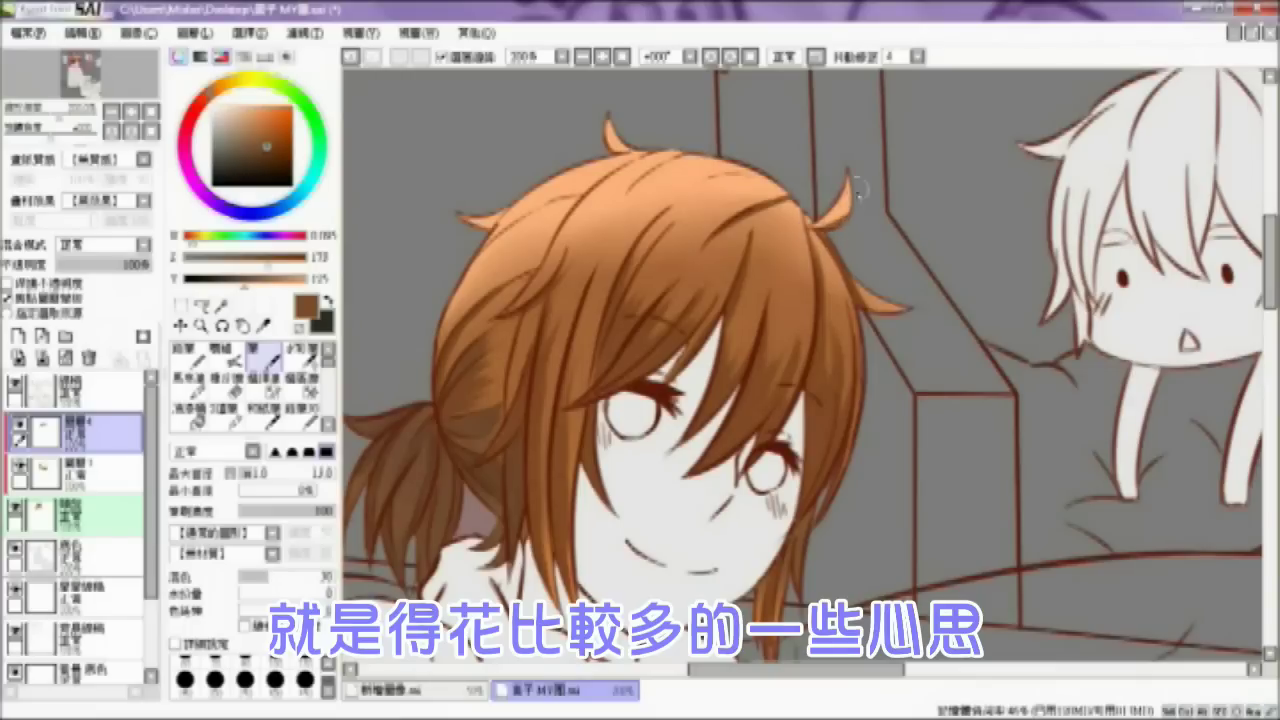
{"action": "left_click_drag", "start_coordinate": [732, 670], "coordinate": [715, 672]}
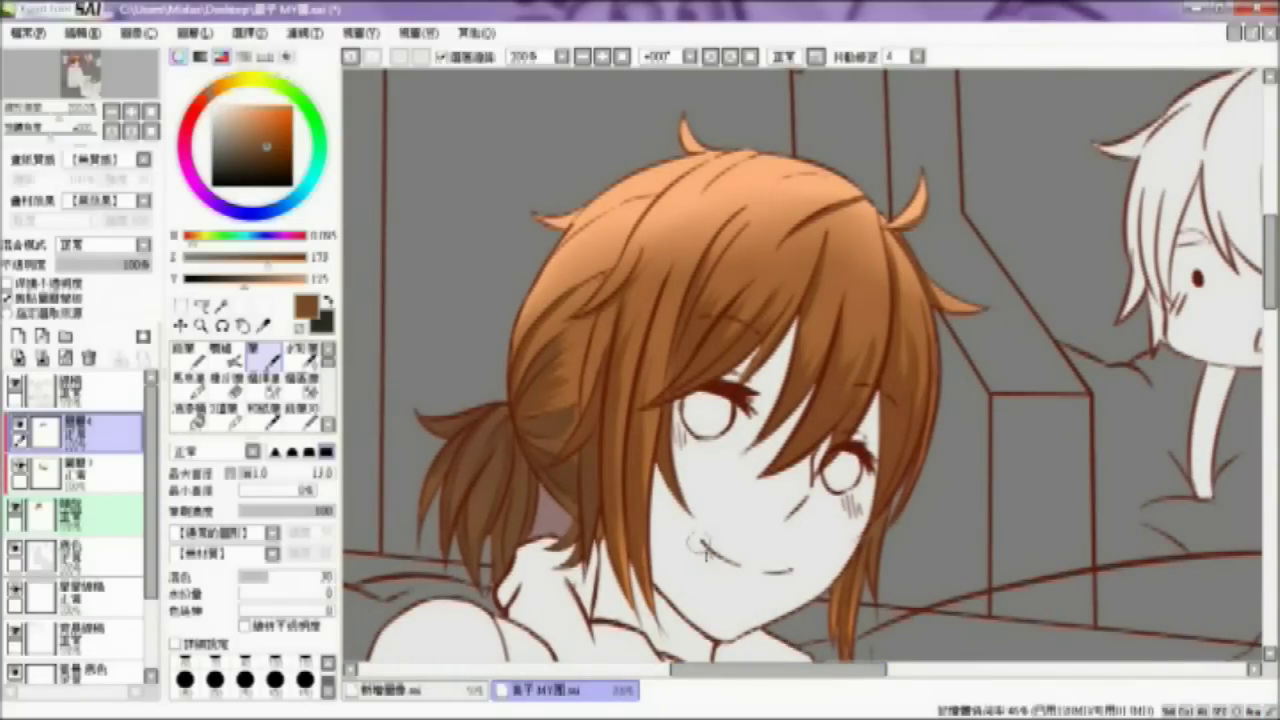
{"action": "left_click_drag", "start_coordinate": [720, 676], "coordinate": [663, 672]}
{"action": "left_click", "coordinate": [601, 57]}
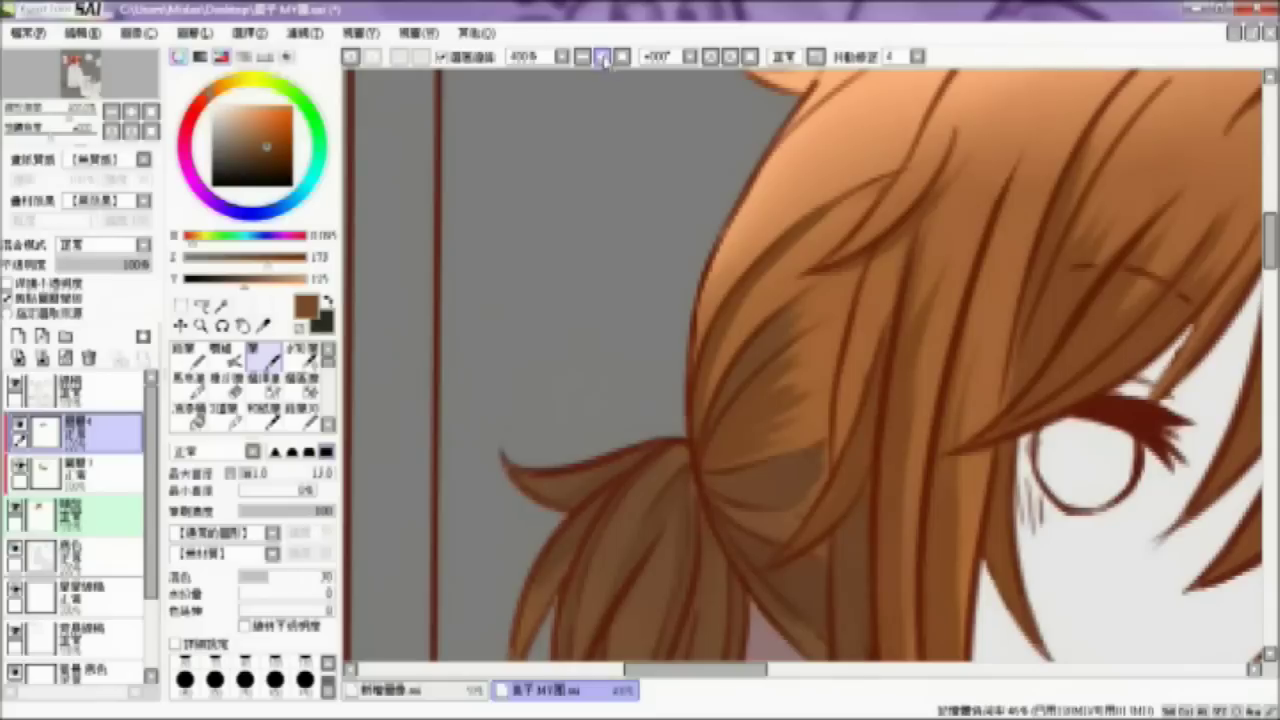
{"action": "left_click_drag", "start_coordinate": [848, 312], "coordinate": [765, 352]}
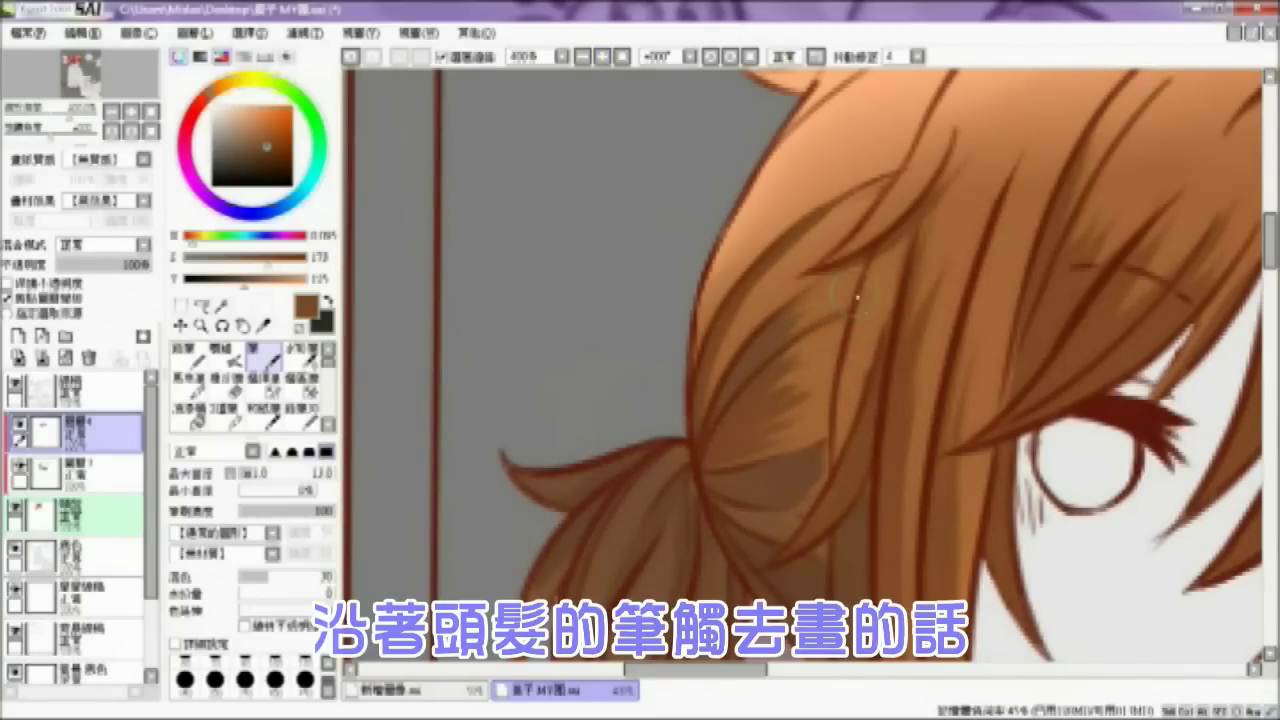
{"action": "left_click_drag", "start_coordinate": [852, 267], "coordinate": [748, 363]}
{"action": "mouse_move", "coordinate": [836, 366]}
{"action": "left_mouse_down"}
{"action": "mouse_move", "coordinate": [746, 419]}
{"action": "mouse_move", "coordinate": [823, 375]}
{"action": "mouse_move", "coordinate": [742, 416]}
{"action": "mouse_move", "coordinate": [834, 368]}
{"action": "mouse_move", "coordinate": [816, 370]}
{"action": "mouse_move", "coordinate": [800, 431]}
{"action": "mouse_move", "coordinate": [755, 438]}
{"action": "mouse_move", "coordinate": [846, 409]}
{"action": "left_mouse_up"}
{"action": "left_click_drag", "start_coordinate": [697, 452], "coordinate": [853, 325]}
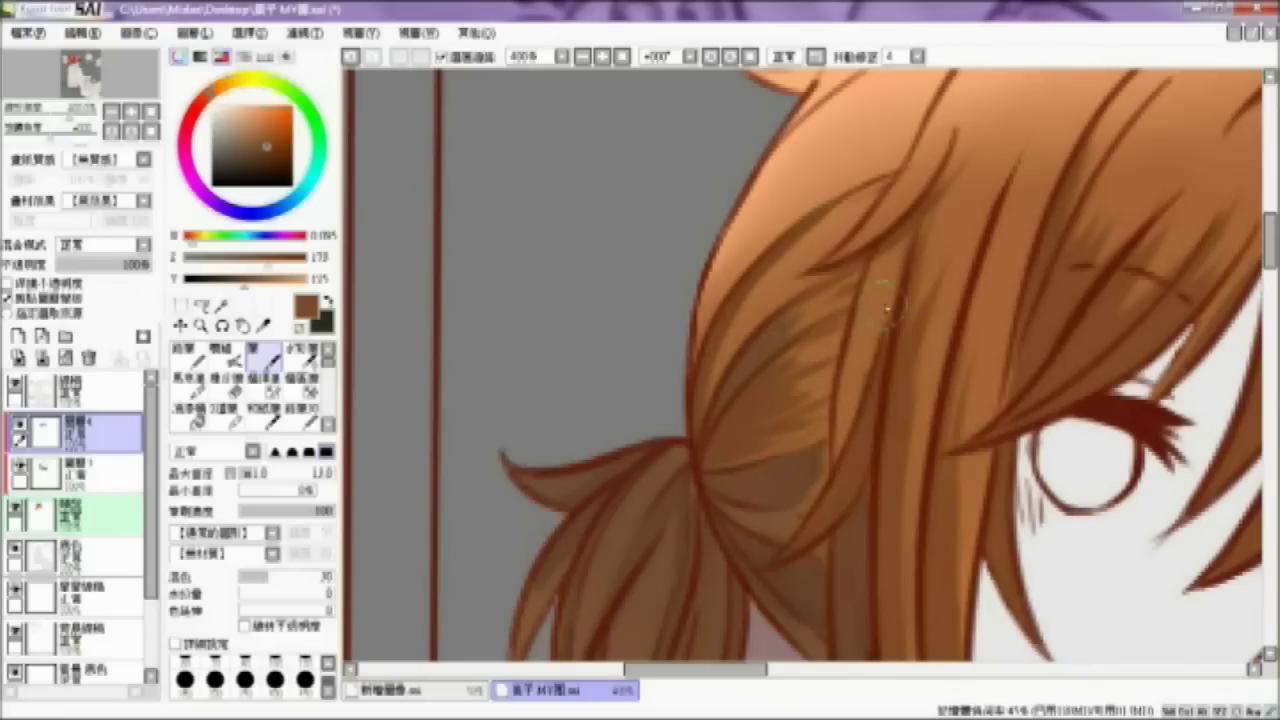
{"action": "left_click_drag", "start_coordinate": [885, 250], "coordinate": [836, 307]}
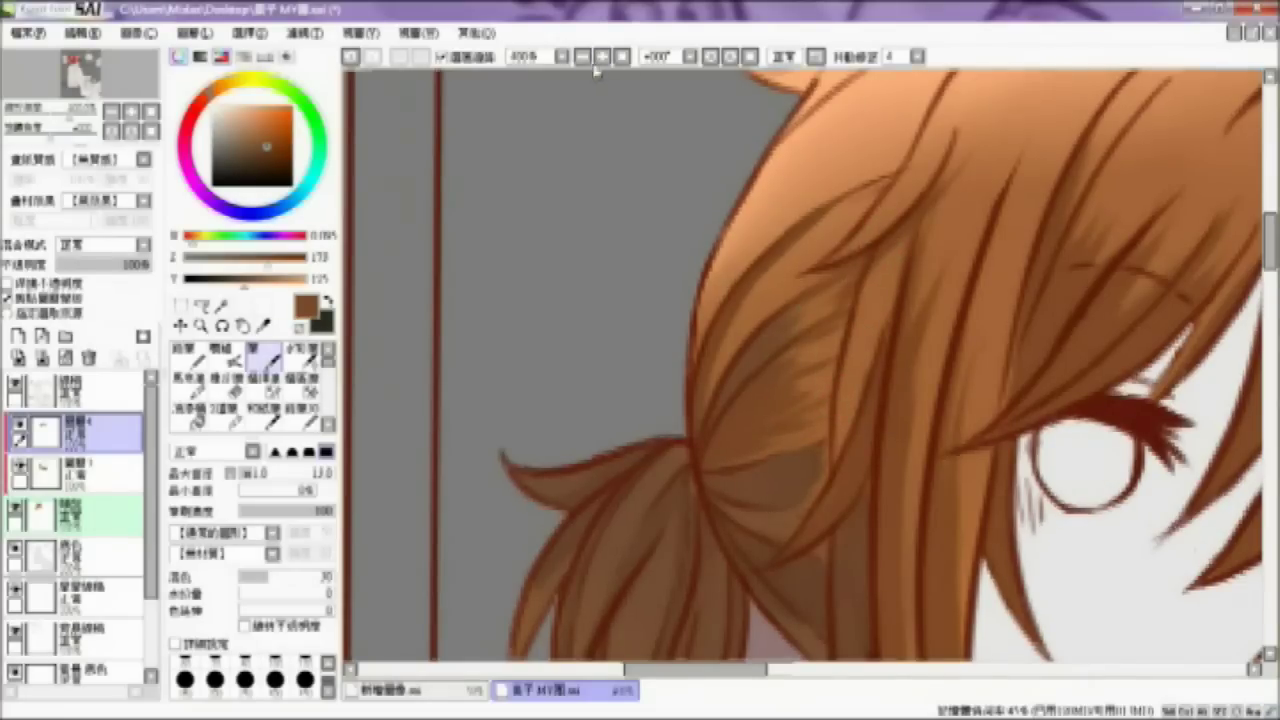
Step: Add a new layer above 圖層4 and clip it to the hair base
{"action": "left_click", "coordinate": [601, 57]}
{"action": "left_click_drag", "start_coordinate": [797, 669], "coordinate": [847, 669]}
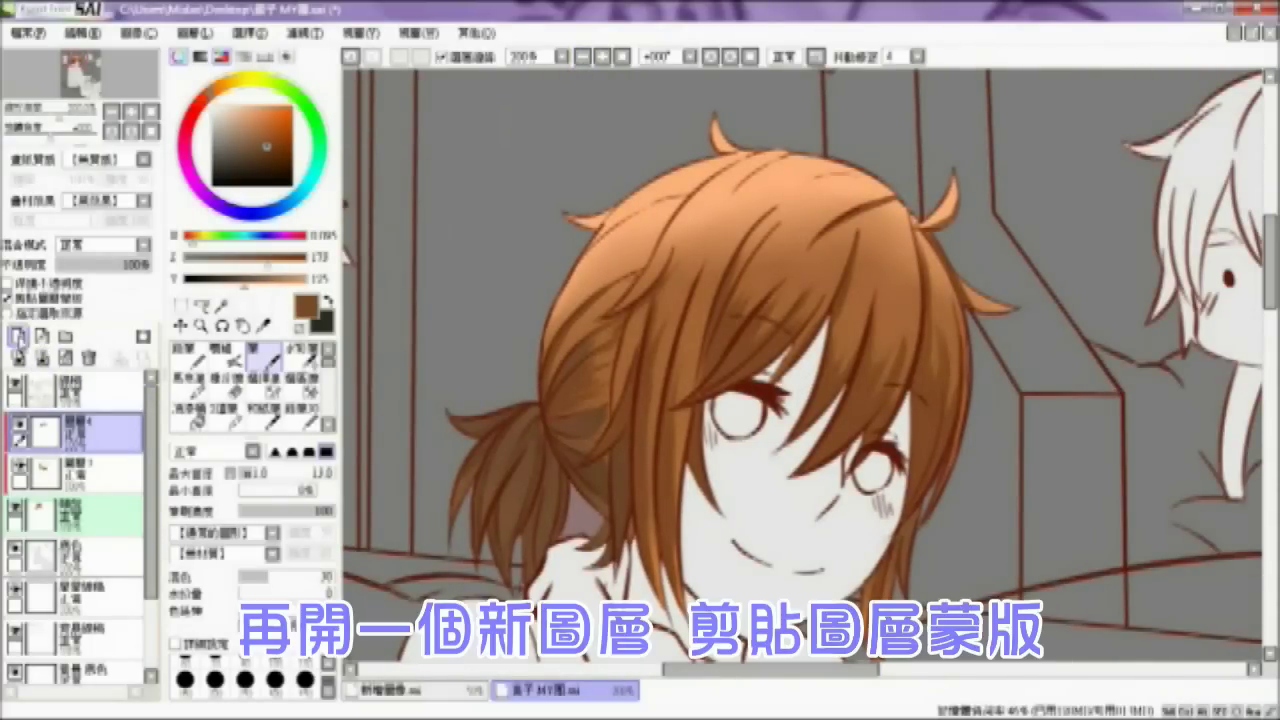
{"action": "left_click", "coordinate": [18, 336]}
{"action": "left_click", "coordinate": [9, 298]}
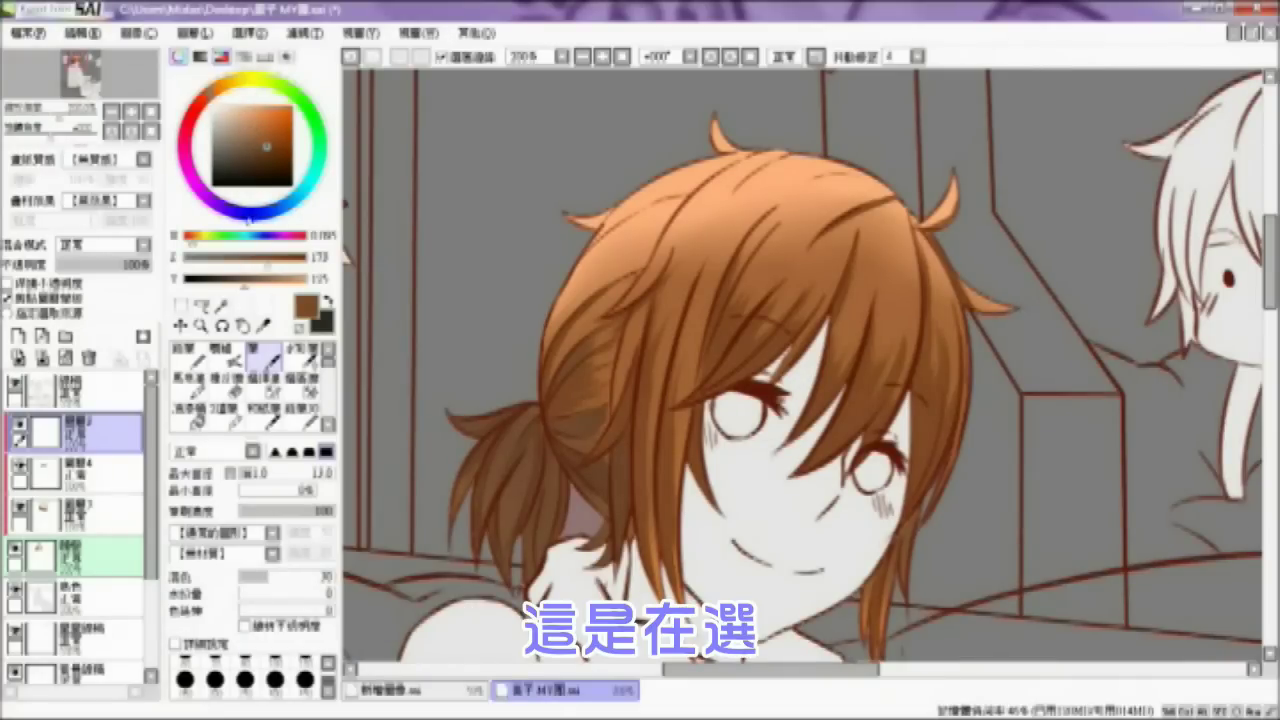
Step: Choose a pale skin tone and set the watercolor brush's maximum size to 73
{"action": "left_click", "coordinate": [237, 104]}
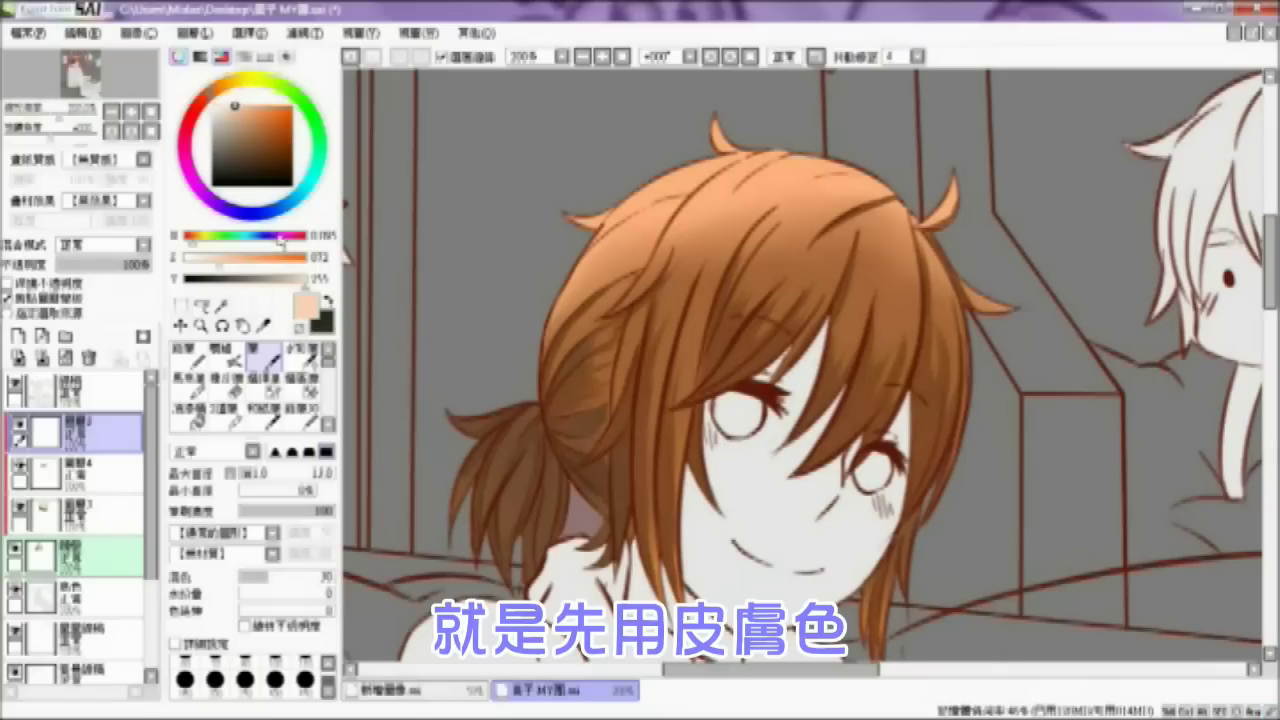
{"action": "left_click", "coordinate": [271, 476]}
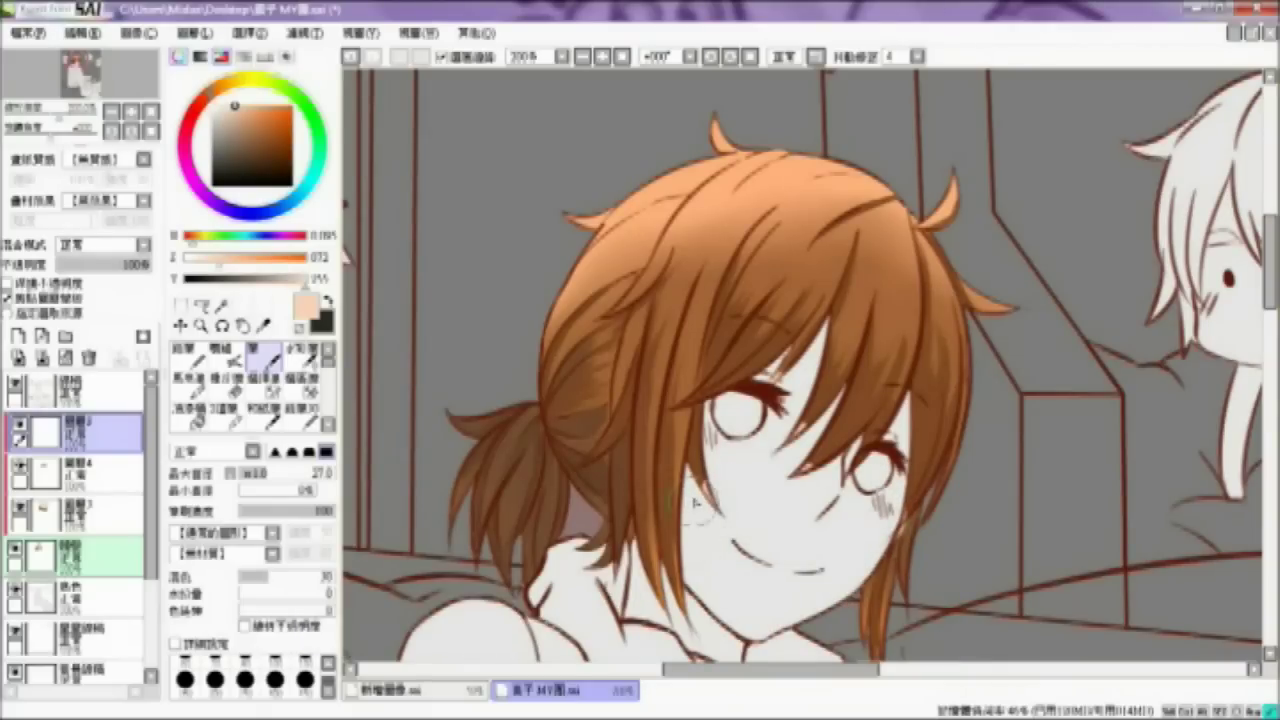
{"action": "left_click", "coordinate": [300, 352]}
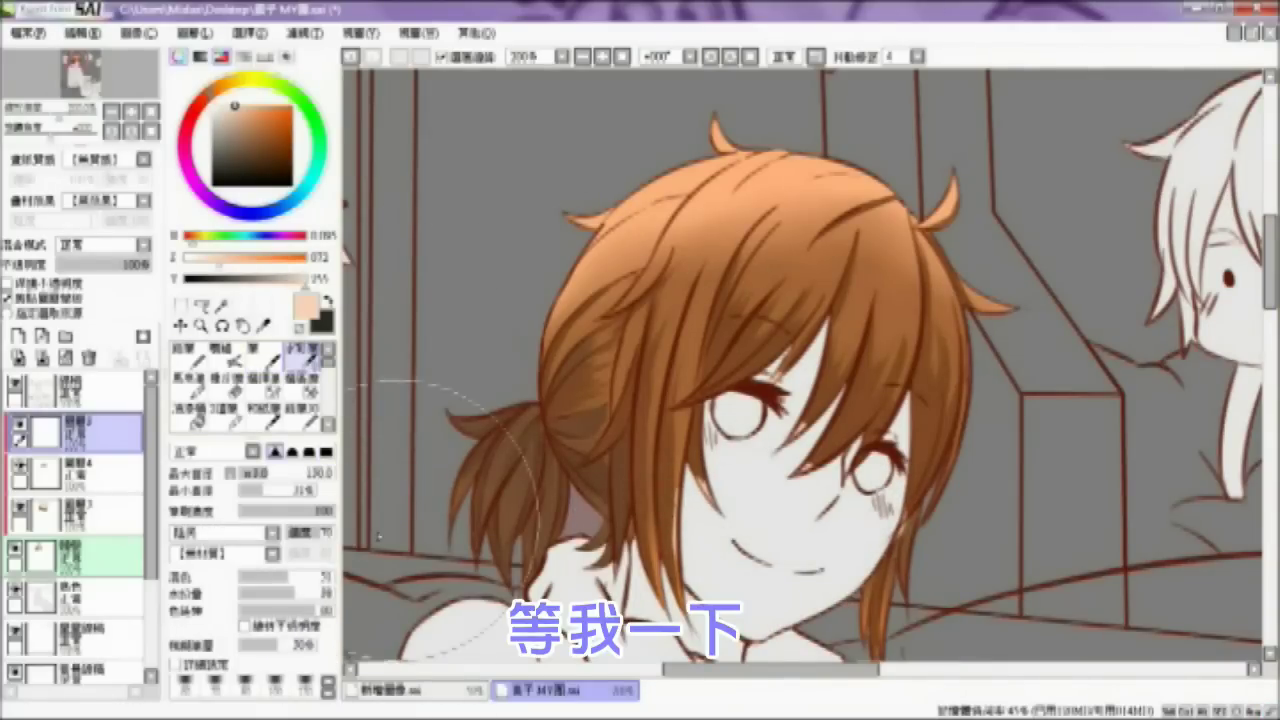
{"action": "left_click", "coordinate": [256, 473]}
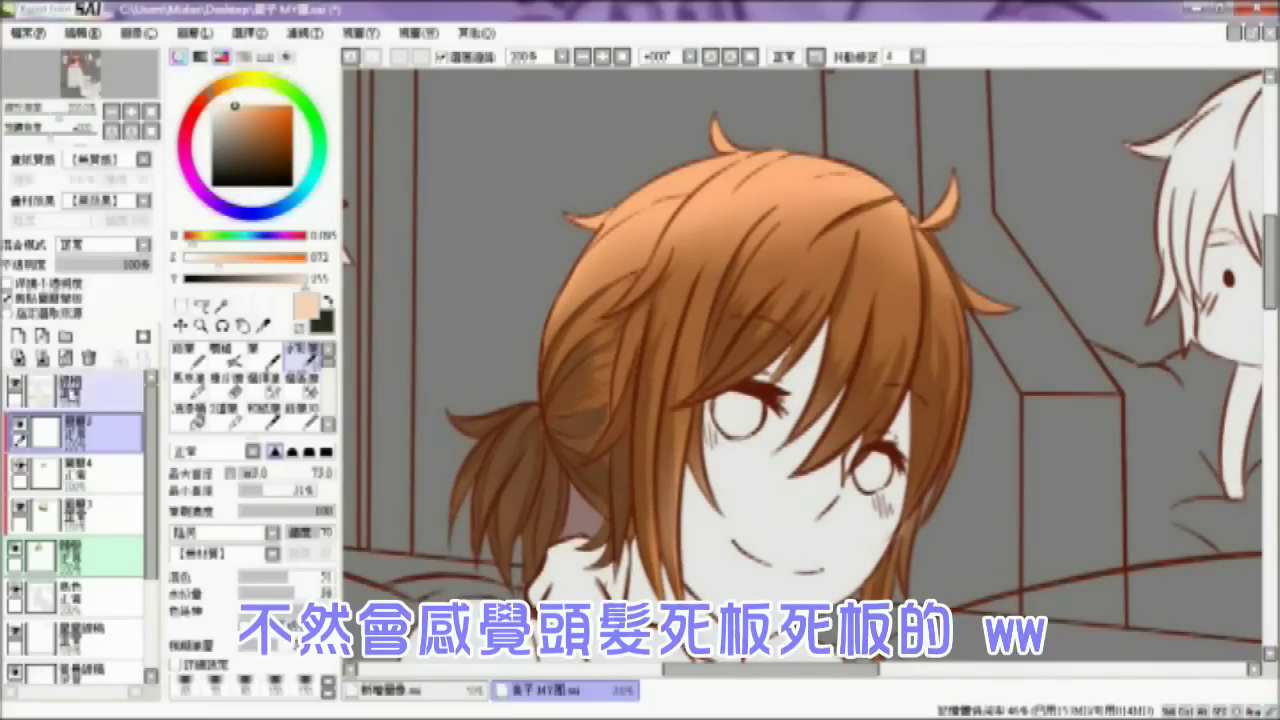
Step: Add another clipped layer on top of the hair layers for the gloss
{"action": "left_click", "coordinate": [17, 335]}
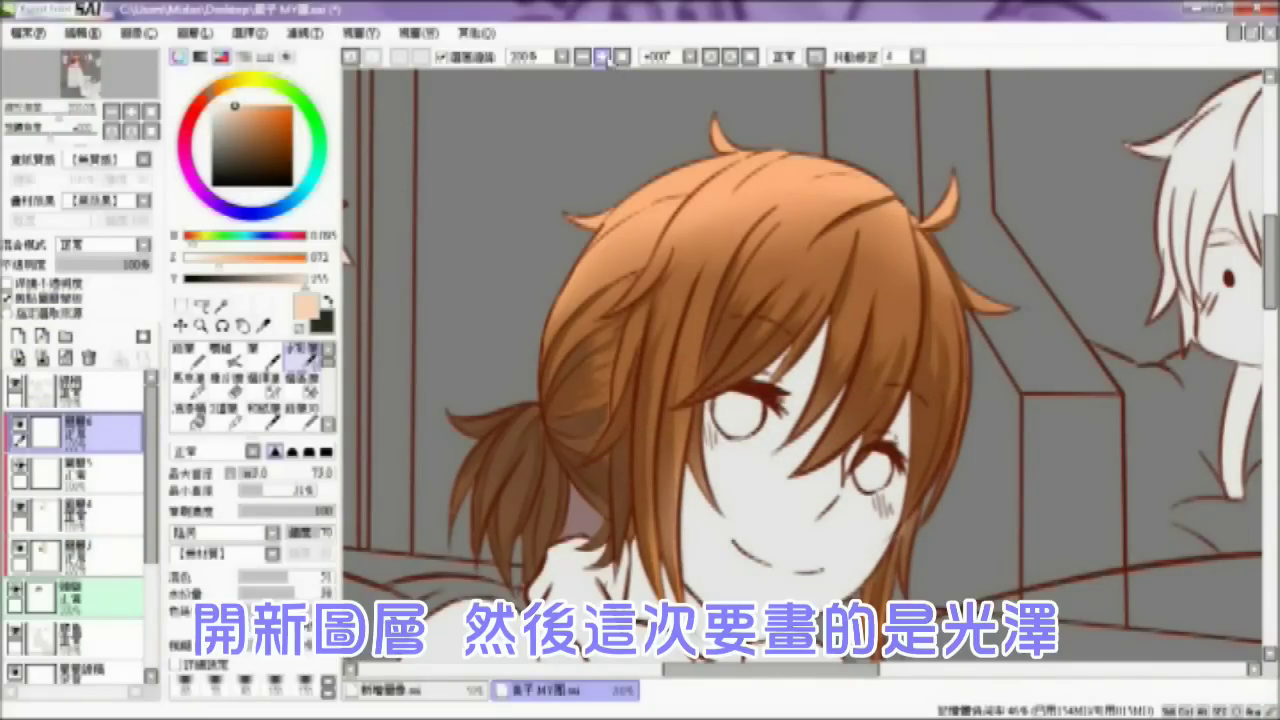
{"action": "left_click", "coordinate": [602, 57]}
{"action": "left_click", "coordinate": [583, 57]}
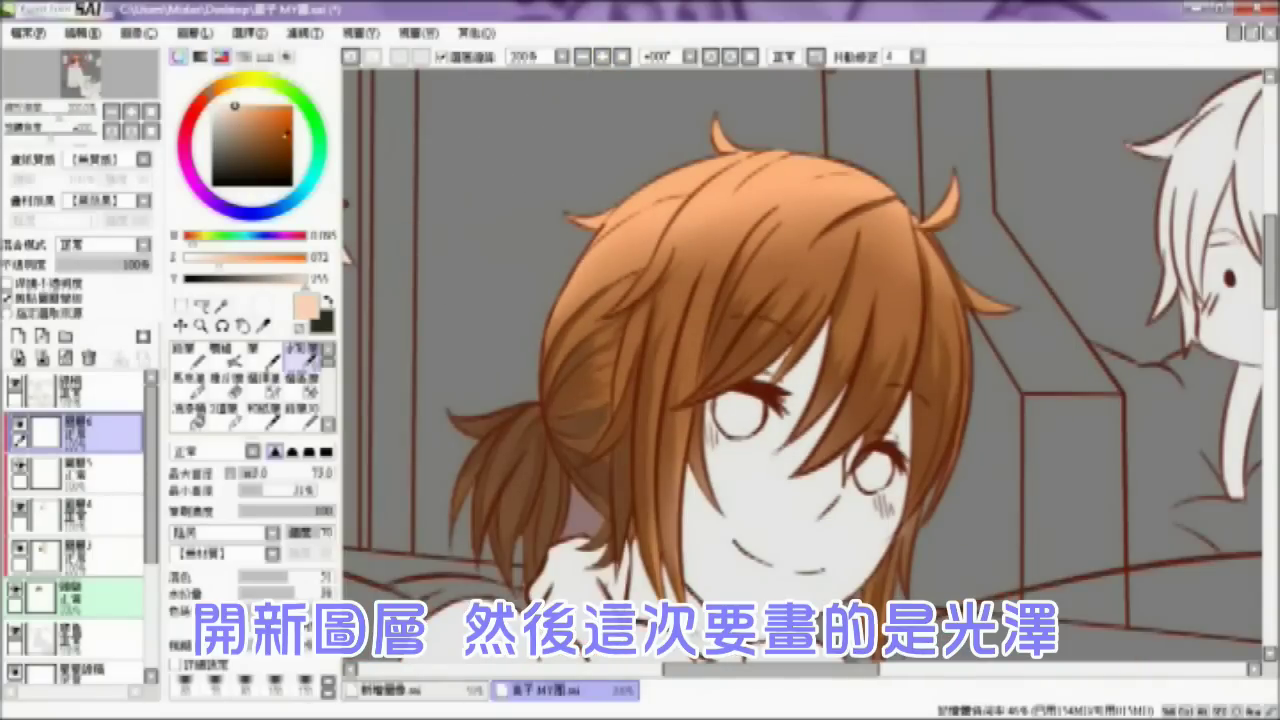
Step: Choose a very pale peach for the gloss and switch to the 筆 brush at size 8 over the bangs
{"action": "left_click", "coordinate": [229, 101]}
{"action": "left_click_drag", "start_coordinate": [218, 93], "coordinate": [207, 97]}
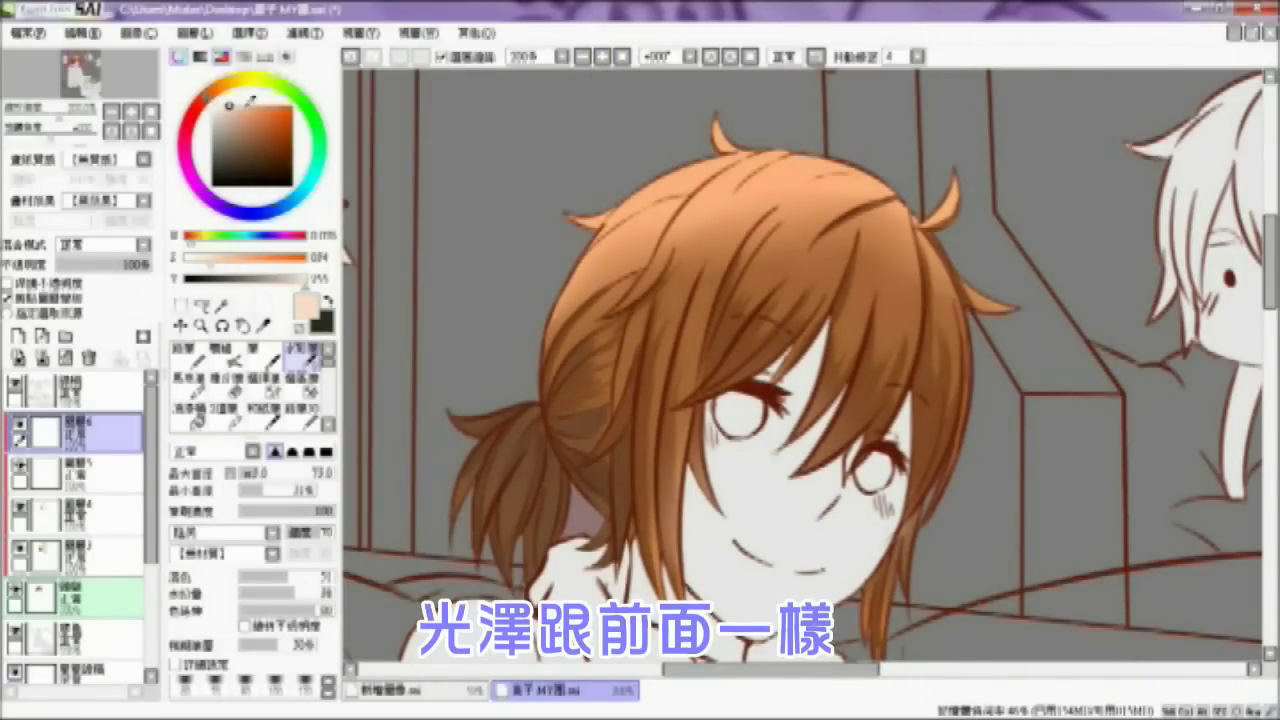
{"action": "left_click", "coordinate": [227, 105]}
{"action": "left_click", "coordinate": [253, 352]}
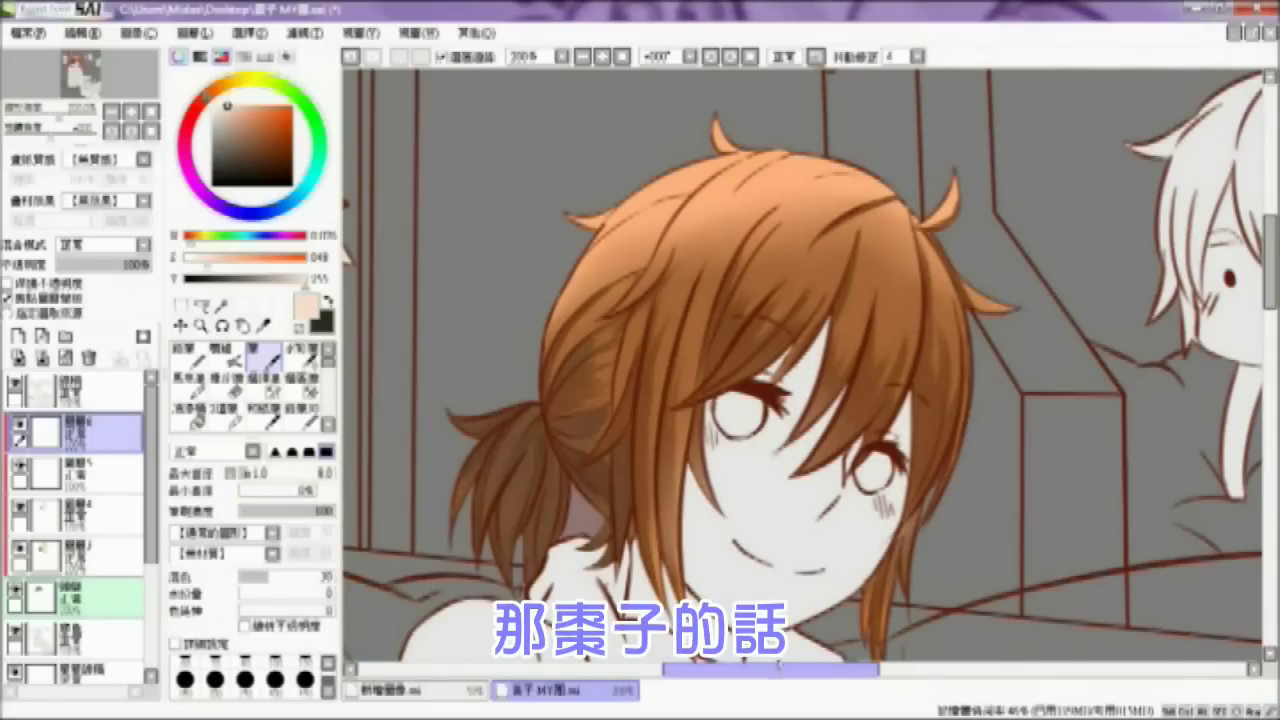
{"action": "left_click_drag", "start_coordinate": [770, 670], "coordinate": [780, 670]}
{"action": "double_click", "coordinate": [604, 58]}
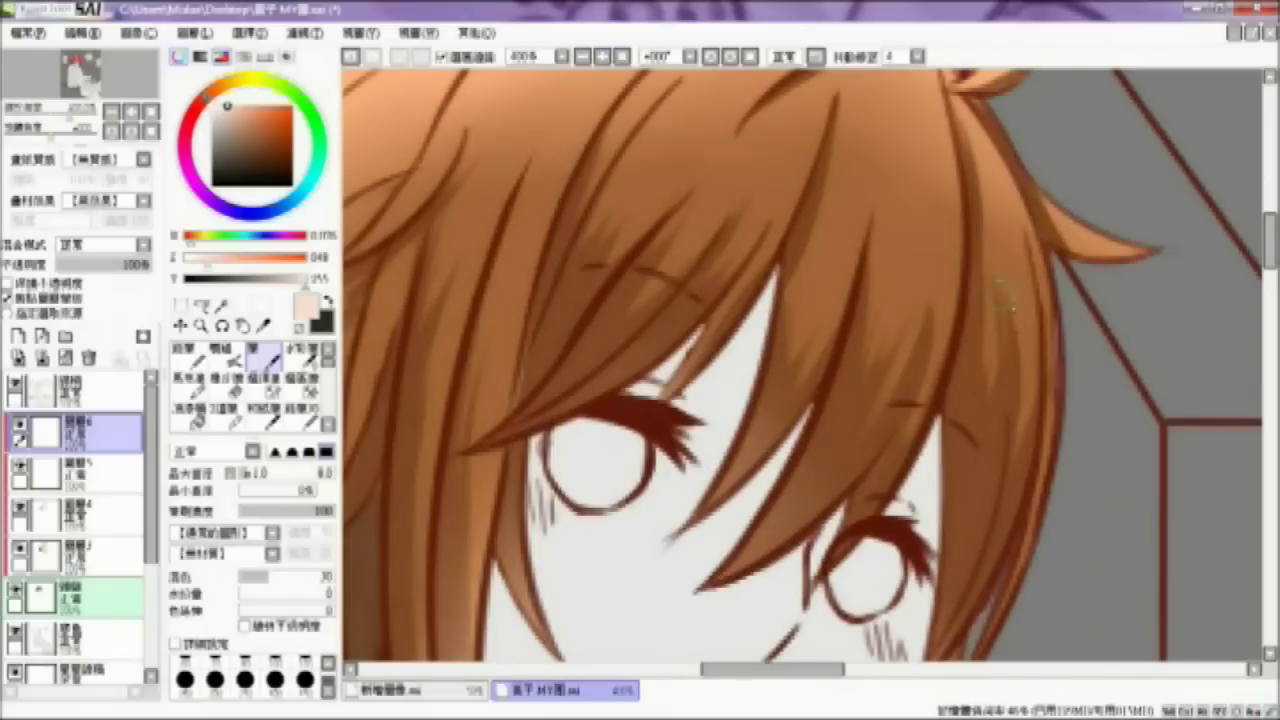
{"action": "left_click", "coordinate": [583, 56]}
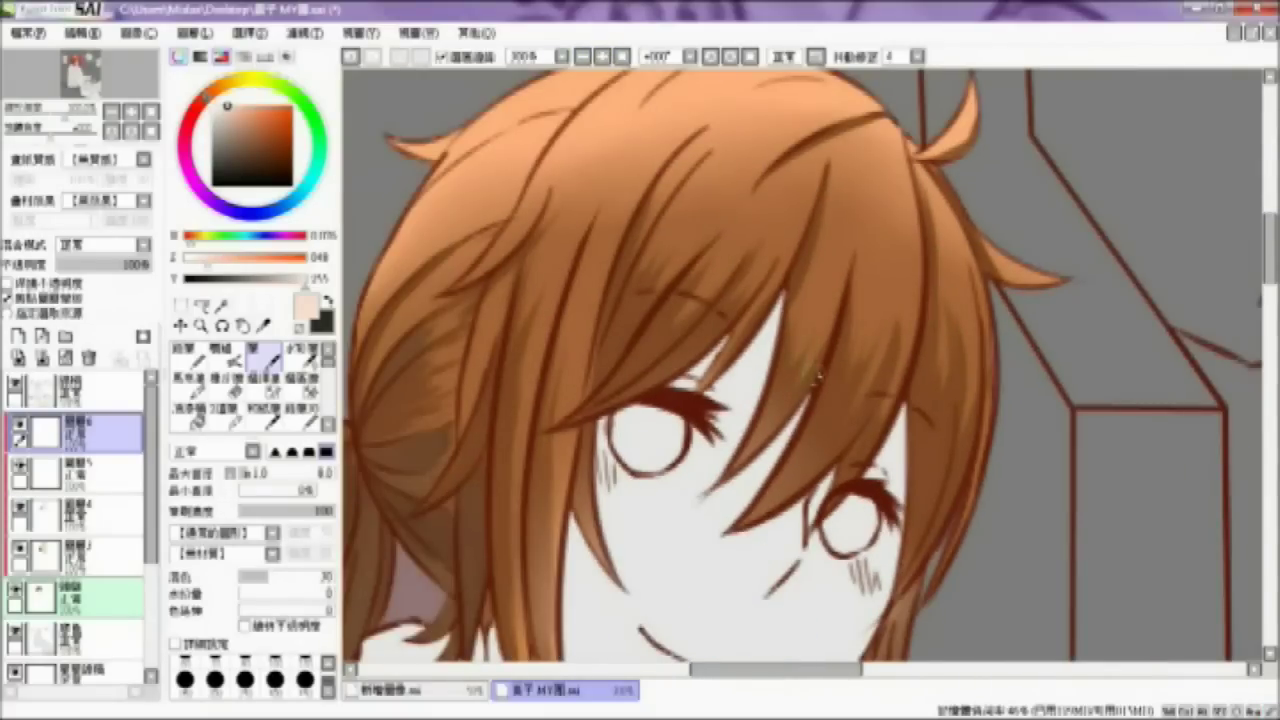
Step: Paint fine pale gloss strands in a broken band across the bangs, side locks and crown of the hair
{"action": "mouse_move", "coordinate": [848, 318]}
{"action": "left_mouse_down"}
{"action": "mouse_move", "coordinate": [849, 382]}
{"action": "mouse_move", "coordinate": [874, 316]}
{"action": "mouse_move", "coordinate": [862, 395]}
{"action": "left_mouse_up"}
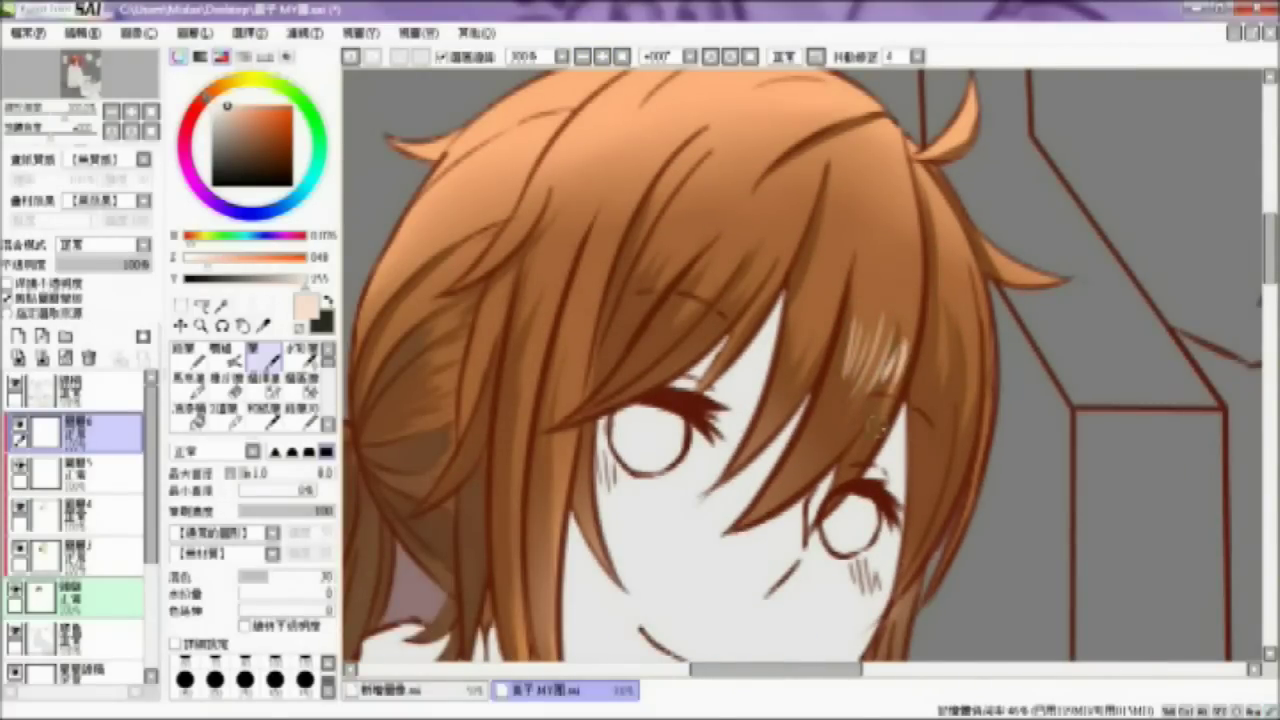
{"action": "left_click_drag", "start_coordinate": [942, 346], "coordinate": [932, 398]}
{"action": "left_click_drag", "start_coordinate": [951, 346], "coordinate": [940, 398]}
{"action": "left_click_drag", "start_coordinate": [973, 352], "coordinate": [967, 421]}
{"action": "mouse_move", "coordinate": [797, 302]}
{"action": "left_mouse_down"}
{"action": "mouse_move", "coordinate": [792, 344]}
{"action": "mouse_move", "coordinate": [818, 354]}
{"action": "left_mouse_up"}
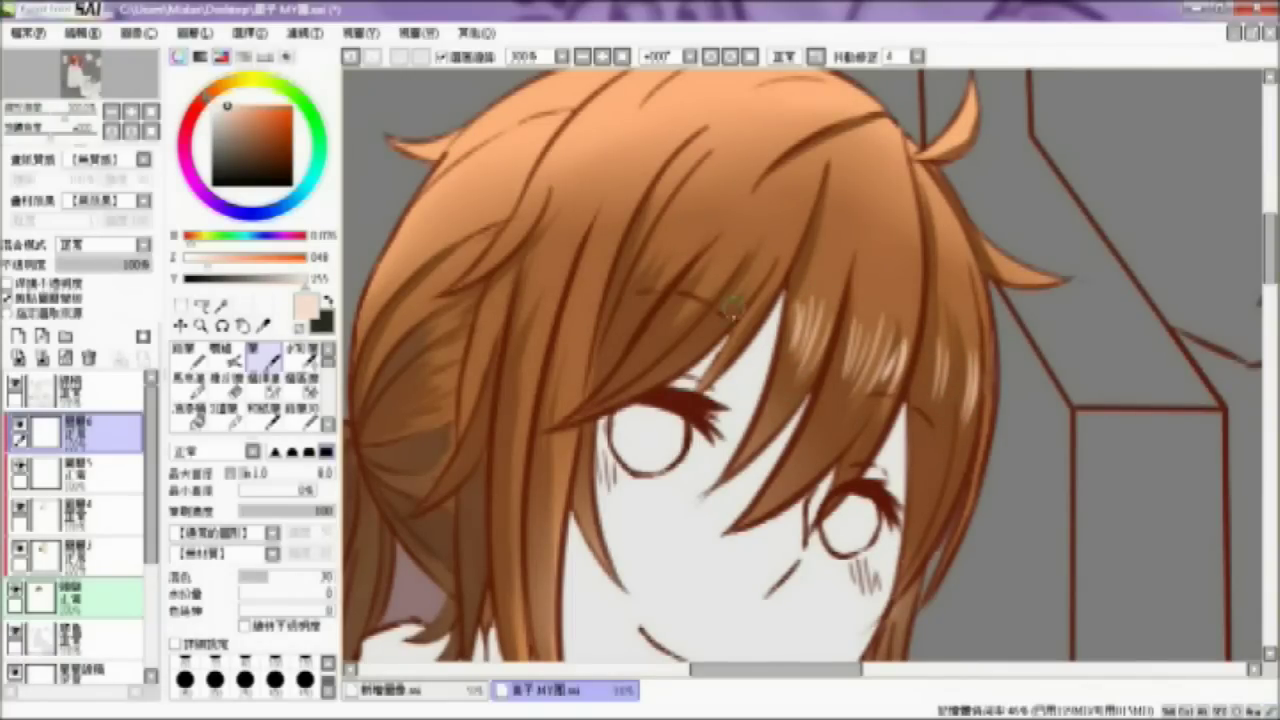
{"action": "left_click_drag", "start_coordinate": [712, 274], "coordinate": [698, 330]}
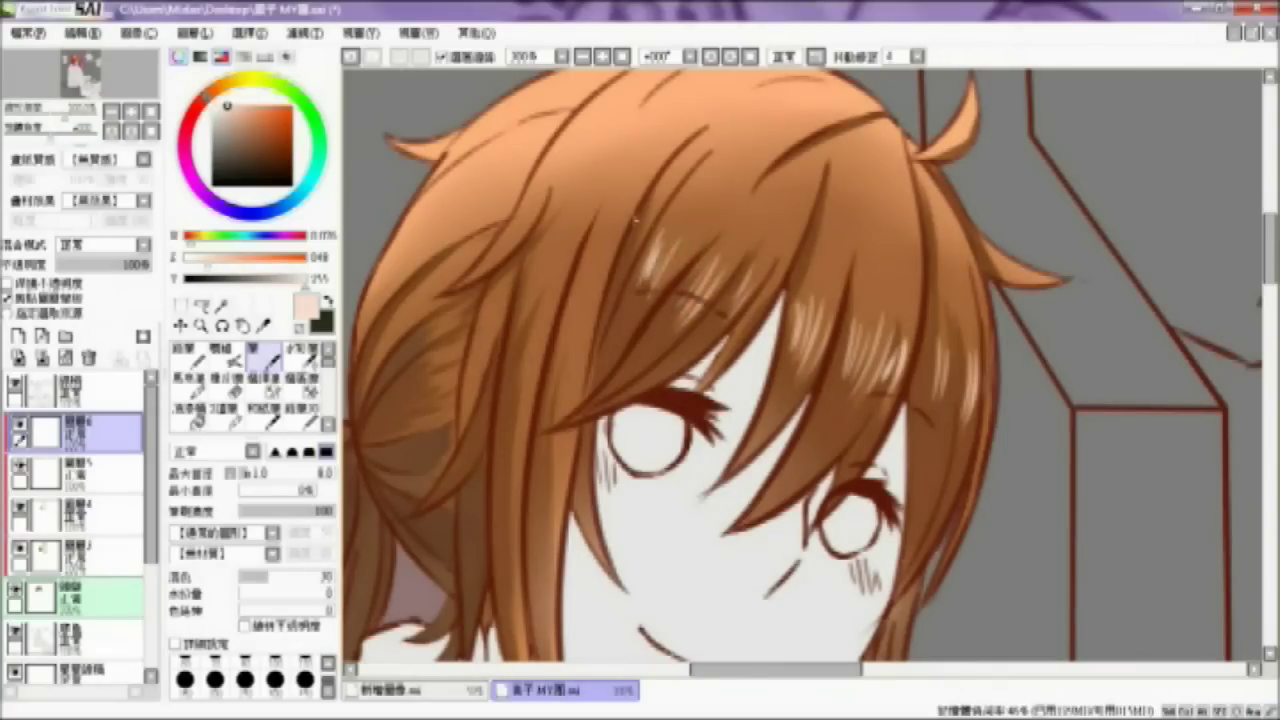
{"action": "left_click_drag", "start_coordinate": [603, 216], "coordinate": [595, 262]}
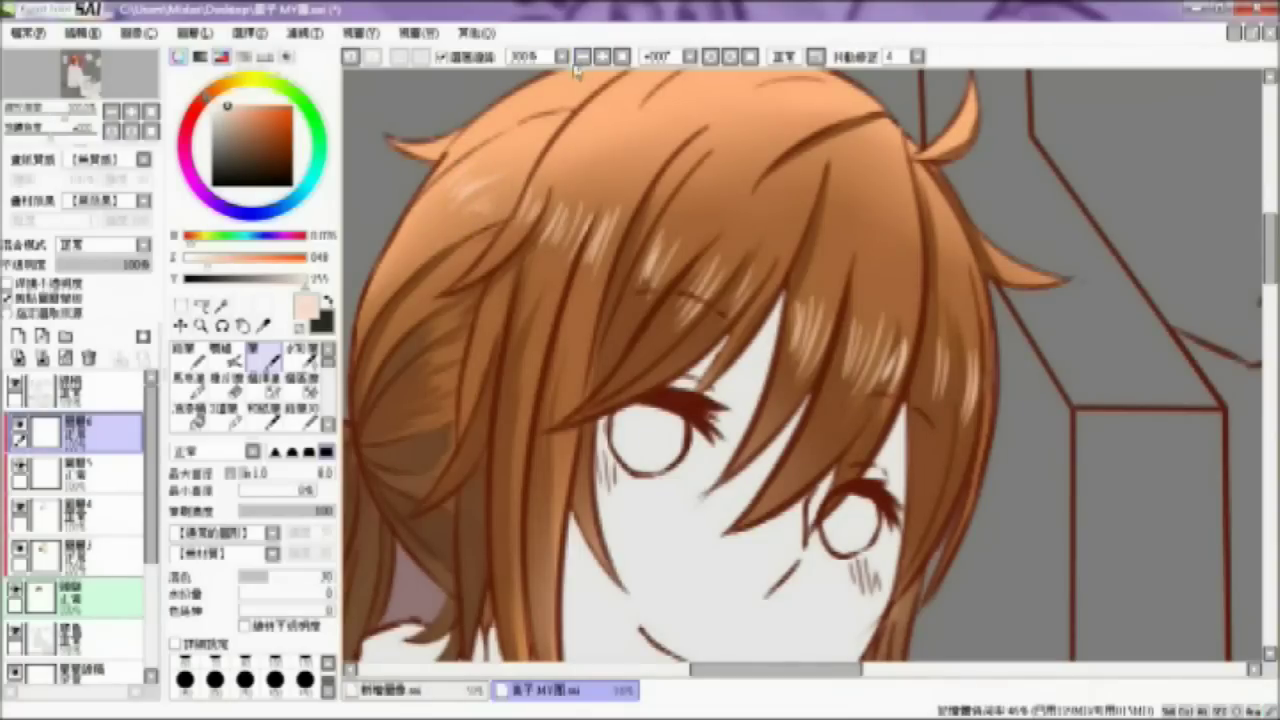
Step: Add a new layer above the gloss, set it to 發光 mode clipped to the hair, and switch to the airbrush
{"action": "left_click", "coordinate": [583, 57]}
{"action": "left_click", "coordinate": [17, 336]}
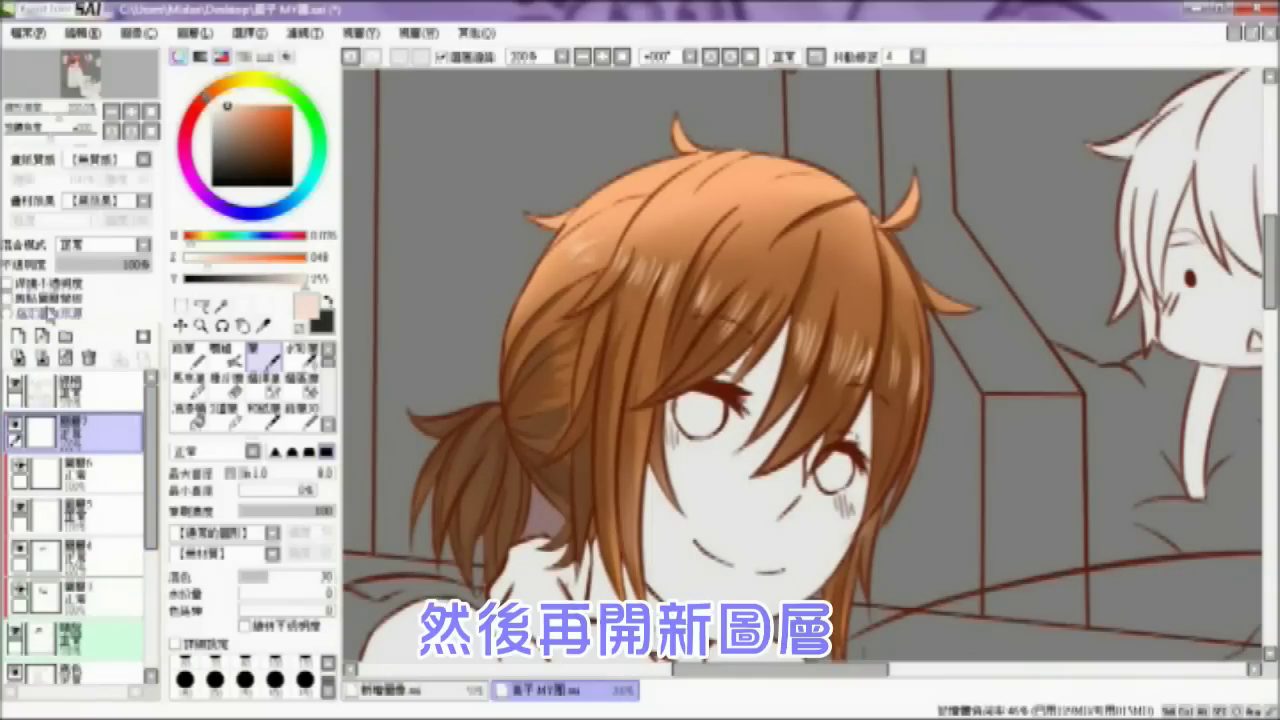
{"action": "left_click", "coordinate": [100, 244]}
{"action": "left_click", "coordinate": [97, 318]}
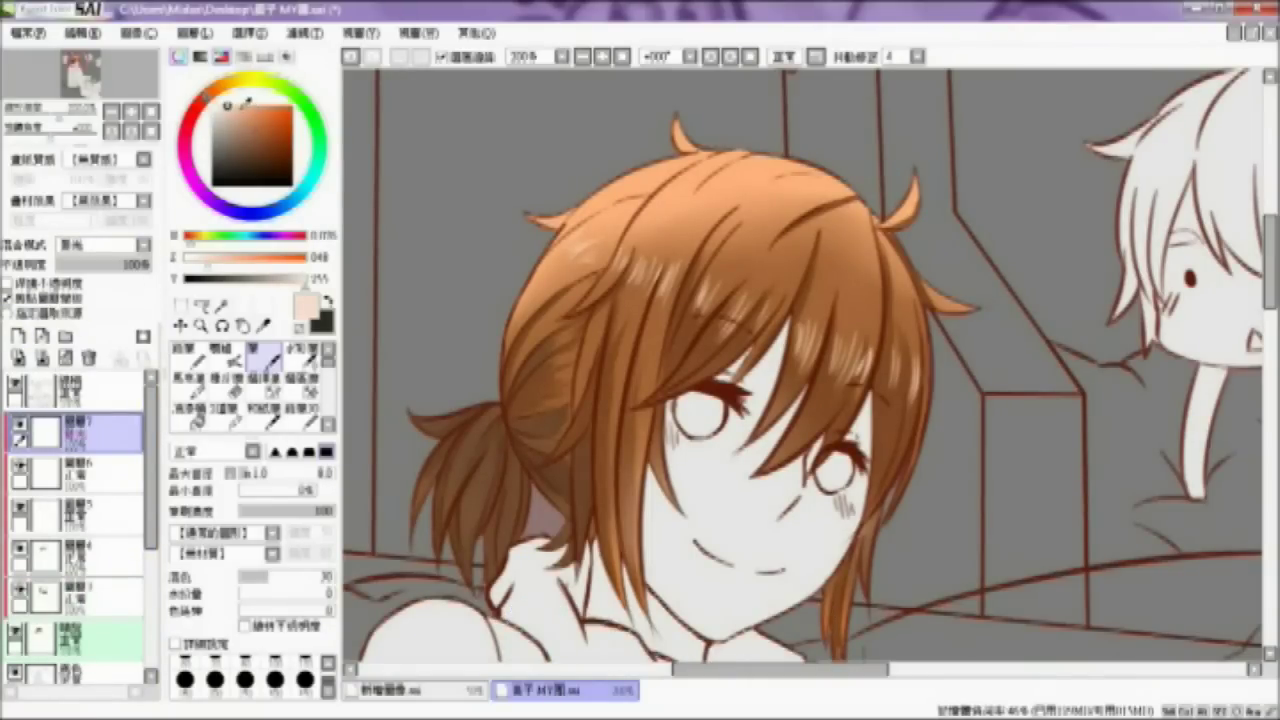
{"action": "left_click", "coordinate": [224, 352]}
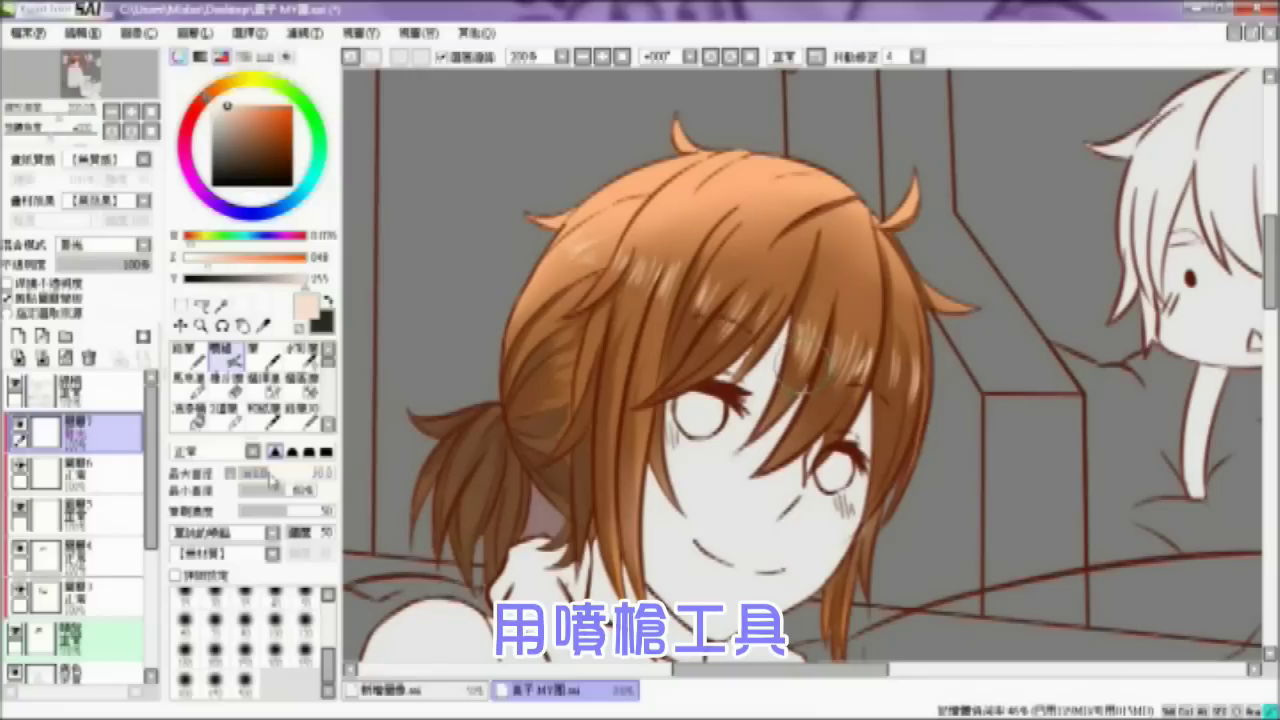
Step: Airbrush a soft glow at size 30 over the gloss band and down the side hair, undoing unsatisfactory sweeps
{"action": "left_click_drag", "start_coordinate": [565, 232], "coordinate": [765, 318]}
{"action": "left_click_drag", "start_coordinate": [835, 345], "coordinate": [908, 350]}
{"action": "key", "text": "ctrl+z"}
{"action": "left_click_drag", "start_coordinate": [553, 210], "coordinate": [951, 343]}
{"action": "key", "text": "ctrl+z"}
{"action": "left_click_drag", "start_coordinate": [545, 203], "coordinate": [960, 348]}
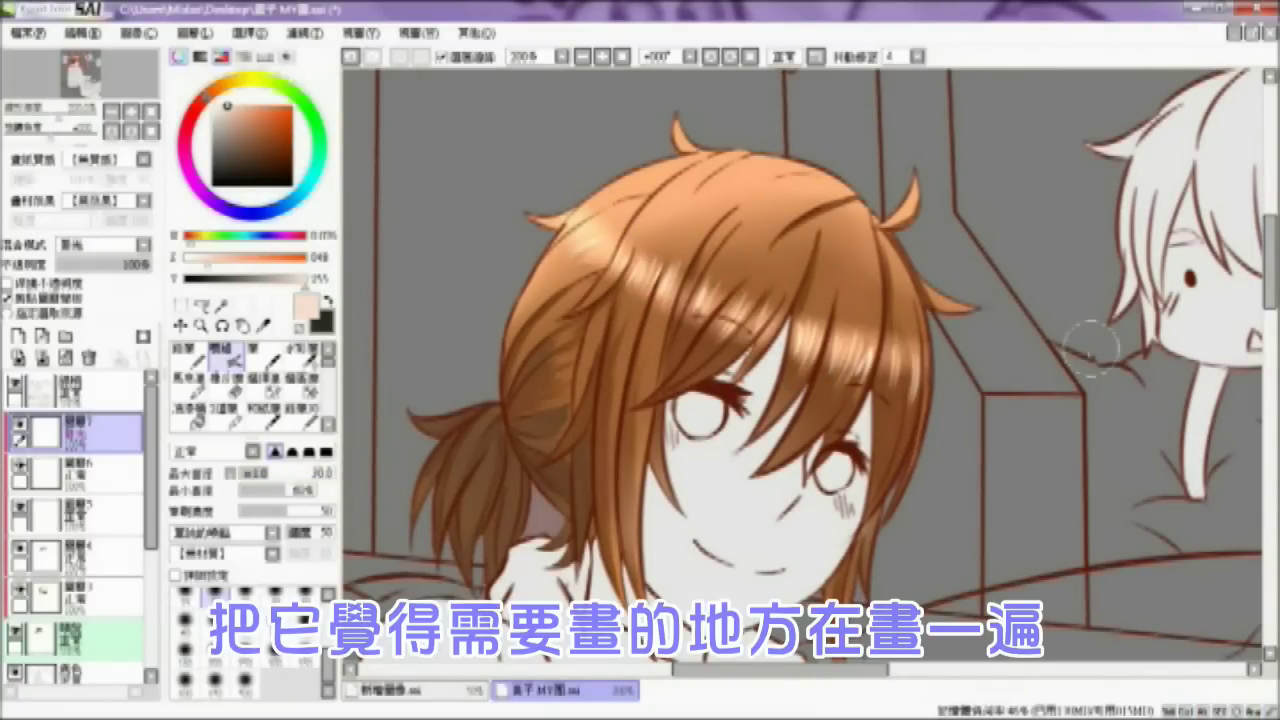
{"action": "left_click_drag", "start_coordinate": [888, 236], "coordinate": [882, 572]}
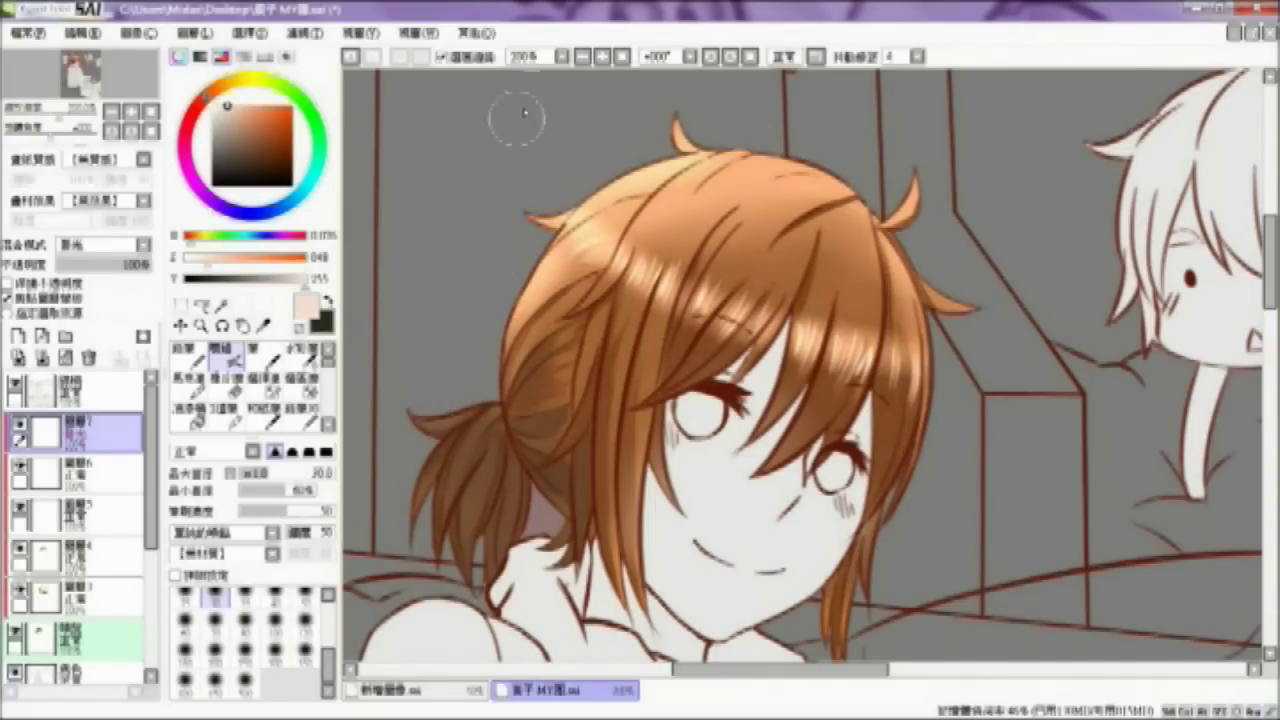
Step: Examine the glowing hair gloss up close and within the wider illustration
{"action": "left_click", "coordinate": [583, 58]}
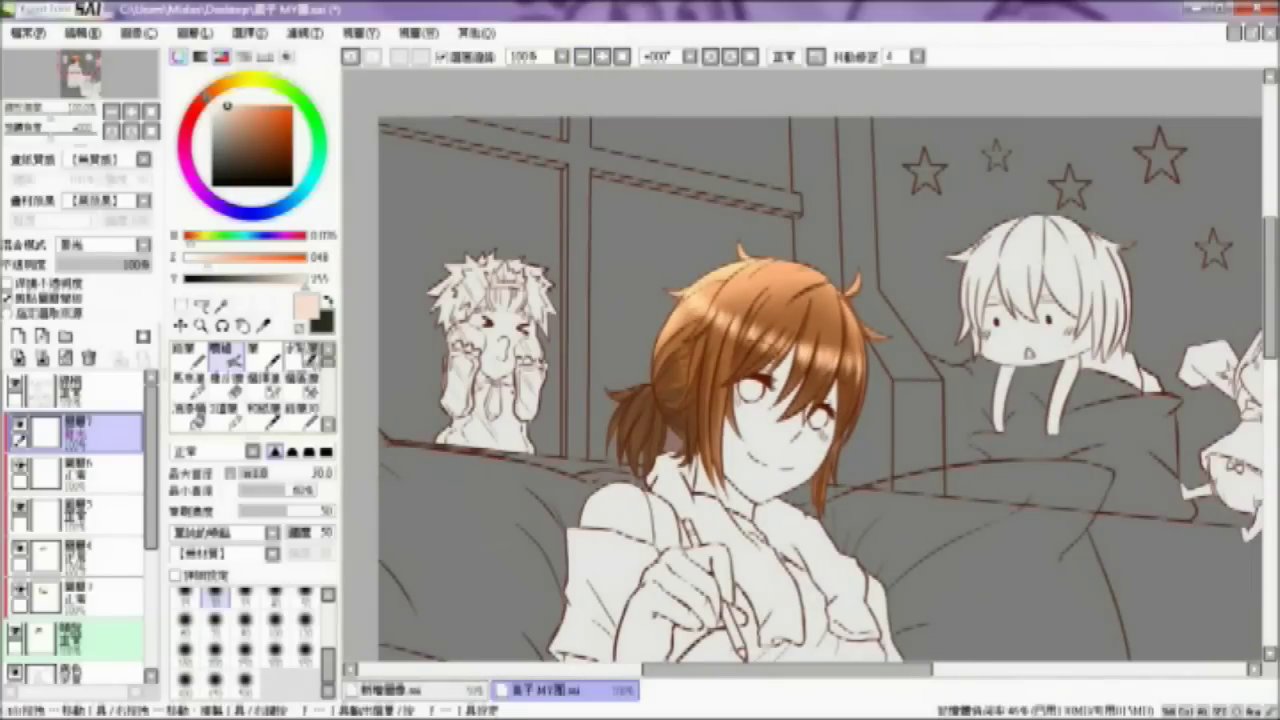
{"action": "left_click", "coordinate": [300, 353]}
{"action": "left_click", "coordinate": [215, 686]}
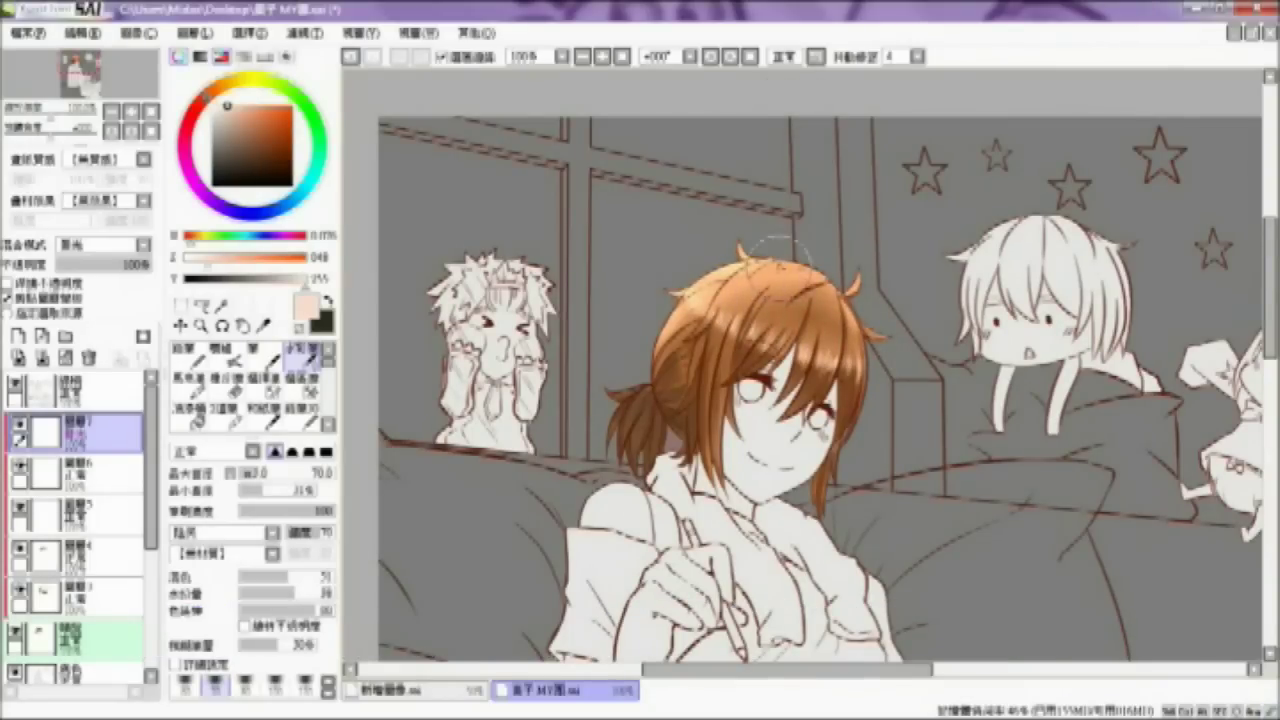
{"action": "left_click", "coordinate": [602, 57]}
{"action": "left_click", "coordinate": [602, 57]}
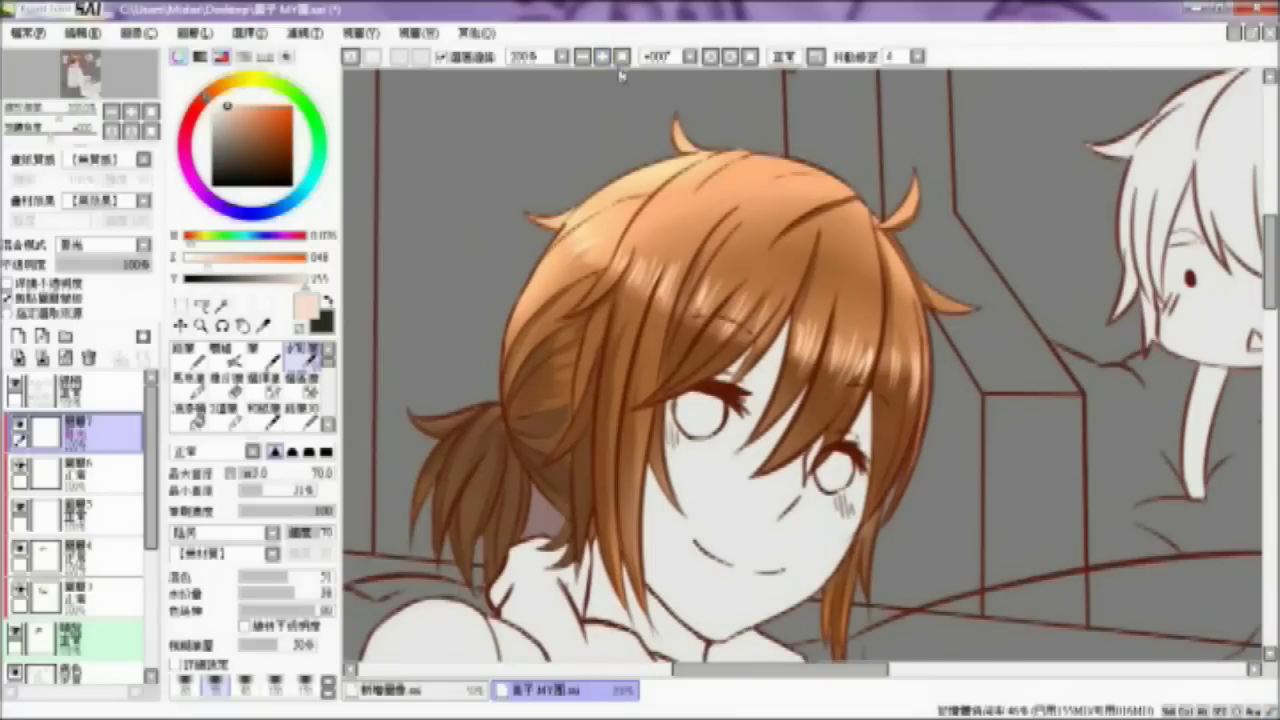
{"action": "left_click", "coordinate": [621, 58]}
{"action": "left_click", "coordinate": [602, 56]}
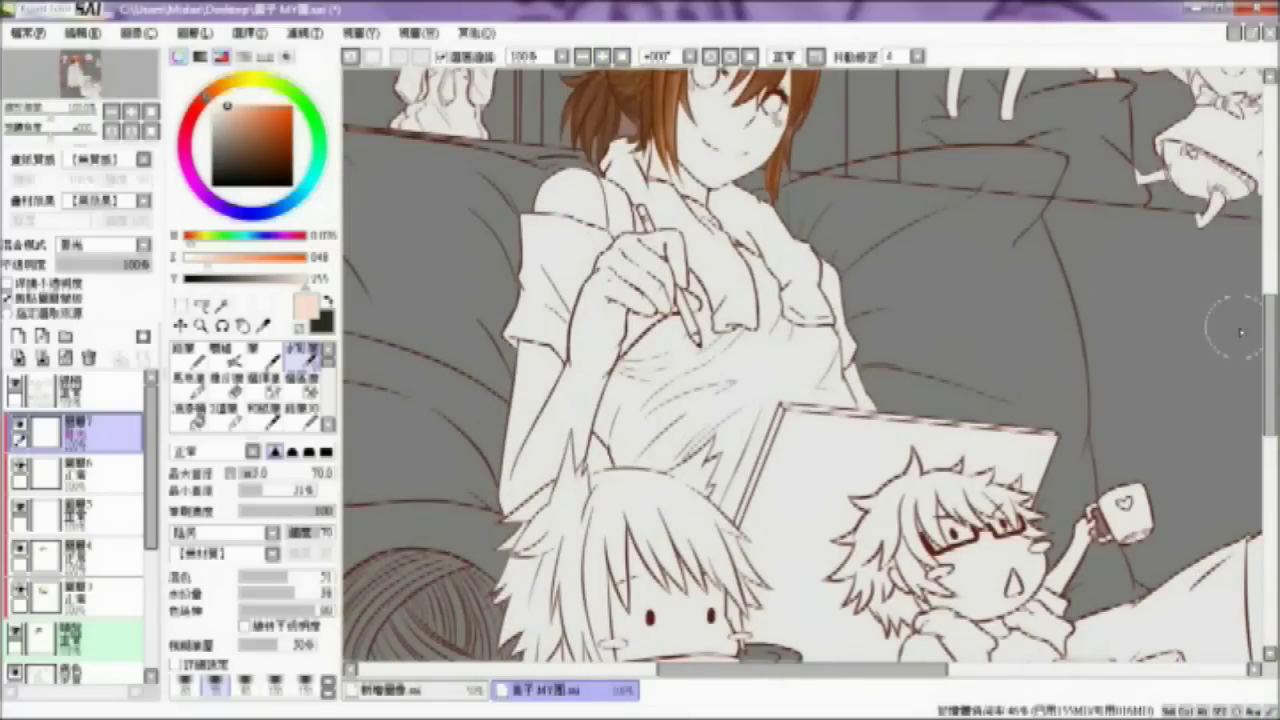
{"action": "scroll", "coordinate": [1220, 300], "scroll_direction": "up", "scroll_amount": 5}
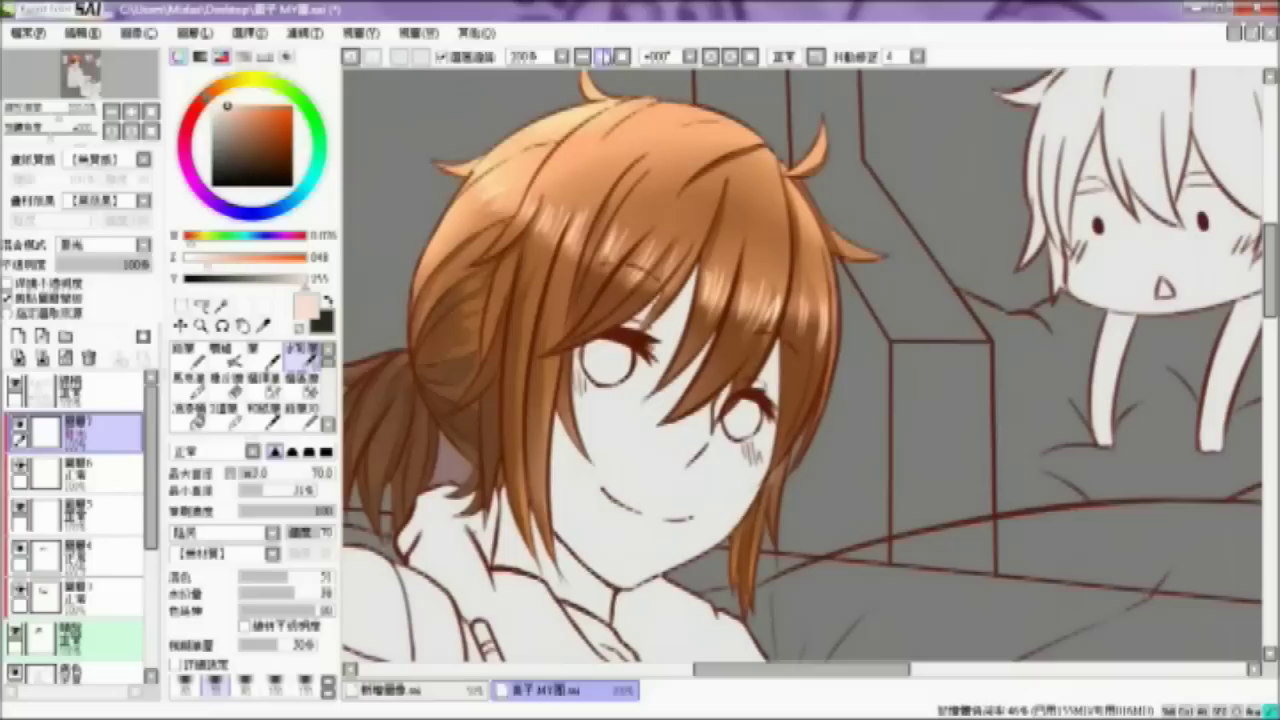
{"action": "left_click", "coordinate": [602, 56]}
Step: Hide 圖層7 and 圖層6, add a new clipped layer above them, and choose the 筆 brush at size 8
{"action": "left_click", "coordinate": [19, 426]}
{"action": "left_click", "coordinate": [19, 466]}
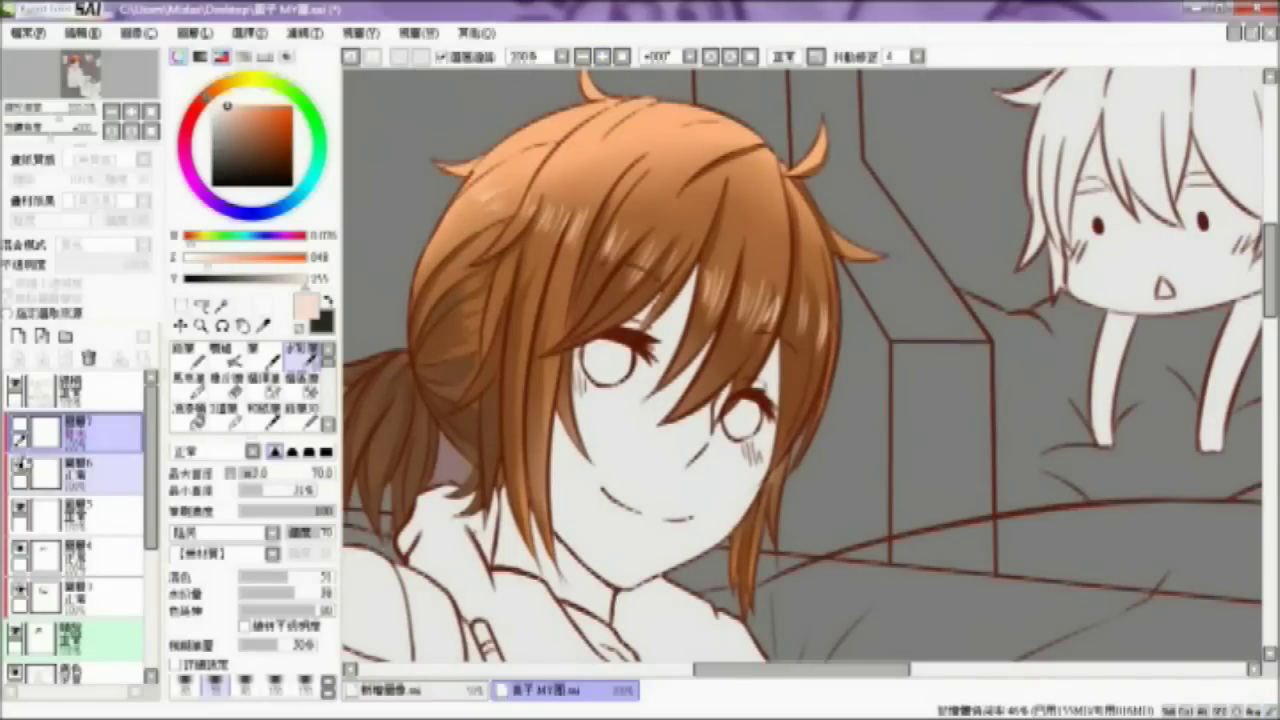
{"action": "left_click", "coordinate": [18, 338]}
{"action": "left_click", "coordinate": [10, 298]}
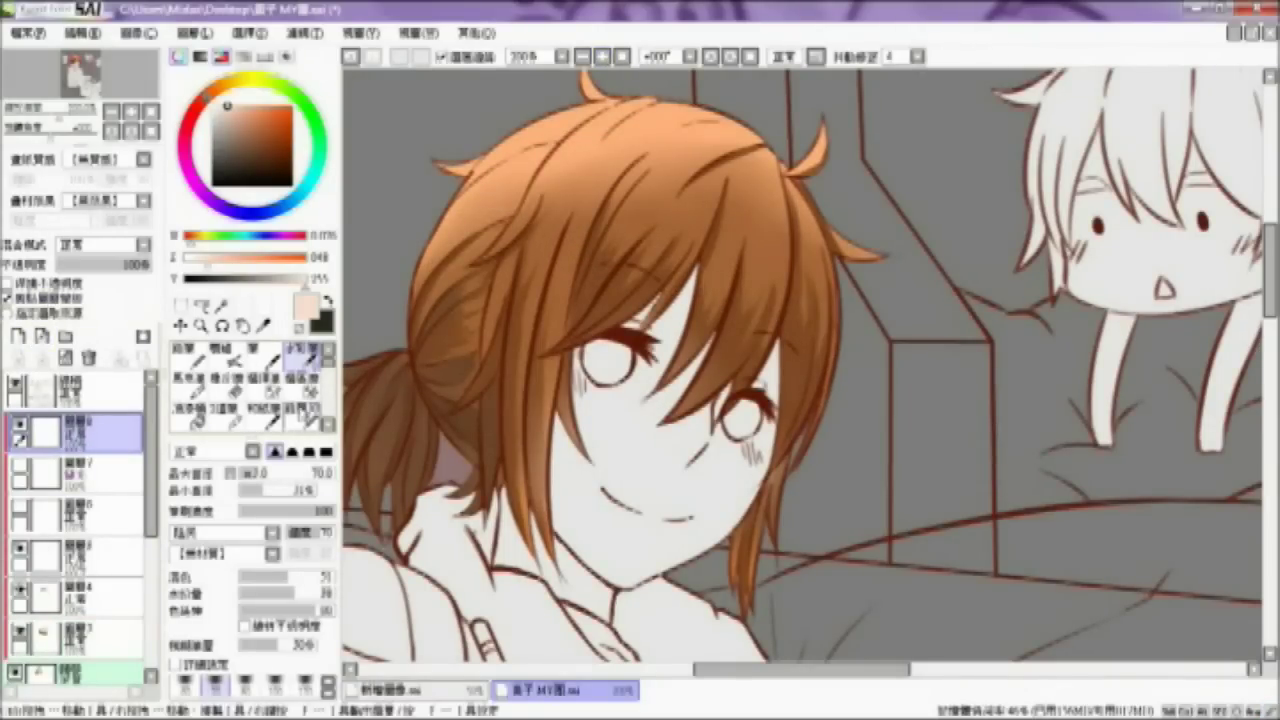
{"action": "left_click", "coordinate": [263, 352]}
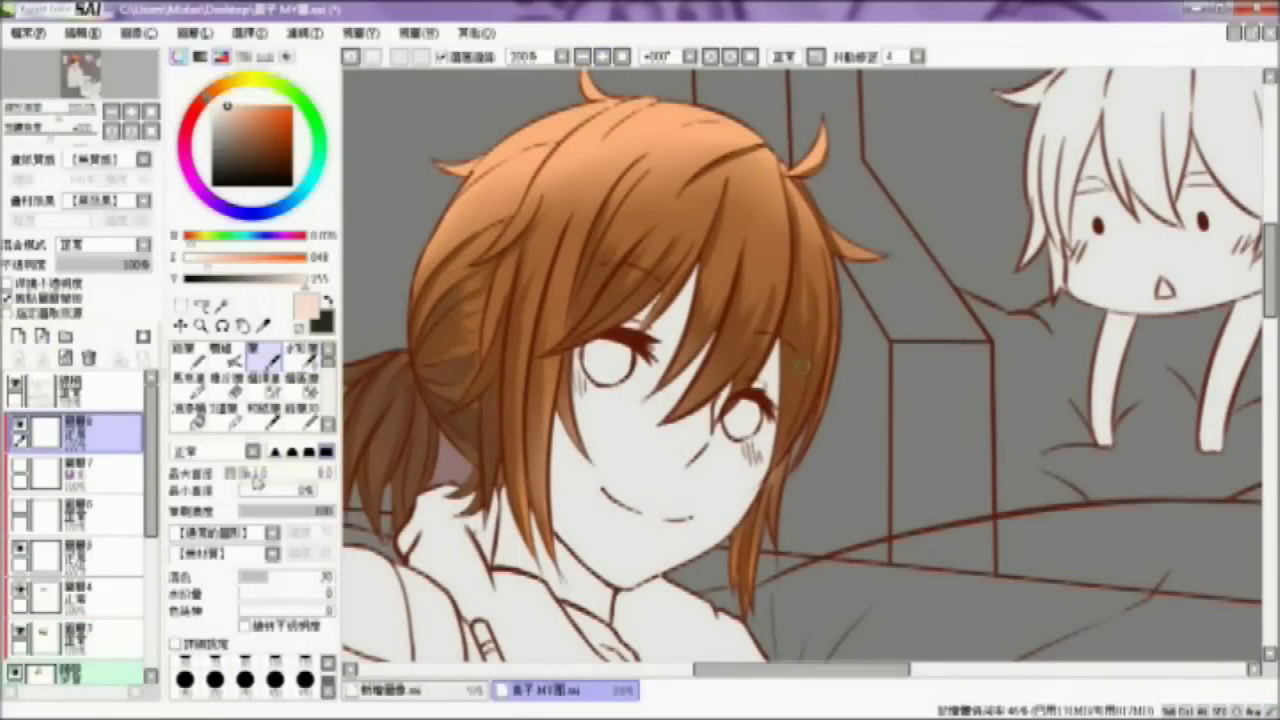
Step: Draw thin pale highlight lines along the outer edge of the hair beside the character's cheek, redoing rough strokes
{"action": "key", "text": "ctrl+z"}
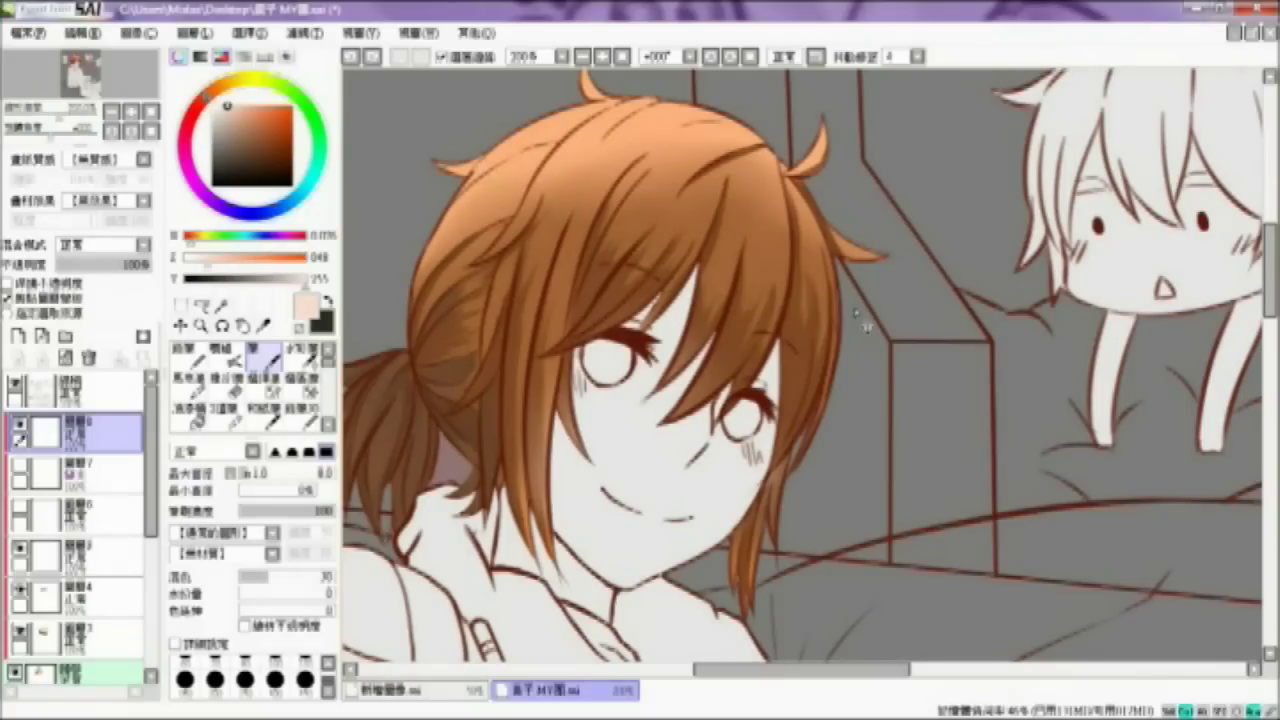
{"action": "left_click_drag", "start_coordinate": [813, 227], "coordinate": [834, 300]}
{"action": "key", "text": "ctrl+z"}
{"action": "mouse_move", "coordinate": [826, 240]}
{"action": "left_mouse_down"}
{"action": "mouse_move", "coordinate": [836, 345]}
{"action": "mouse_move", "coordinate": [822, 420]}
{"action": "left_mouse_up"}
{"action": "left_click_drag", "start_coordinate": [836, 338], "coordinate": [814, 430]}
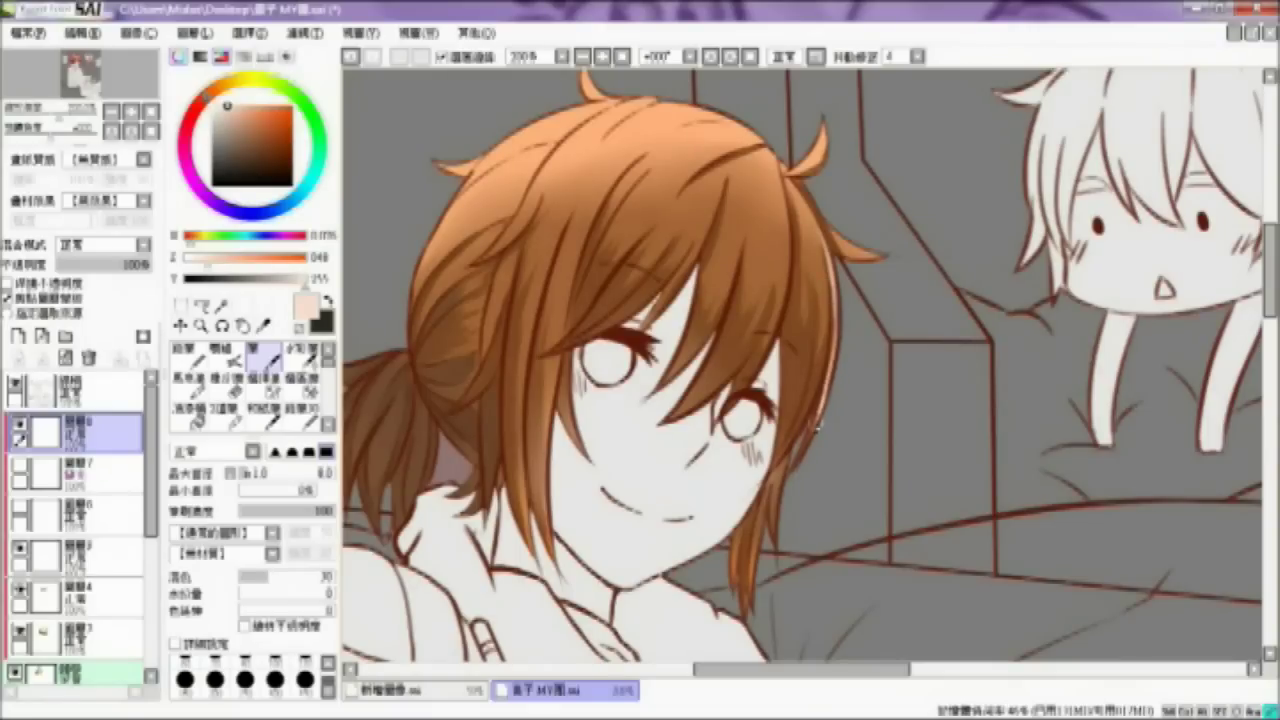
{"action": "mouse_move", "coordinate": [831, 350]}
{"action": "left_mouse_down"}
{"action": "mouse_move", "coordinate": [797, 428]}
{"action": "mouse_move", "coordinate": [815, 396]}
{"action": "left_mouse_up"}
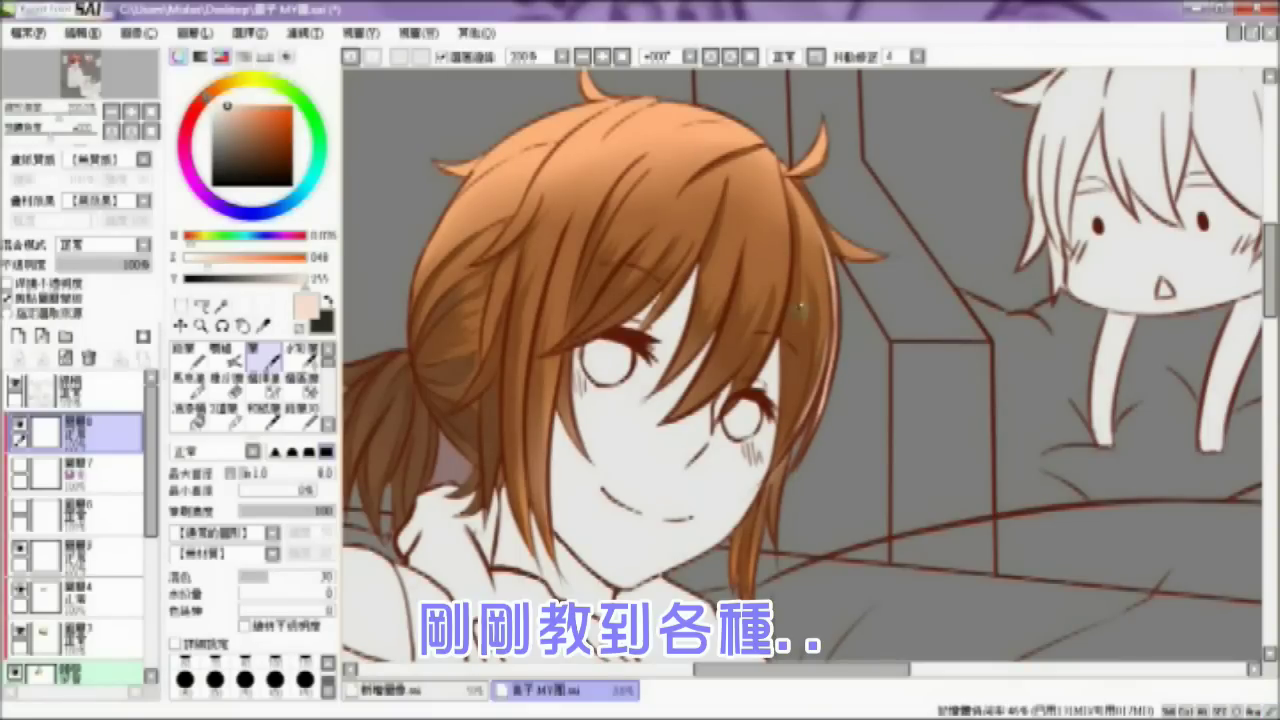
Step: Draw a long thin highlight line down the strand between the bangs and the side hair
{"action": "left_click_drag", "start_coordinate": [779, 175], "coordinate": [791, 317]}
{"action": "key", "text": "ctrl+z"}
{"action": "left_click_drag", "start_coordinate": [782, 200], "coordinate": [773, 318]}
{"action": "left_click_drag", "start_coordinate": [788, 262], "coordinate": [779, 320]}
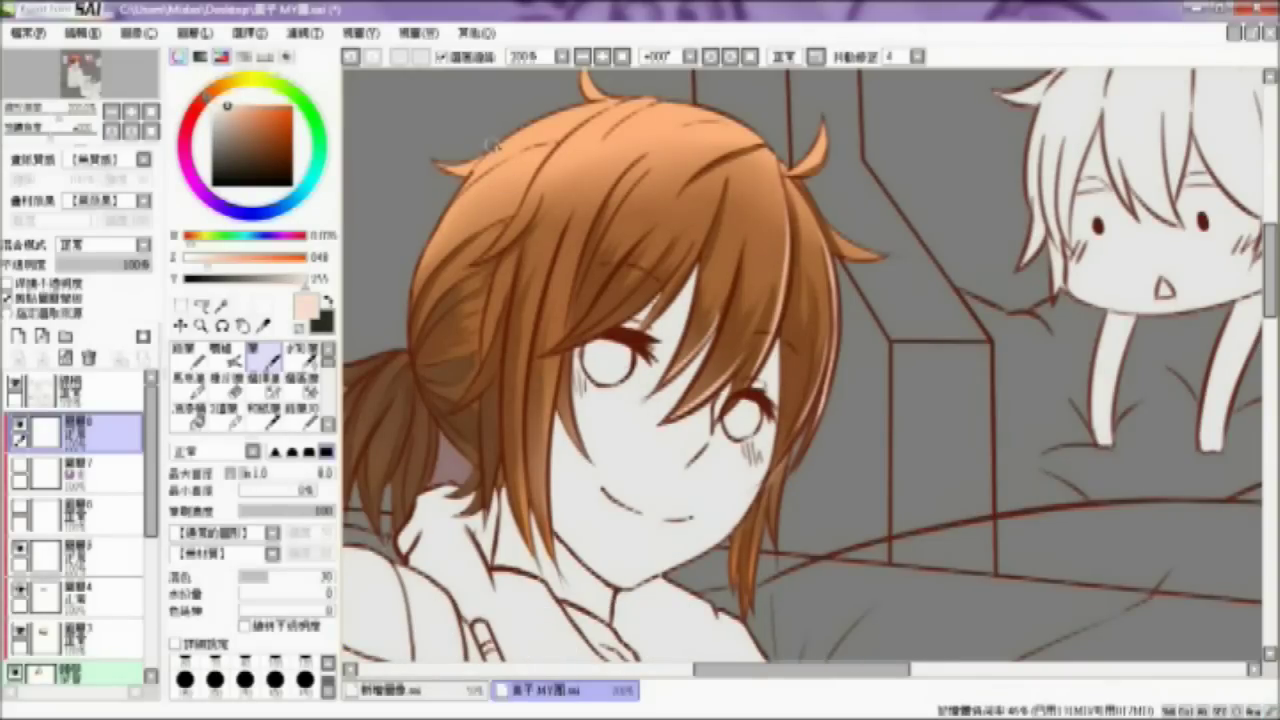
{"action": "left_click_drag", "start_coordinate": [703, 669], "coordinate": [687, 675]}
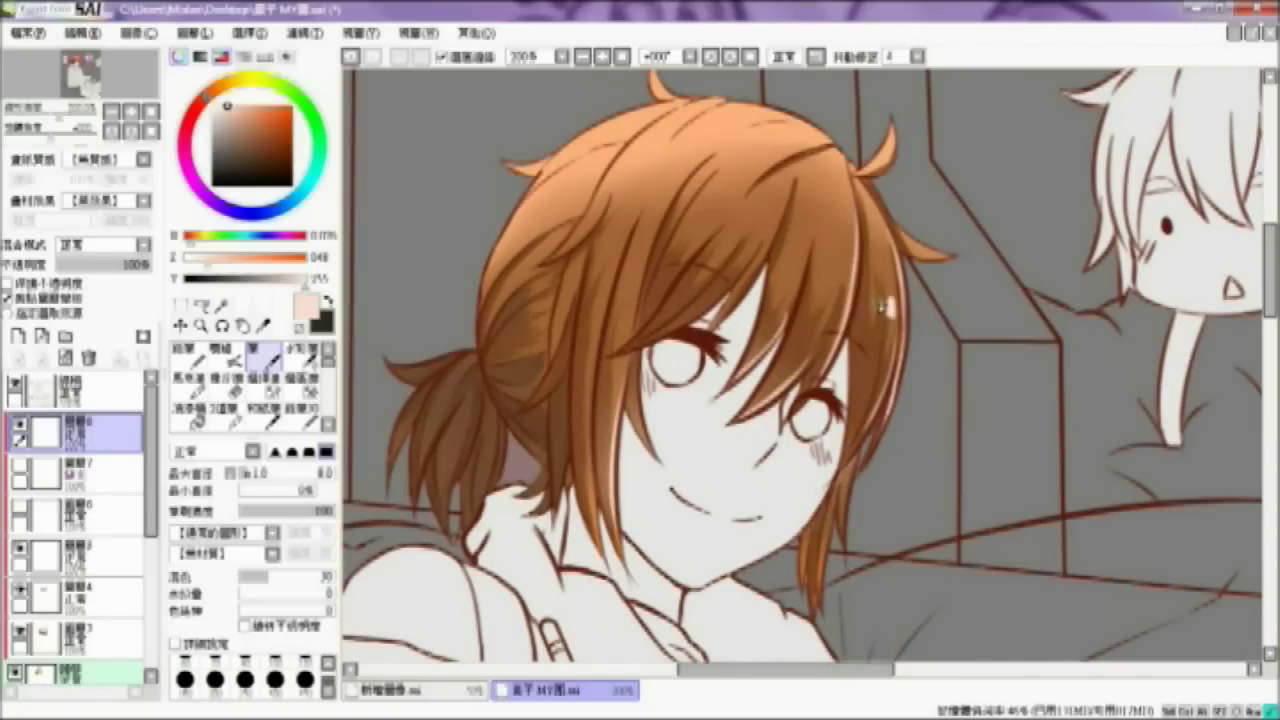
Step: Add short, tapered gloss strokes to the side hair and the bangs between the eyes
{"action": "left_click_drag", "start_coordinate": [812, 674], "coordinate": [840, 674]}
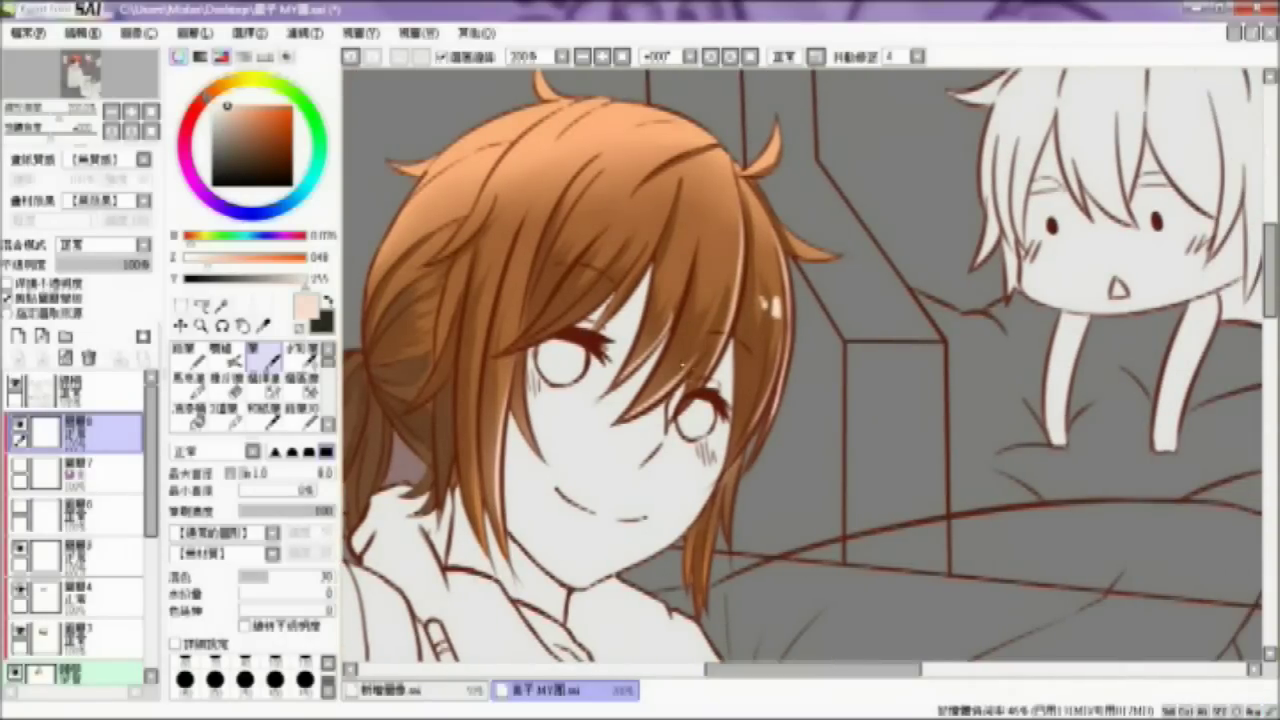
{"action": "left_click", "coordinate": [602, 57]}
{"action": "left_click", "coordinate": [602, 57]}
{"action": "left_click", "coordinate": [602, 57]}
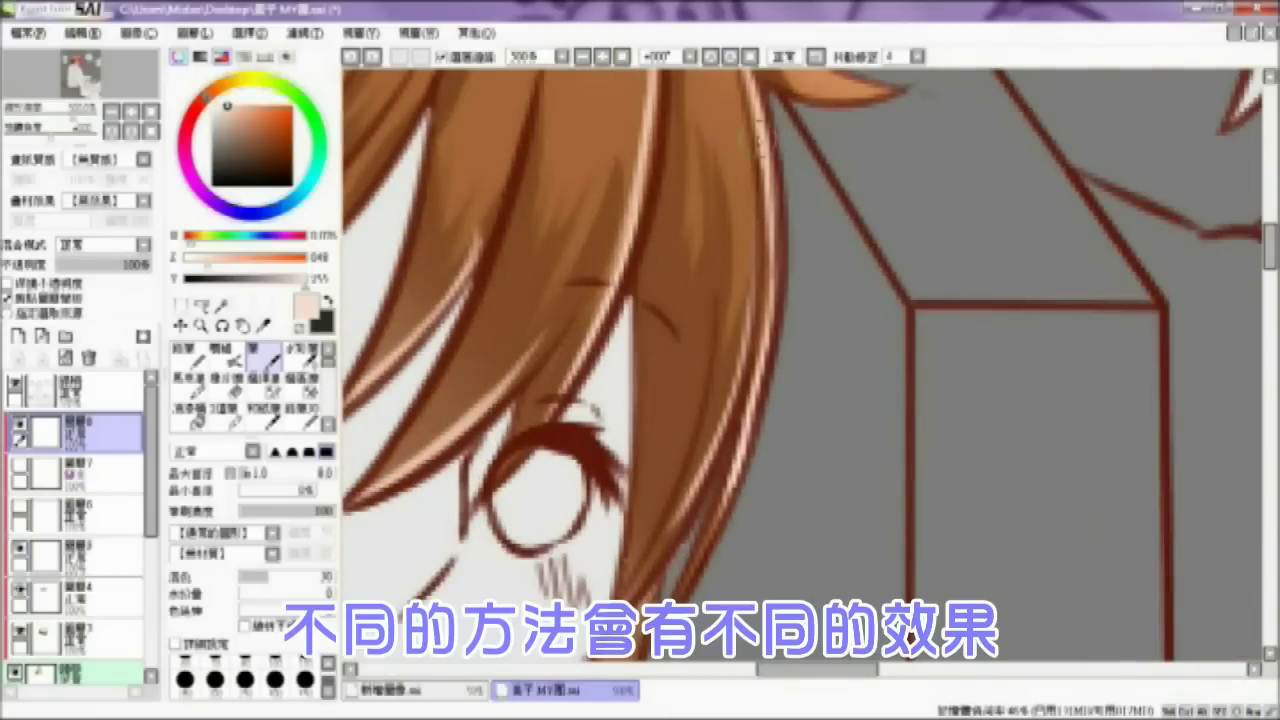
{"action": "mouse_move", "coordinate": [727, 182]}
{"action": "left_mouse_down"}
{"action": "mouse_move", "coordinate": [708, 232]}
{"action": "mouse_move", "coordinate": [682, 205]}
{"action": "mouse_move", "coordinate": [698, 274]}
{"action": "left_mouse_up"}
{"action": "left_click", "coordinate": [600, 57]}
{"action": "mouse_move", "coordinate": [697, 216]}
{"action": "left_mouse_down"}
{"action": "mouse_move", "coordinate": [683, 290]}
{"action": "mouse_move", "coordinate": [684, 212]}
{"action": "mouse_move", "coordinate": [675, 251]}
{"action": "left_mouse_up"}
{"action": "left_click_drag", "start_coordinate": [590, 165], "coordinate": [524, 282]}
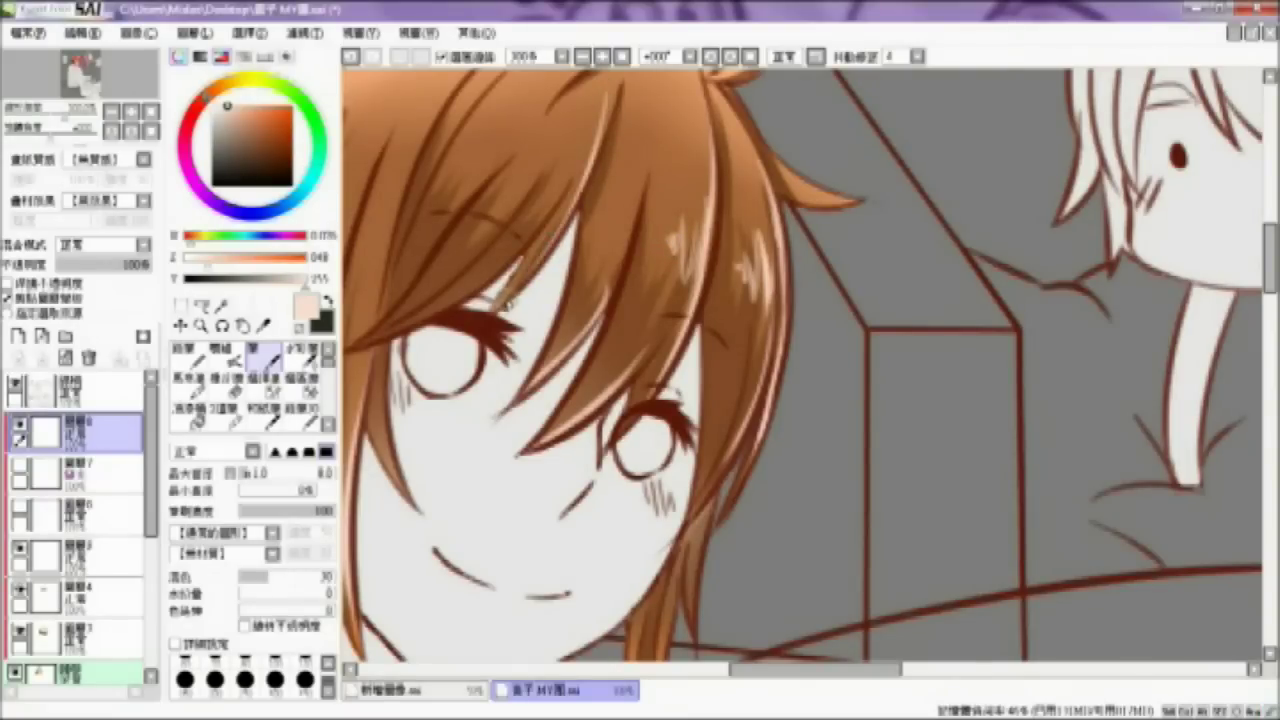
{"action": "left_click", "coordinate": [584, 57]}
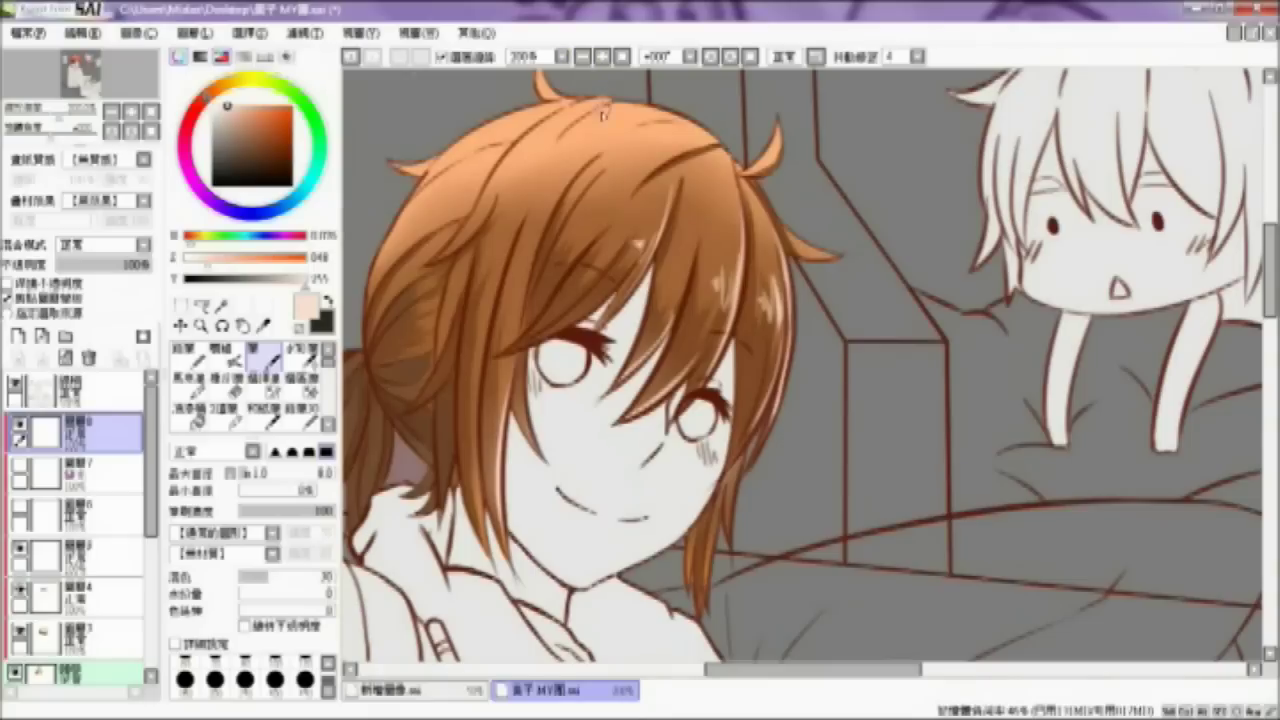
{"action": "left_click_drag", "start_coordinate": [728, 274], "coordinate": [696, 291]}
{"action": "left_click", "coordinate": [621, 57]}
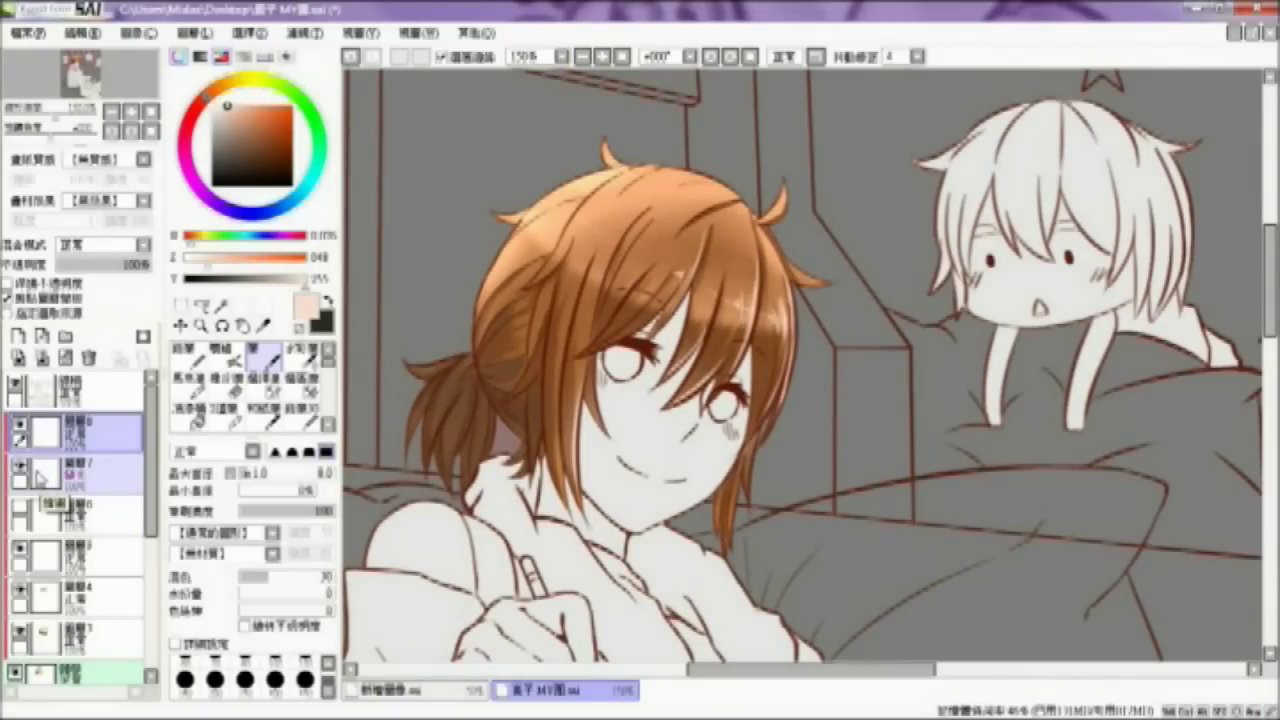
Step: With 圖層7 hidden, add another clipped layer in 發光 mode and airbrush a soft glow across the crown and bangs
{"action": "left_click", "coordinate": [19, 466]}
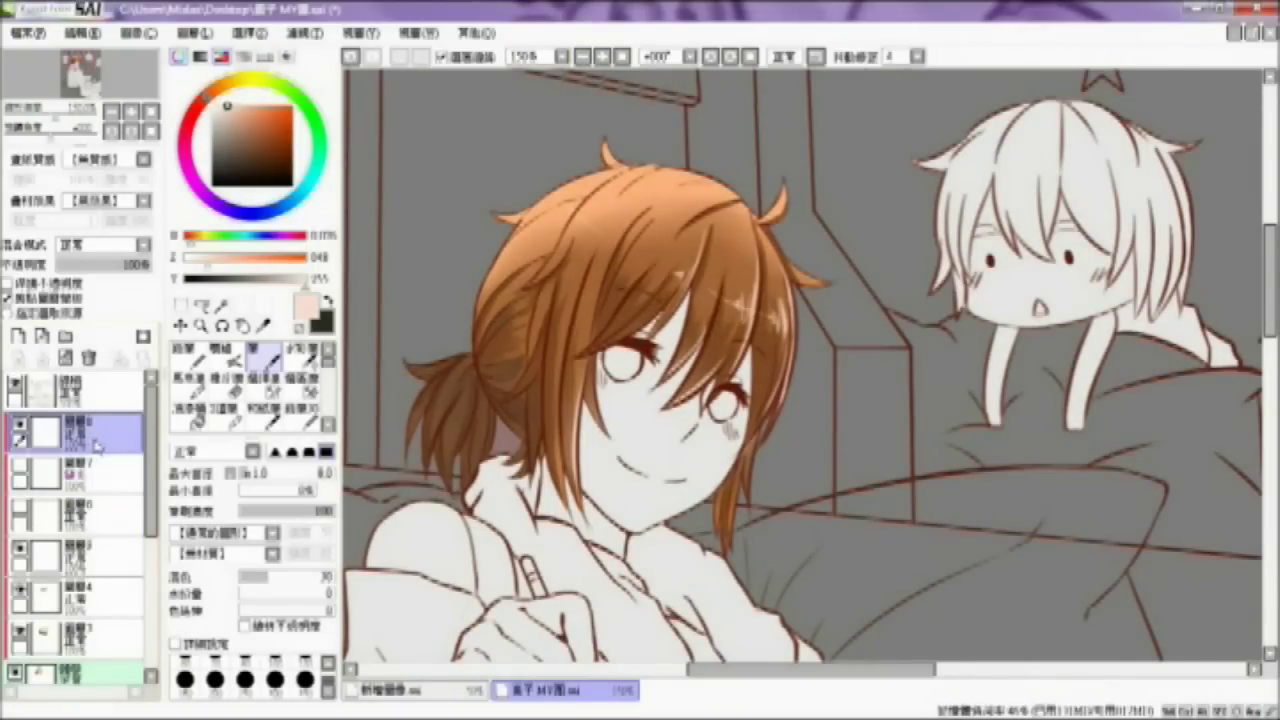
{"action": "left_click", "coordinate": [18, 336]}
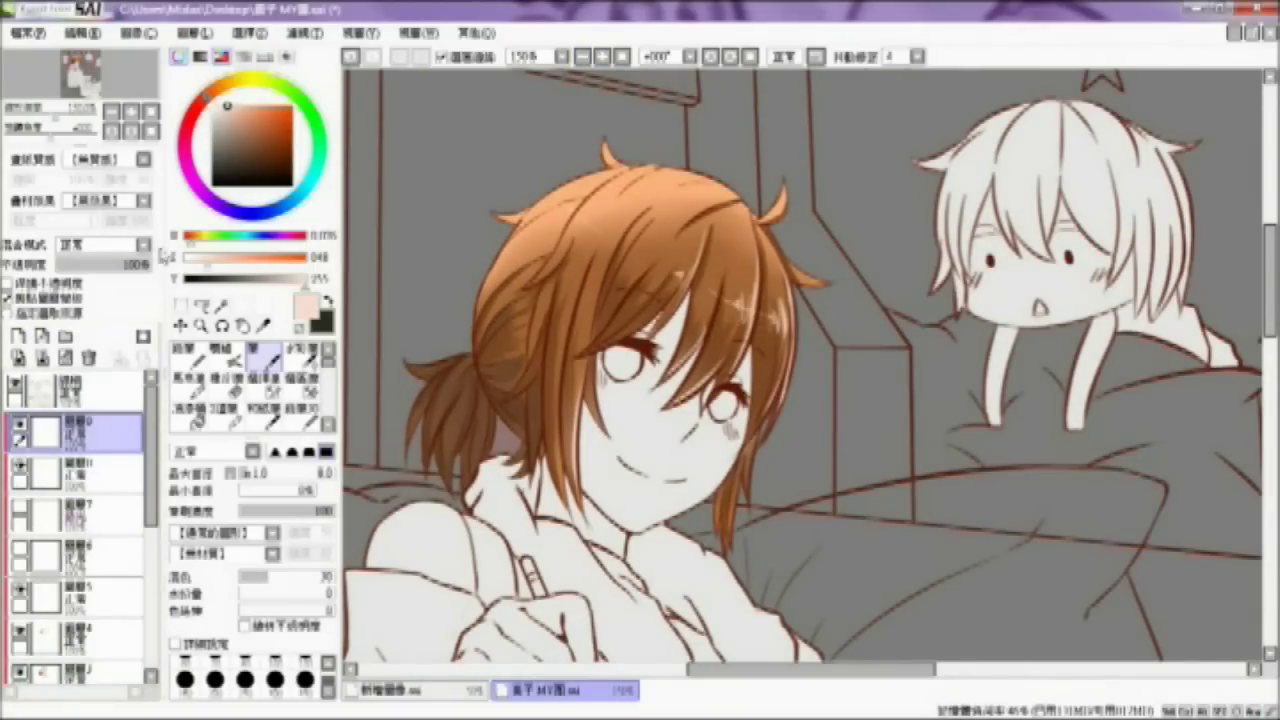
{"action": "left_click", "coordinate": [144, 245]}
{"action": "left_click", "coordinate": [87, 318]}
{"action": "left_click", "coordinate": [226, 352]}
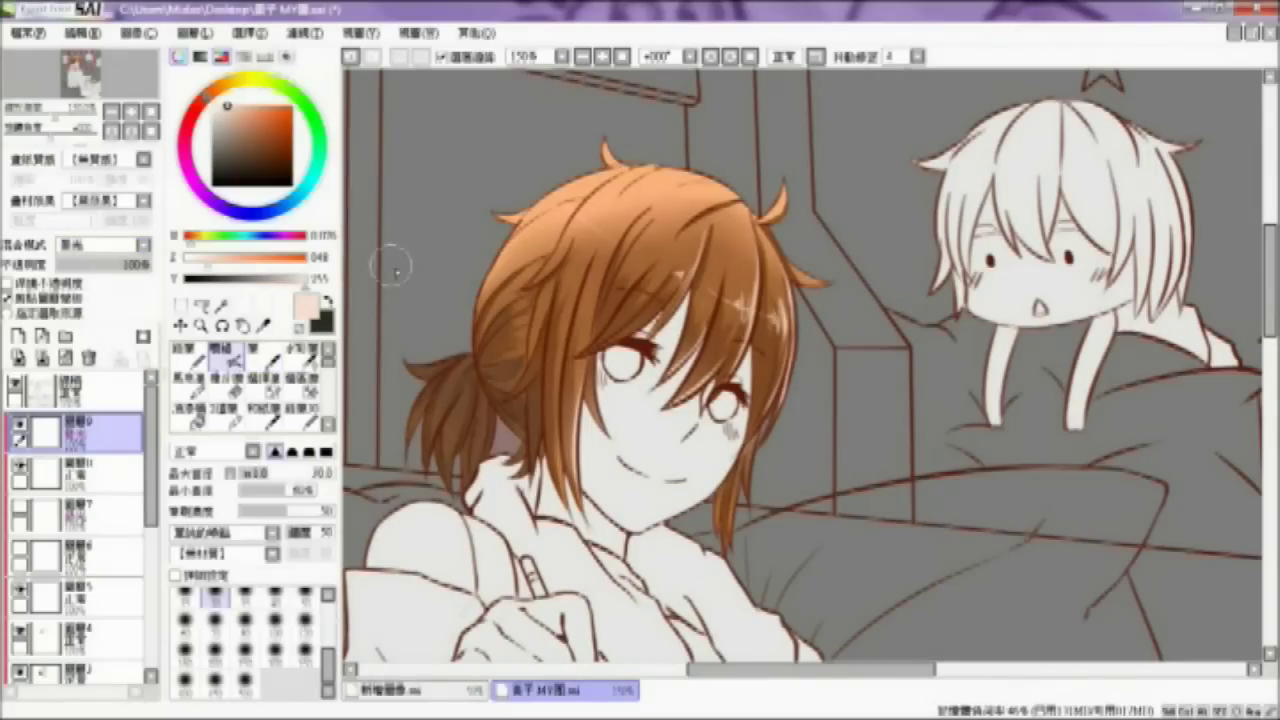
{"action": "left_click_drag", "start_coordinate": [593, 212], "coordinate": [823, 306]}
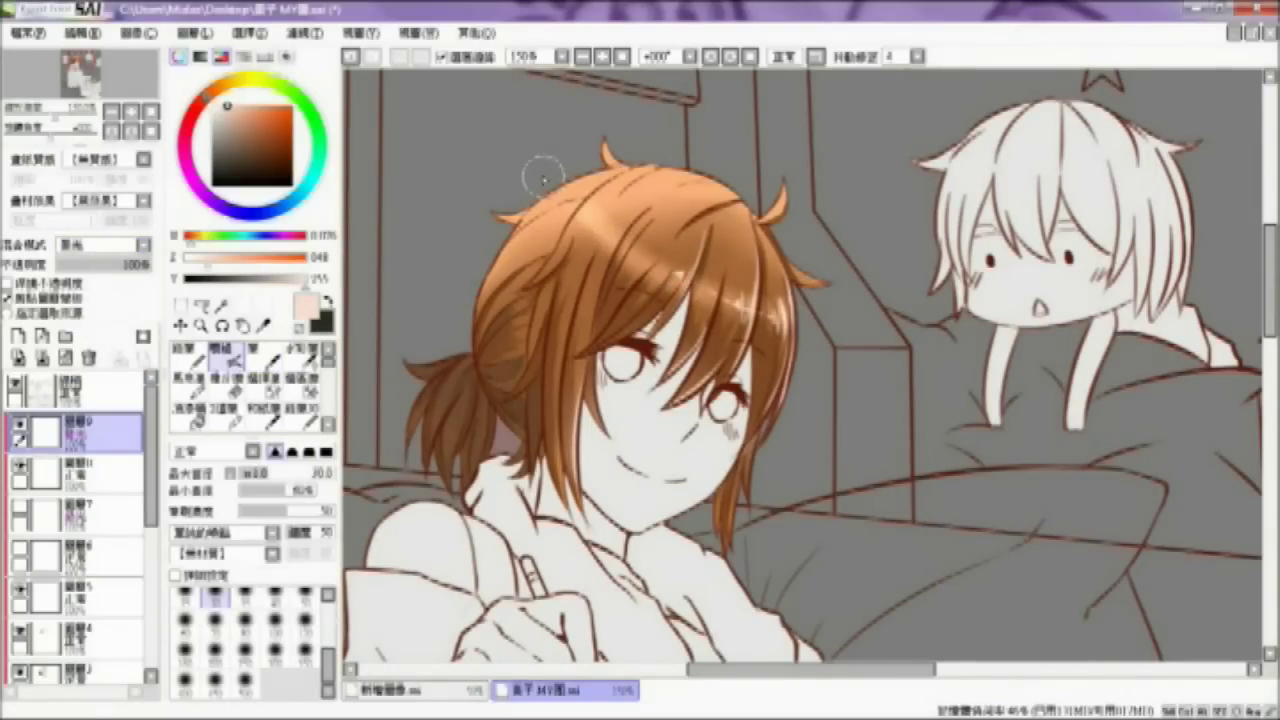
Step: Review the finished hair highlights in the full illustration and close up on the central character
{"action": "left_click", "coordinate": [621, 57]}
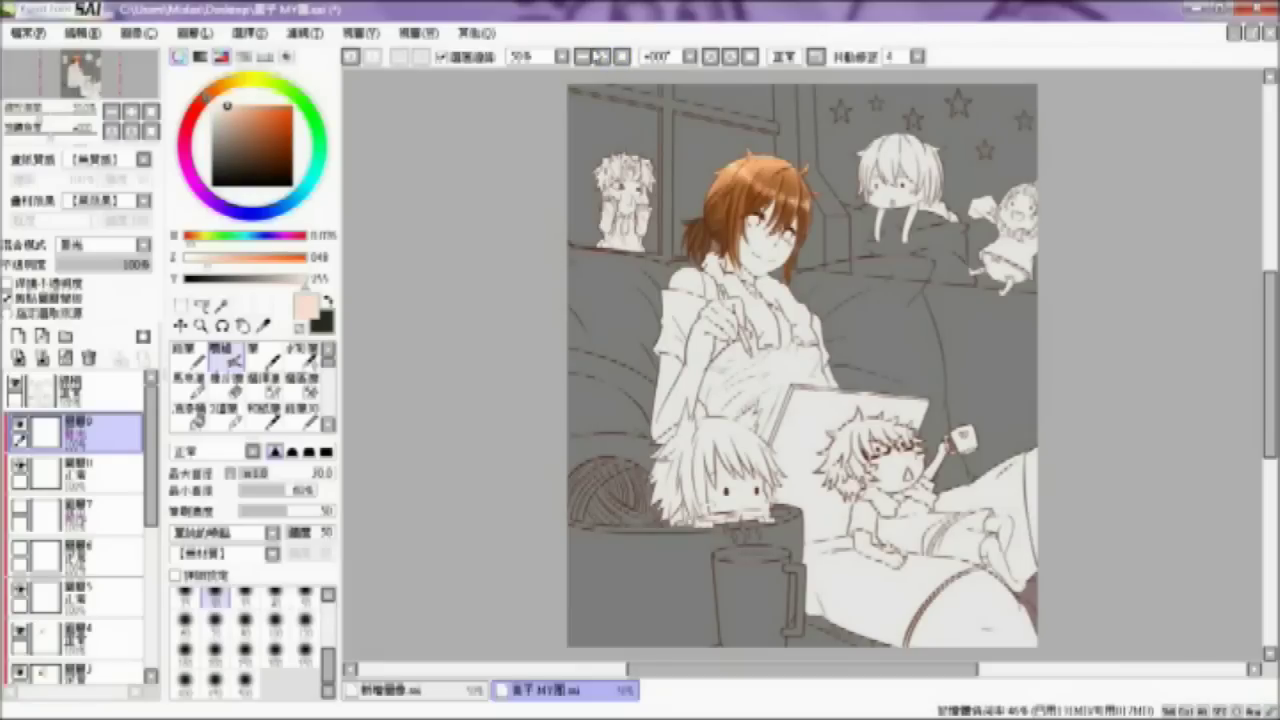
{"action": "scroll", "coordinate": [1243, 259], "scroll_direction": "up", "scroll_amount": 3}
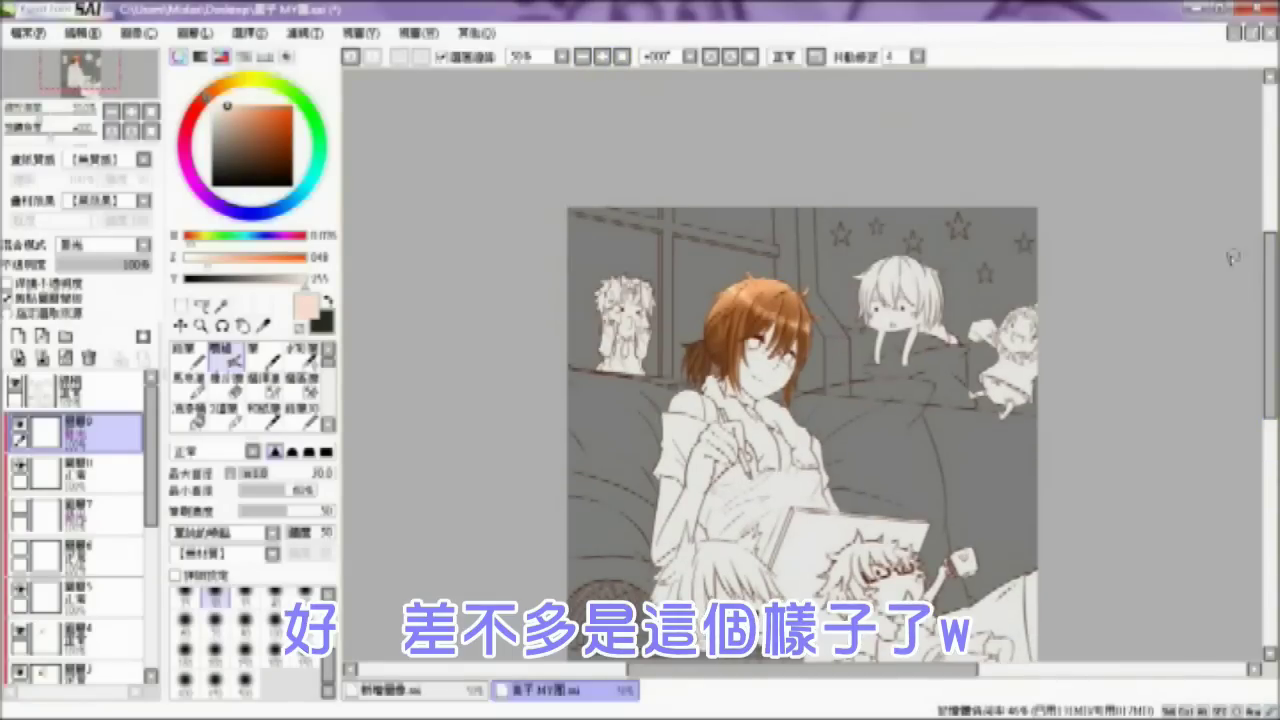
{"action": "left_click", "coordinate": [603, 57]}
{"action": "left_click", "coordinate": [603, 57]}
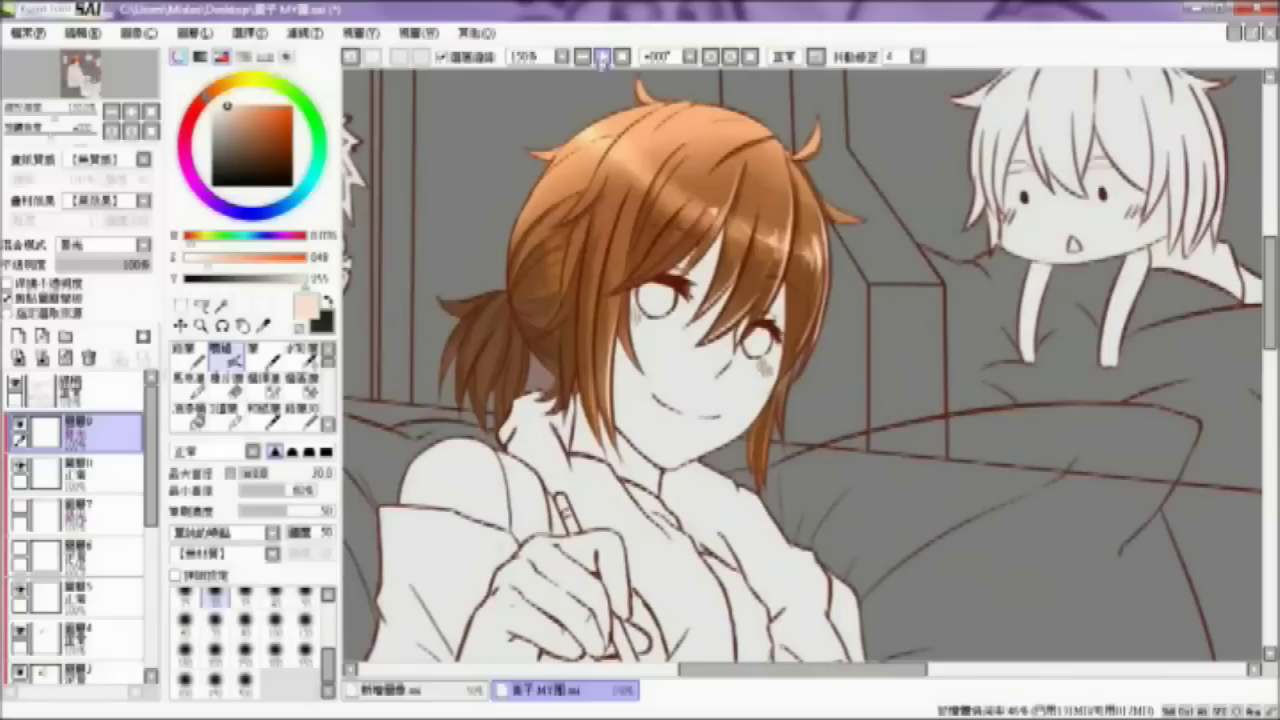
{"action": "left_click_drag", "start_coordinate": [766, 673], "coordinate": [723, 671]}
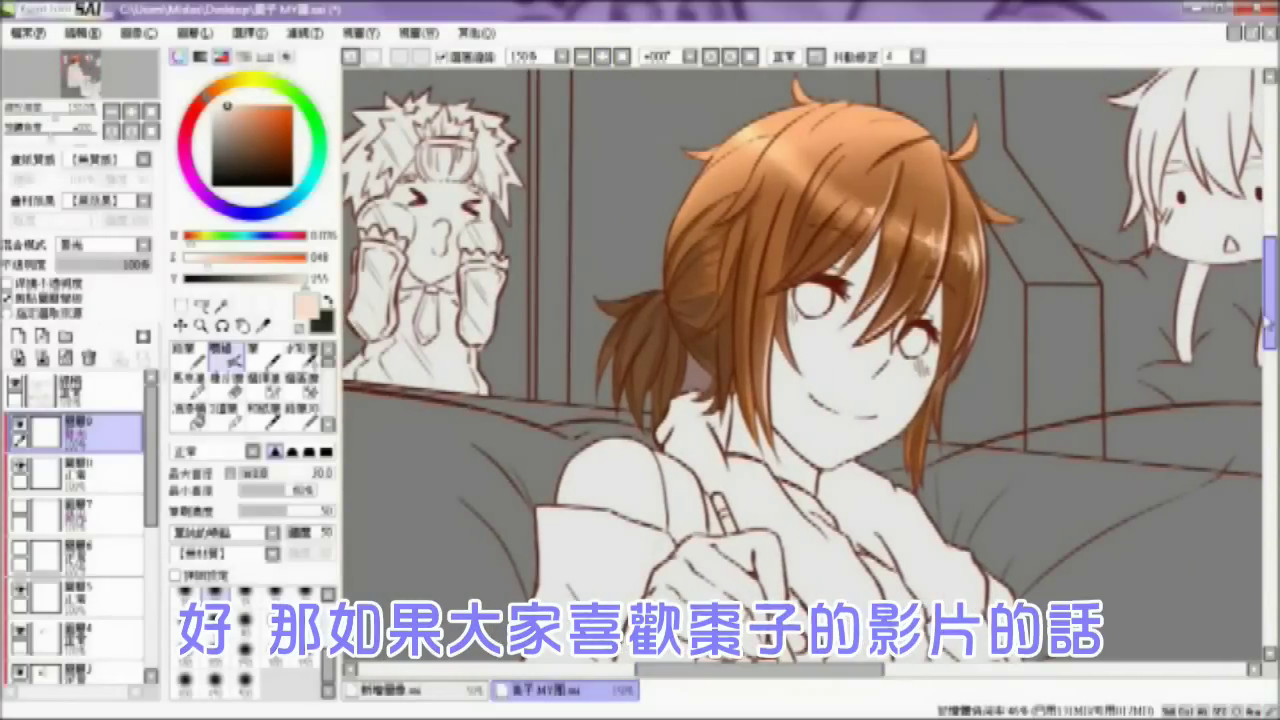
{"action": "left_click_drag", "start_coordinate": [1268, 294], "coordinate": [1268, 272]}
{"action": "left_click_drag", "start_coordinate": [775, 668], "coordinate": [799, 668]}
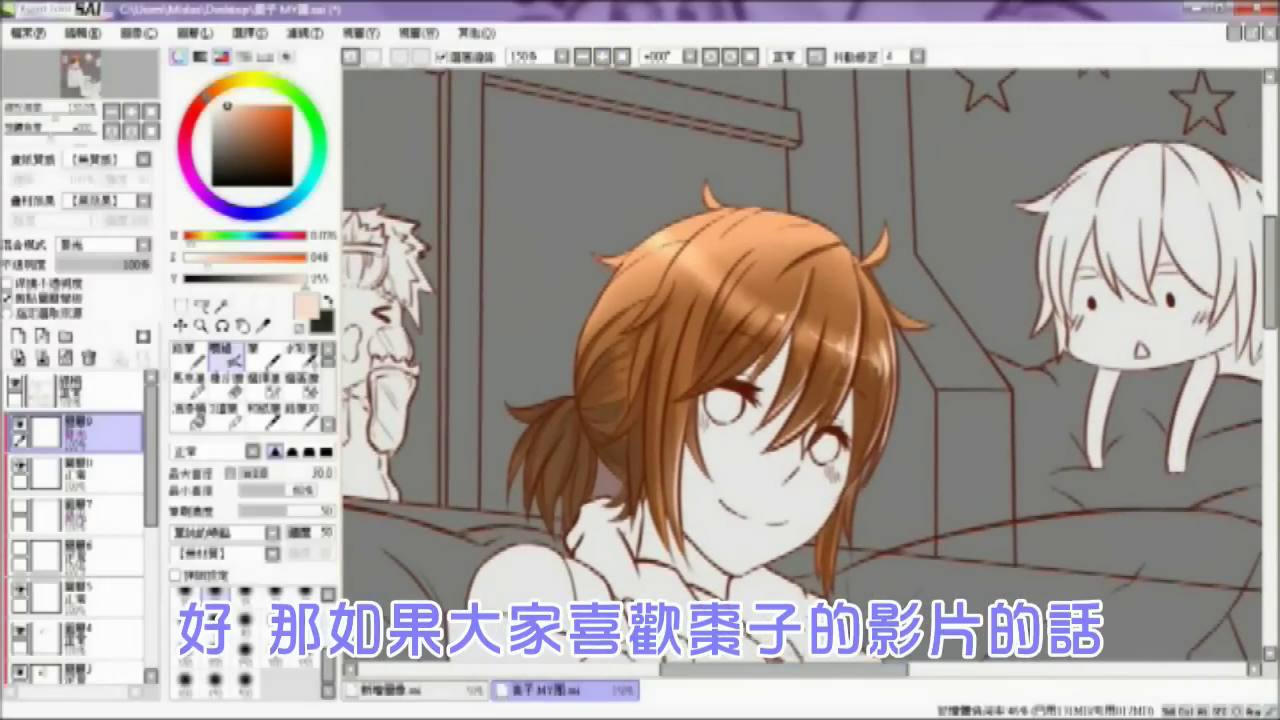